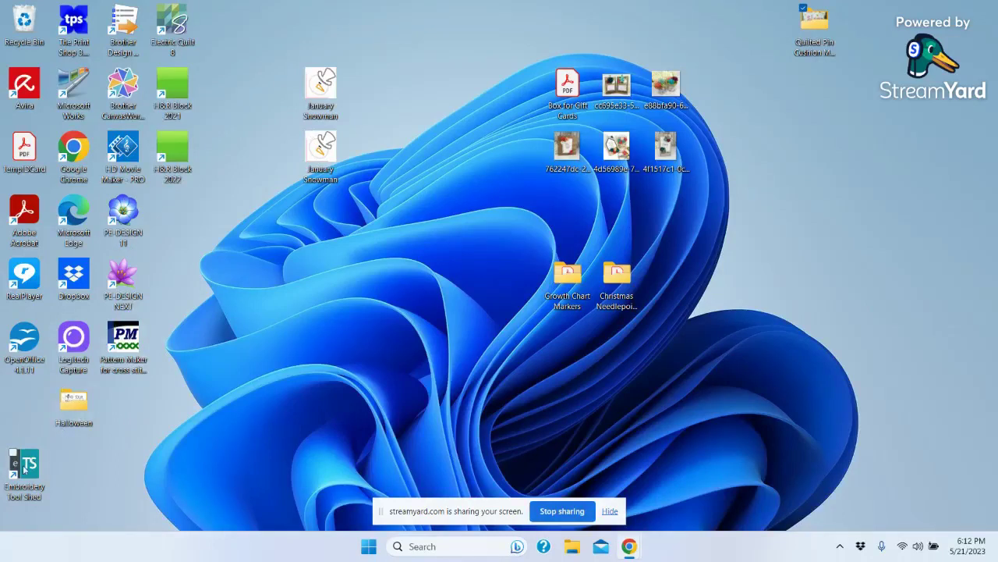
# Launch Embroidery Tool Shed from the desktop and create a new design
pyautogui.moveTo(25, 465); pyautogui.dragTo(24, 402)
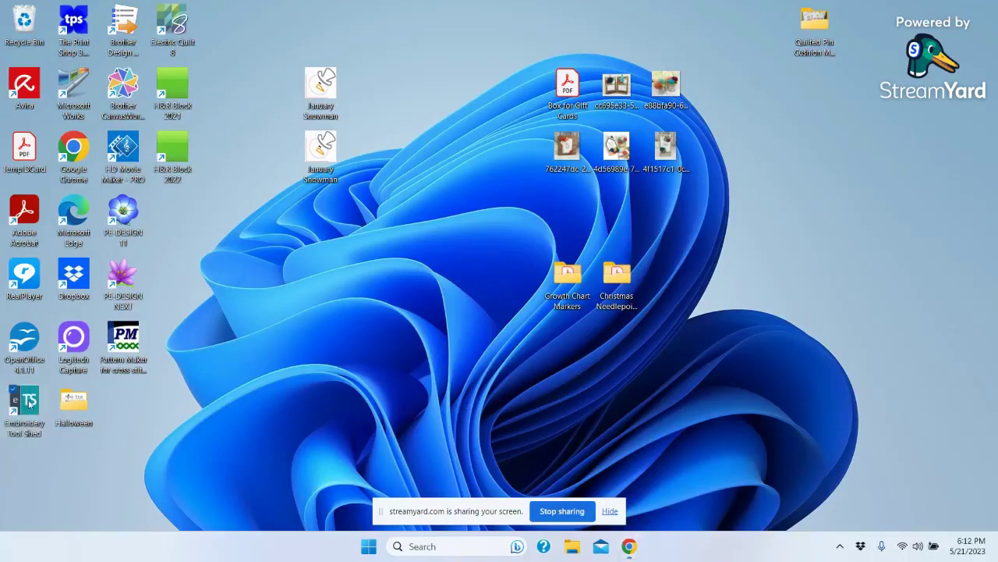
pyautogui.doubleClick(29, 404)
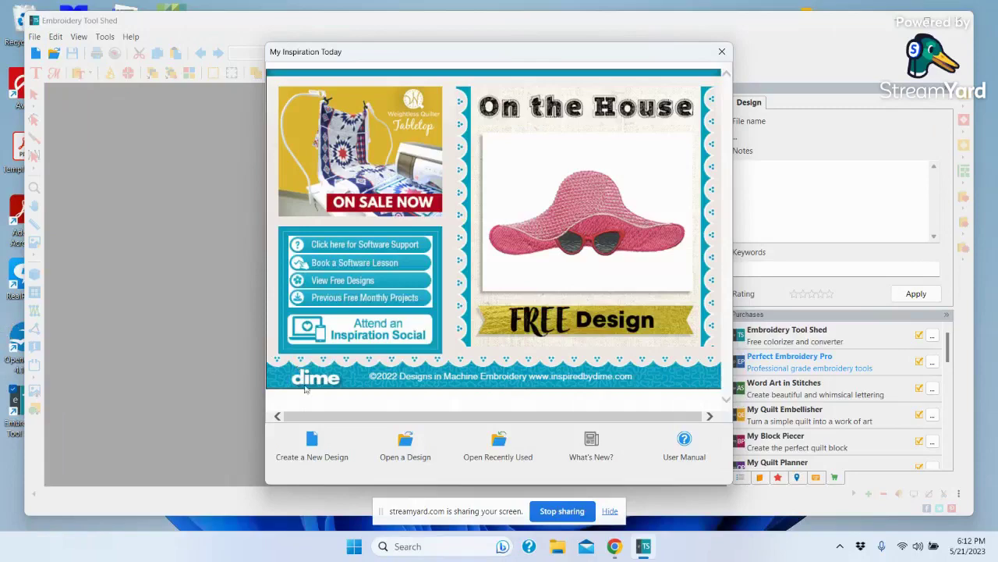
pyautogui.click(317, 450)
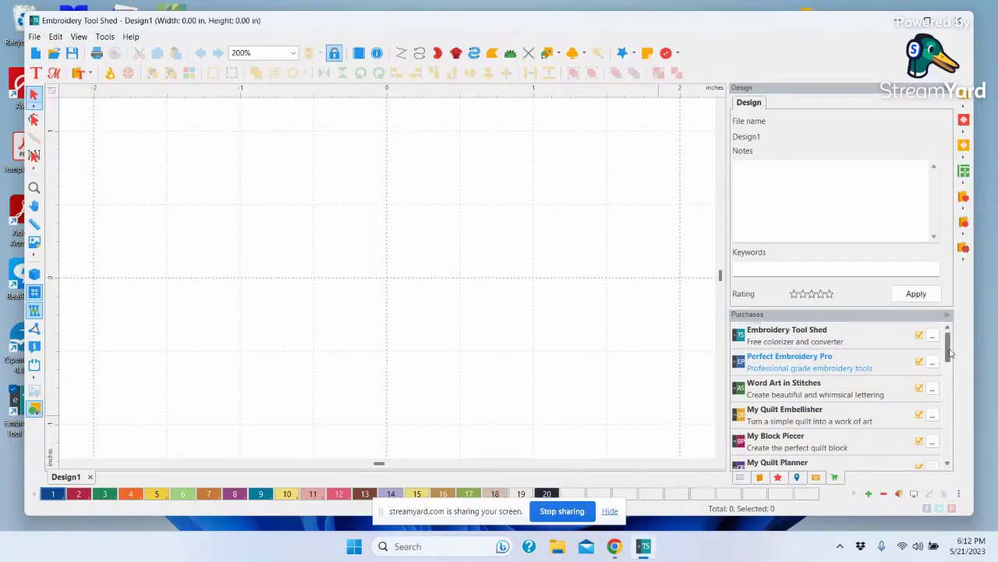
# Start the trial of Cut 'N Stitch from the purchases list and accept the notice about disabled output
pyautogui.moveTo(950, 354); pyautogui.dragTo(949, 420)
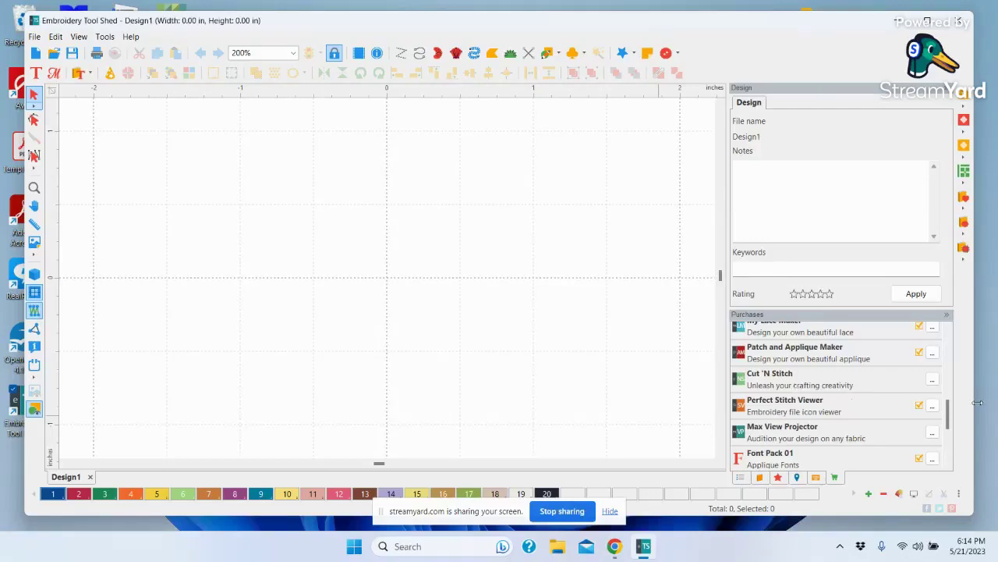
pyautogui.moveTo(948, 422); pyautogui.dragTo(951, 337)
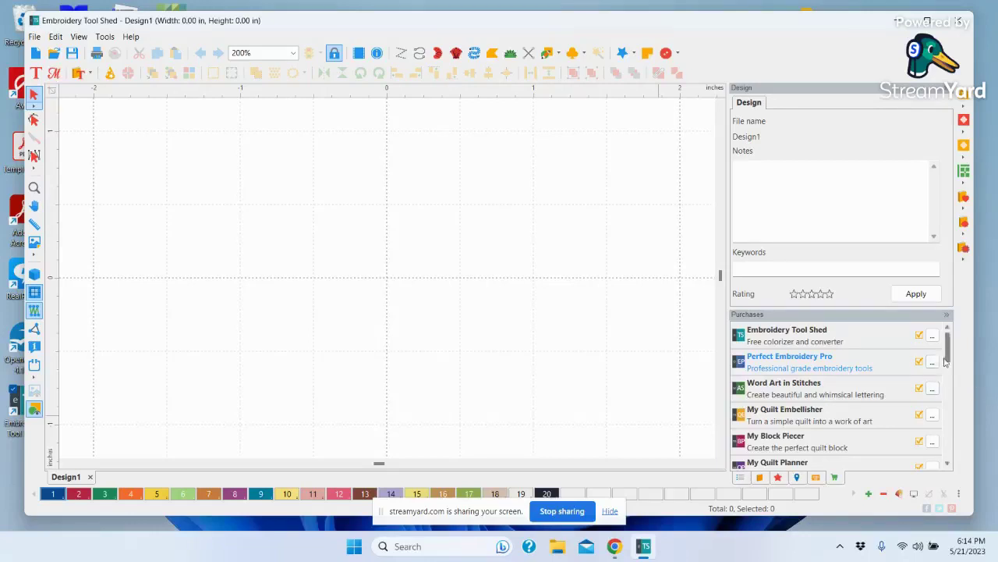
pyautogui.moveTo(950, 358); pyautogui.dragTo(973, 429)
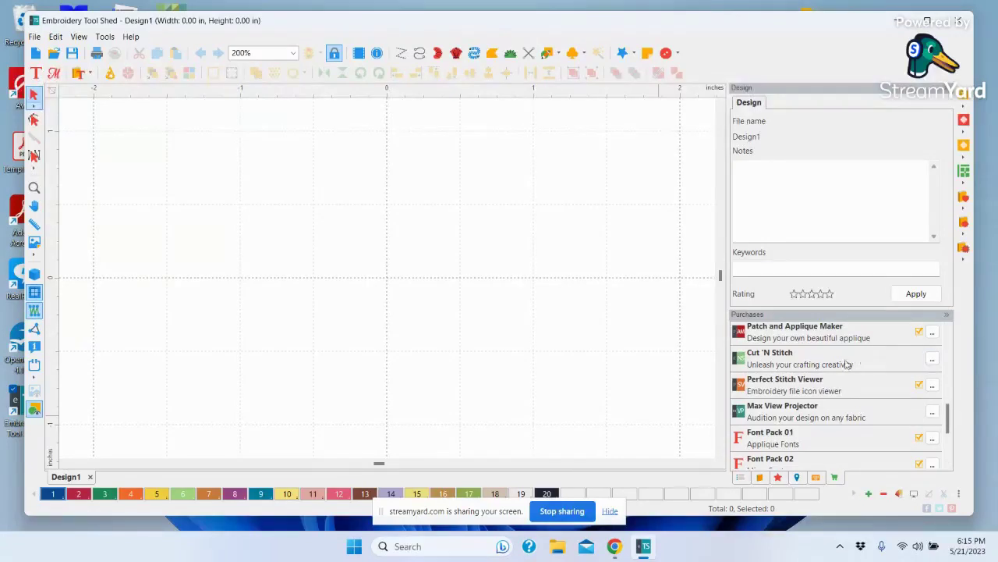
pyautogui.click(932, 359)
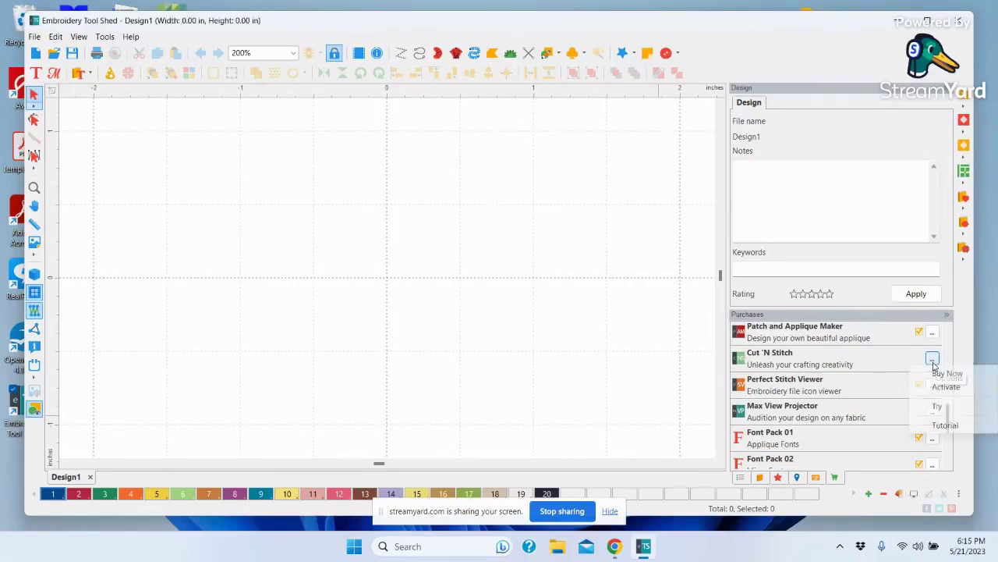
pyautogui.click(937, 409)
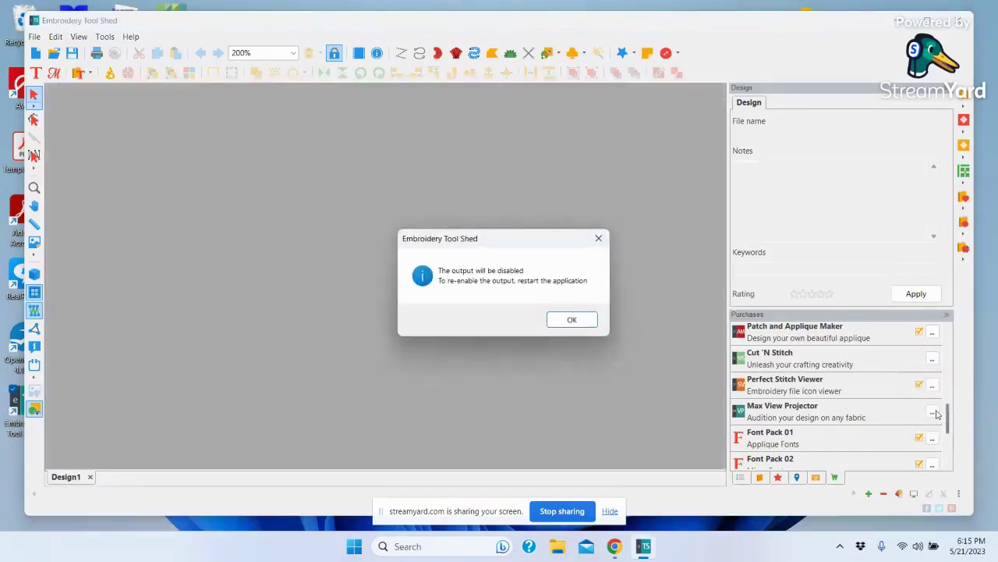
pyautogui.click(570, 322)
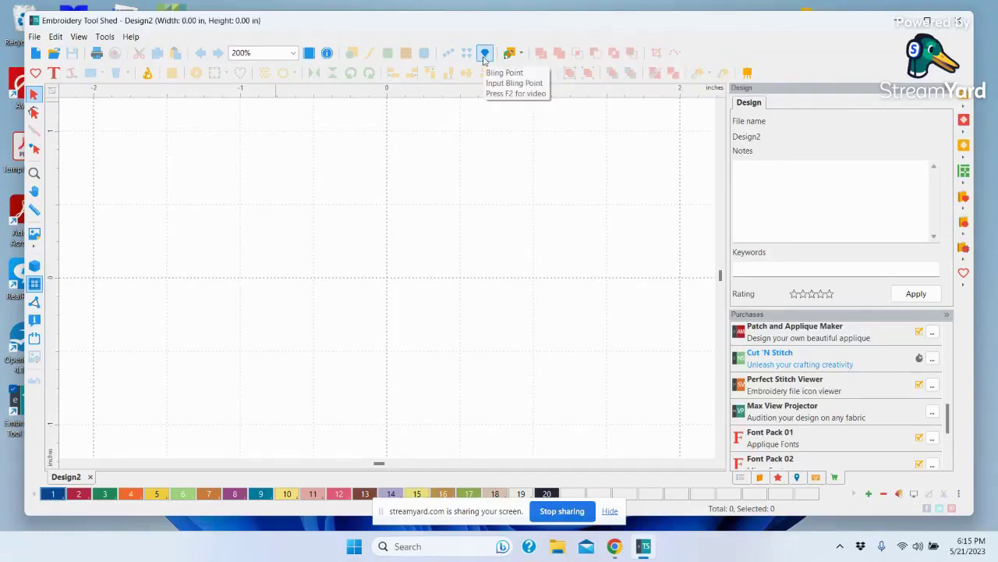
pyautogui.click(484, 55)
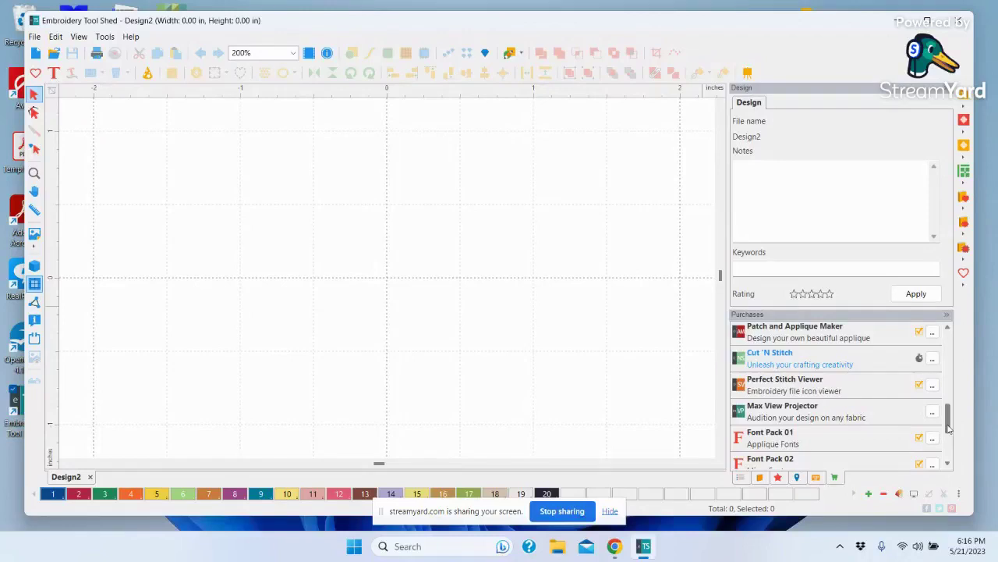
# Make Perfect Embroidery Pro the default module in the purchases list
pyautogui.moveTo(948, 427); pyautogui.dragTo(934, 337)
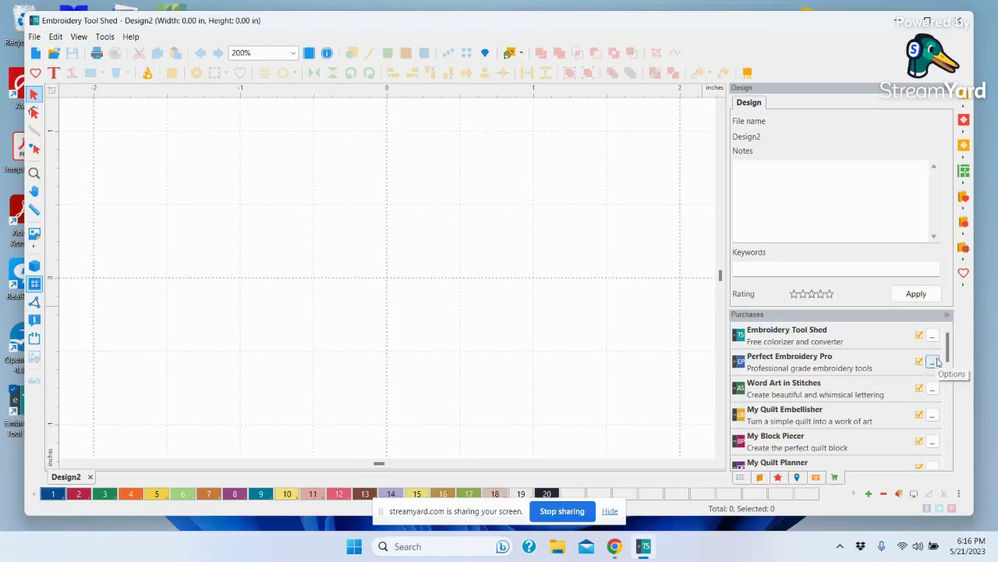
pyautogui.click(933, 362)
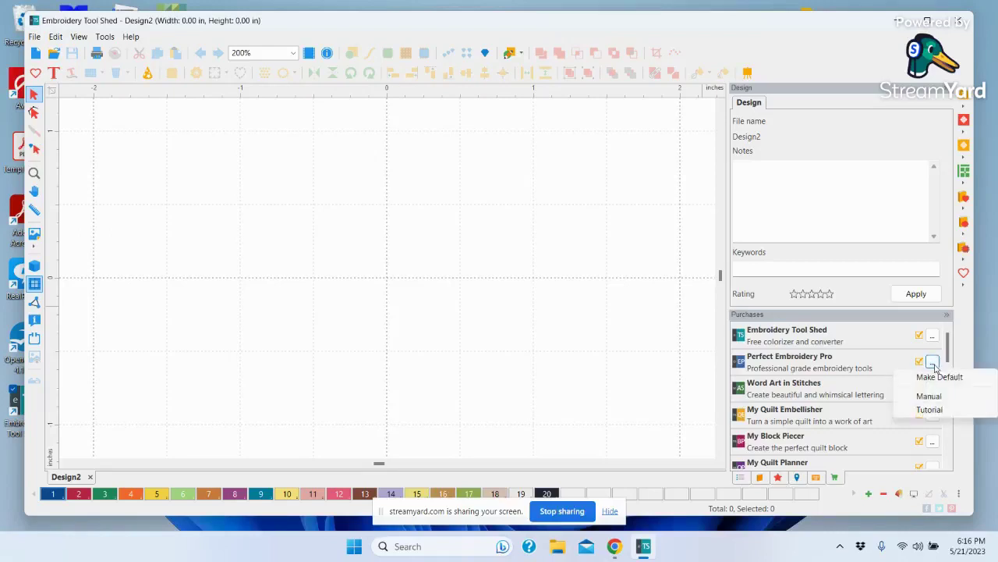
pyautogui.click(935, 379)
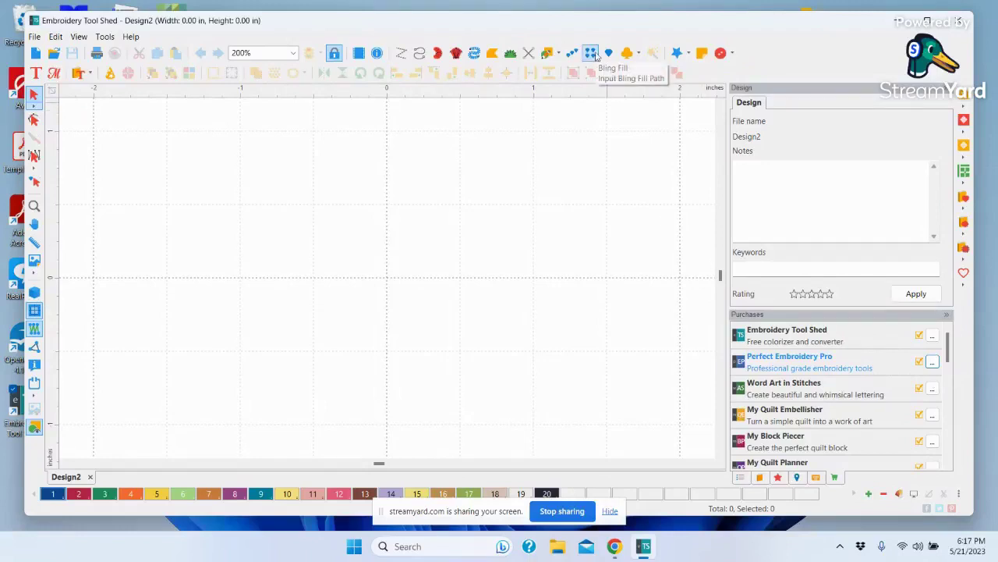
pyautogui.click(932, 361)
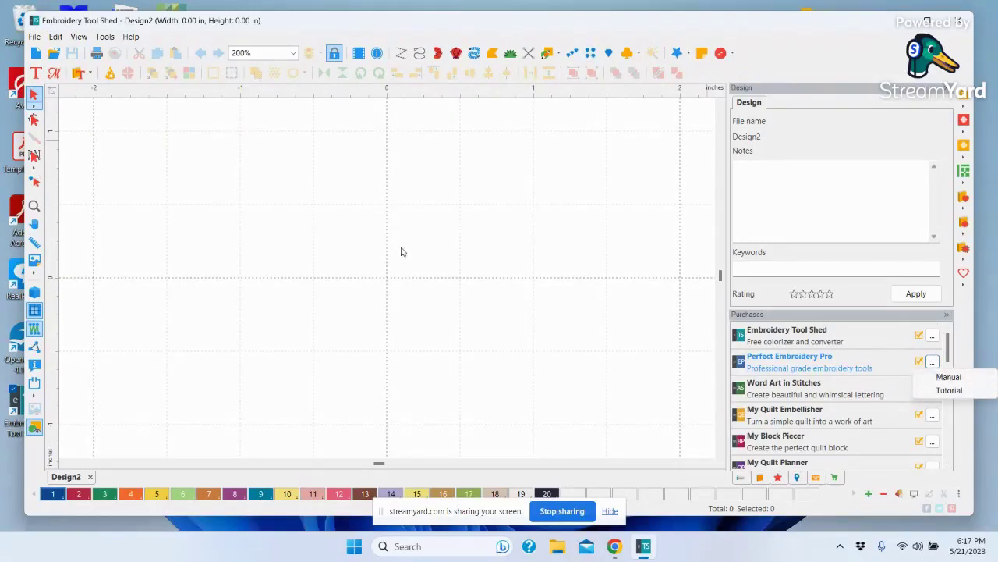
pyautogui.click(468, 203)
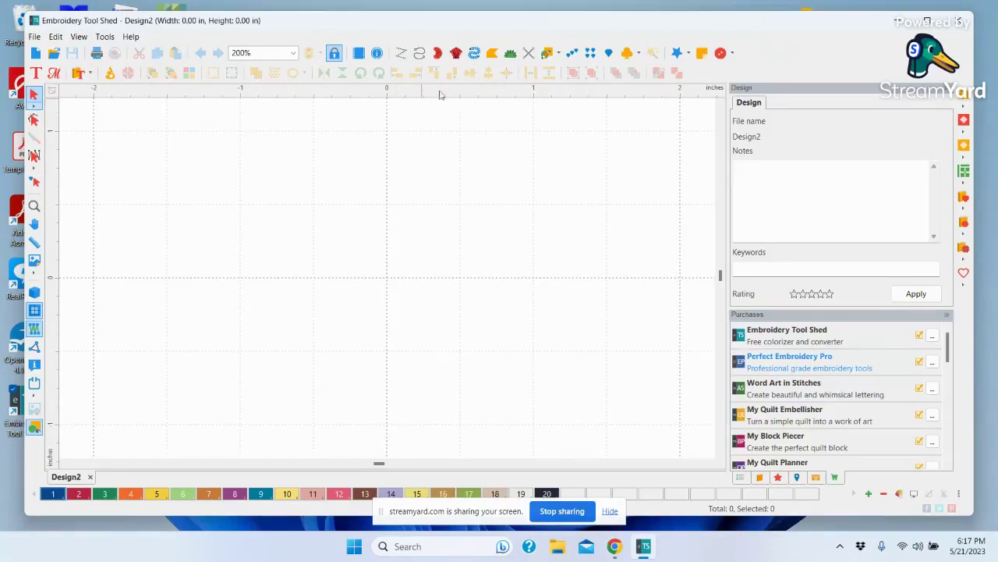
# Set the grid spacing to .25 in both horizontally and vertically
pyautogui.rightClick(402, 95)
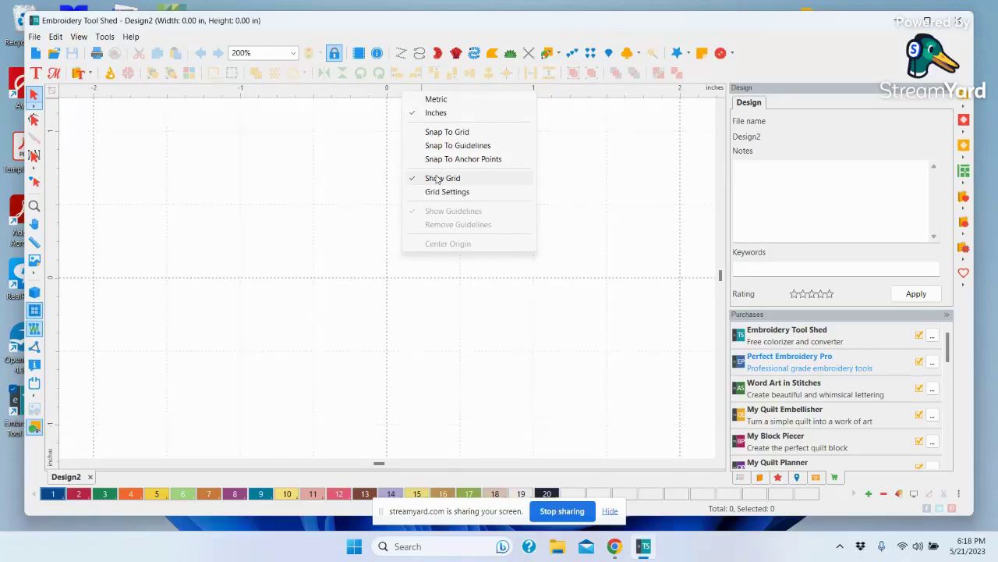
pyautogui.click(438, 193)
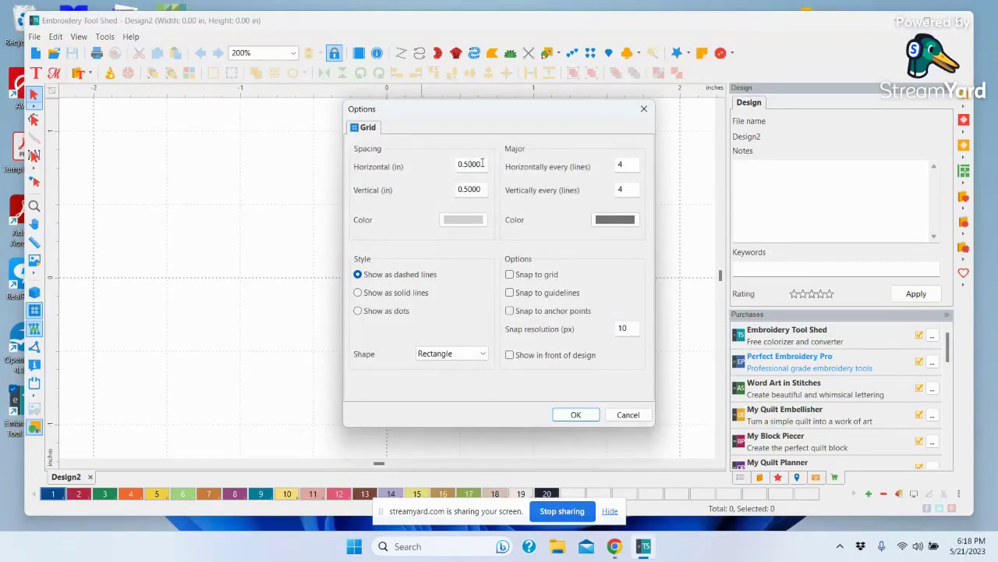
pyautogui.moveTo(484, 163); pyautogui.dragTo(442, 164)
pyautogui.write('.25')
pyautogui.moveTo(483, 192); pyautogui.dragTo(430, 199)
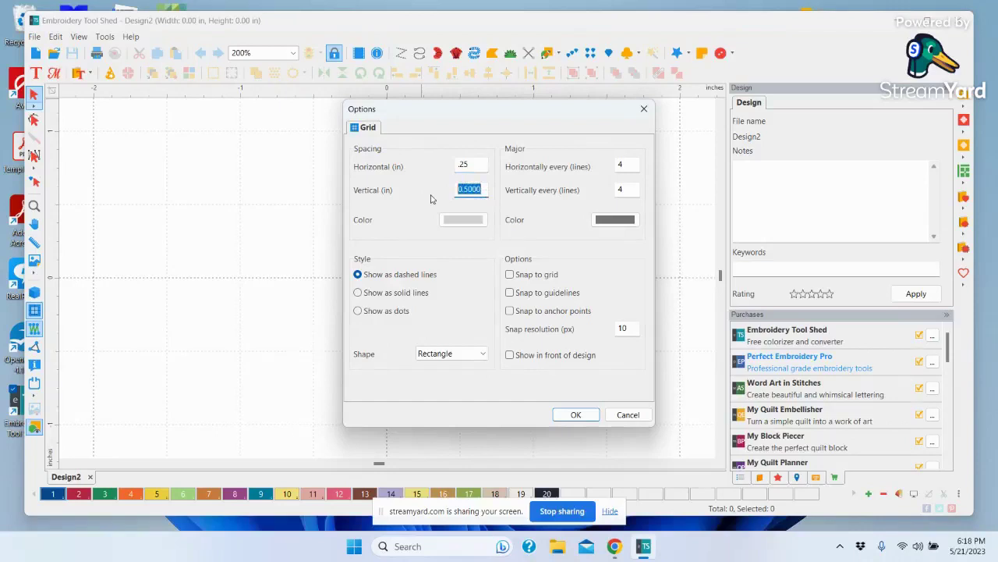
pyautogui.write('.25')
pyautogui.click(574, 414)
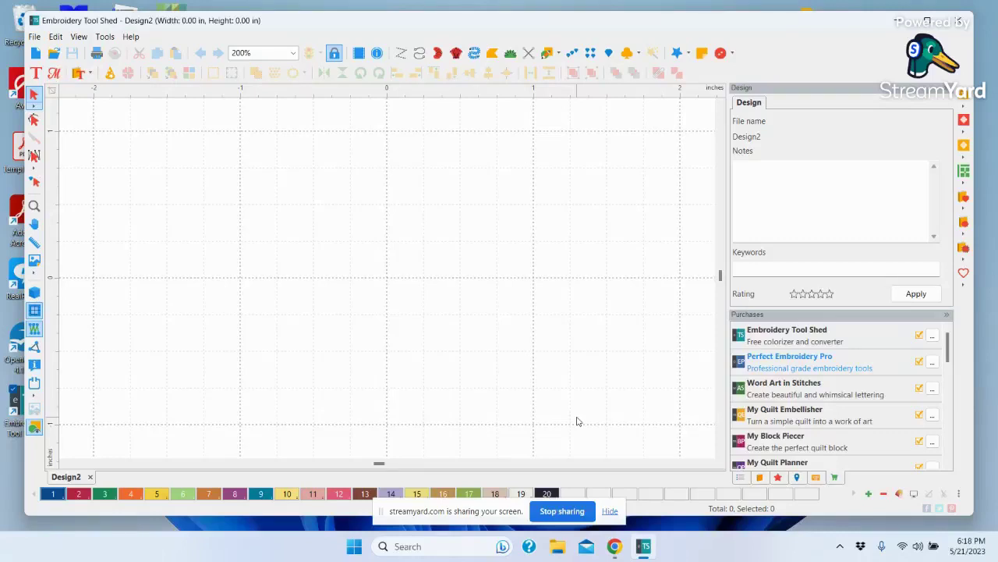
# Merge the America the Beautiful design from the desktop folder Quilted Pin Cushion May 21, 2023 and deselect it
pyautogui.click(34, 38)
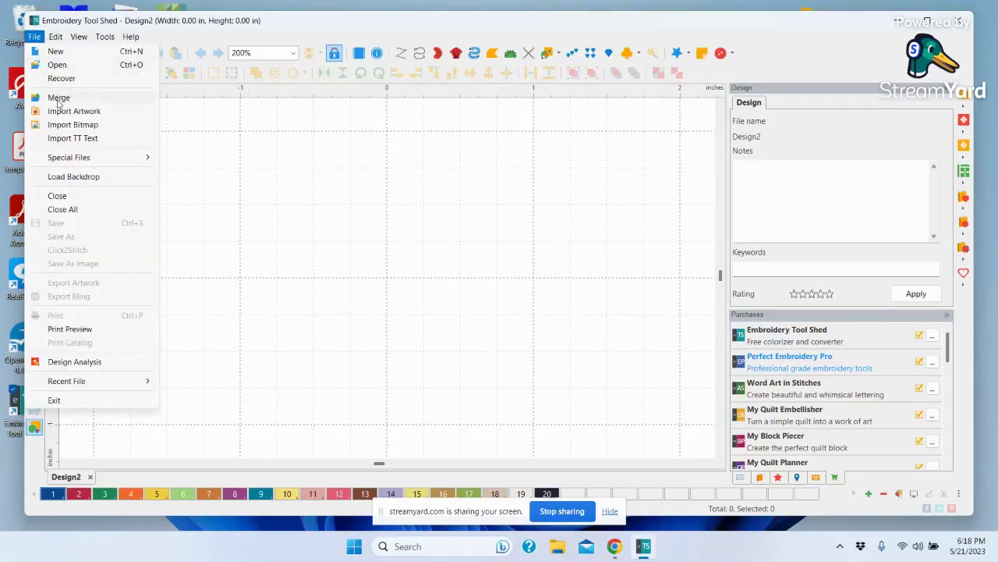
pyautogui.click(58, 99)
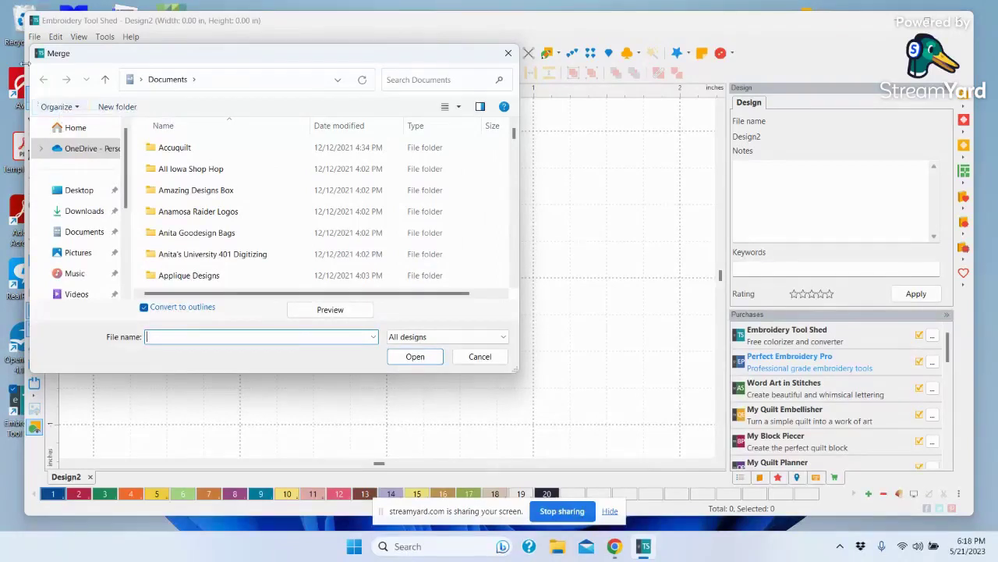
pyautogui.click(85, 191)
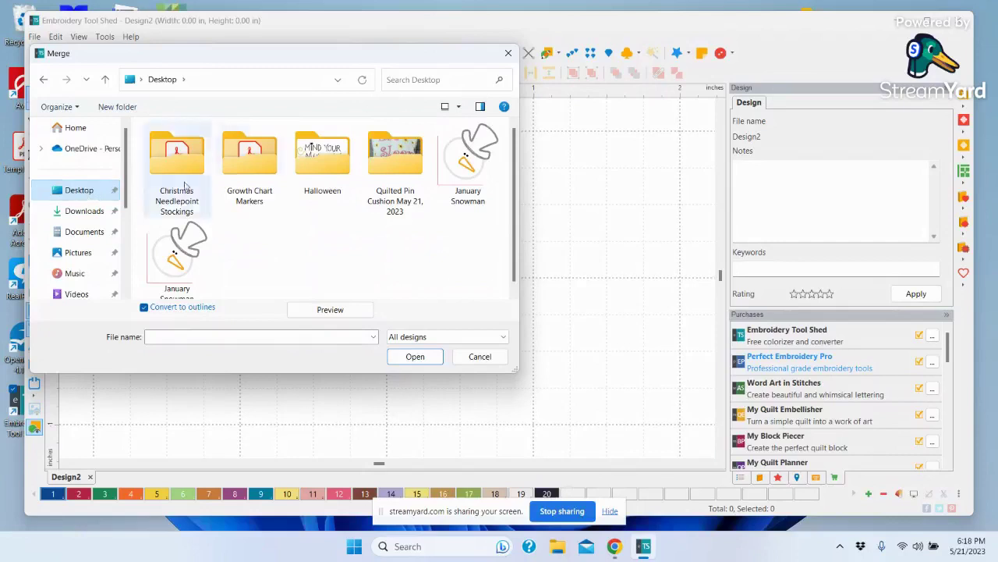
pyautogui.doubleClick(397, 164)
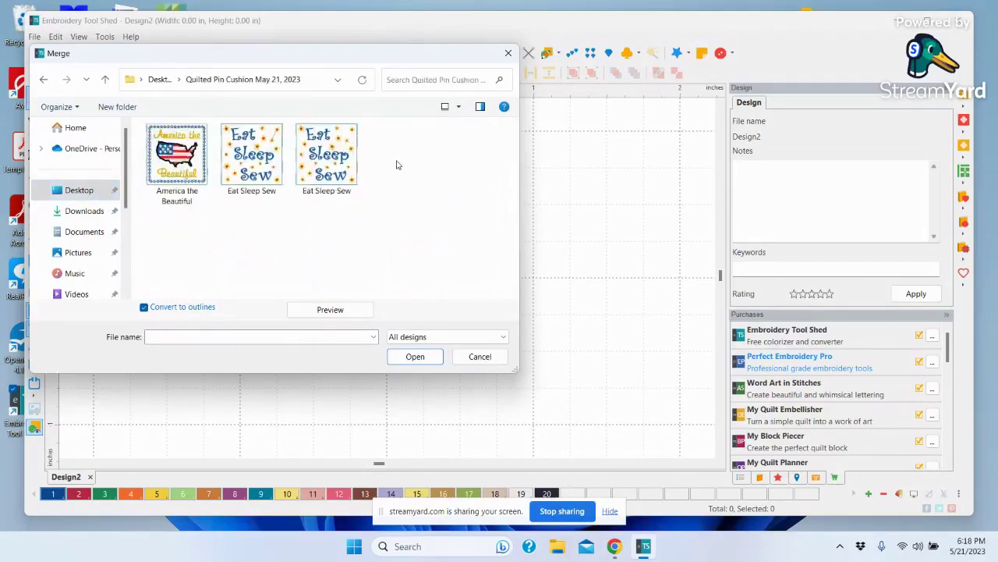
pyautogui.click(177, 164)
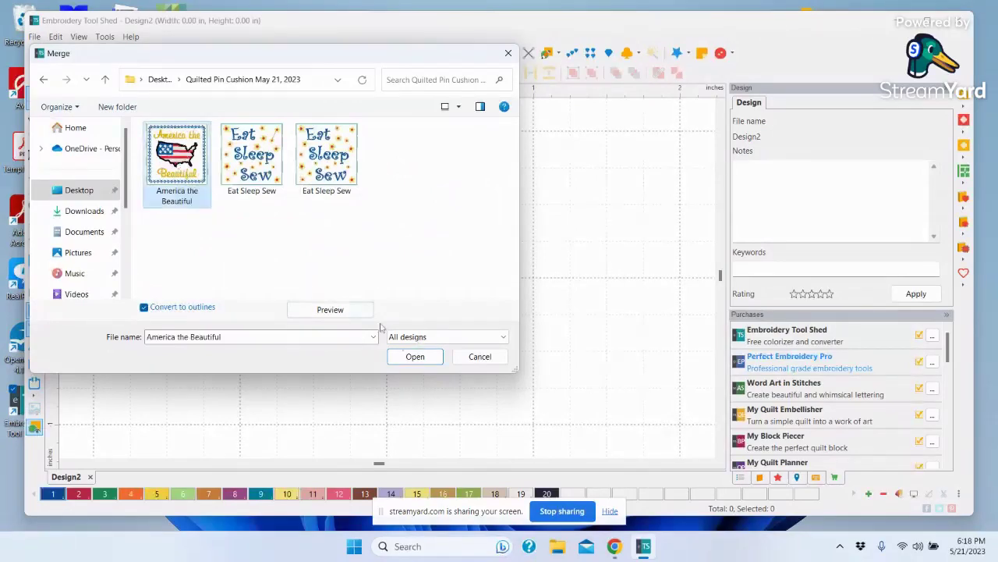
pyautogui.click(414, 356)
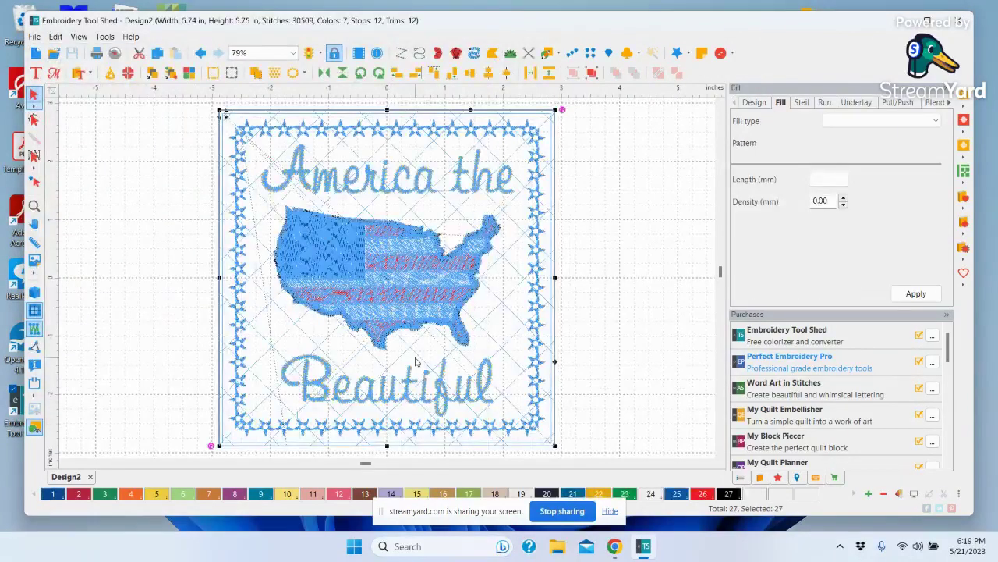
pyautogui.click(656, 227)
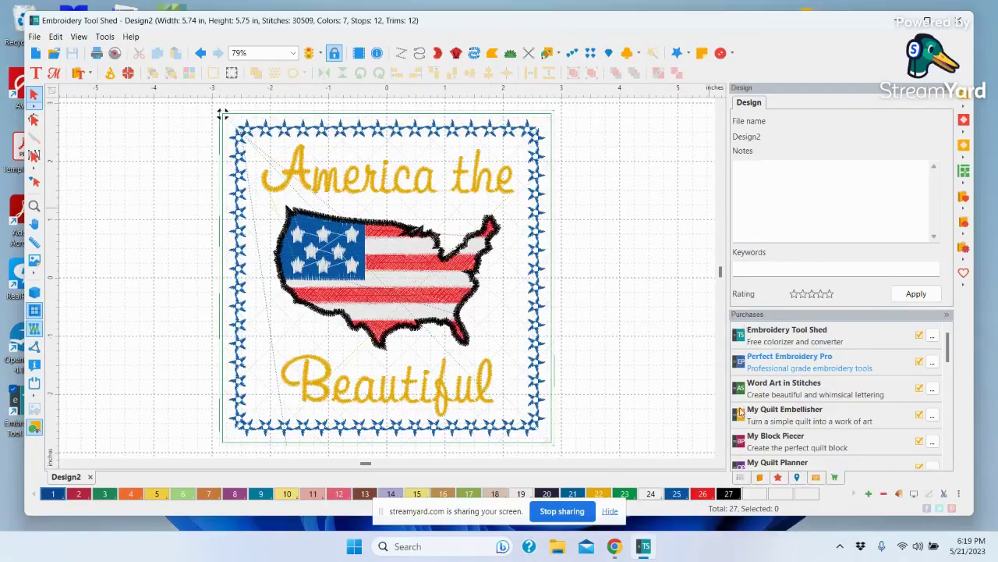
# Show the design's sequence list, ungroup the merged America the Beautiful group and clear the selection
pyautogui.click(743, 478)
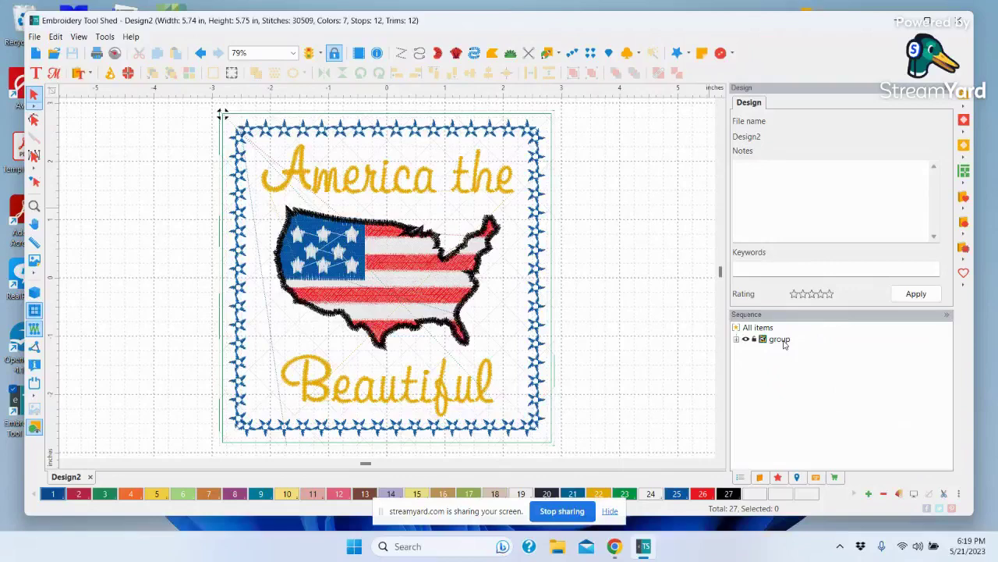
pyautogui.click(737, 339)
pyautogui.click(786, 340)
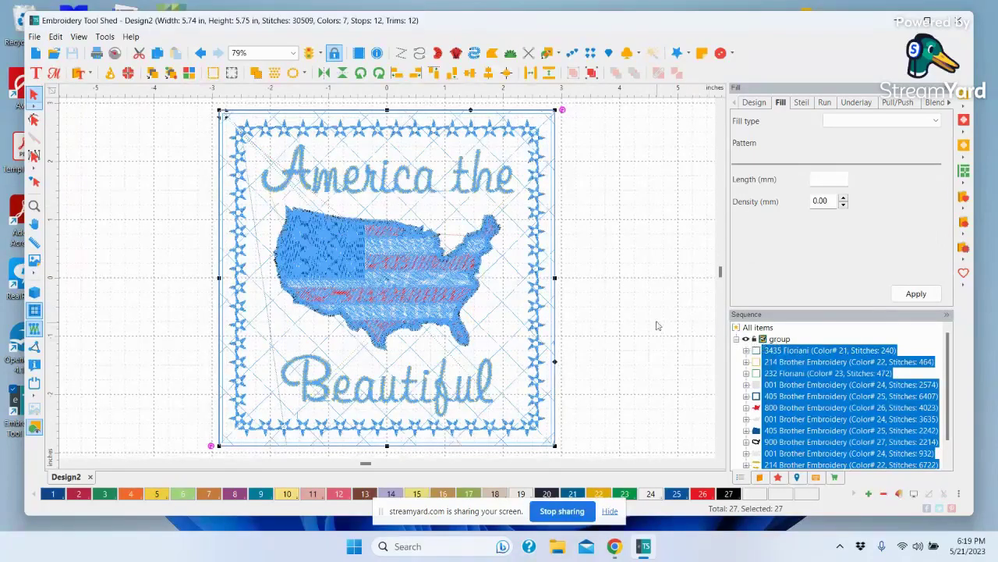
pyautogui.click(736, 339)
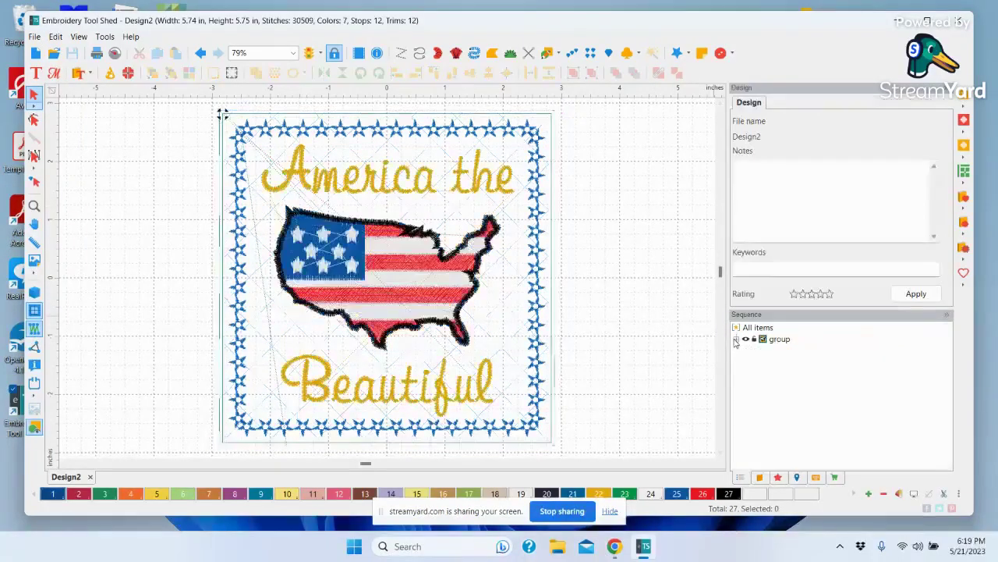
pyautogui.click(782, 340)
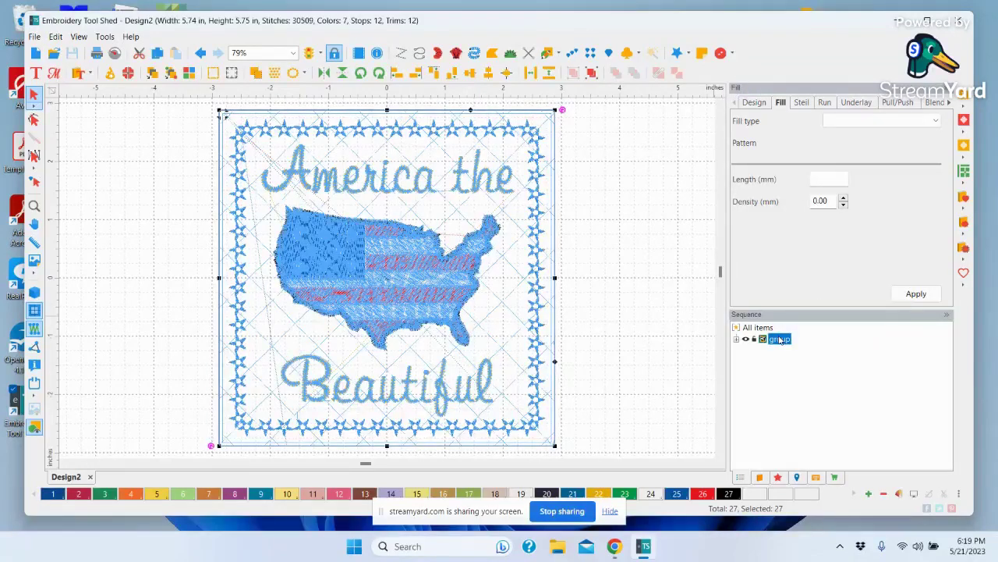
pyautogui.rightClick(780, 340)
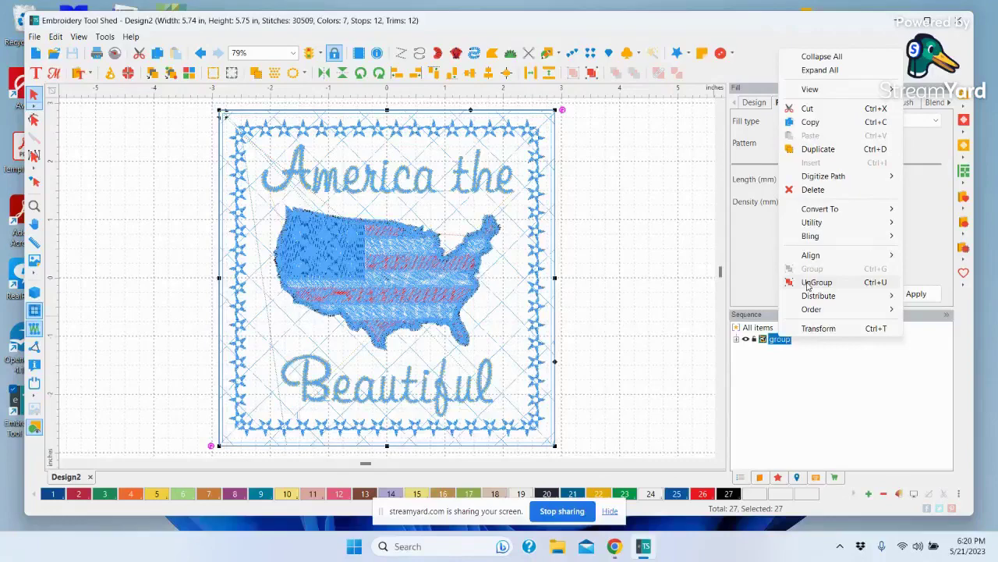
pyautogui.click(816, 283)
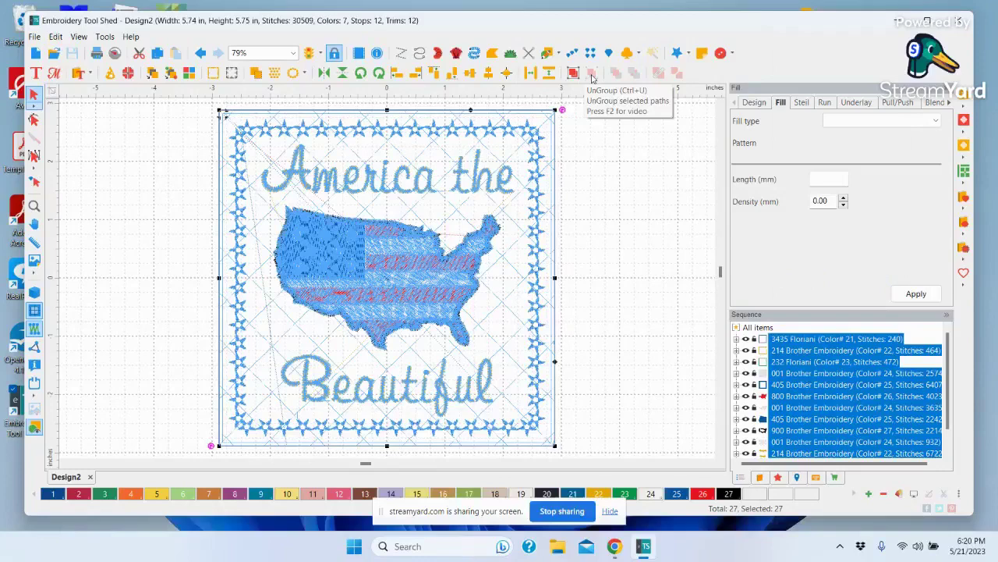
pyautogui.click(653, 254)
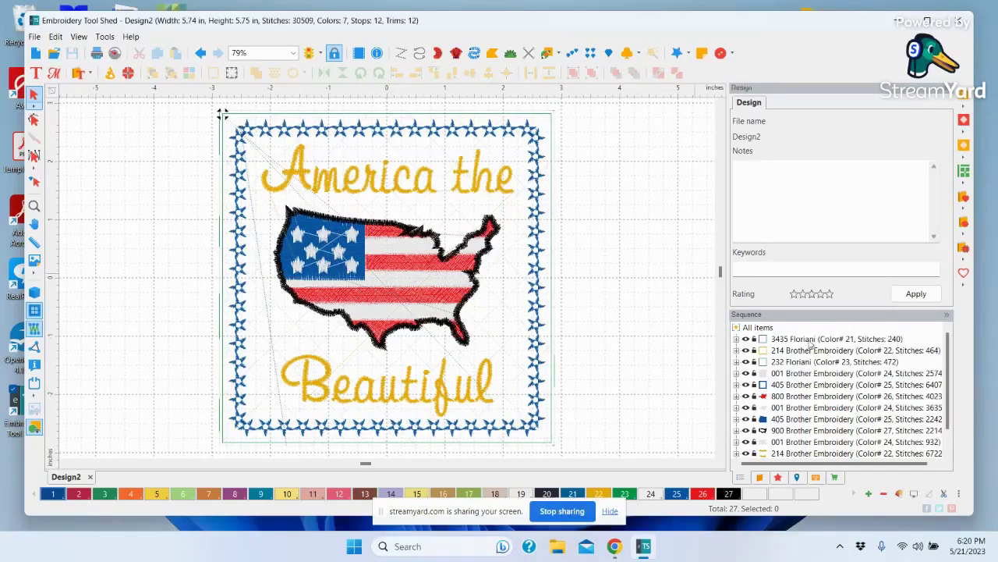
# Examine the design's color entries one by one in sequence, from the outer running-stitch squares through the quilting fill to the map's stripes
pyautogui.click(811, 339)
pyautogui.click(813, 351)
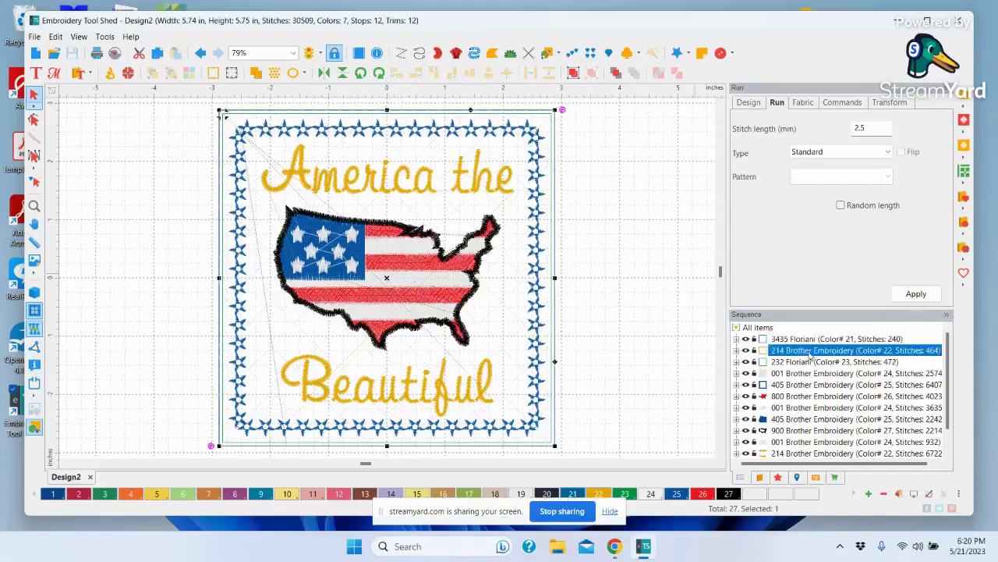
pyautogui.click(810, 364)
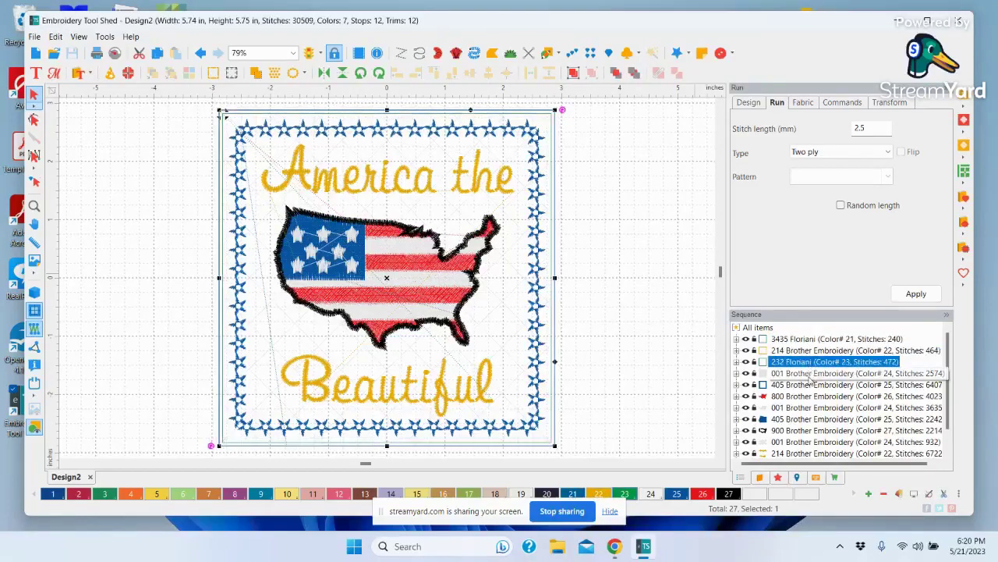
pyautogui.click(812, 374)
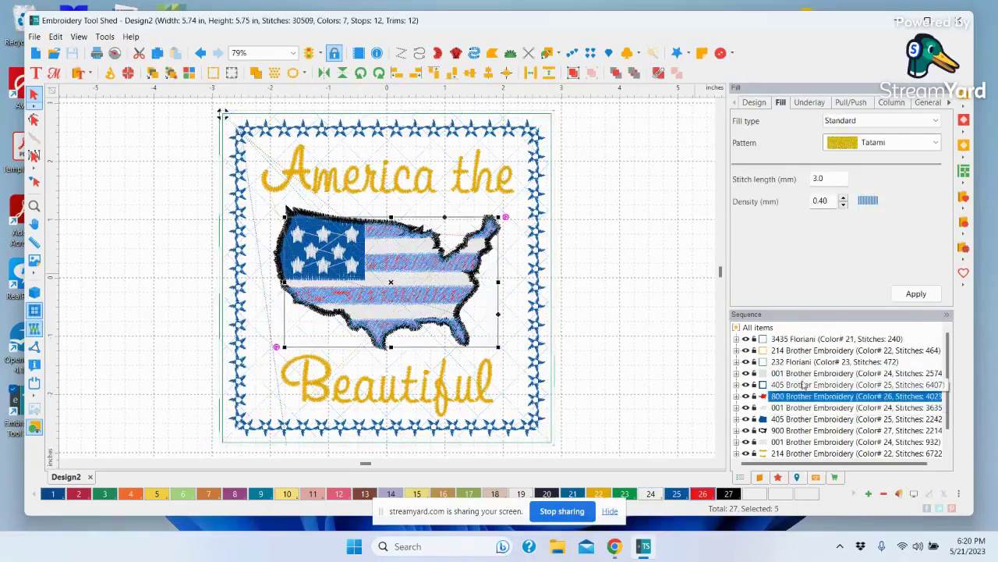
pyautogui.click(805, 385)
pyautogui.click(806, 398)
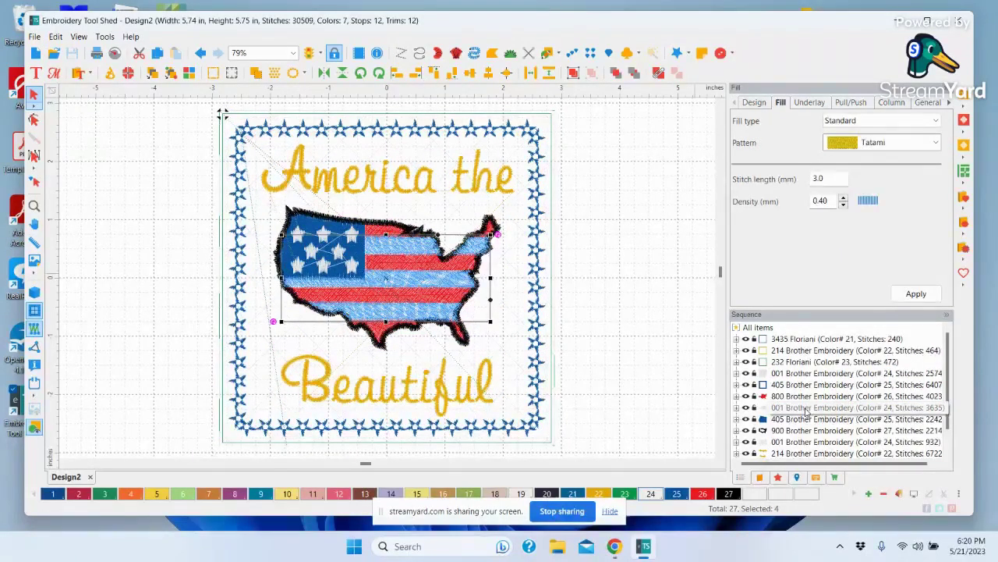
pyautogui.click(807, 409)
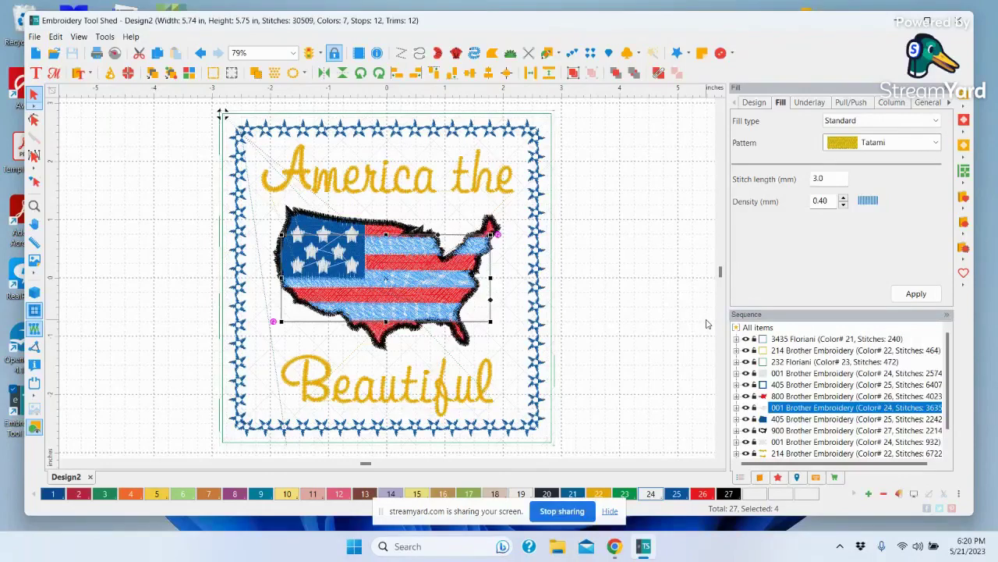
pyautogui.click(808, 340)
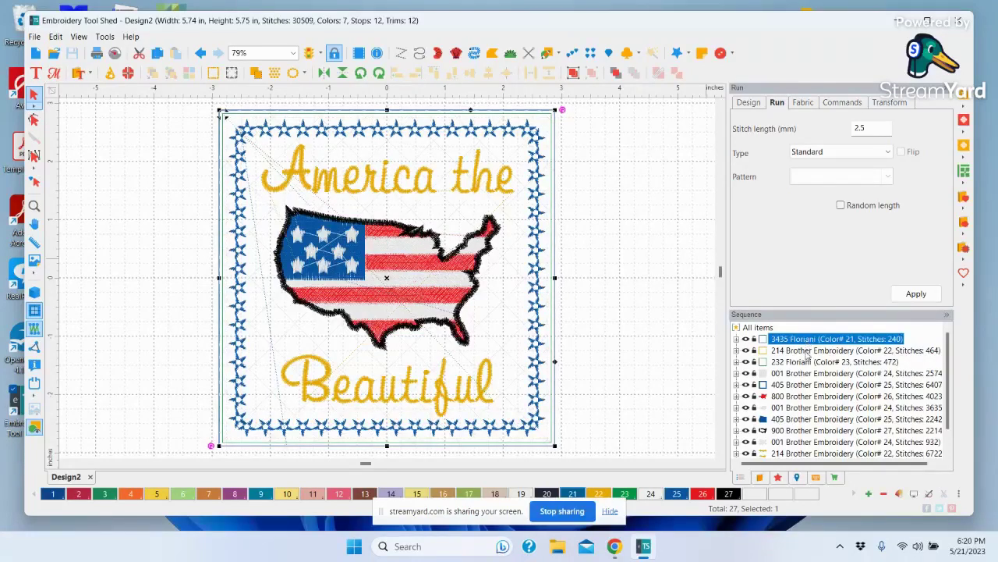
pyautogui.click(807, 352)
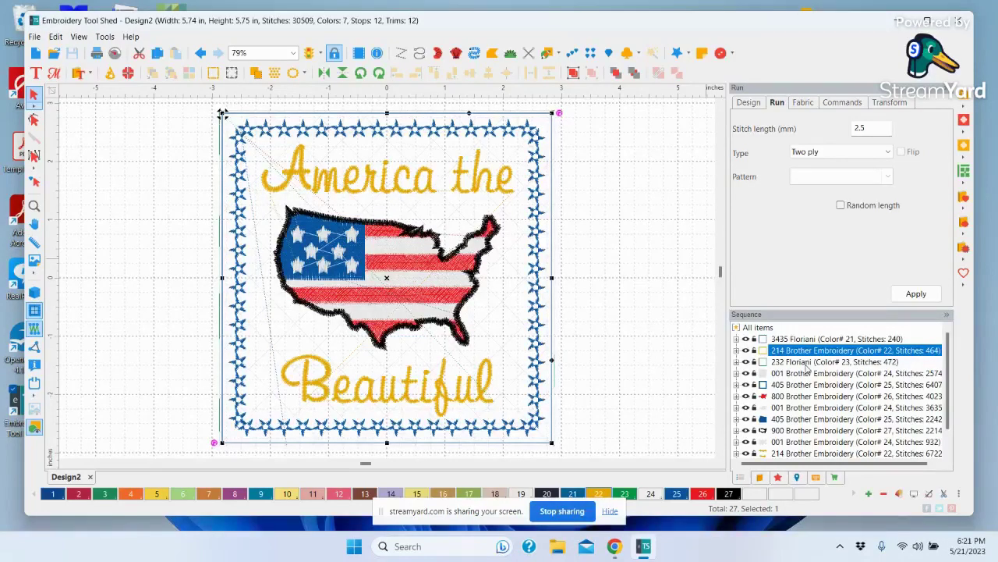
pyautogui.click(808, 364)
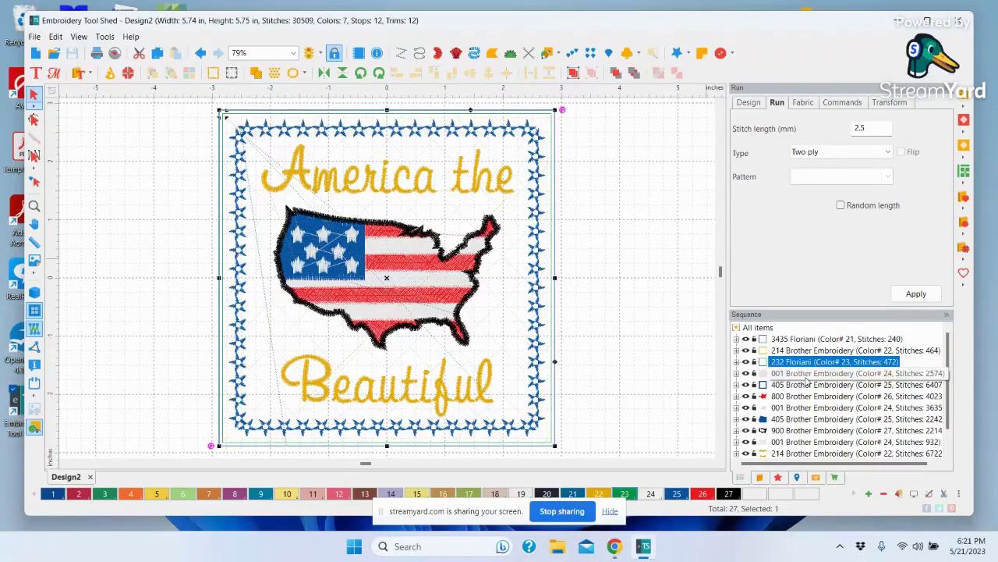
pyautogui.click(807, 376)
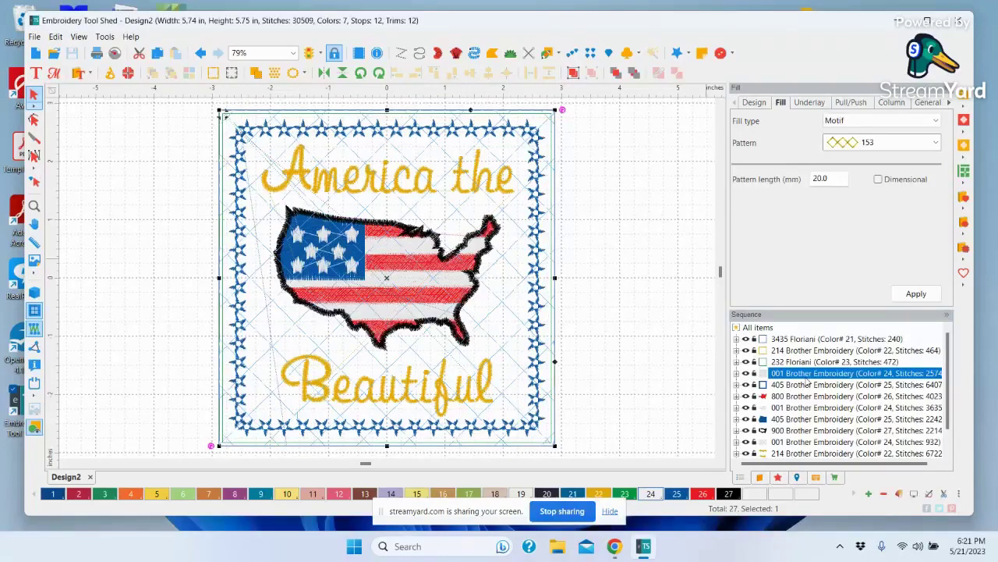
# Delete the blue star border that frames the design
pyautogui.click(806, 384)
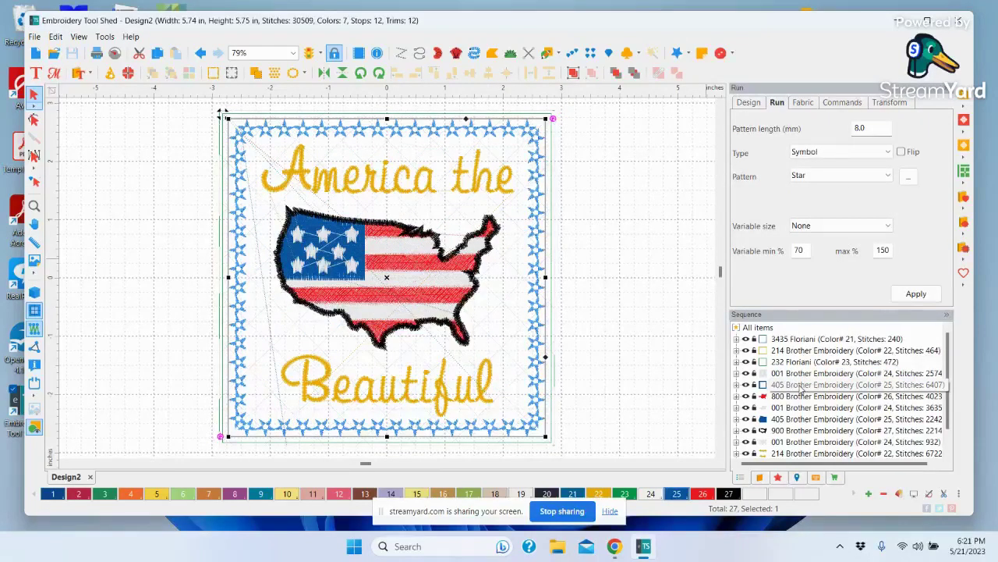
pyautogui.click(801, 386)
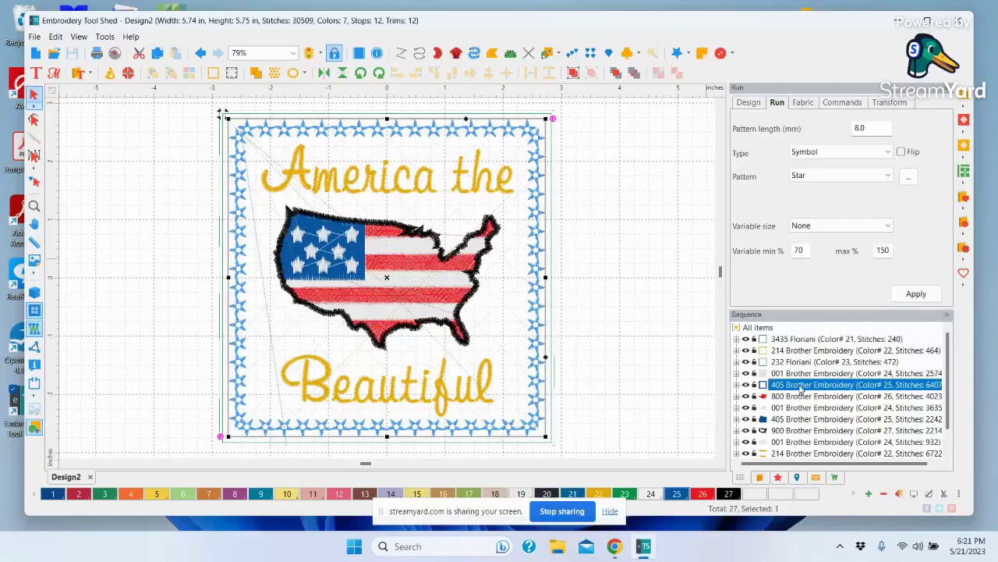
pyautogui.press('Delete')
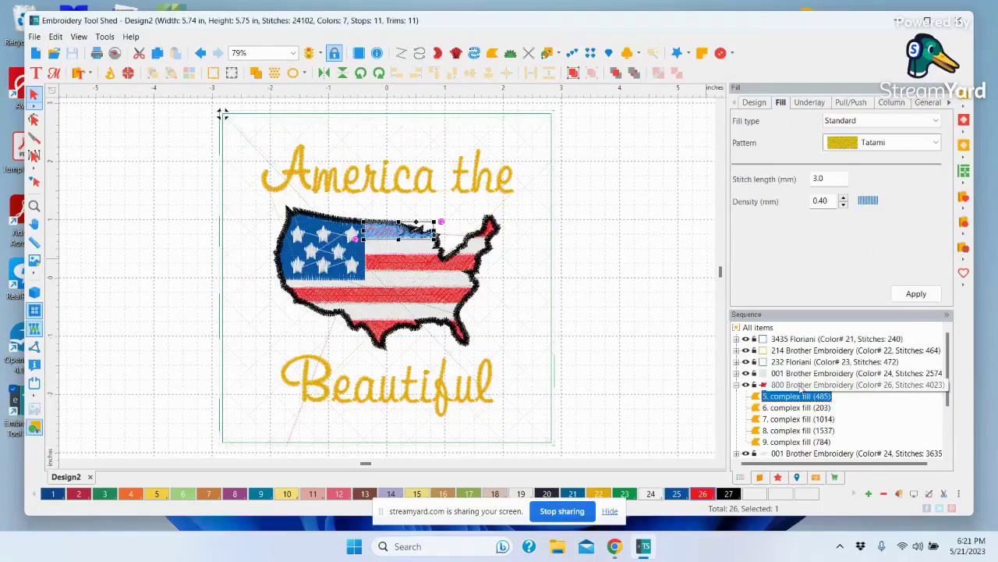
# Collapse the red color group and delete all the red stripes inside the map
pyautogui.click(739, 386)
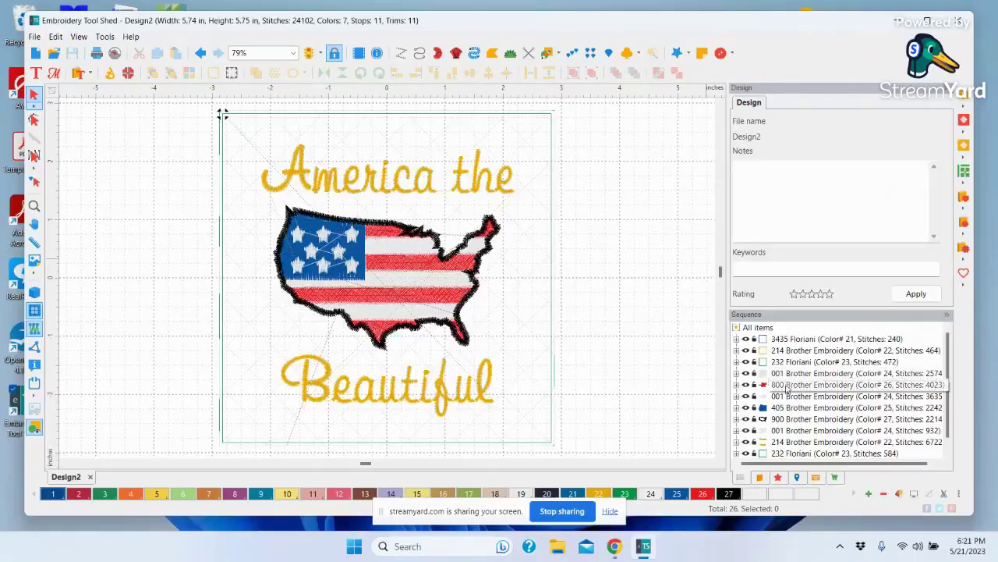
pyautogui.click(788, 386)
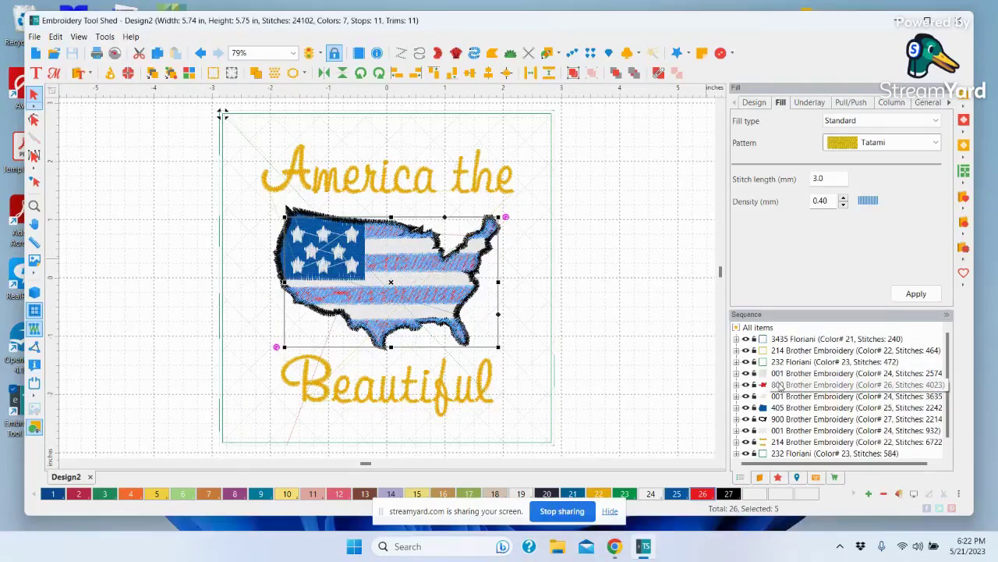
pyautogui.click(779, 386)
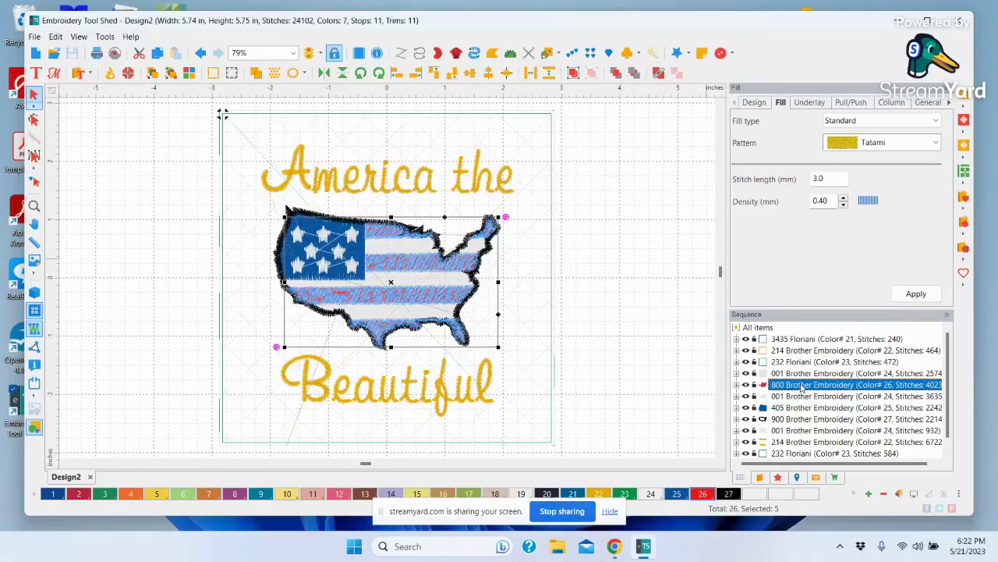
pyautogui.press('Delete')
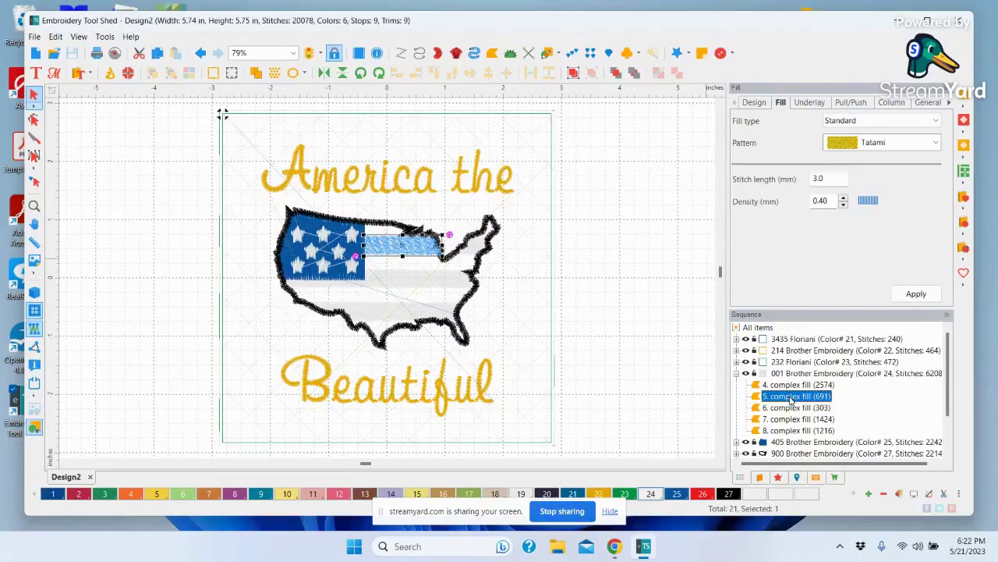
# Delete the four white stripe fills inside the map, keeping the motif quilting fill in the same color group
pyautogui.click(786, 385)
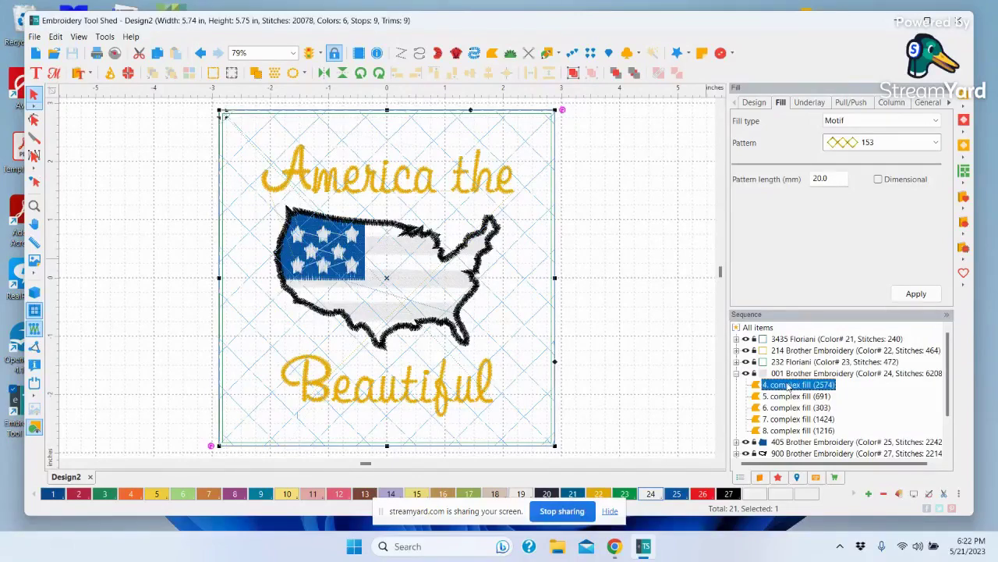
pyautogui.click(788, 396)
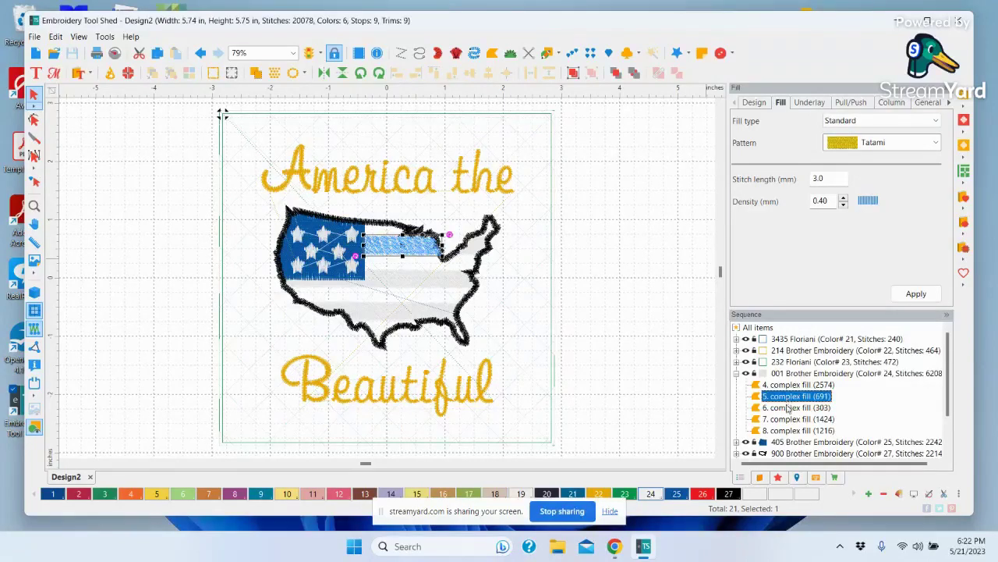
pyautogui.keyDown('shift'); pyautogui.click(788, 408); pyautogui.keyUp('shift')
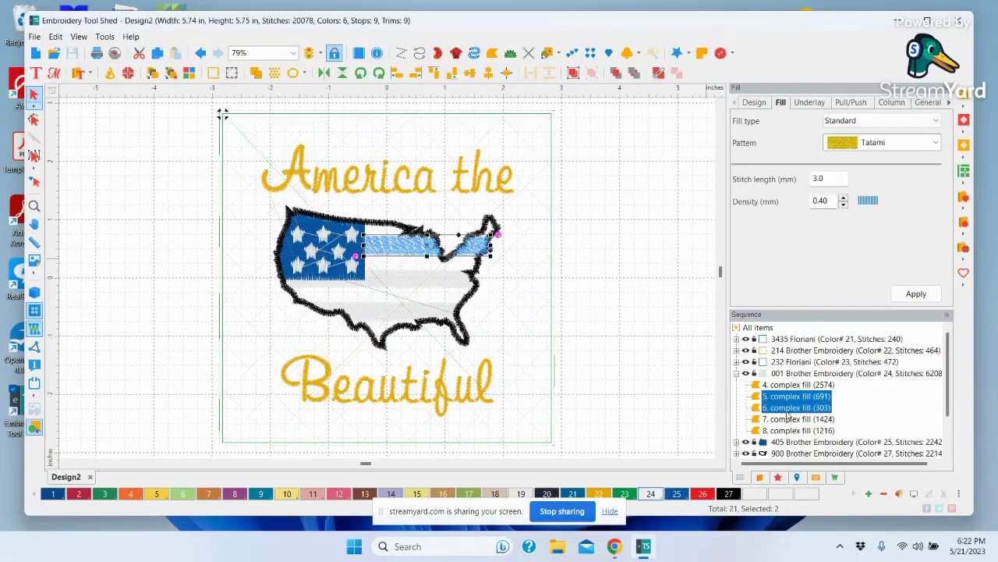
pyautogui.keyDown('shift'); pyautogui.click(788, 420); pyautogui.keyUp('shift')
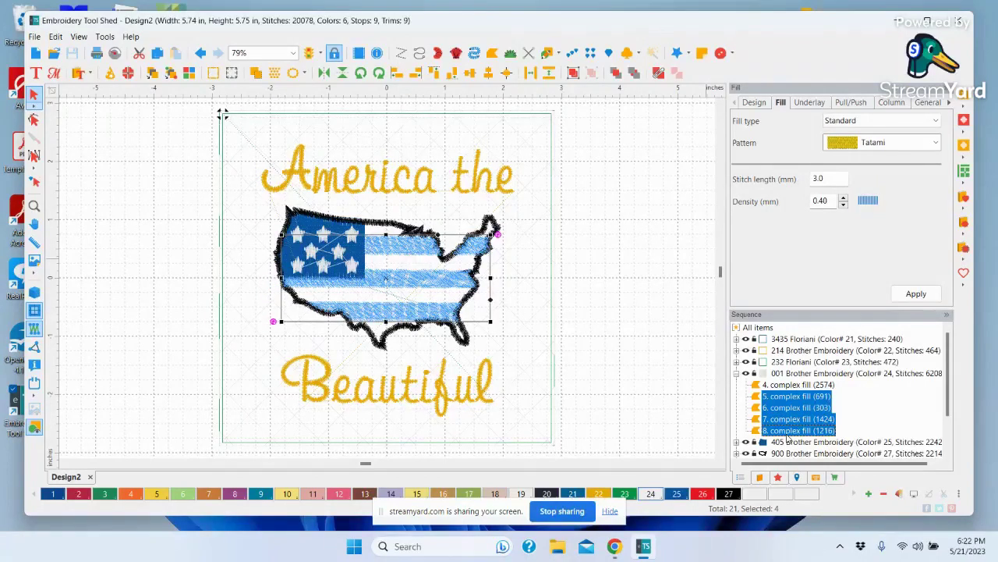
pyautogui.press('Delete')
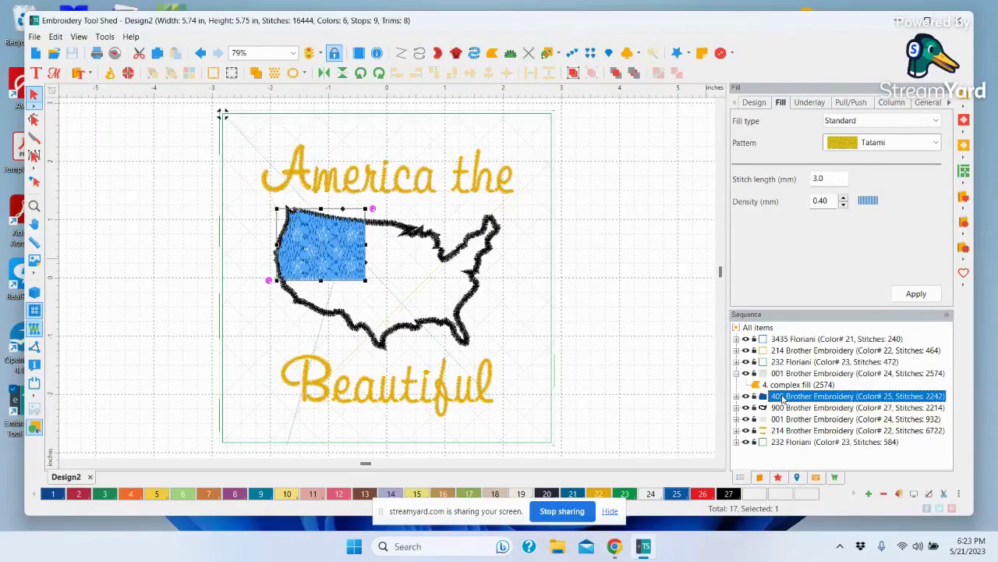
# Delete the blue flag field and the black outline of the map
pyautogui.press('Delete')
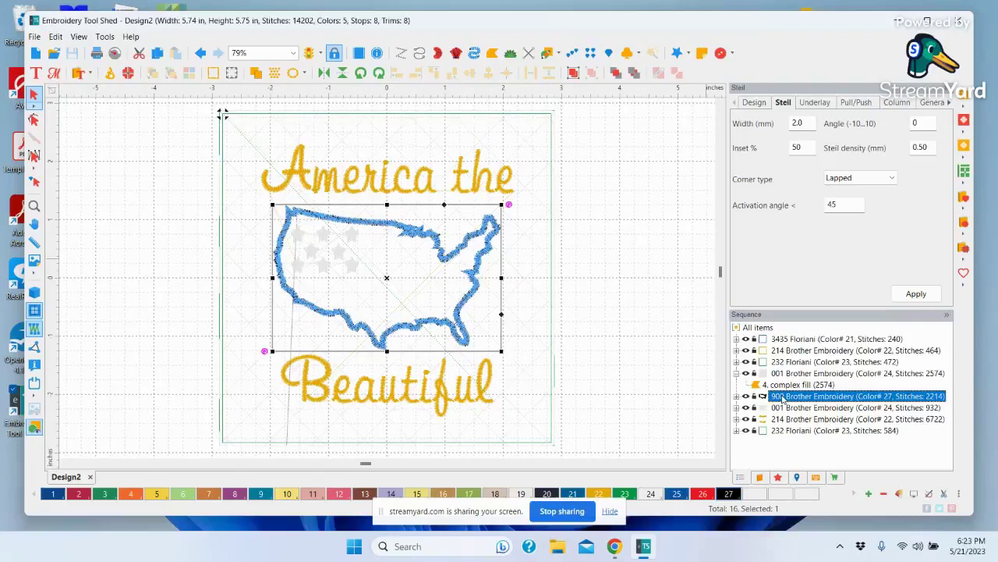
pyautogui.press('Delete')
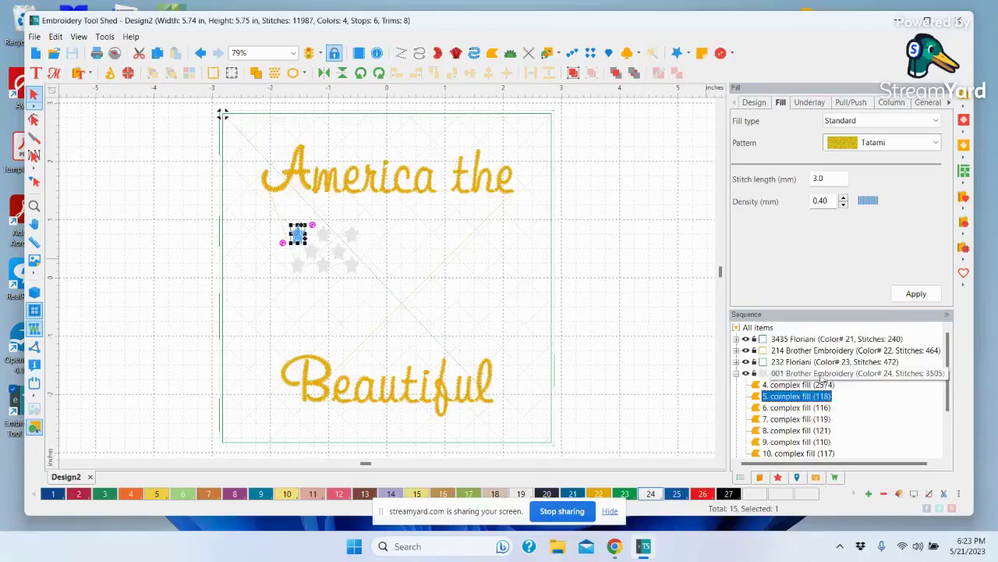
# Delete the eight white star fills, keeping the quilting fill, and collapse the gold lettering's color group
pyautogui.click(788, 386)
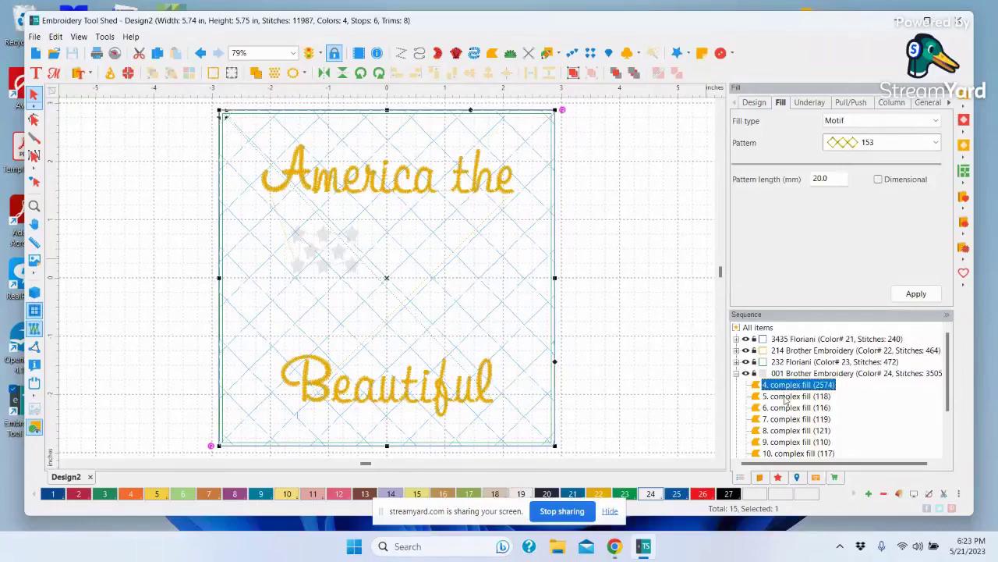
pyautogui.click(786, 397)
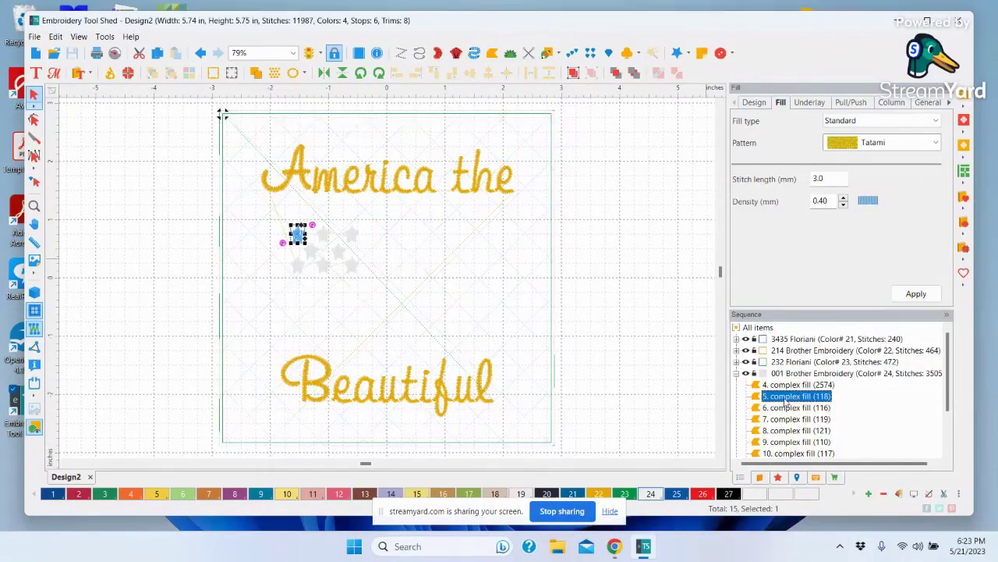
pyautogui.keyDown('shift'); pyautogui.click(786, 407); pyautogui.keyUp('shift')
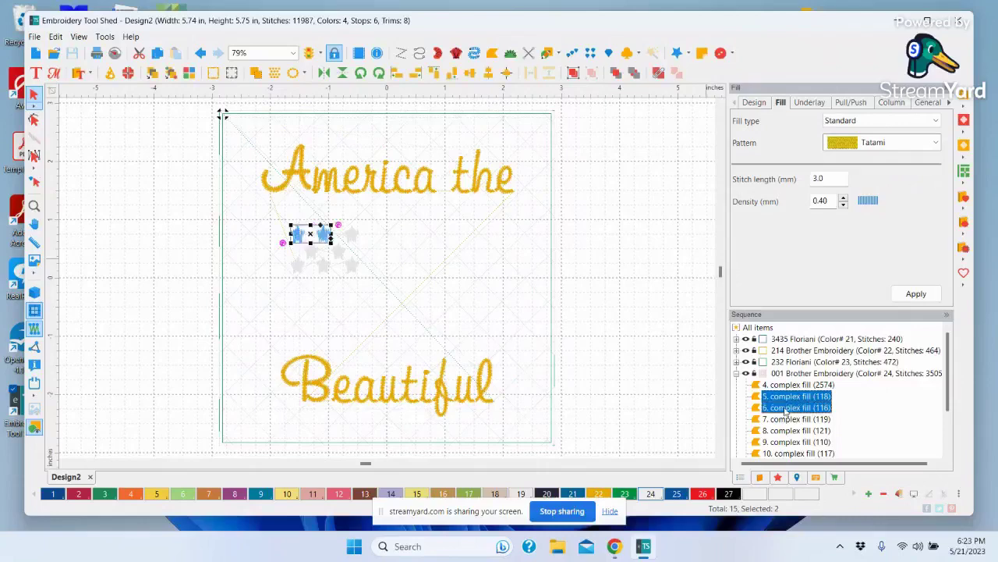
pyautogui.keyDown('shift'); pyautogui.click(787, 420); pyautogui.keyUp('shift')
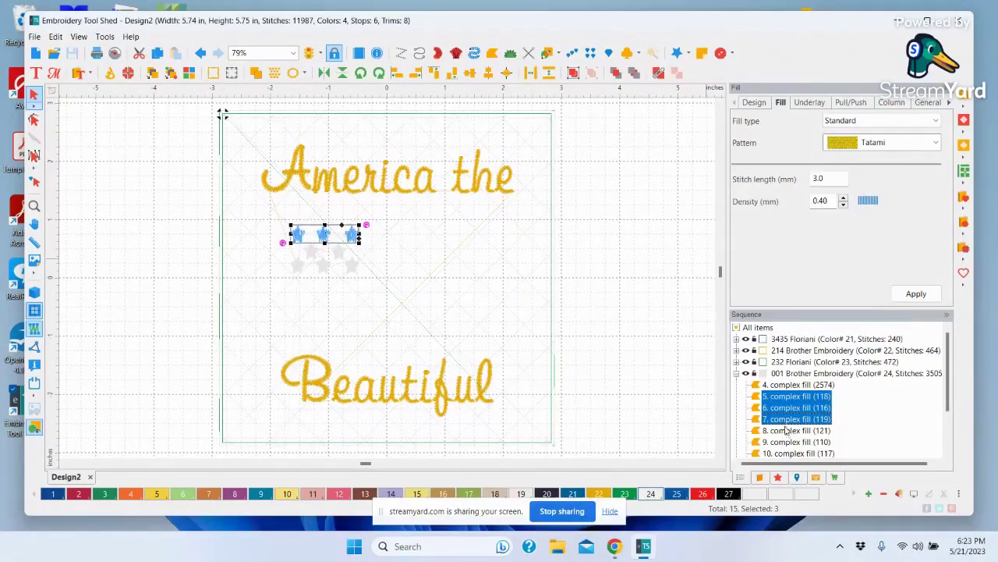
pyautogui.keyDown('shift'); pyautogui.click(788, 431); pyautogui.keyUp('shift')
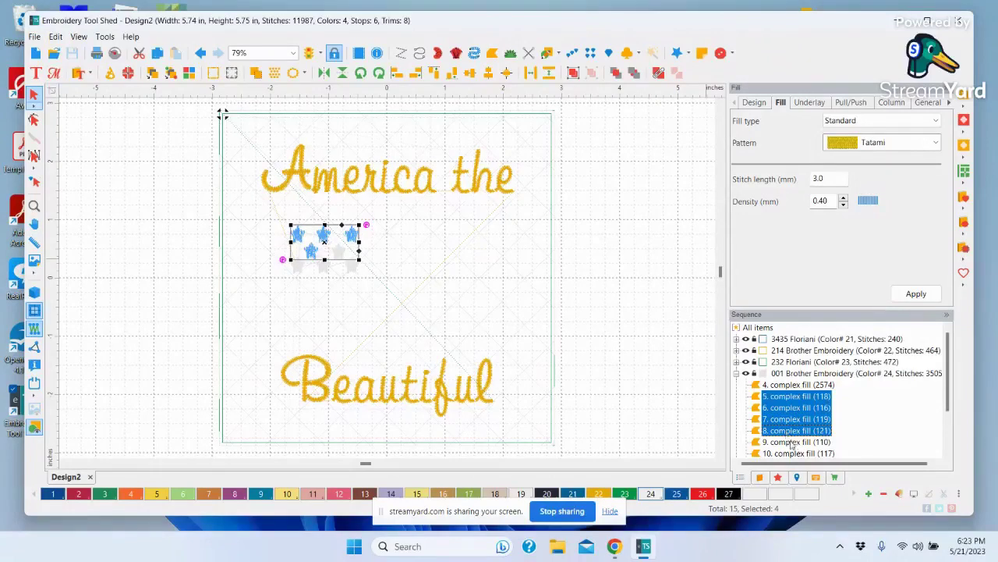
pyautogui.keyDown('shift'); pyautogui.click(789, 441); pyautogui.keyUp('shift')
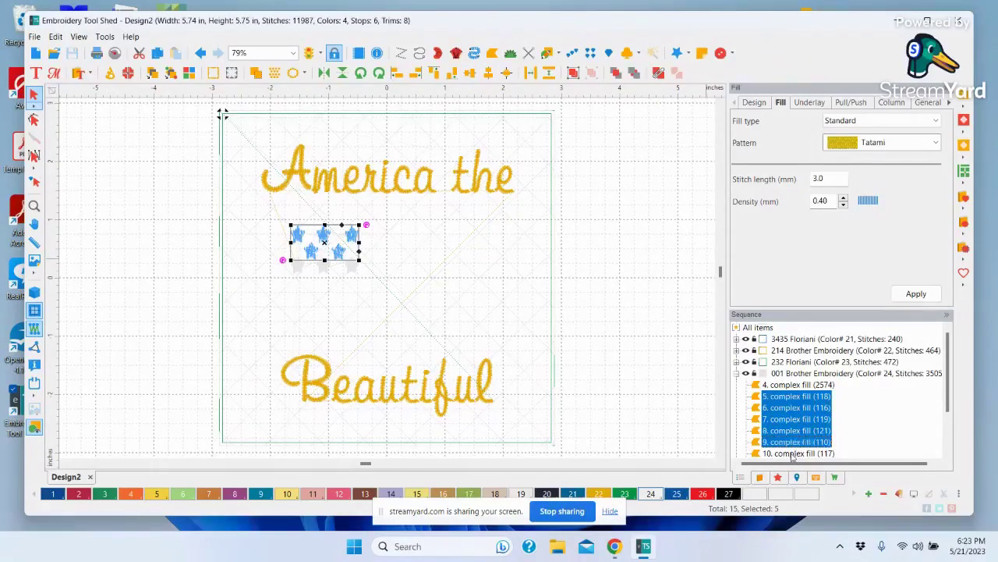
pyautogui.keyDown('shift'); pyautogui.click(792, 453); pyautogui.keyUp('shift')
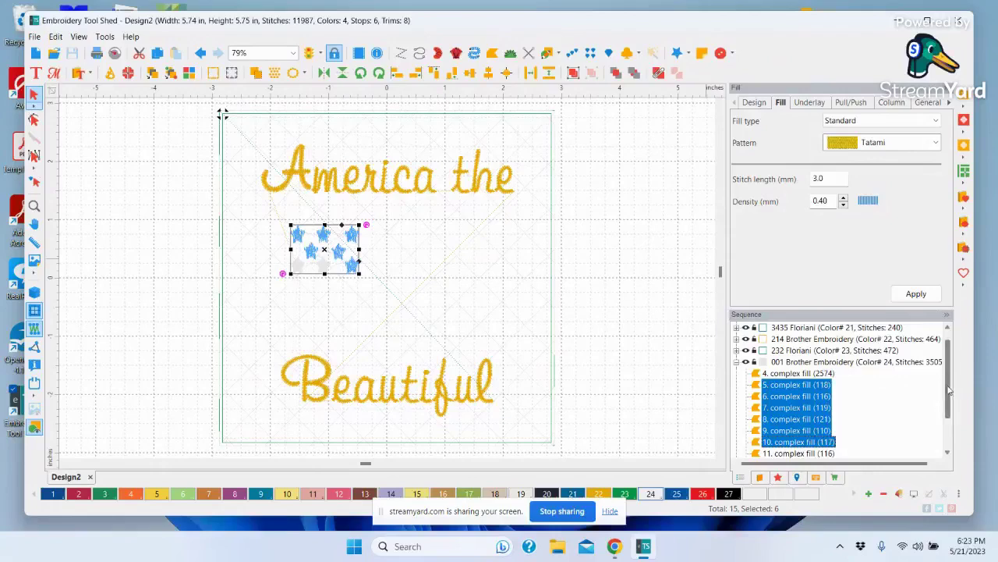
pyautogui.moveTo(949, 390); pyautogui.dragTo(949, 418)
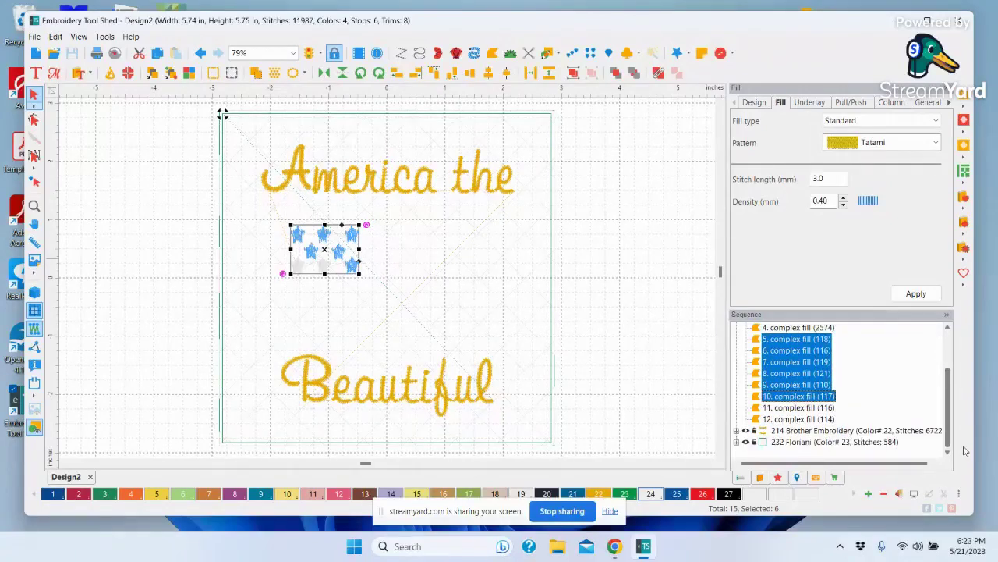
pyautogui.keyDown('shift'); pyautogui.click(785, 408); pyautogui.keyUp('shift')
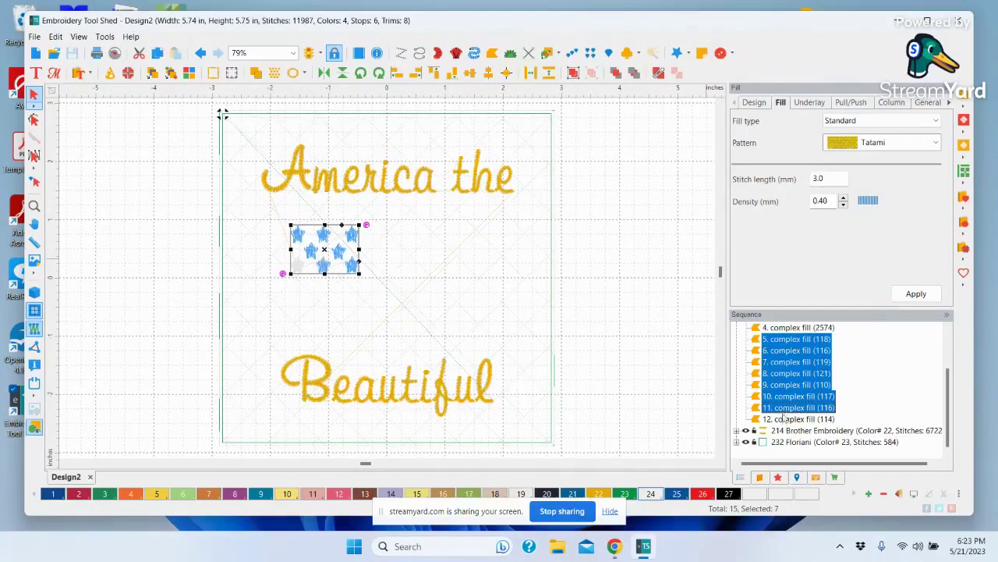
pyautogui.keyDown('shift'); pyautogui.click(785, 420); pyautogui.keyUp('shift')
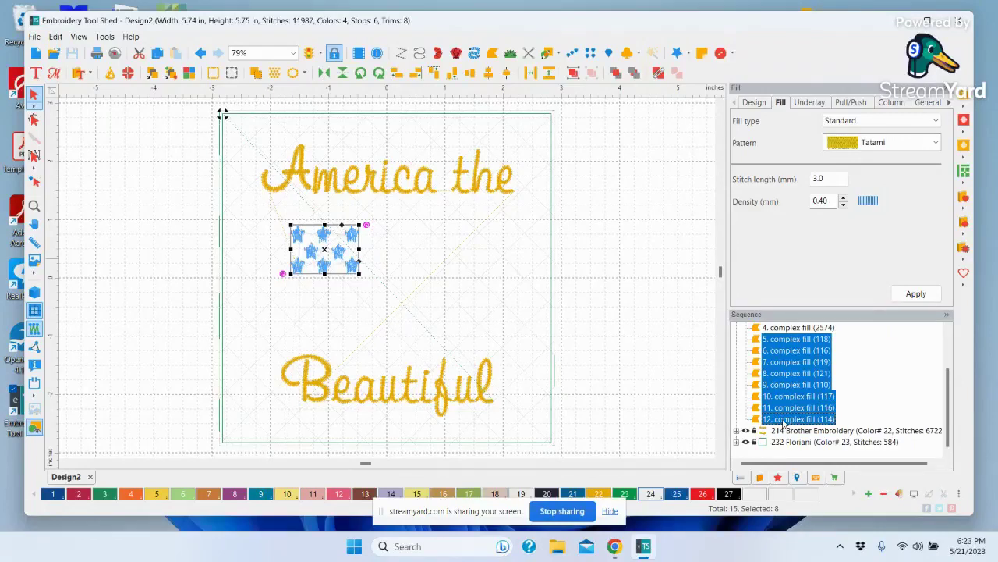
pyautogui.press('Delete')
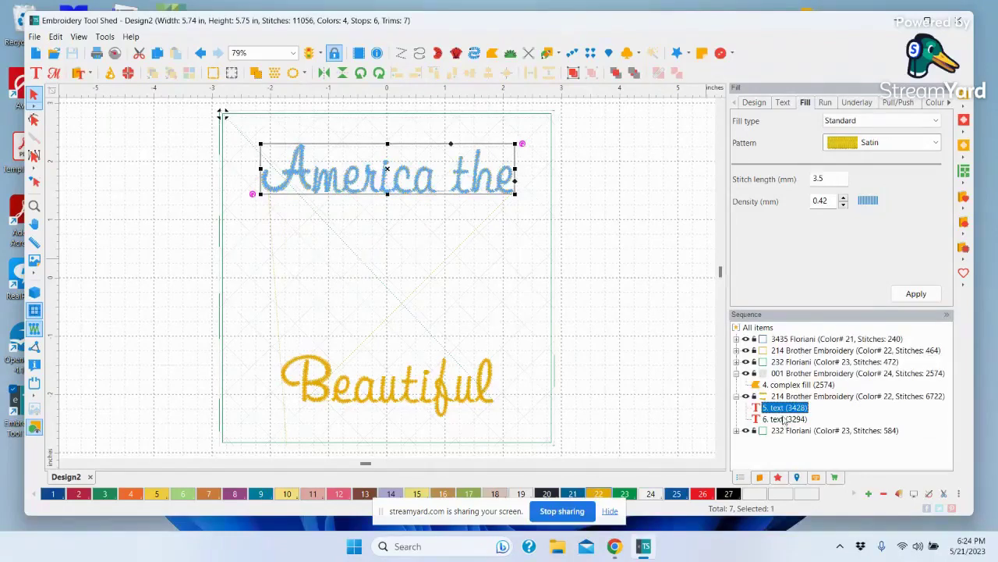
pyautogui.click(736, 400)
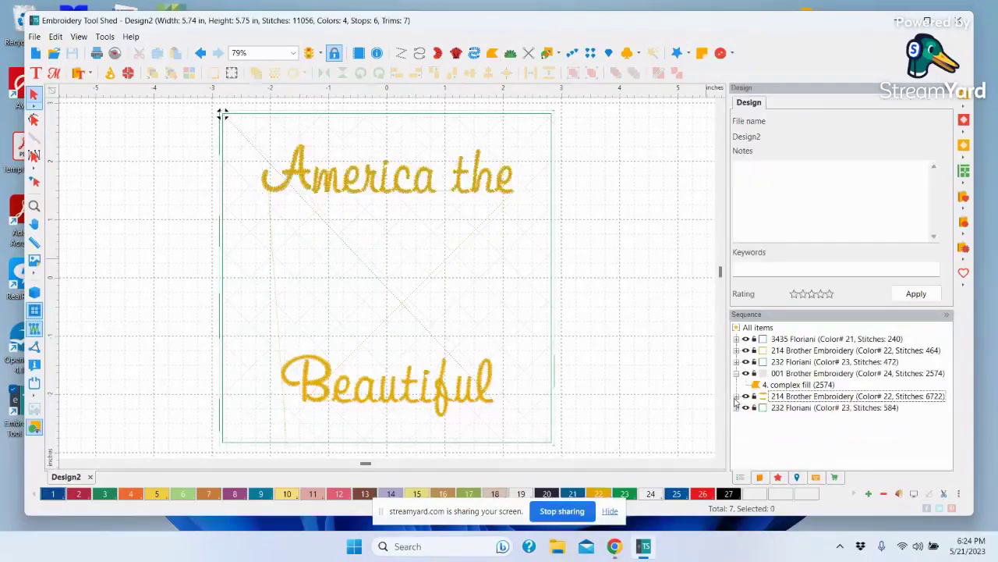
# Delete the gold "America the Beautiful" lettering from the design
pyautogui.click(792, 396)
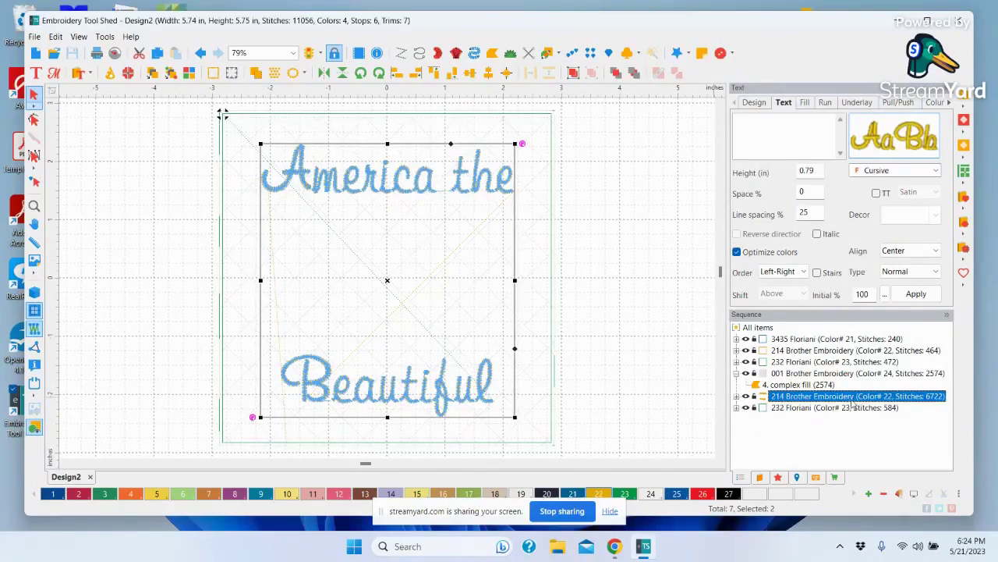
pyautogui.press('Delete')
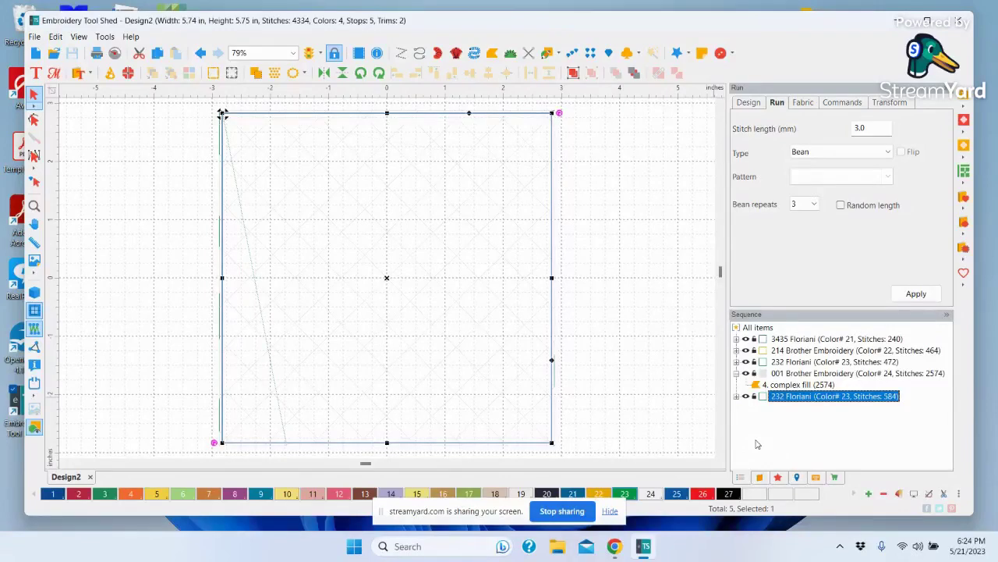
# Examine each remaining color group in stitching order, from the first square outline through the motif quilting fill to the final bean-stitch square
pyautogui.click(794, 341)
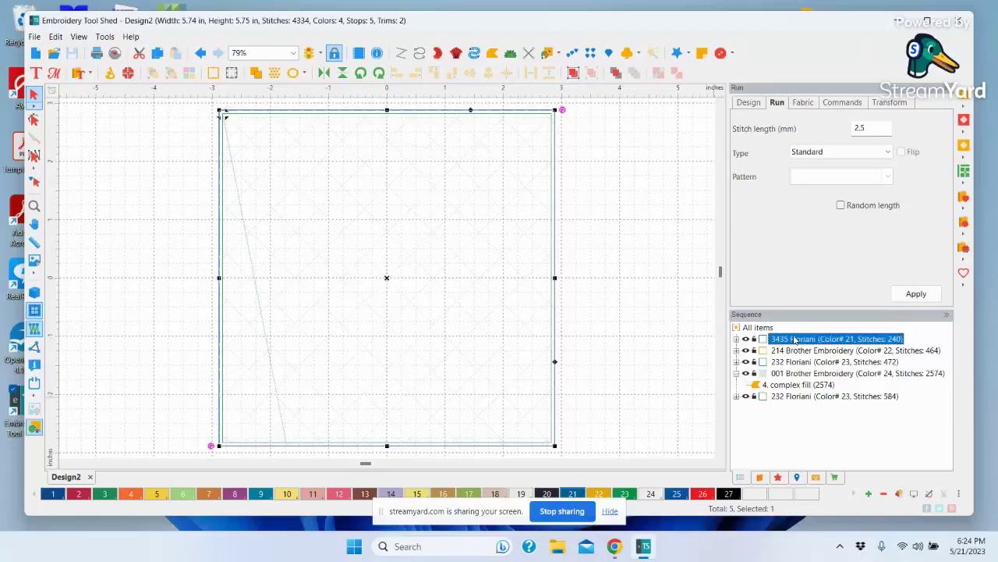
pyautogui.click(795, 352)
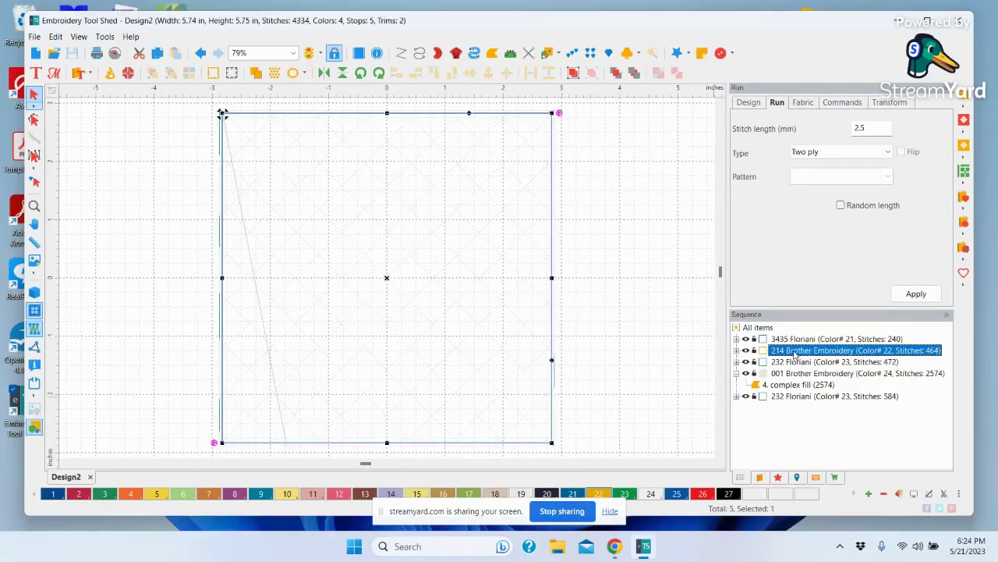
pyautogui.click(794, 363)
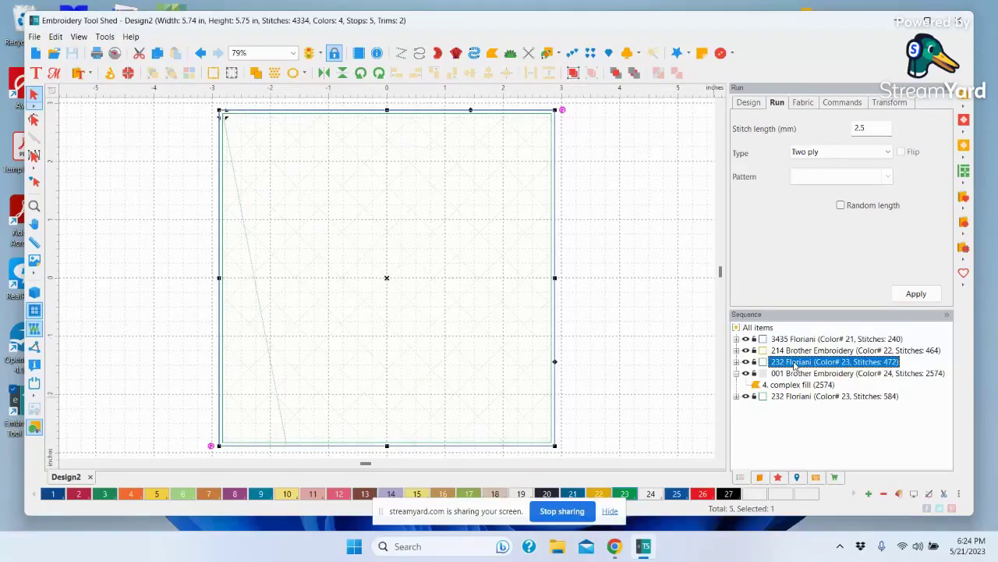
pyautogui.click(795, 375)
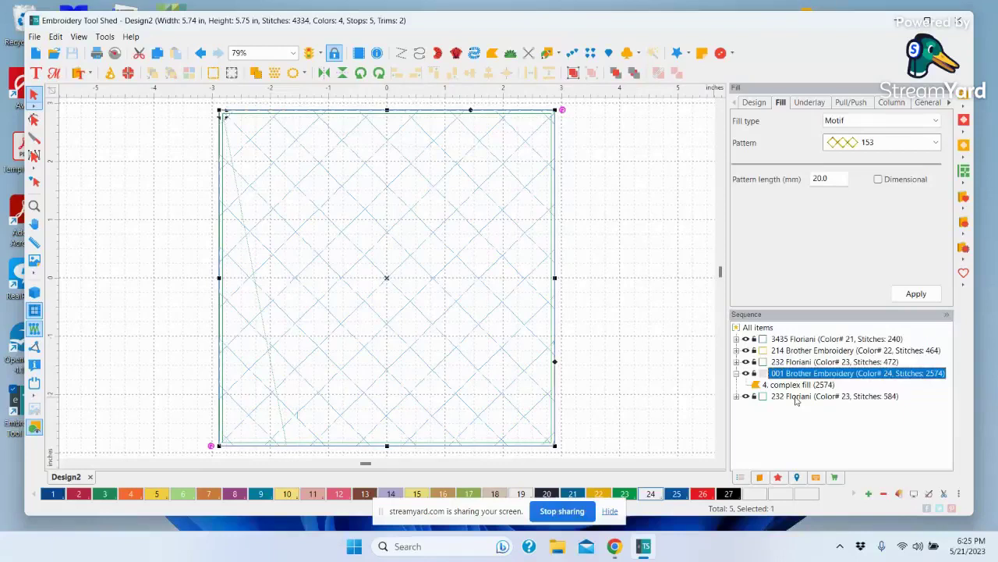
pyautogui.click(795, 396)
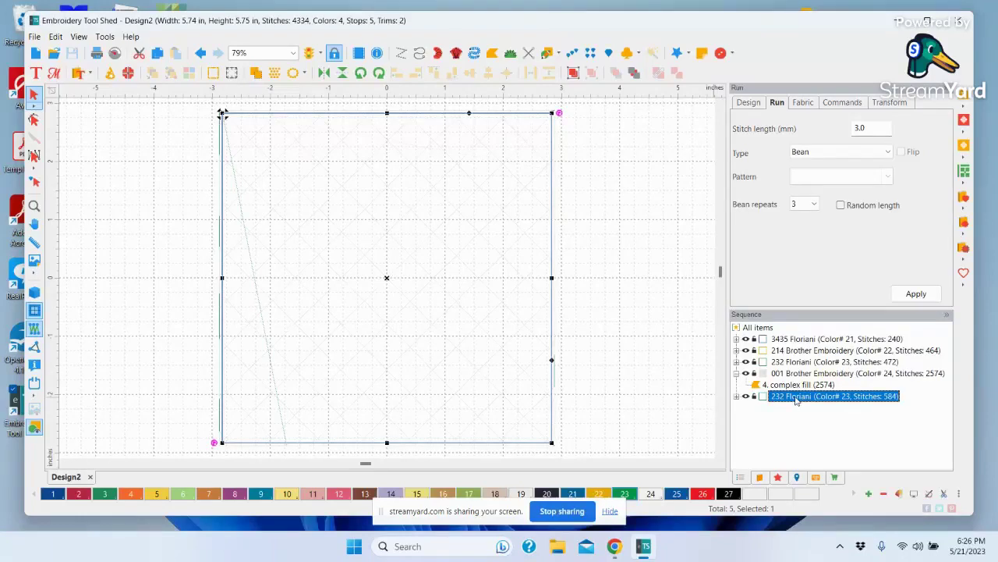
pyautogui.click(791, 425)
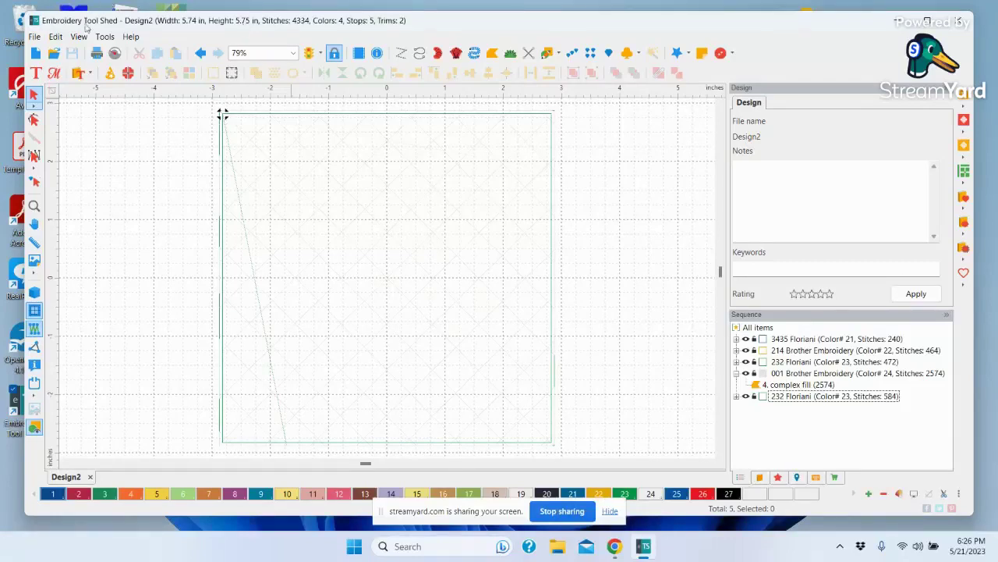
# Select all remaining objects and resize them together to 3.9 in wide with the aspect ratio maintained and stitches regenerated
pyautogui.click(56, 37)
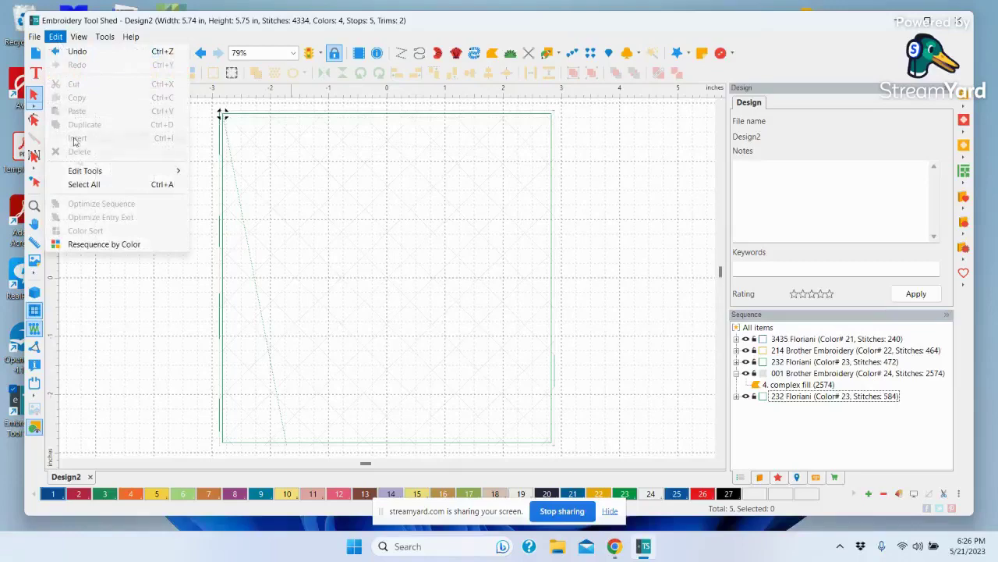
pyautogui.click(84, 185)
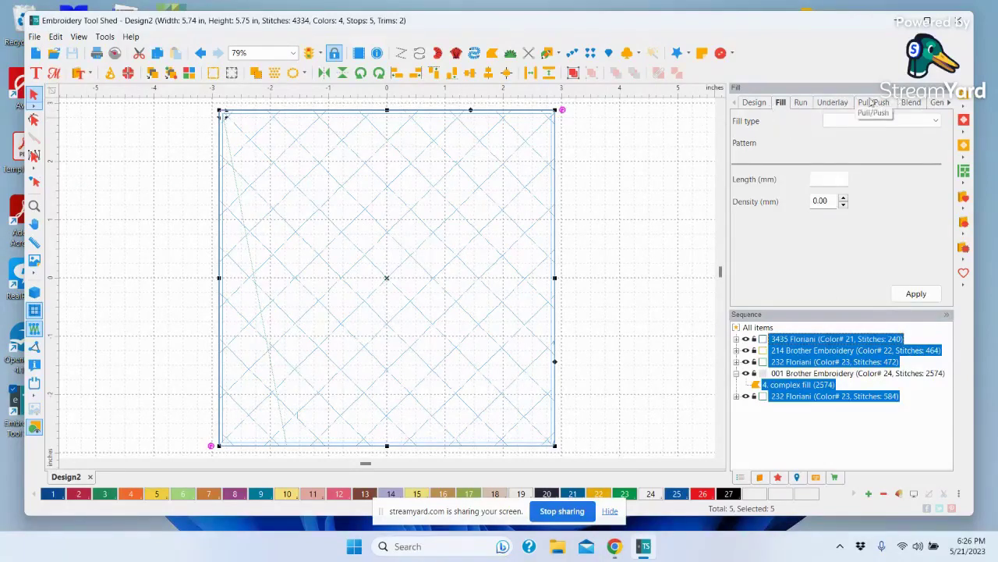
pyautogui.click(949, 106)
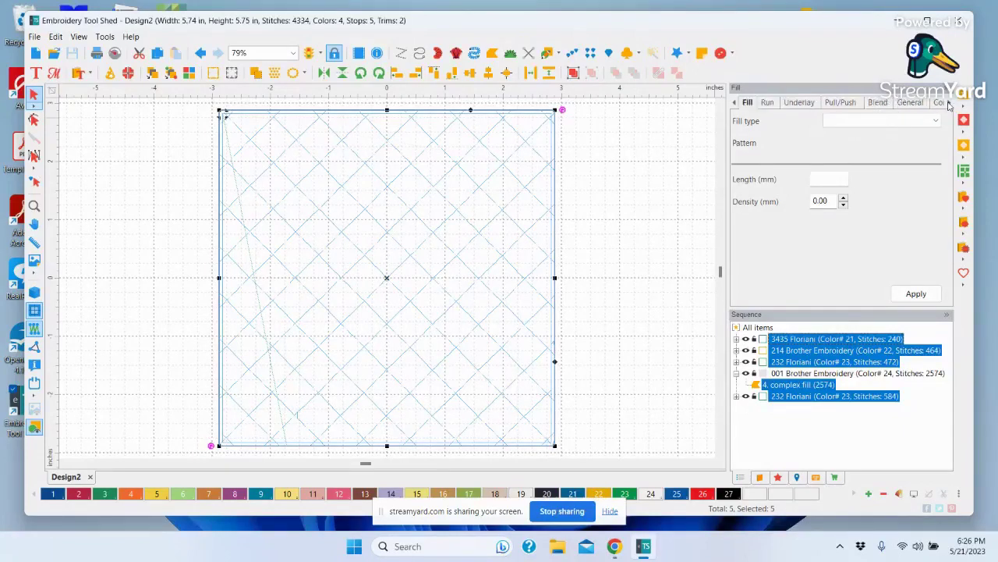
pyautogui.click(949, 105)
pyautogui.click(950, 105)
pyautogui.click(950, 105)
pyautogui.click(949, 105)
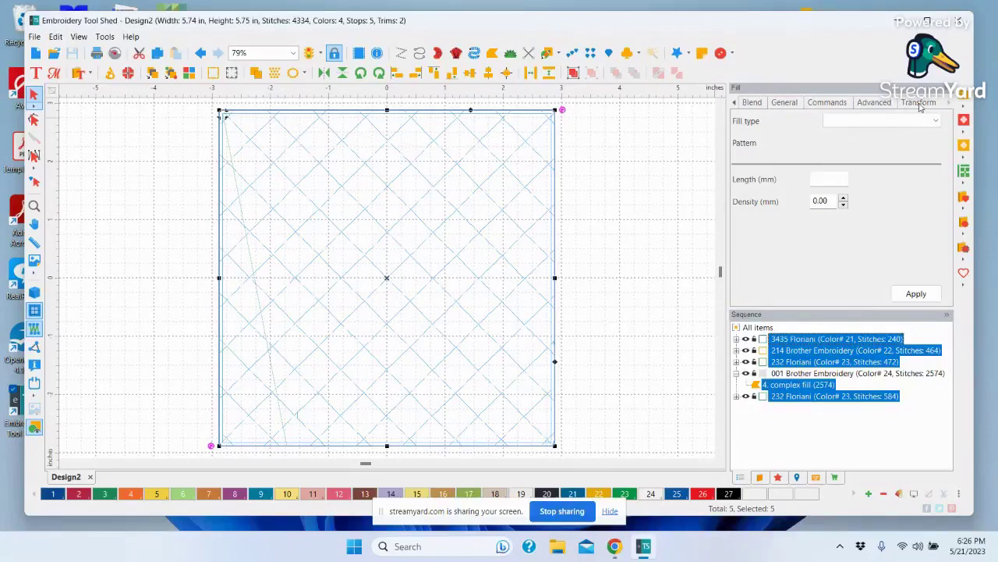
pyautogui.click(920, 105)
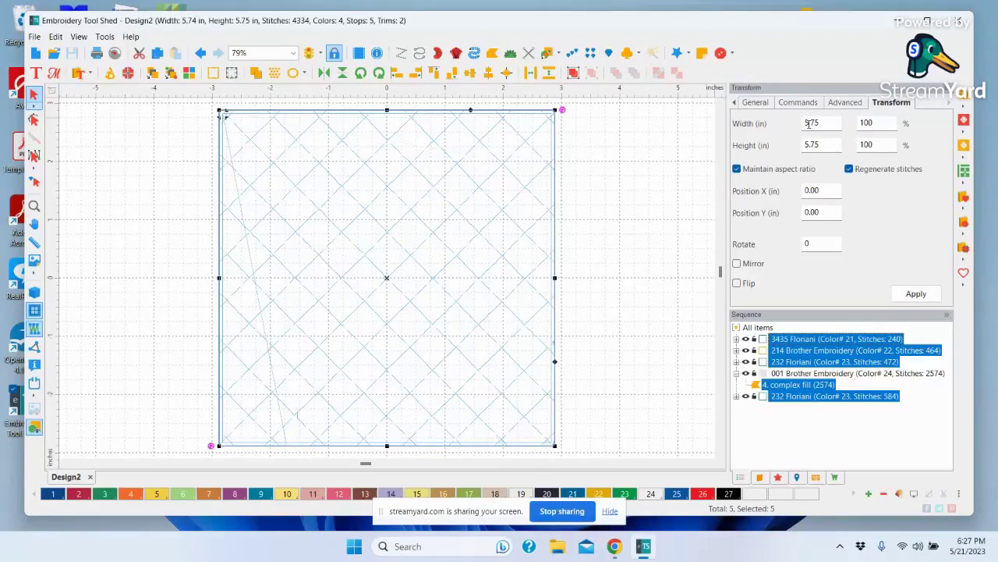
pyautogui.moveTo(825, 124); pyautogui.dragTo(800, 128)
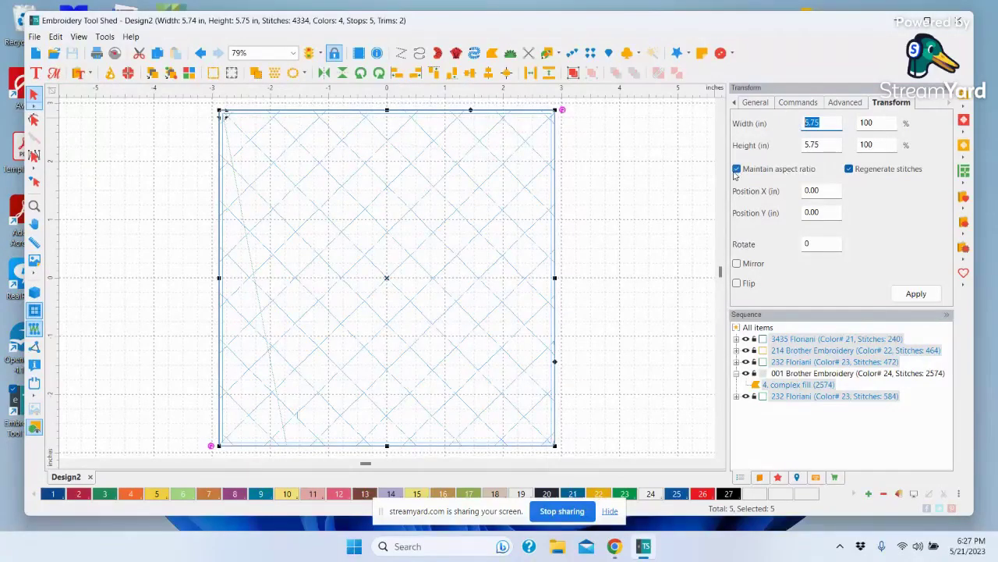
pyautogui.write('3.9')
pyautogui.press('Tab')
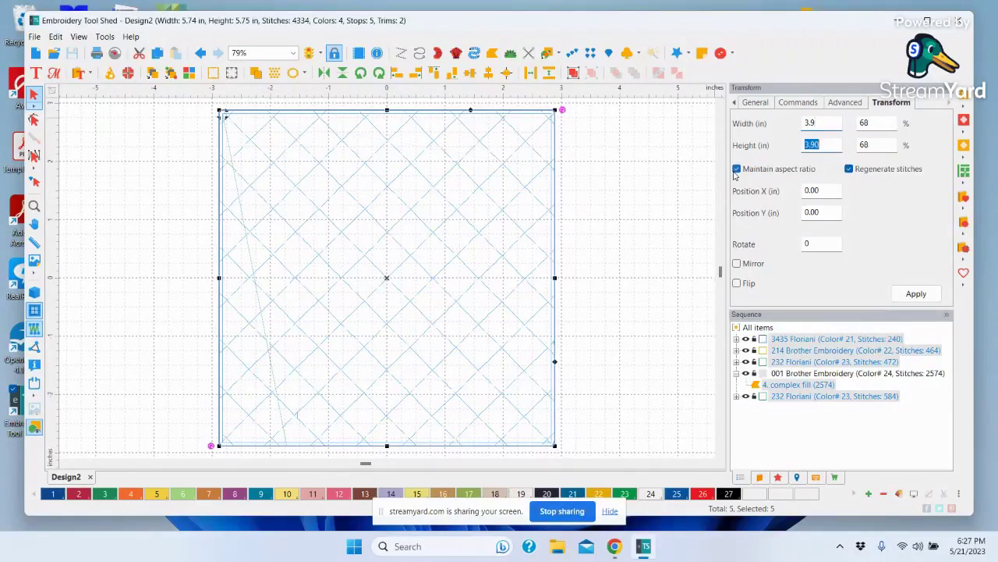
pyautogui.click(917, 294)
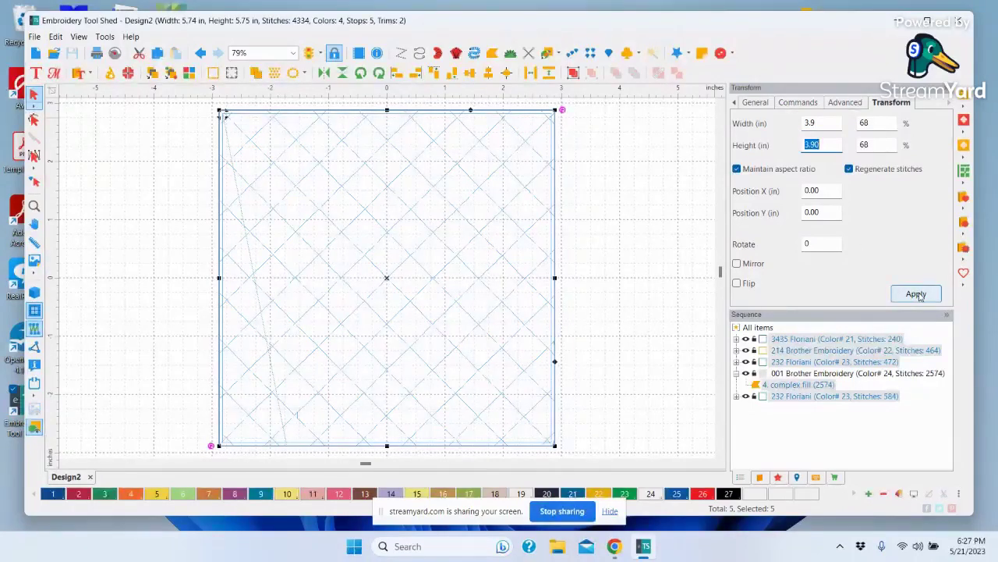
pyautogui.click(918, 294)
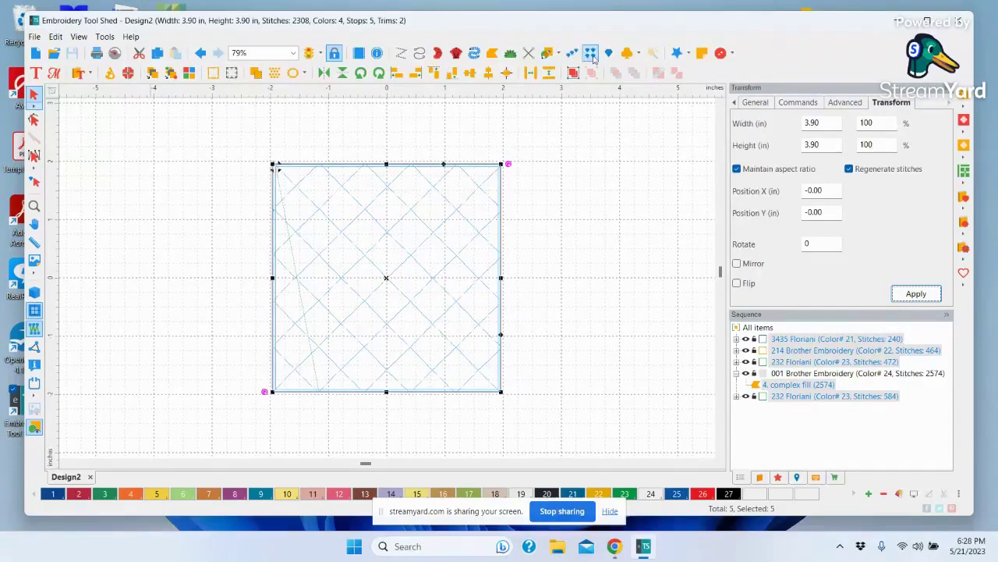
pyautogui.click(638, 55)
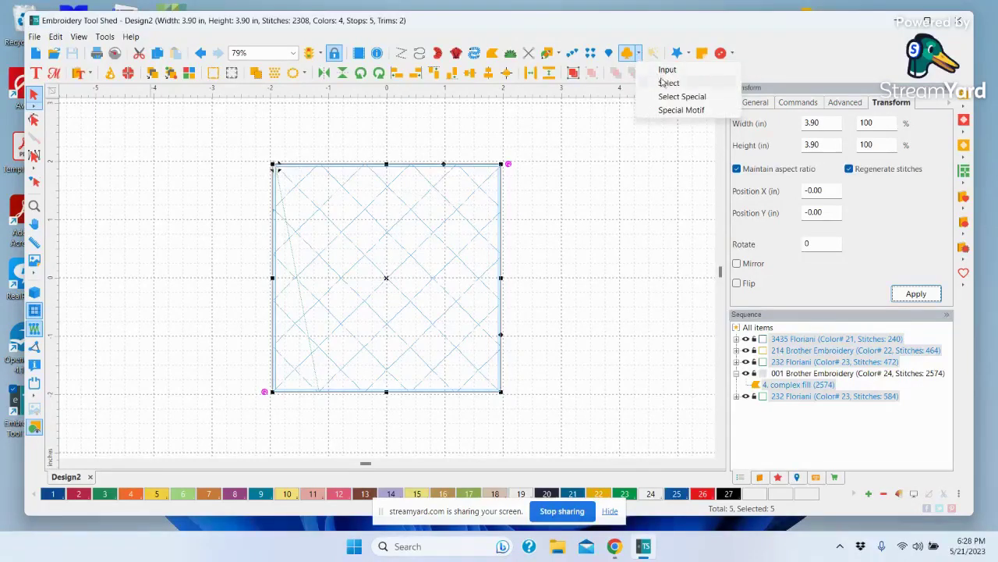
pyautogui.click(664, 82)
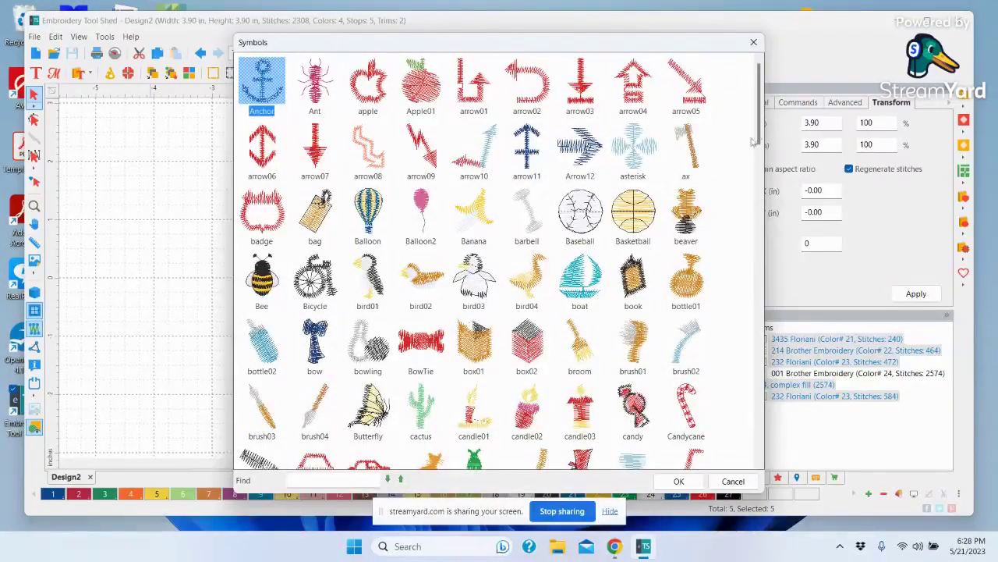
pyautogui.moveTo(753, 141); pyautogui.dragTo(764, 160)
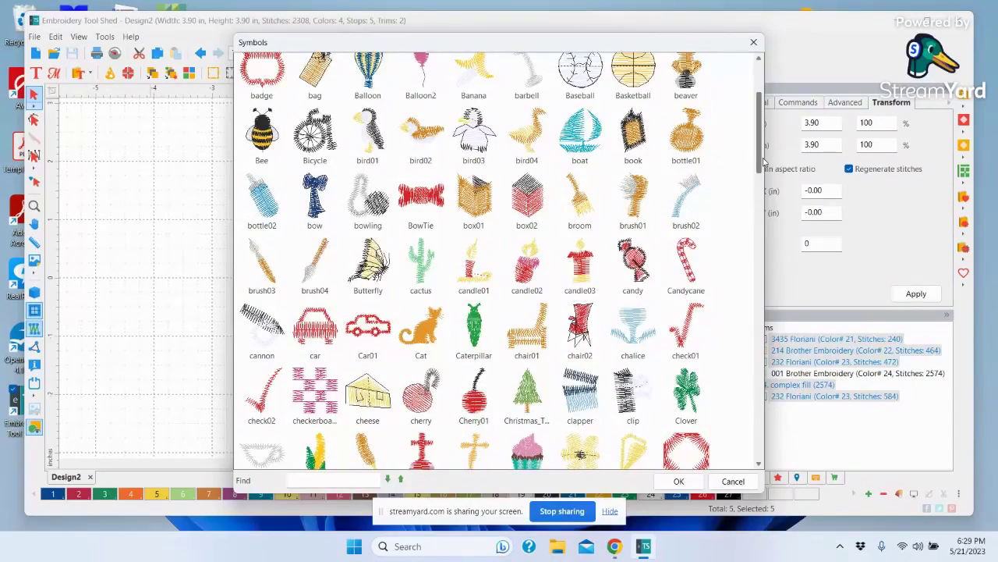
pyautogui.click(750, 45)
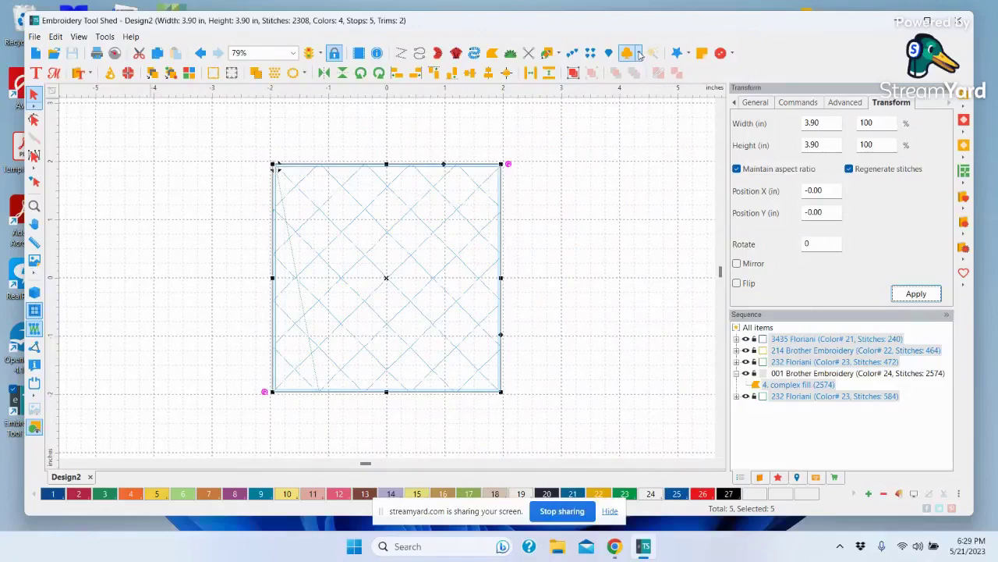
# Insert the flower01 symbol inside the quilted square, near its upper-right corner
pyautogui.click(639, 53)
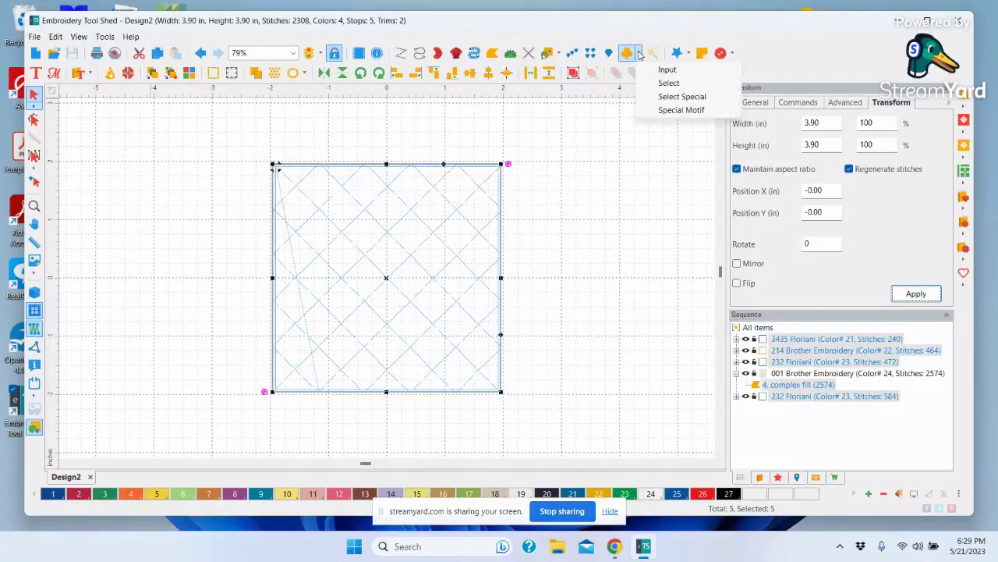
pyautogui.click(670, 84)
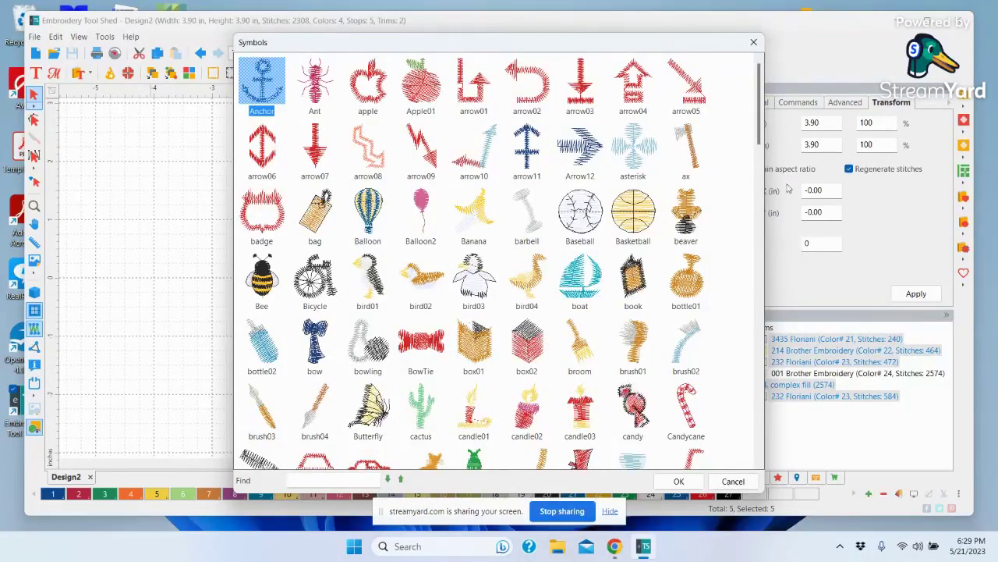
pyautogui.moveTo(767, 134); pyautogui.dragTo(784, 236)
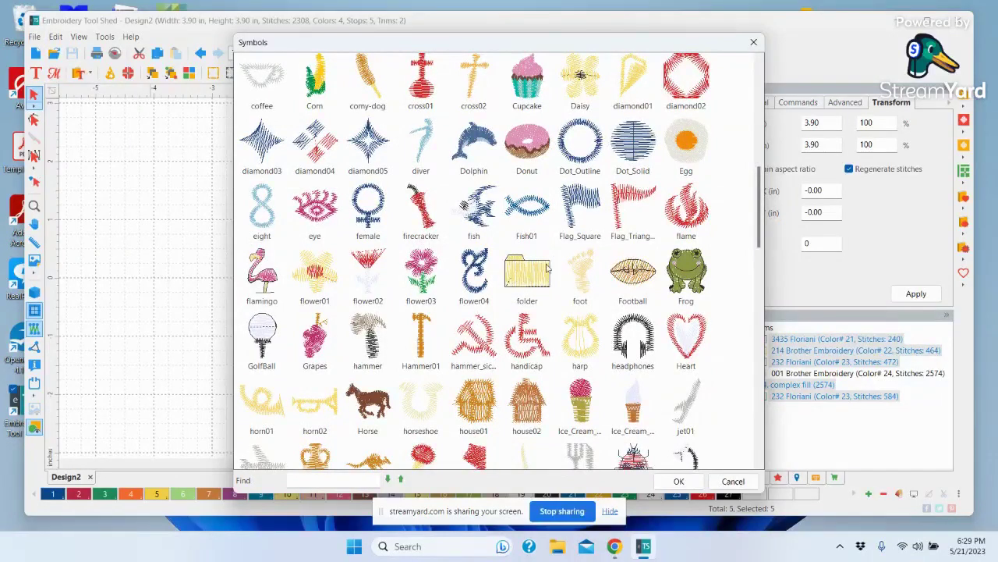
pyautogui.click(316, 277)
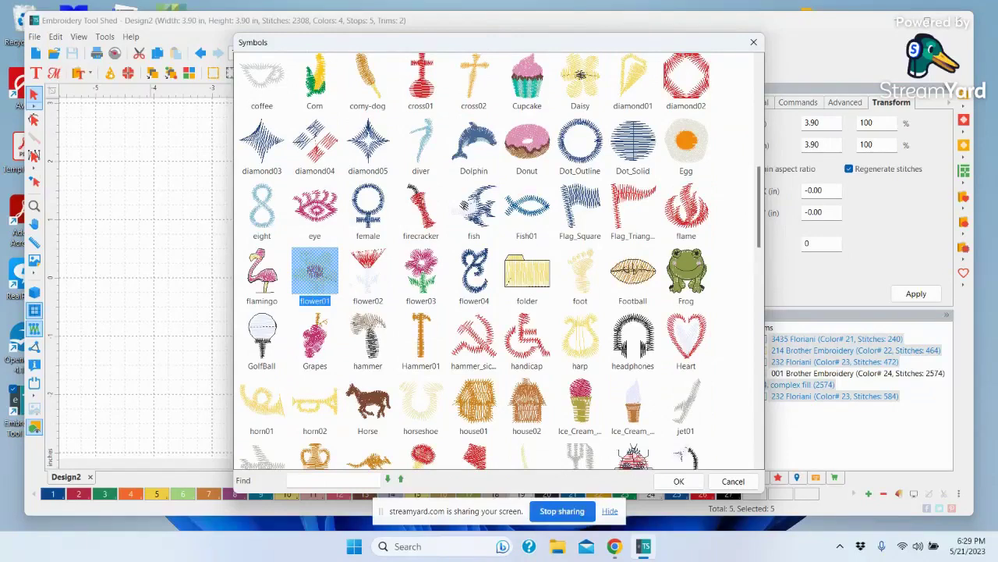
pyautogui.click(678, 481)
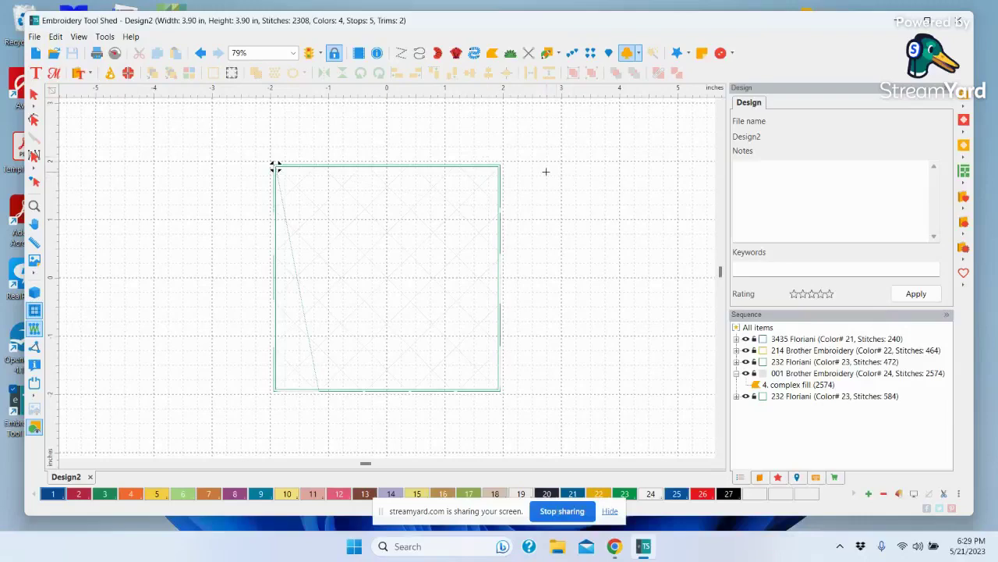
pyautogui.click(458, 188)
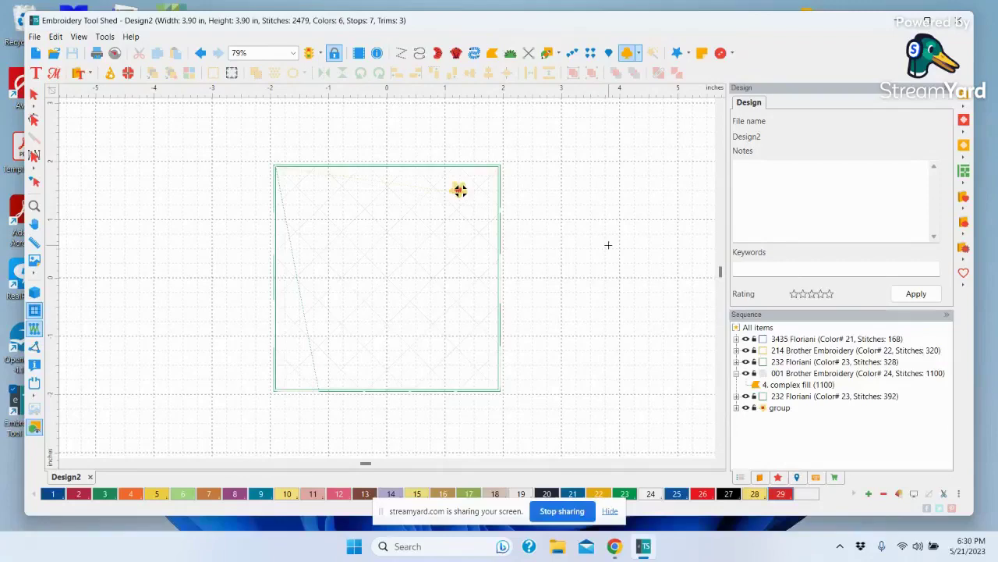
# Start a Scatter of the flower group and set the scatter area to 3.75 in wide, keeping the aspect ratio
pyautogui.click(780, 408)
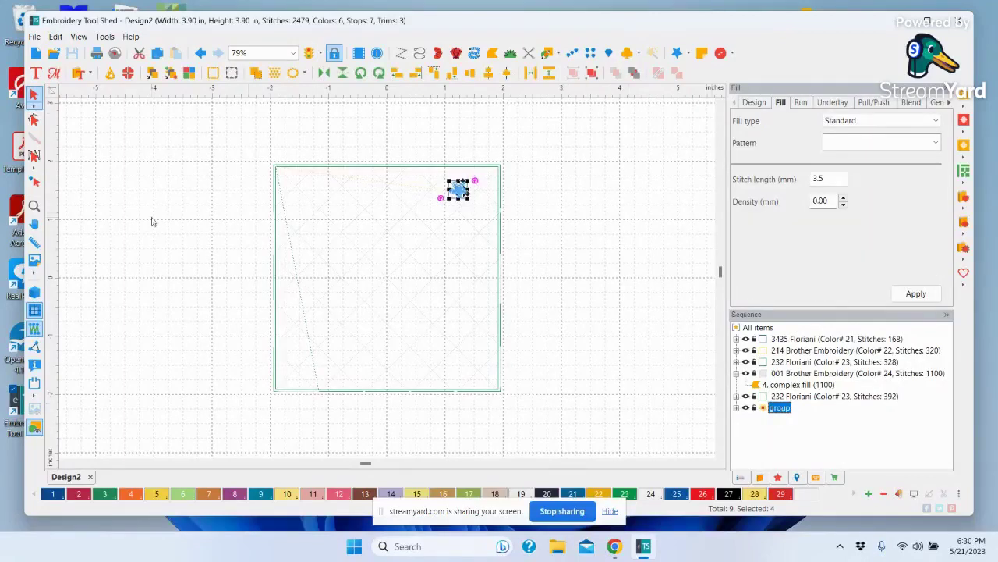
pyautogui.click(632, 338)
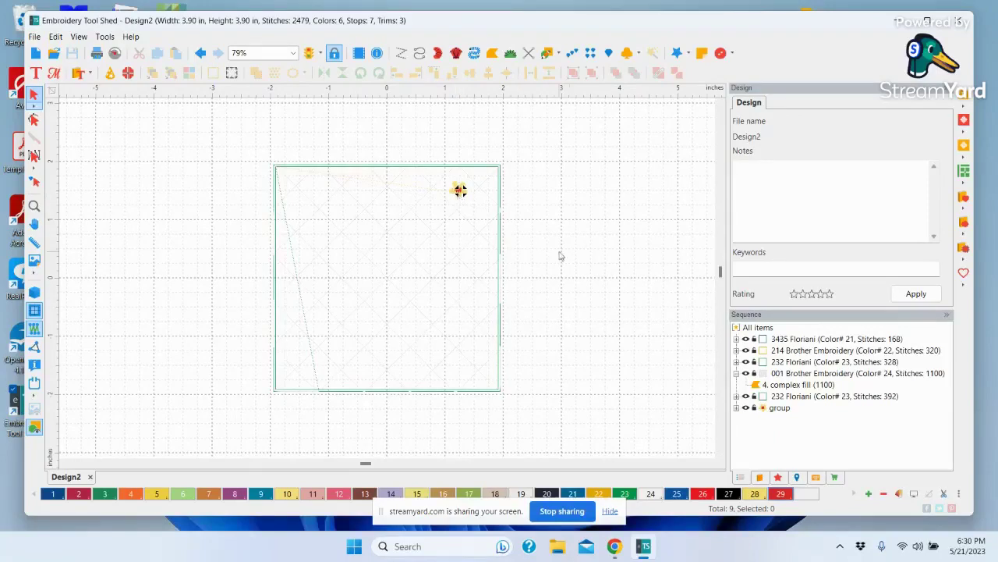
pyautogui.click(780, 408)
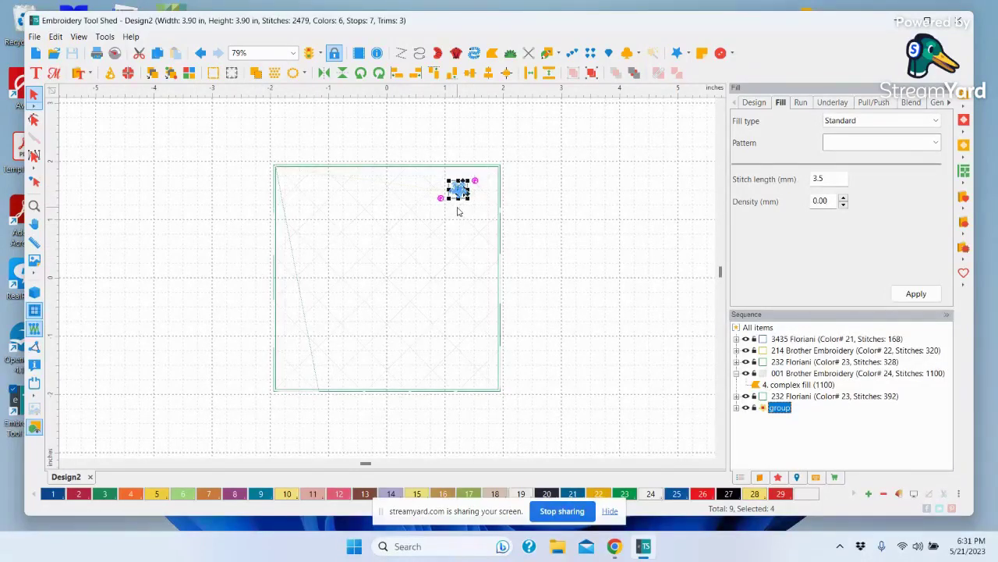
pyautogui.click(304, 75)
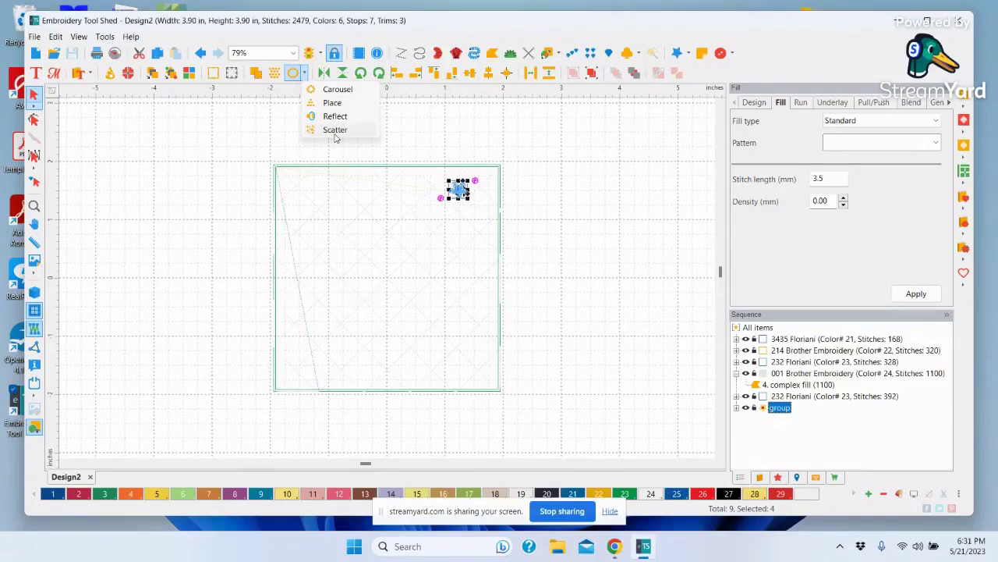
pyautogui.click(335, 130)
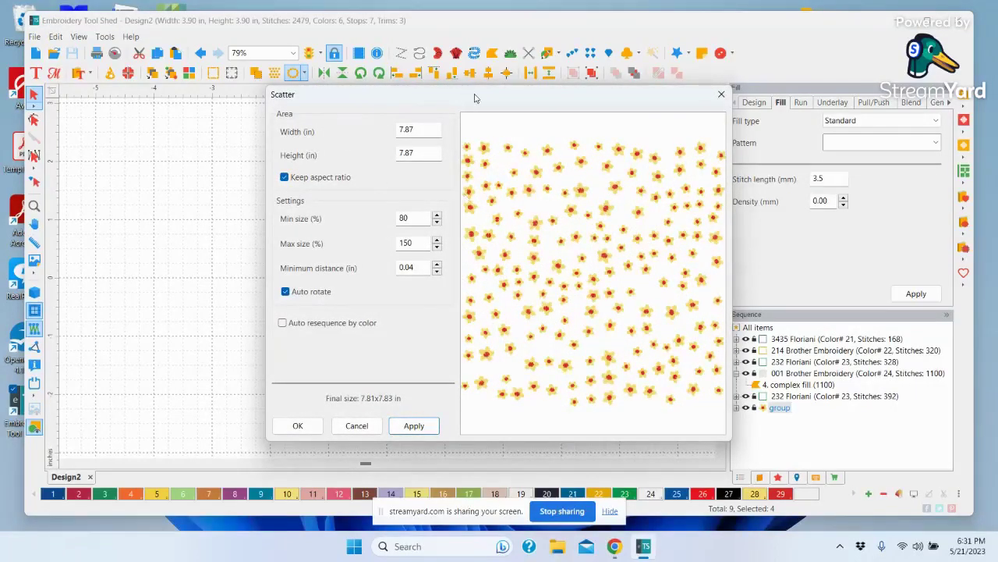
pyautogui.moveTo(469, 98); pyautogui.dragTo(442, 96)
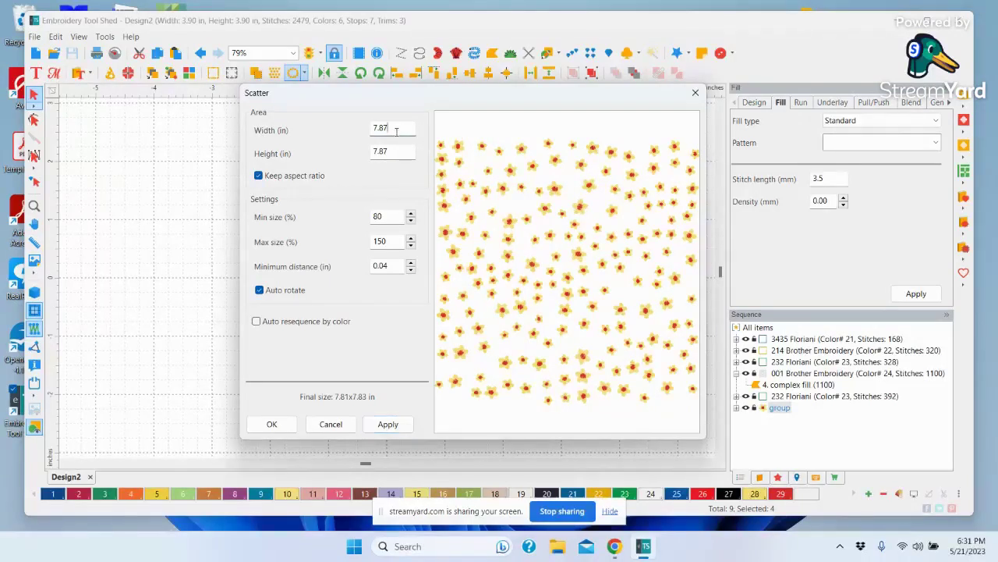
pyautogui.moveTo(396, 131); pyautogui.dragTo(360, 132)
pyautogui.write('3.75')
# Set the scatter's minimum distance to 0.25 in, enable automatic resequencing by color, and update the preview
pyautogui.moveTo(394, 266); pyautogui.dragTo(363, 271)
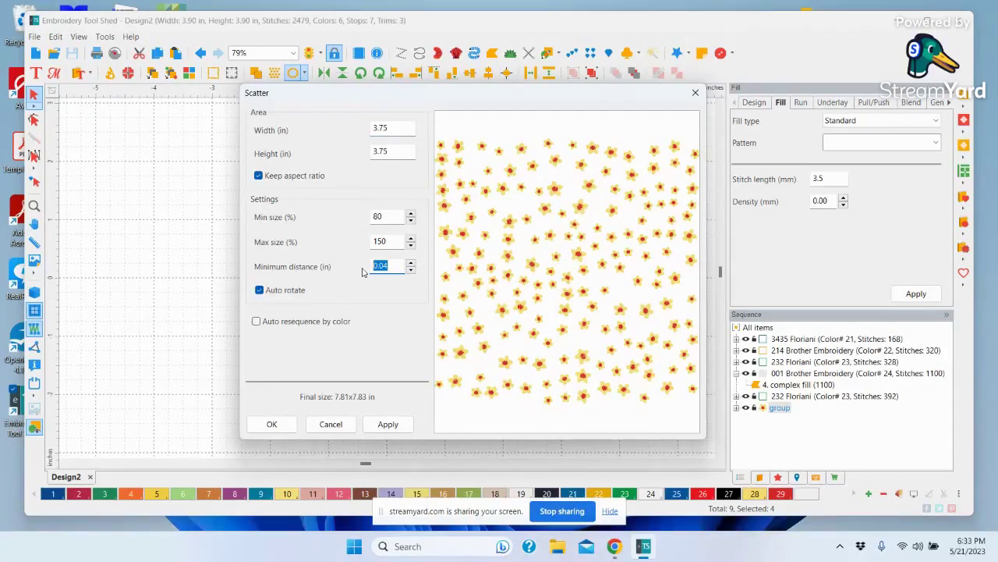
pyautogui.write('.25')
pyautogui.click(255, 325)
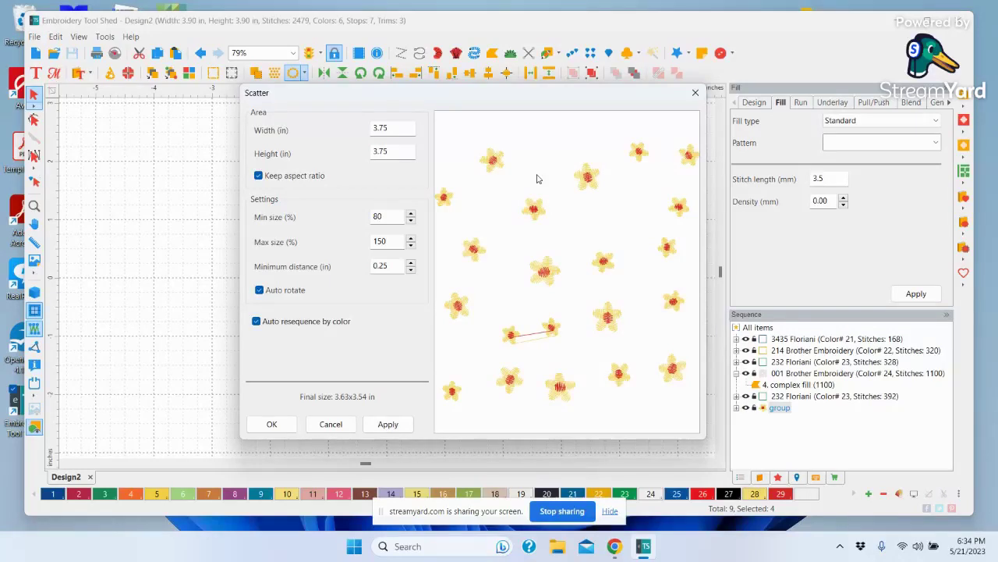
# Regenerate the random flower layout several times in the Scatter preview and accept an evenly spread arrangement
pyautogui.click(388, 424)
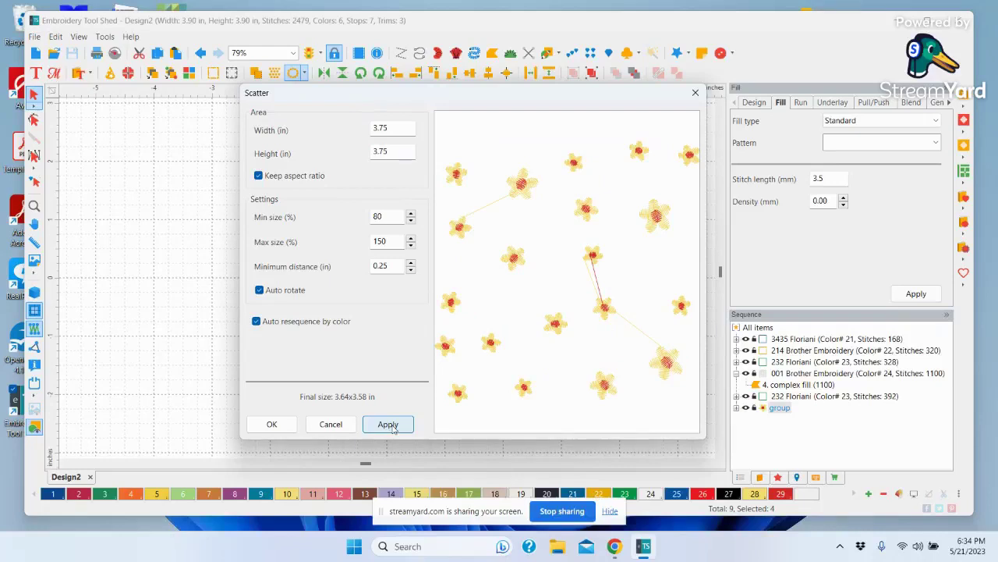
pyautogui.click(387, 424)
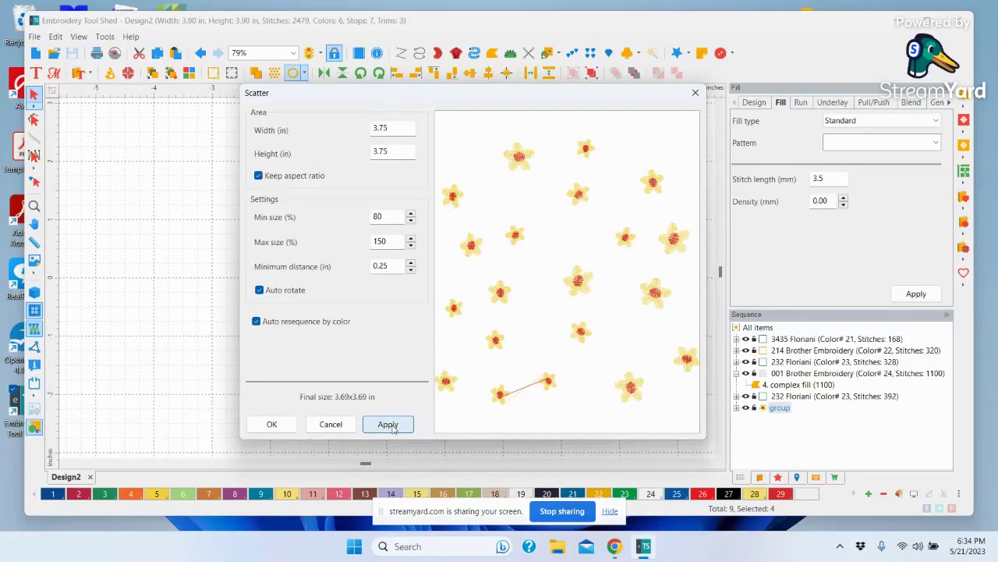
pyautogui.click(388, 424)
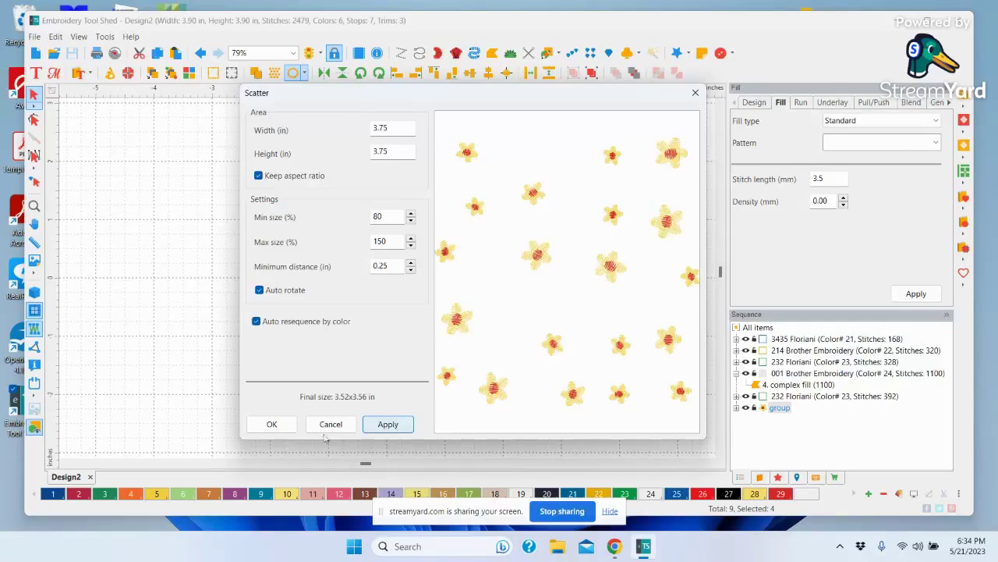
pyautogui.click(272, 425)
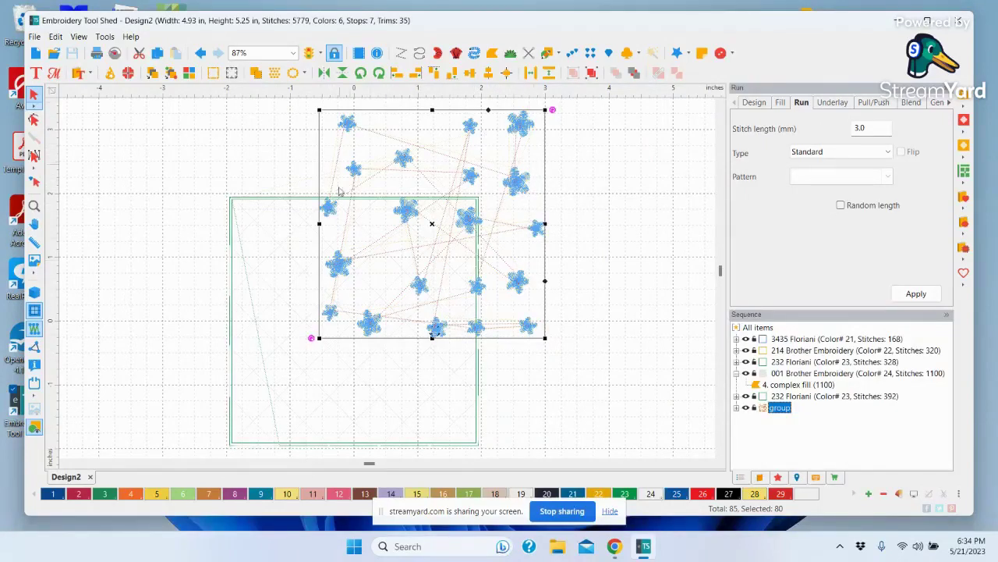
# Center the scattered flower group on the quilted square
pyautogui.rightClick(468, 176)
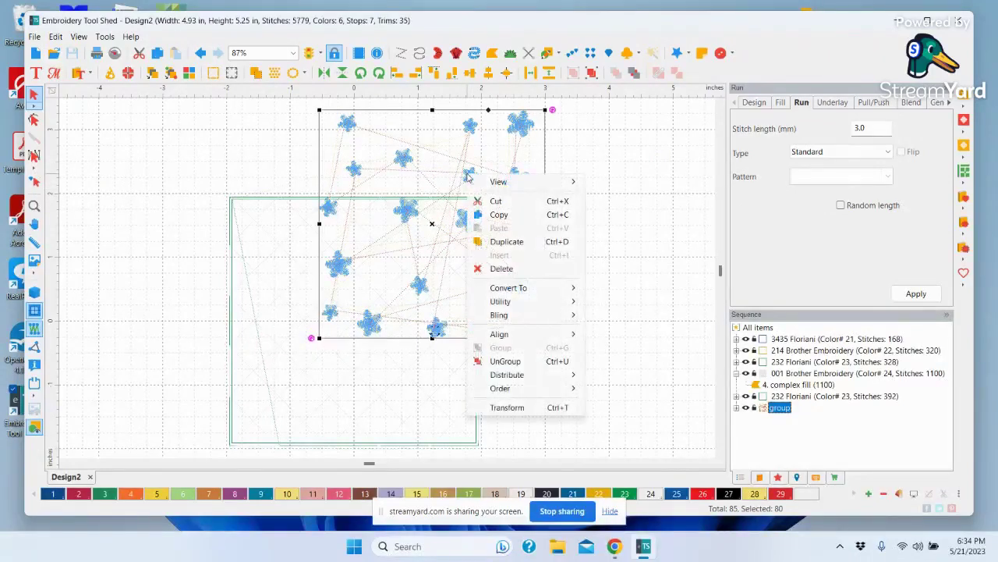
pyautogui.rightClick(514, 95)
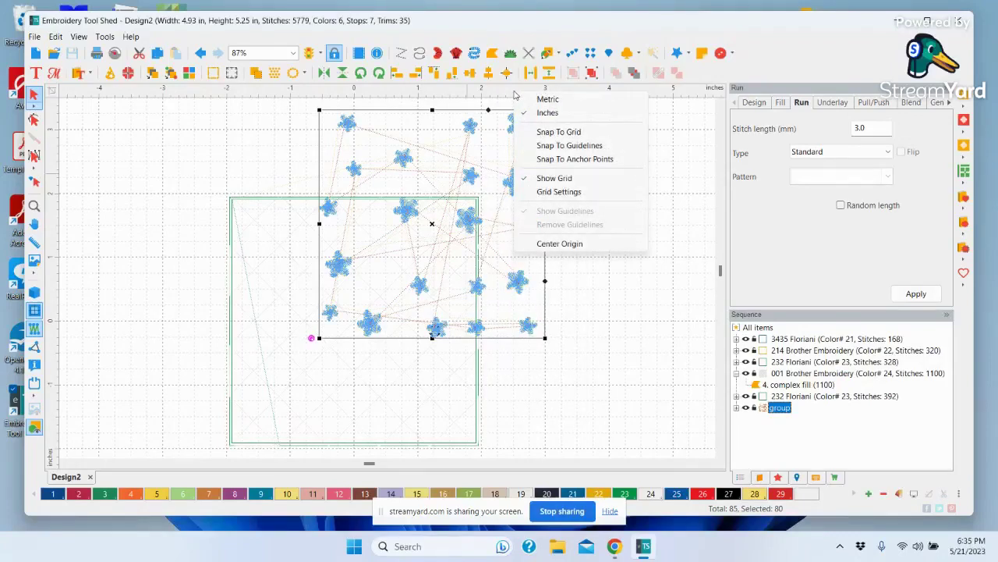
pyautogui.click(559, 244)
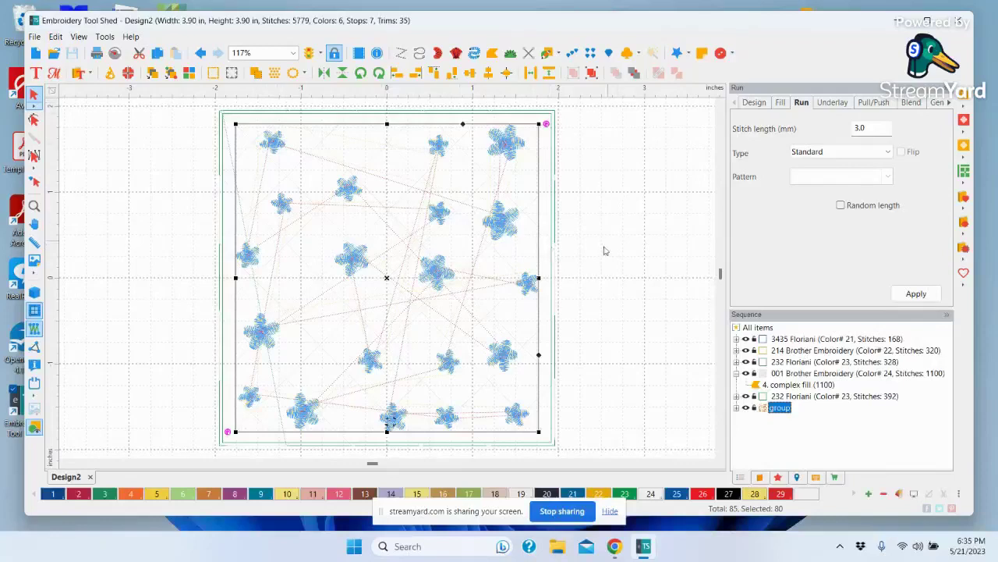
pyautogui.click(663, 224)
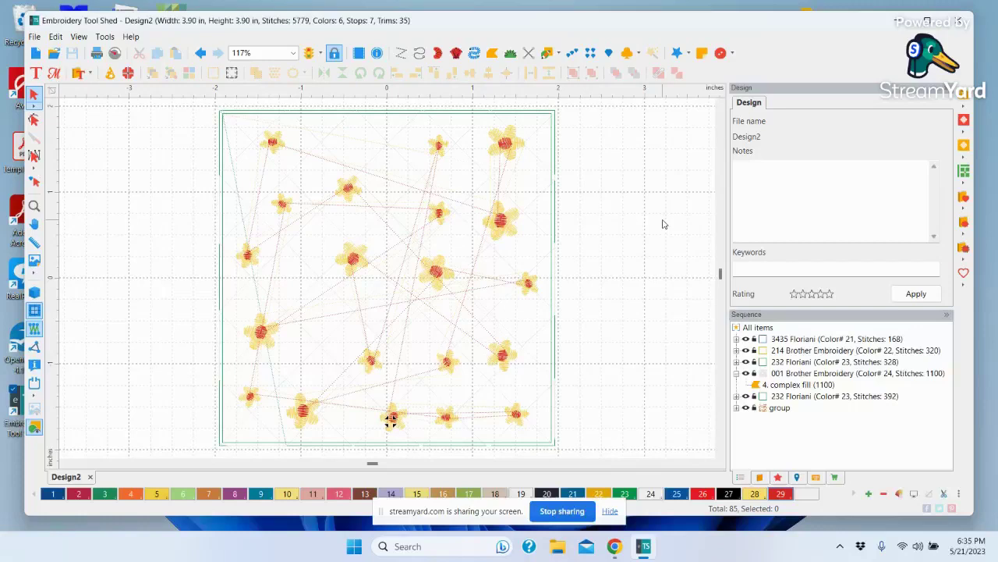
pyautogui.click(779, 408)
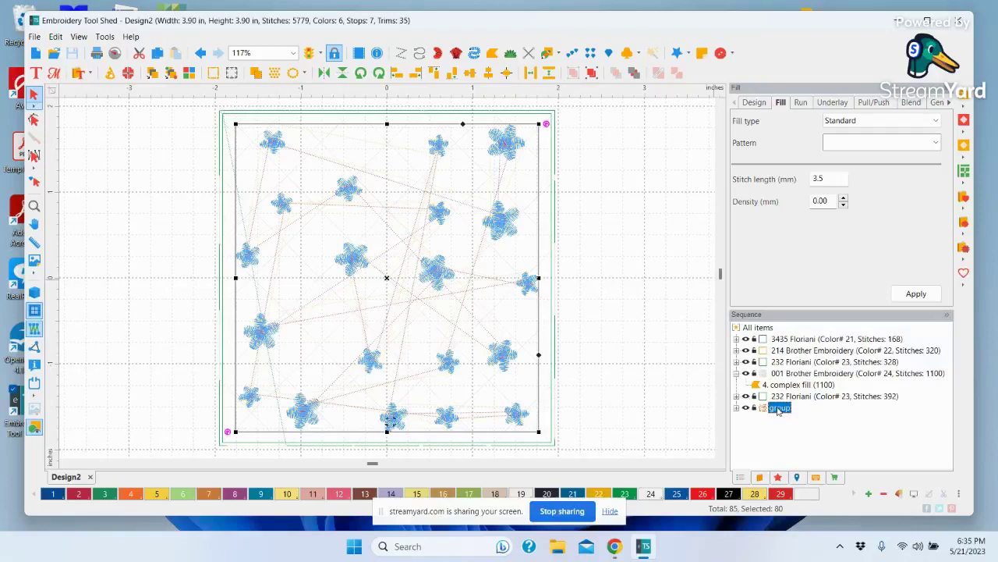
pyautogui.click(659, 308)
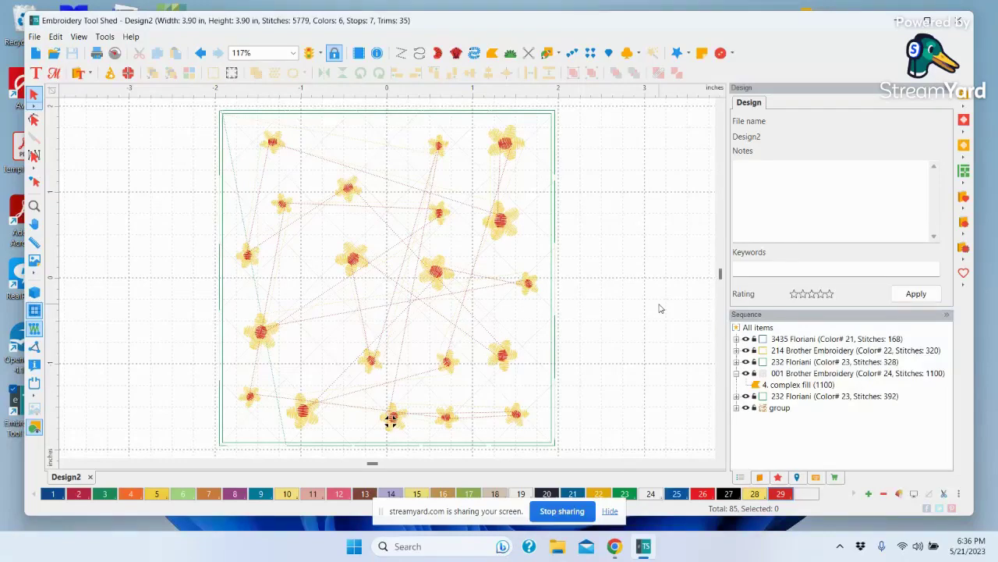
# Add the text "Eat" beside the quilted square and set its font to Curlyq
pyautogui.click(36, 75)
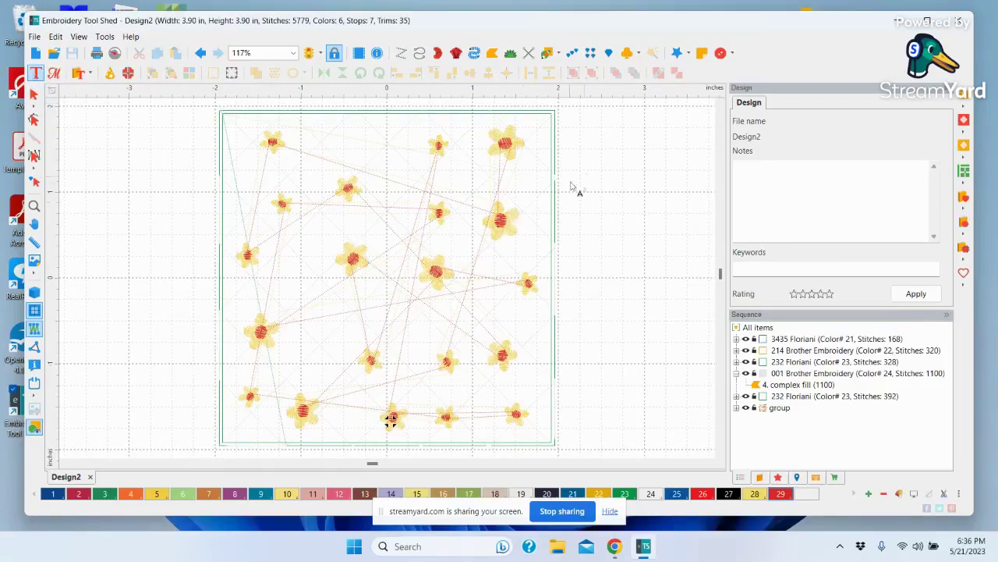
pyautogui.click(594, 167)
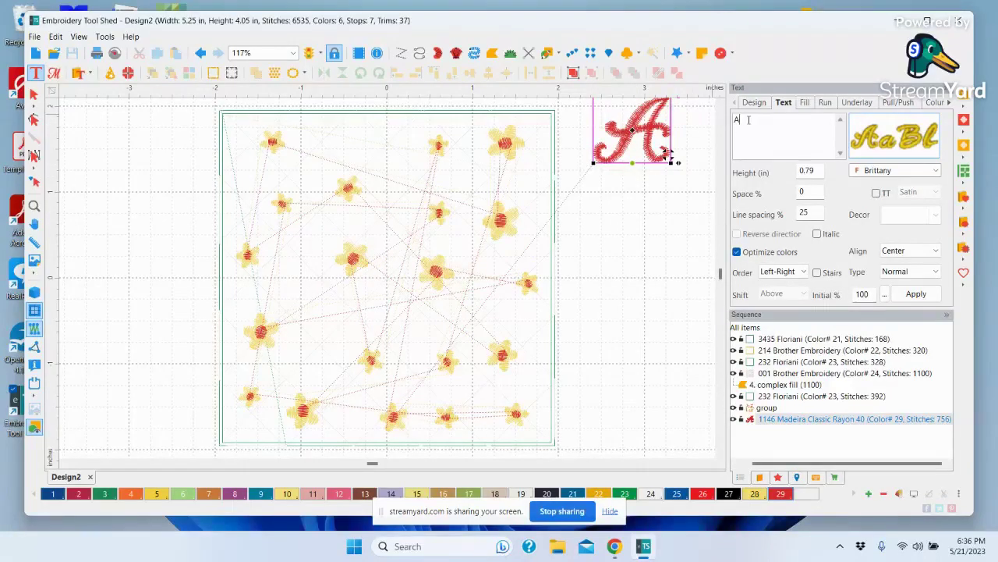
pyautogui.moveTo(748, 120); pyautogui.dragTo(733, 122)
pyautogui.write('Eat')
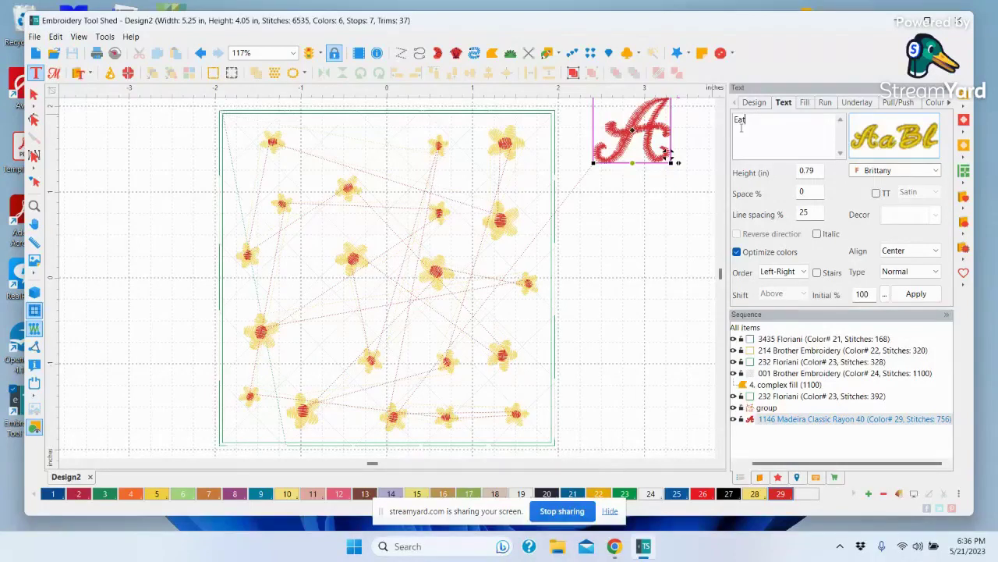
pyautogui.click(936, 172)
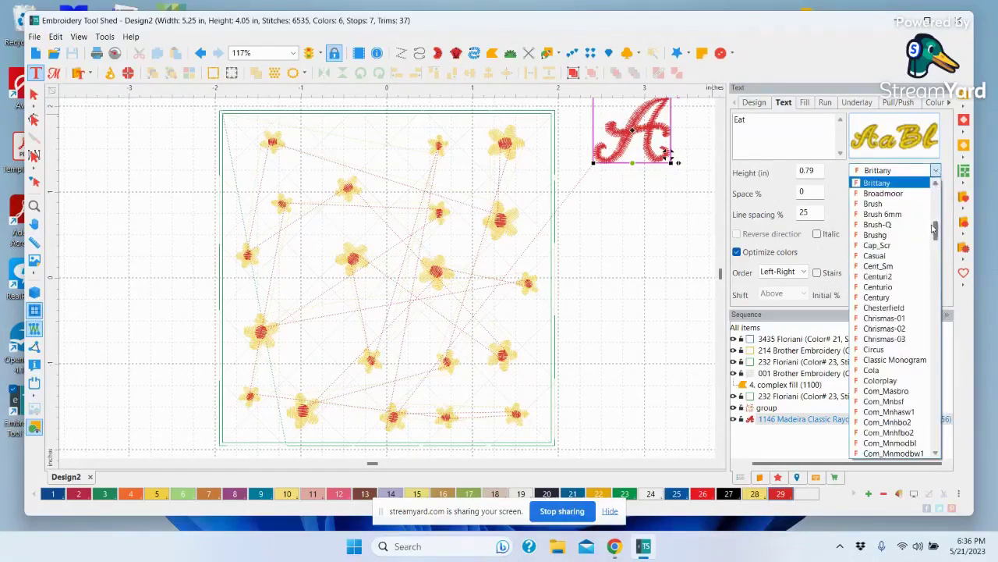
pyautogui.moveTo(935, 232); pyautogui.dragTo(935, 249)
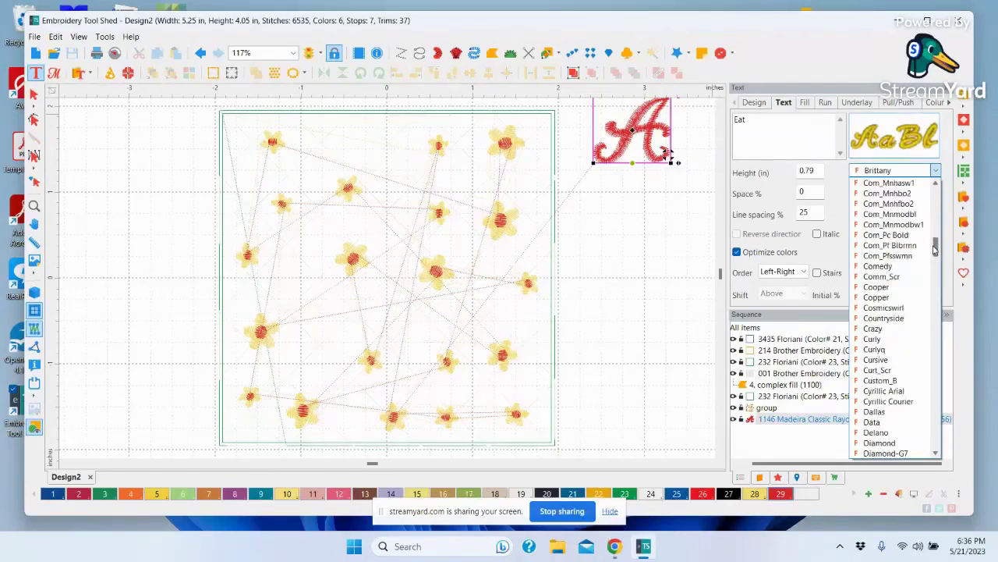
pyautogui.click(869, 355)
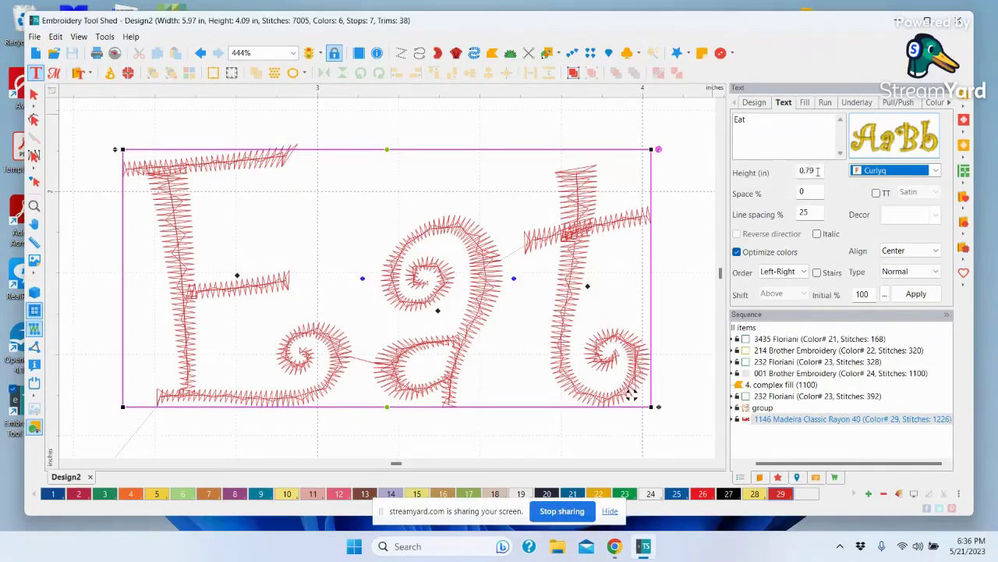
# Recolor the "Eat" text with thread color 1 and set its height to 0.60 in
pyautogui.moveTo(816, 172); pyautogui.dragTo(797, 173)
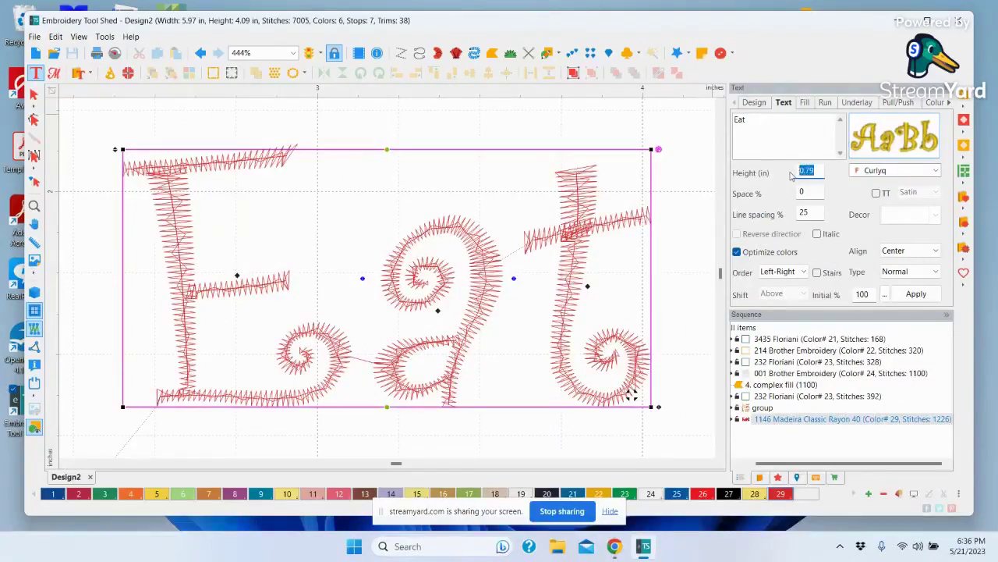
pyautogui.write('.6')
pyautogui.click(52, 493)
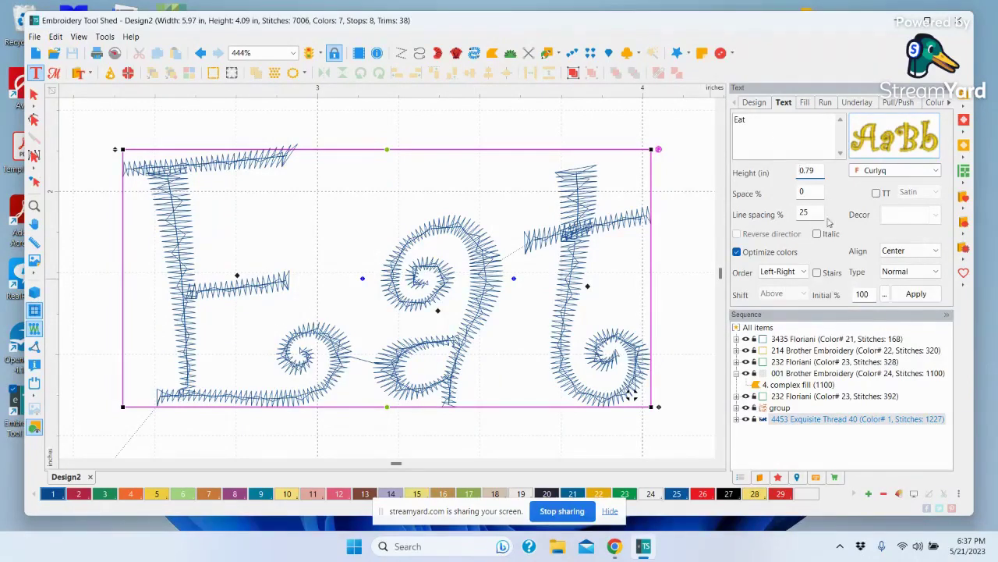
pyautogui.click(911, 270)
pyautogui.click(854, 194)
pyautogui.moveTo(813, 171); pyautogui.dragTo(792, 174)
pyautogui.write('.6')
pyautogui.click(916, 294)
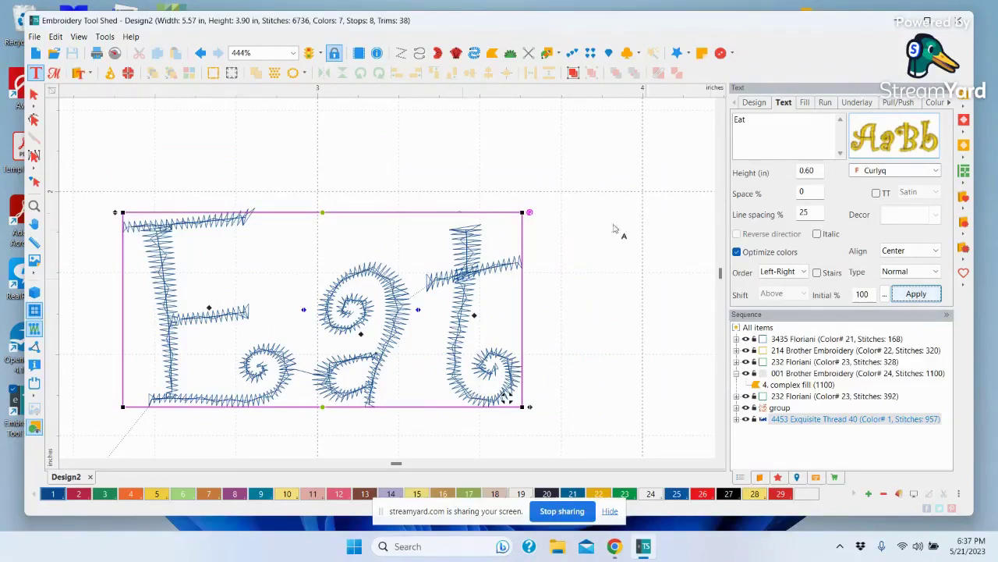
# Move the "Eat" text inside the quilted square, near its upper edge and slightly left of center
pyautogui.click(293, 54)
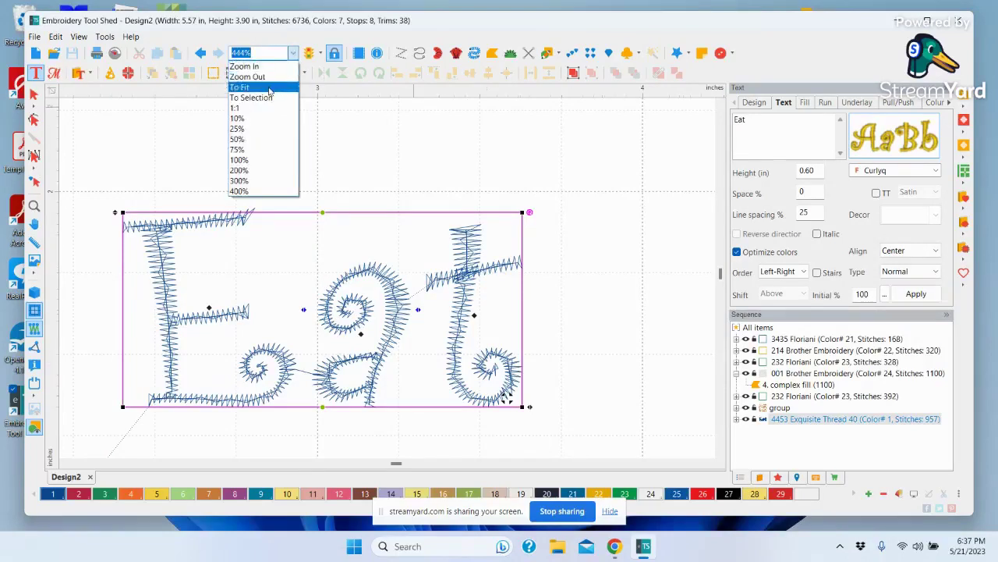
pyautogui.click(271, 87)
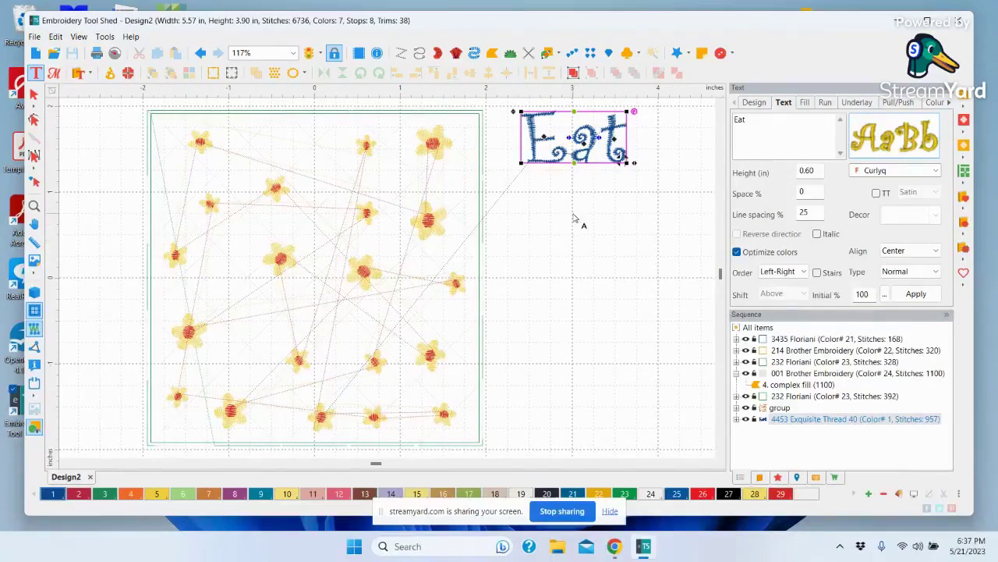
pyautogui.click(34, 94)
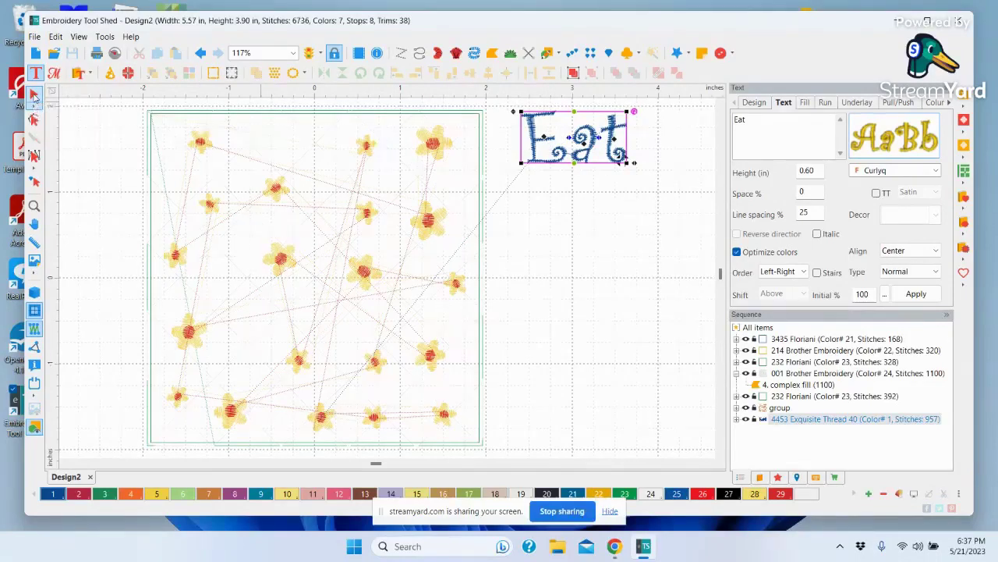
pyautogui.moveTo(592, 147); pyautogui.dragTo(290, 155)
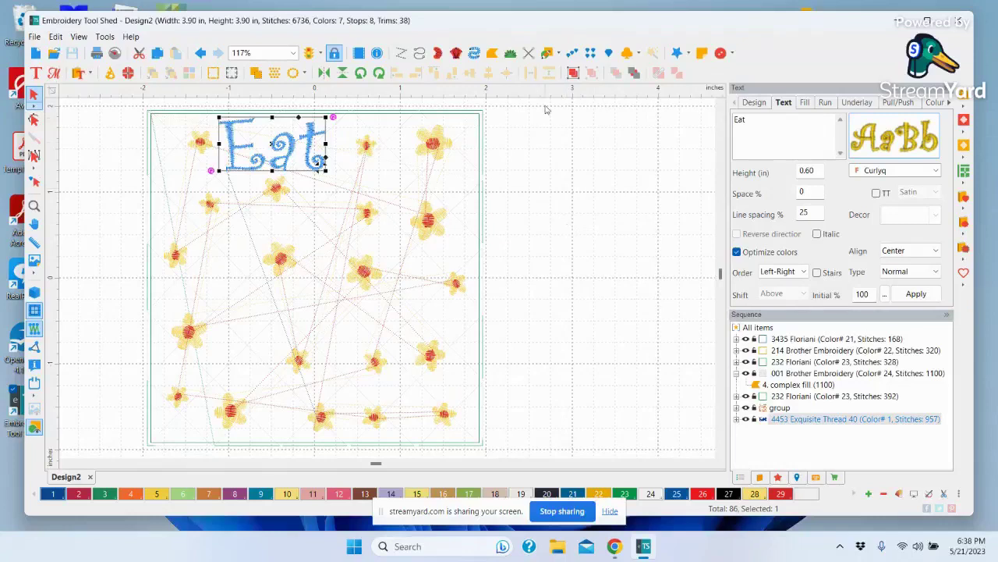
# Add a second text object reading "Sleep" in the empty area beside the quilted square
pyautogui.click(35, 72)
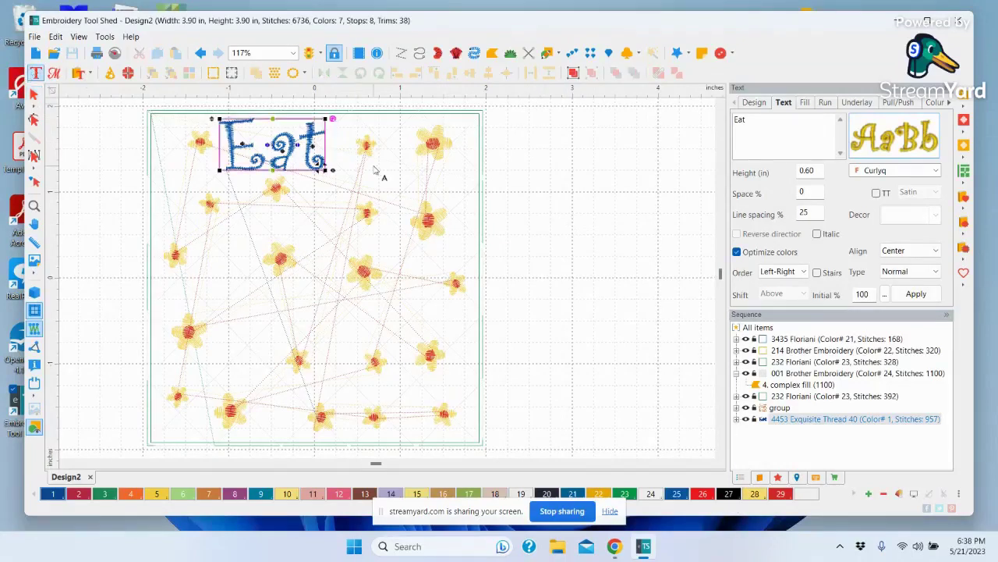
pyautogui.click(599, 177)
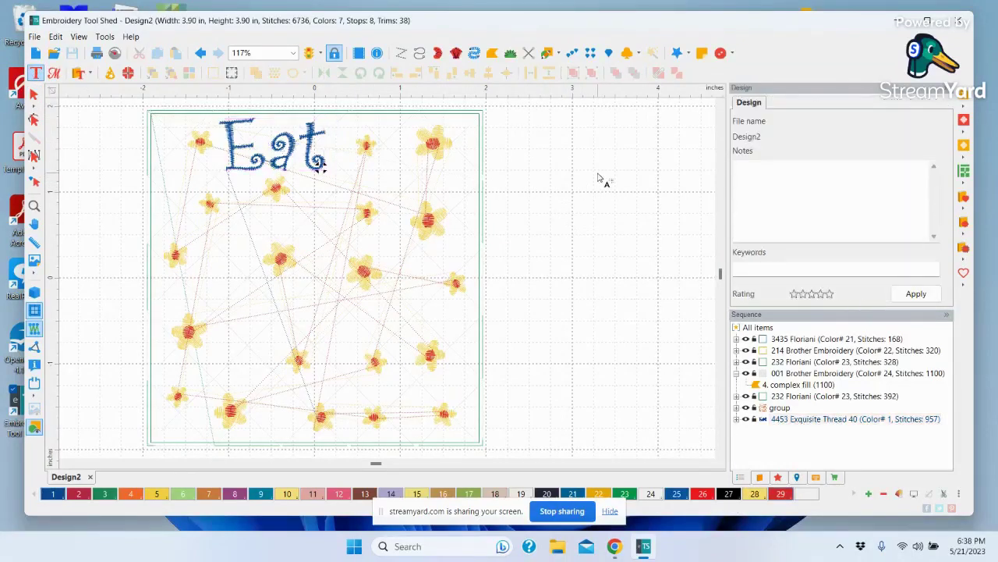
pyautogui.write('A')
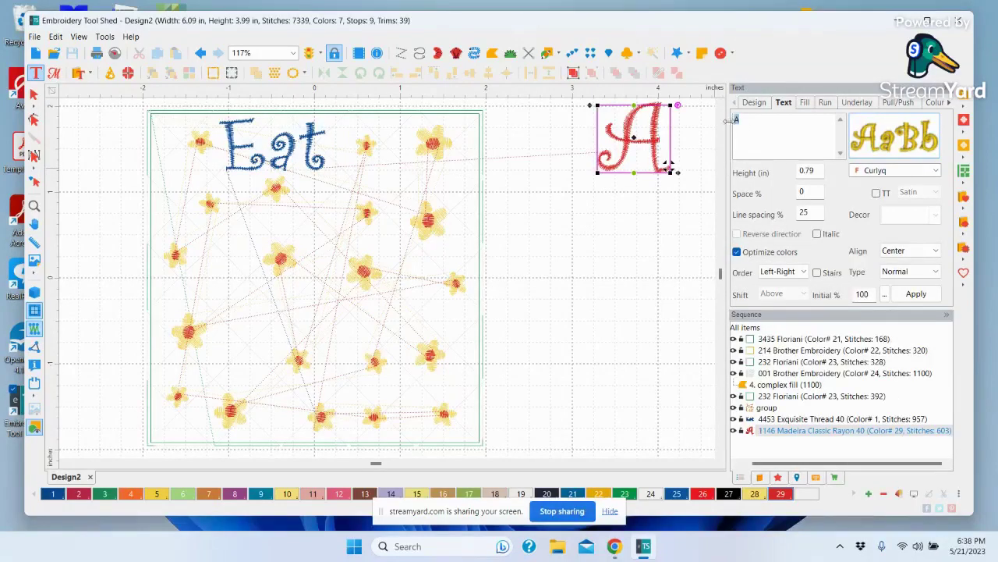
pyautogui.press('BackSpace')
pyautogui.write('Sleep')
# Set the "Sleep" text's height to 0.60 in and recolor it with thread color 1
pyautogui.doubleClick(796, 170)
pyautogui.write('.6')
pyautogui.click(917, 295)
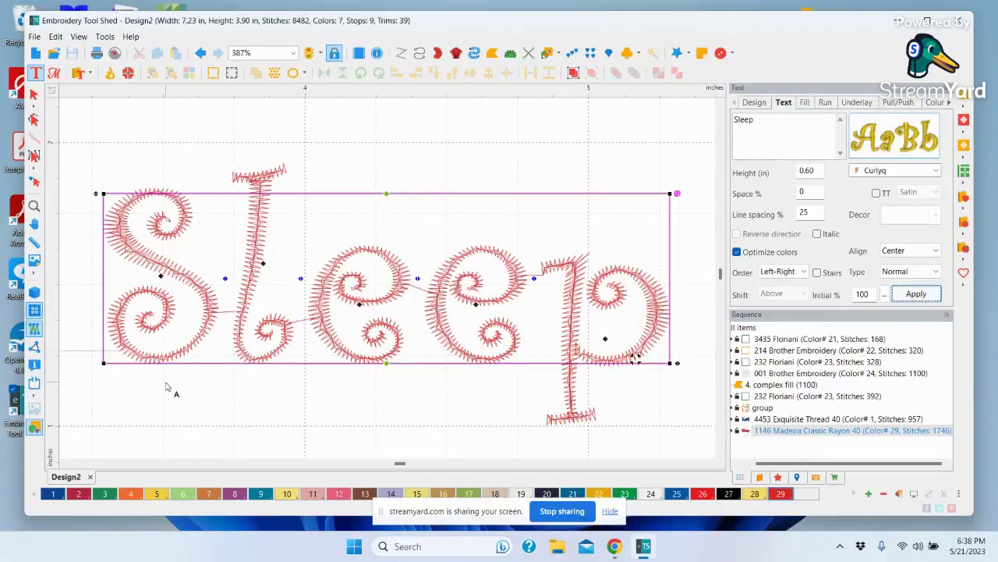
pyautogui.click(53, 493)
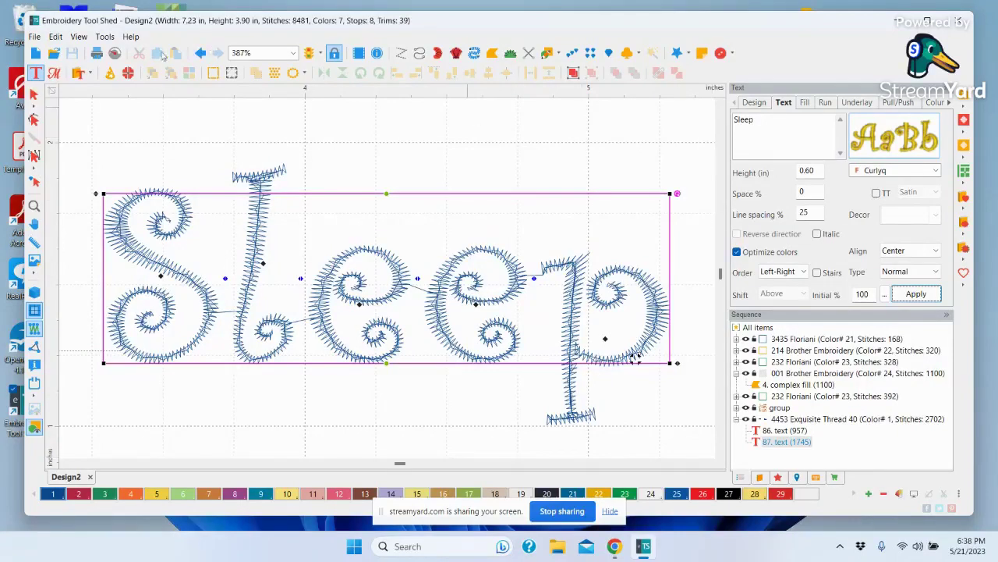
# Move the "Sleep" text lower and closer to the quilted square, keeping it outside the square's edge
pyautogui.click(293, 53)
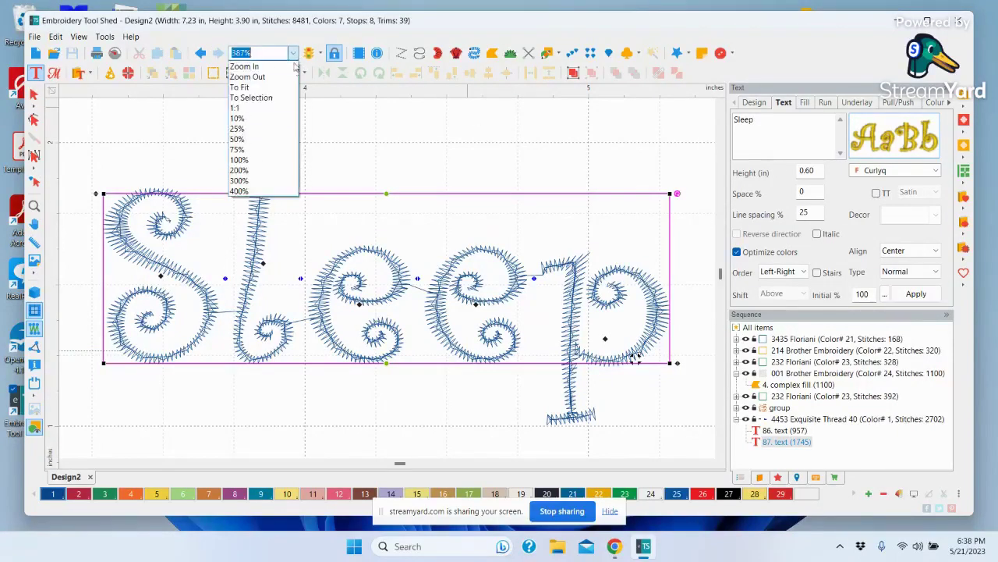
pyautogui.click(239, 86)
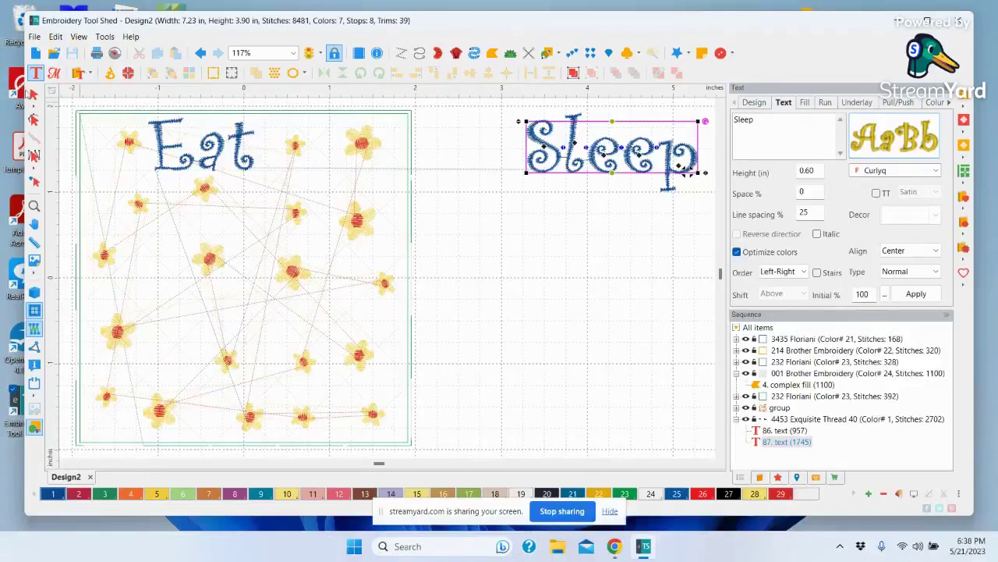
pyautogui.click(34, 96)
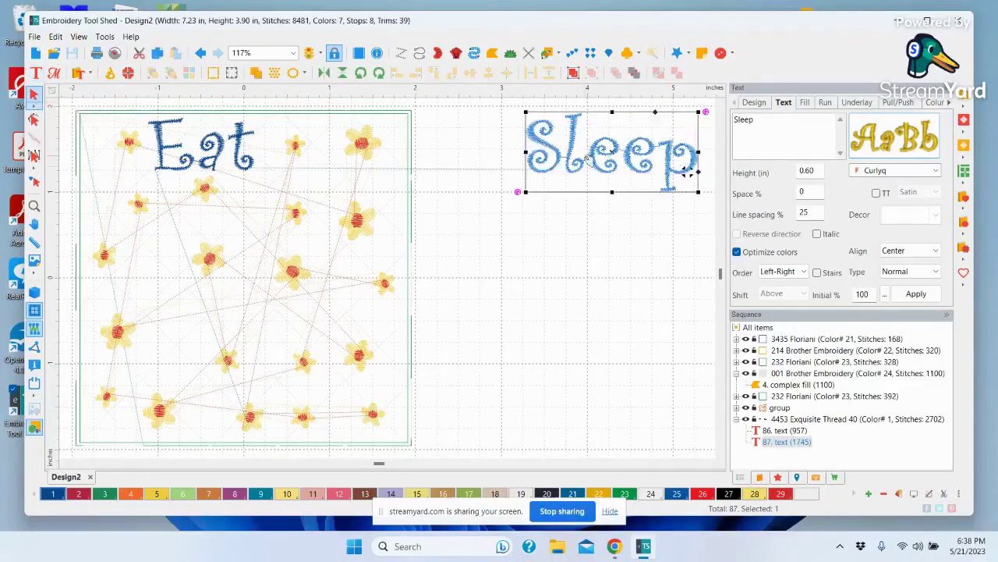
pyautogui.moveTo(604, 157); pyautogui.dragTo(544, 234)
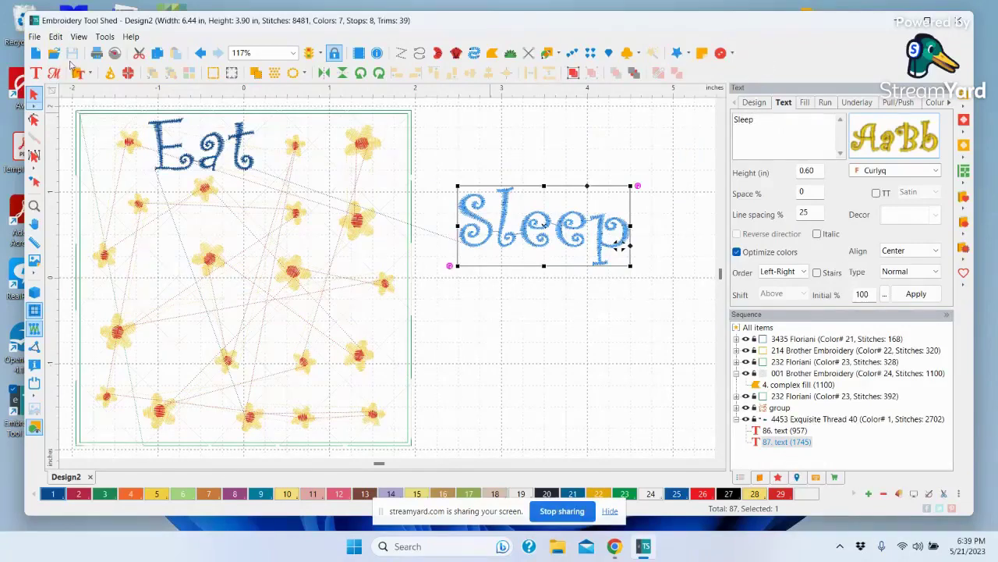
# Add a third Curlyq text object reading "Sew" in the empty area beside the quilted square
pyautogui.click(35, 73)
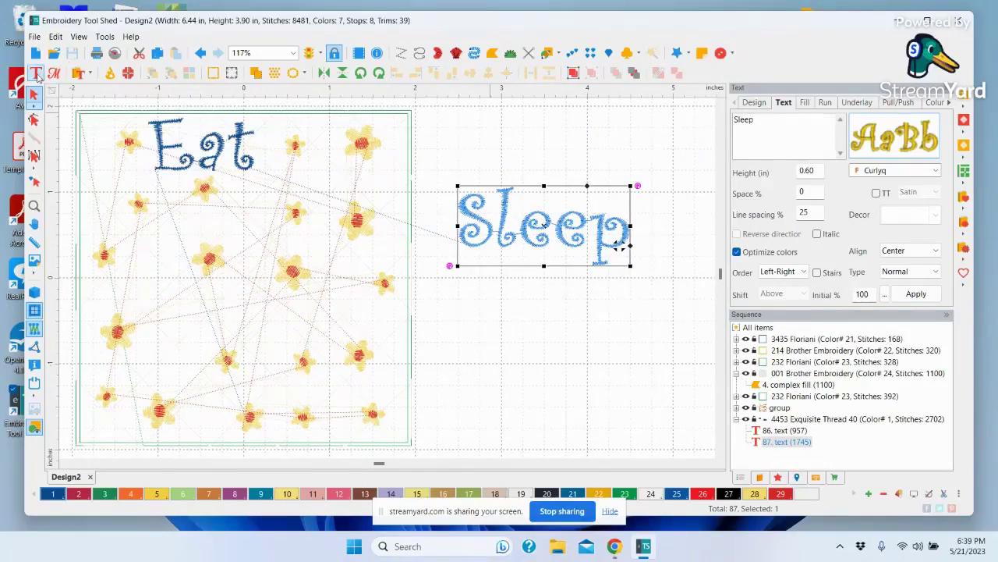
pyautogui.click(527, 292)
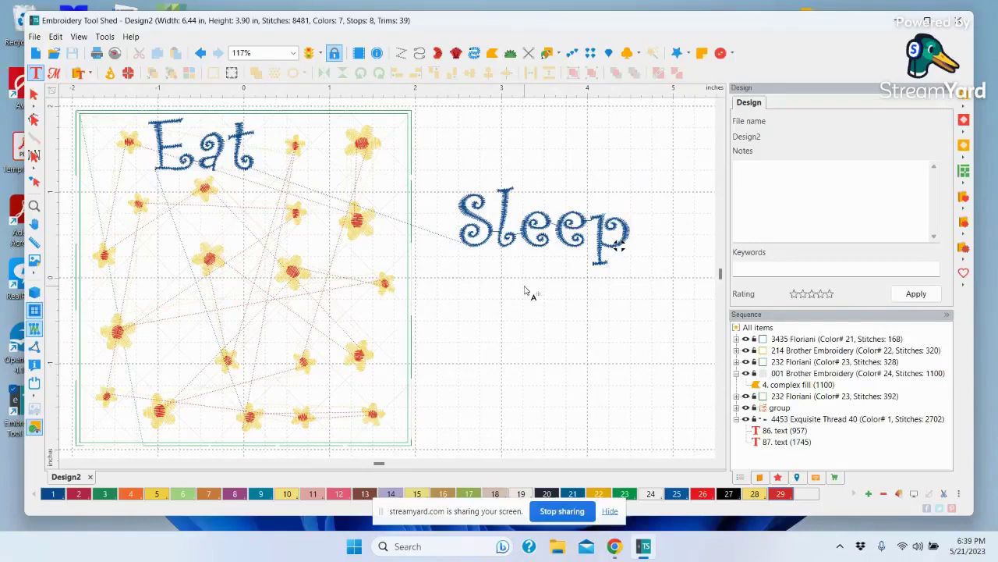
pyautogui.click(524, 287)
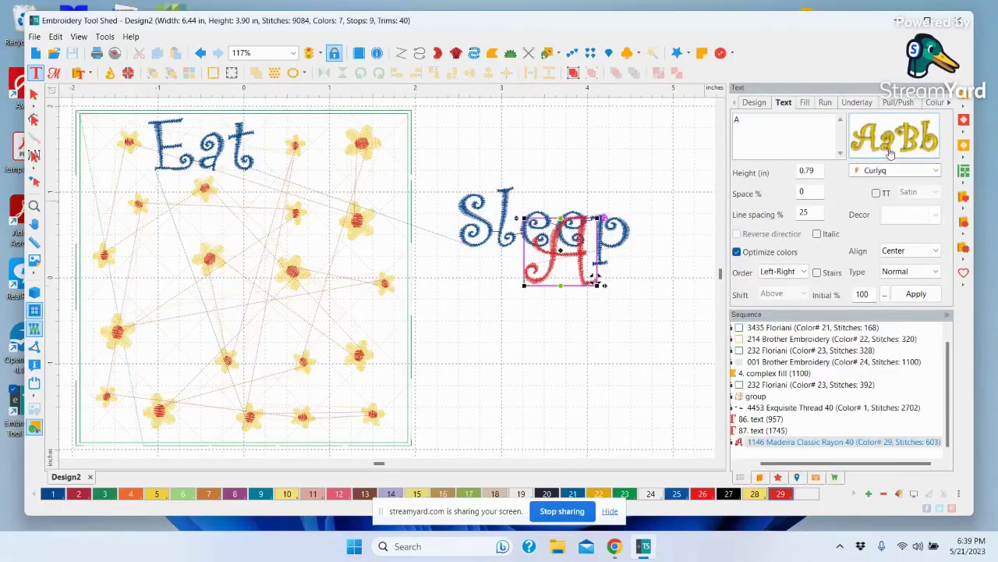
pyautogui.moveTo(742, 119); pyautogui.dragTo(728, 119)
pyautogui.write('Sew')
# Set the "Sew" text's height to 0.60 in and recolor it with thread color 1
pyautogui.moveTo(816, 170); pyautogui.dragTo(794, 173)
pyautogui.write('.6')
pyautogui.click(916, 294)
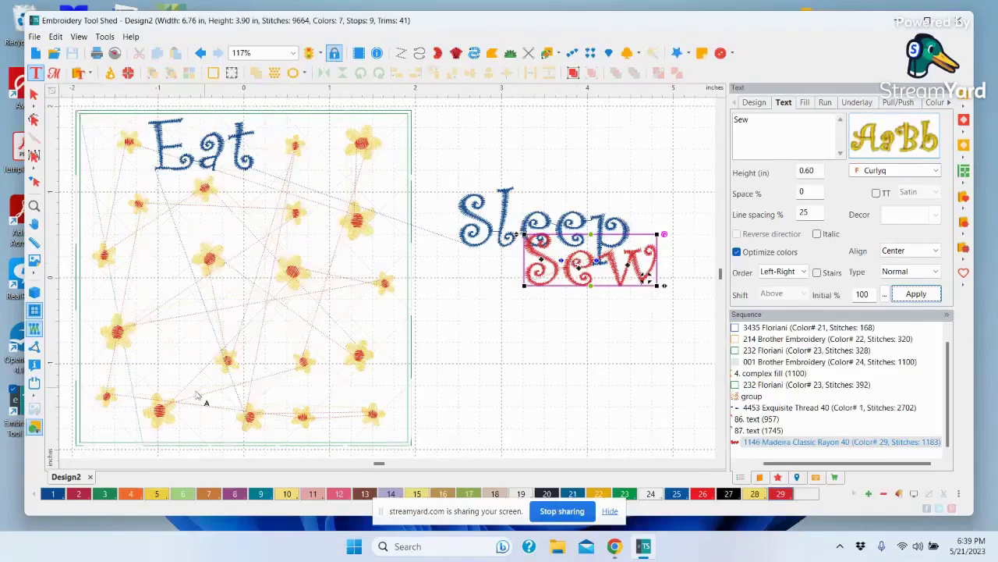
pyautogui.click(53, 495)
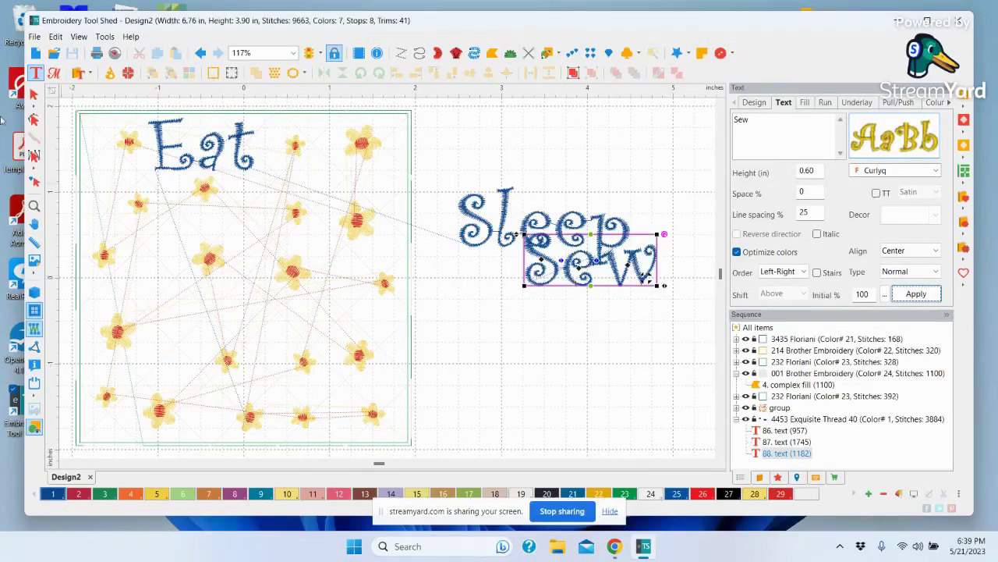
# Move the "Sew" text below "Sleep" and shift "Sleep" slightly closer to the quilted square
pyautogui.click(34, 93)
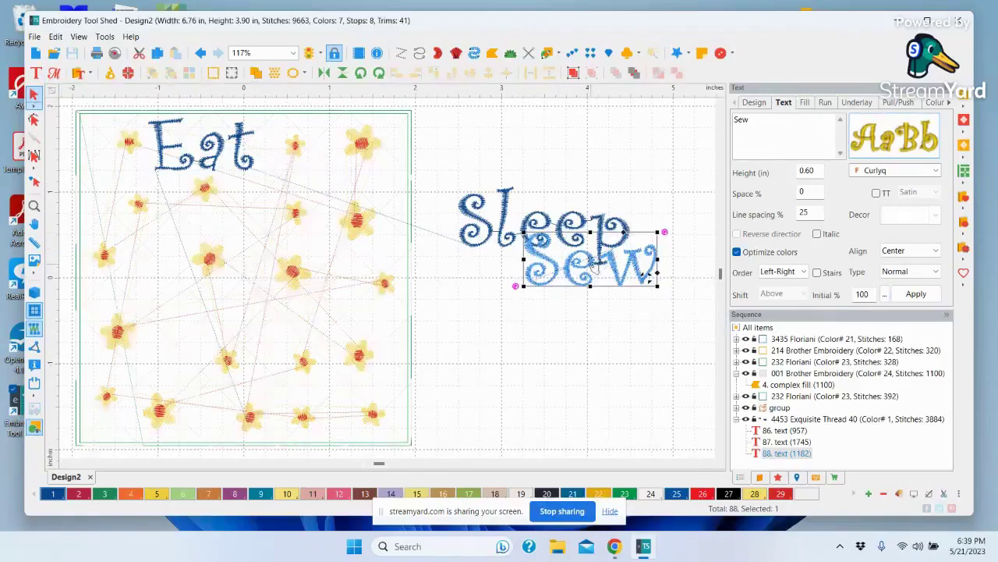
pyautogui.moveTo(590, 269); pyautogui.dragTo(536, 308)
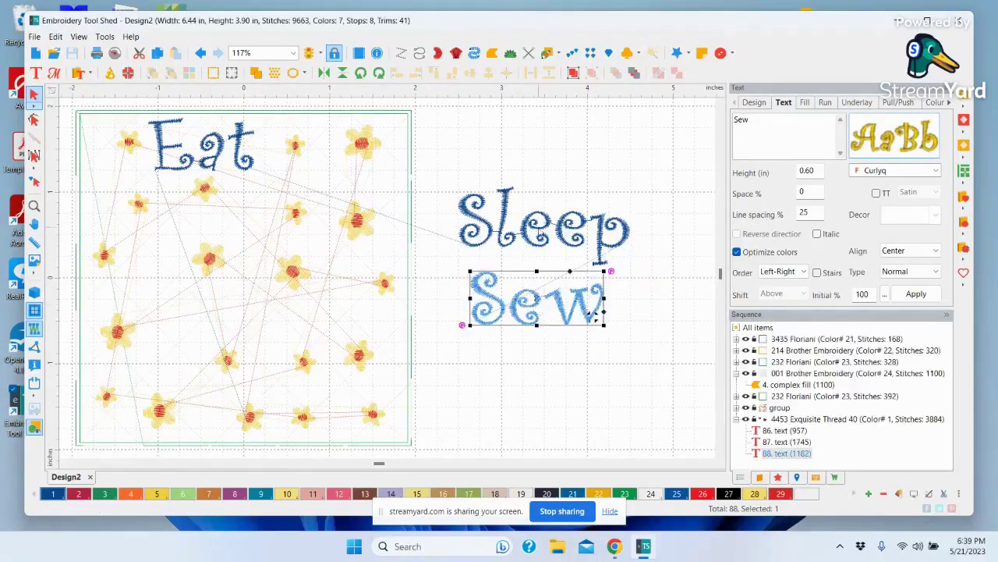
pyautogui.moveTo(543, 231); pyautogui.dragTo(521, 238)
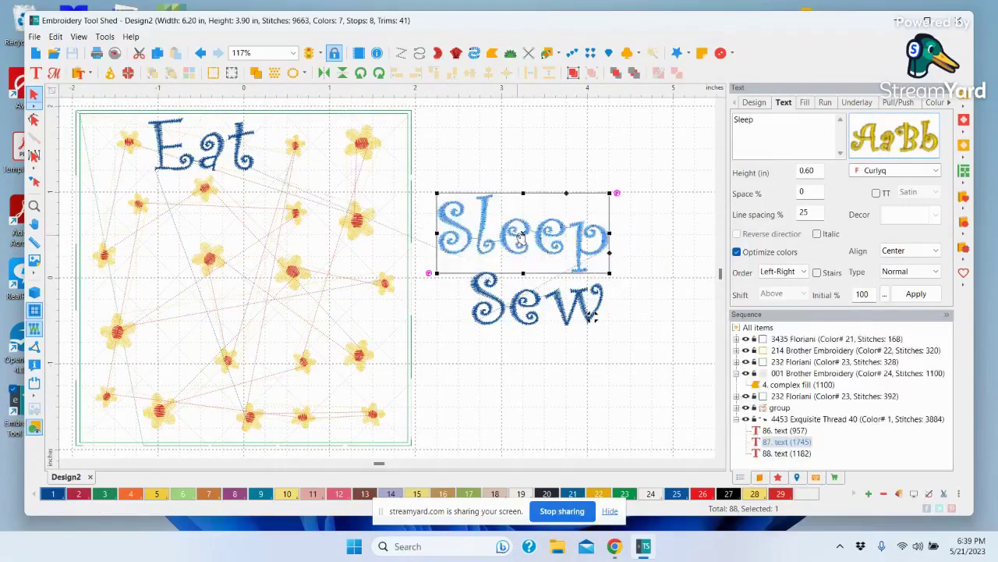
# Reposition the "Eat" text slightly so it sits between the flowers along the square's upper edge
pyautogui.click(241, 144)
pyautogui.moveTo(241, 144); pyautogui.dragTo(236, 148)
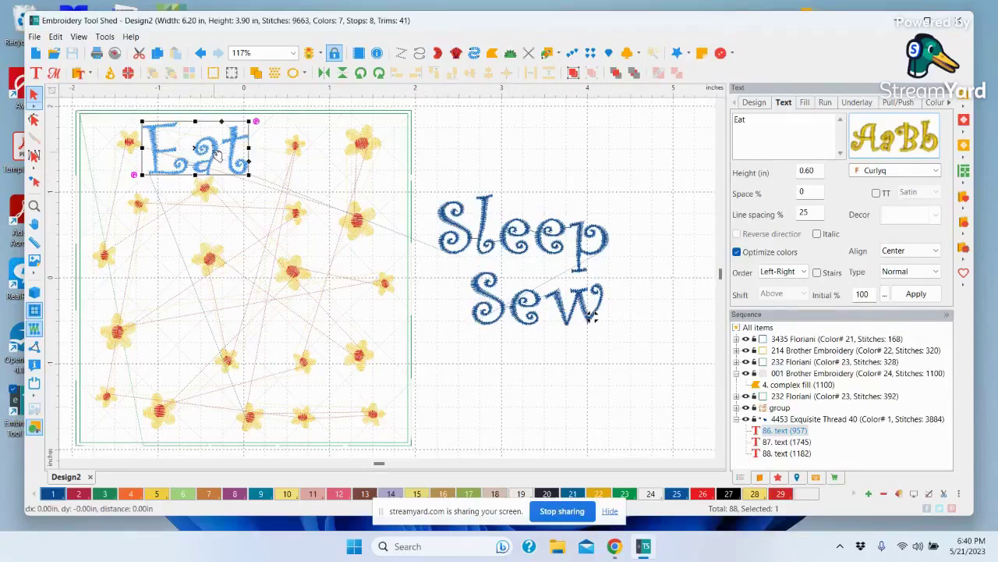
pyautogui.moveTo(217, 154)
pyautogui.mouseDown()
pyautogui.moveTo(502, 149)
pyautogui.moveTo(330, 136)
pyautogui.moveTo(231, 152)
pyautogui.mouseUp()
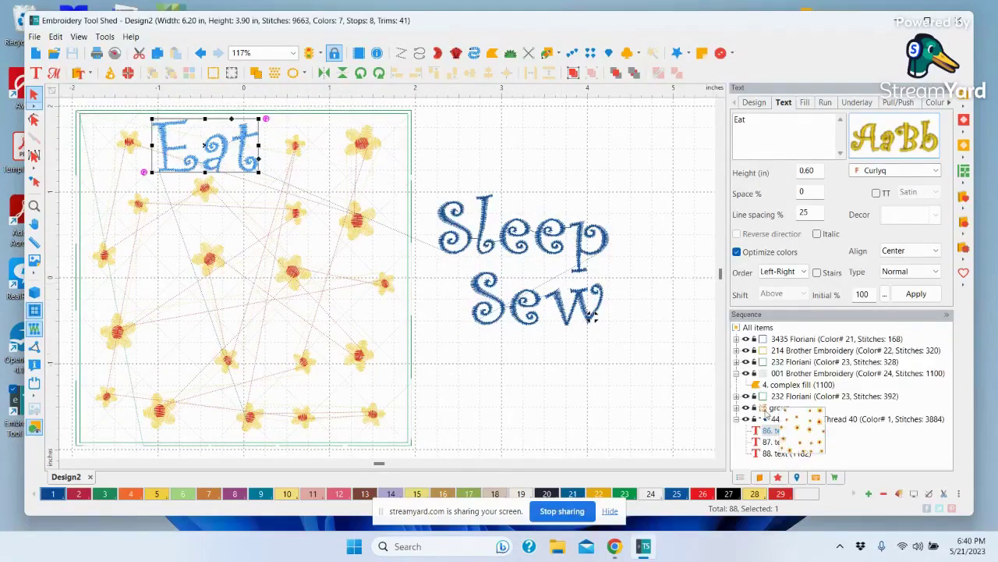
# Ungroup the scattered flowers and check the yellow petal layer and the red center layer separately, leaving nothing selected
pyautogui.click(212, 261)
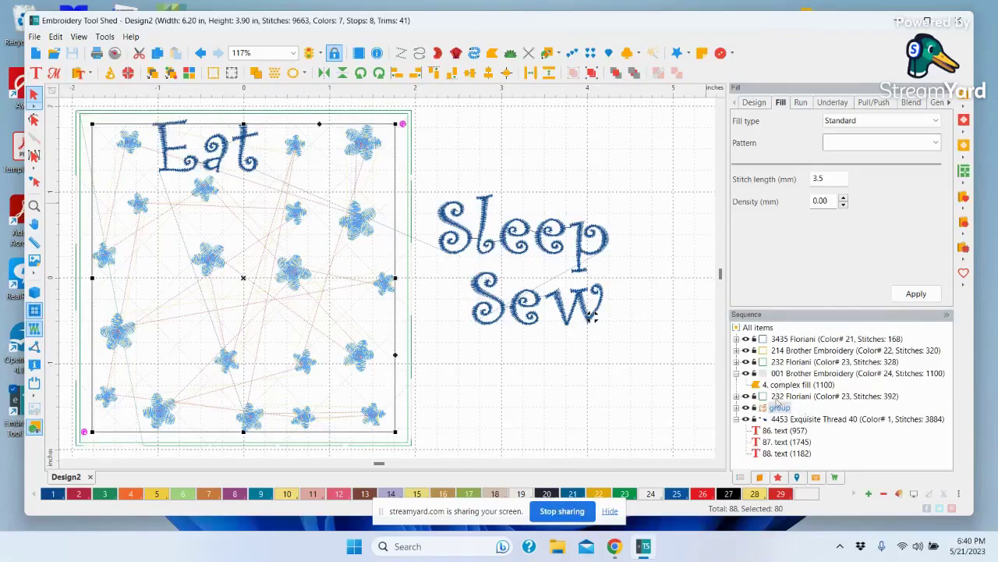
pyautogui.click(778, 407)
pyautogui.rightClick(782, 408)
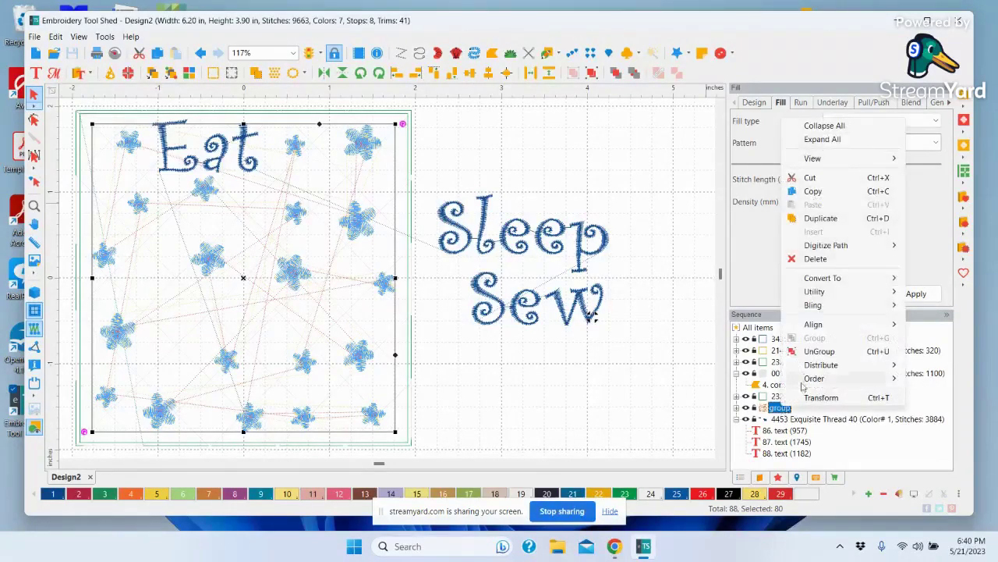
pyautogui.click(819, 351)
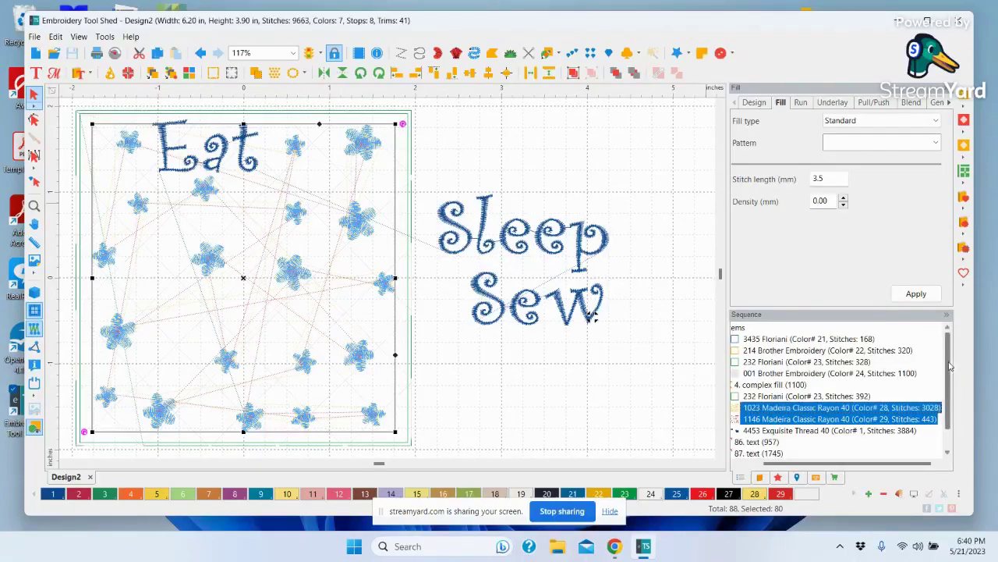
pyautogui.scroll(-1, 950, 372)
pyautogui.click(684, 392)
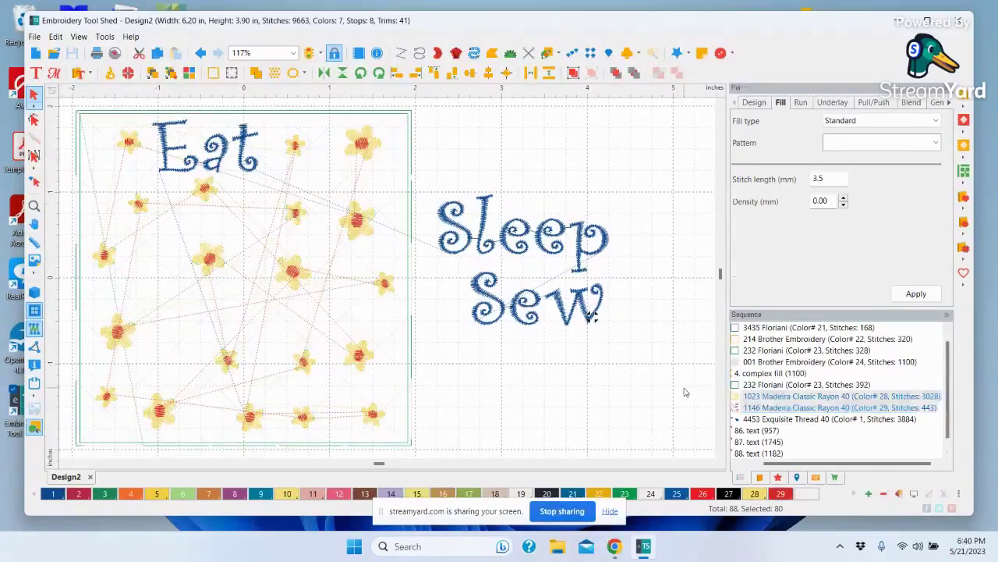
pyautogui.click(769, 396)
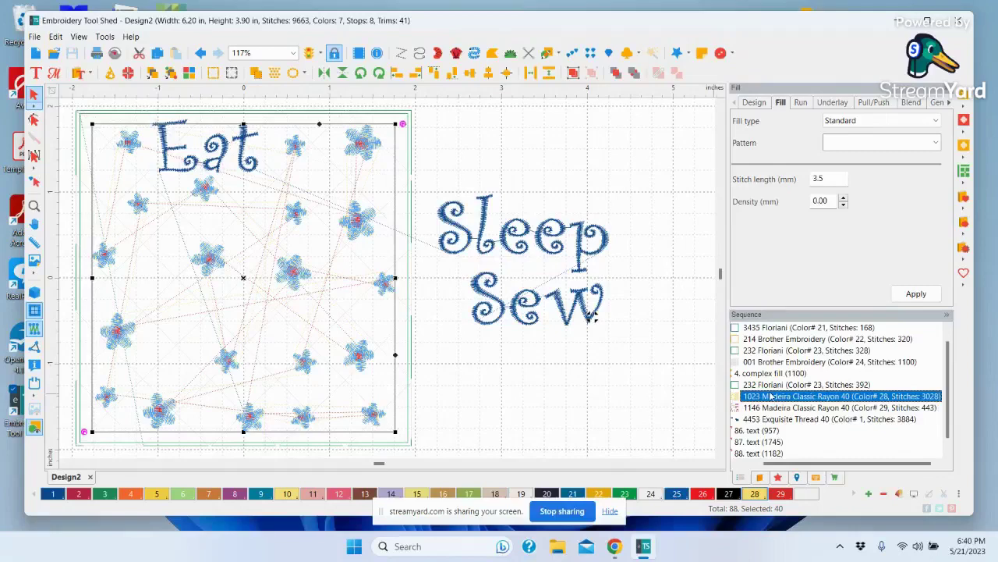
pyautogui.click(770, 409)
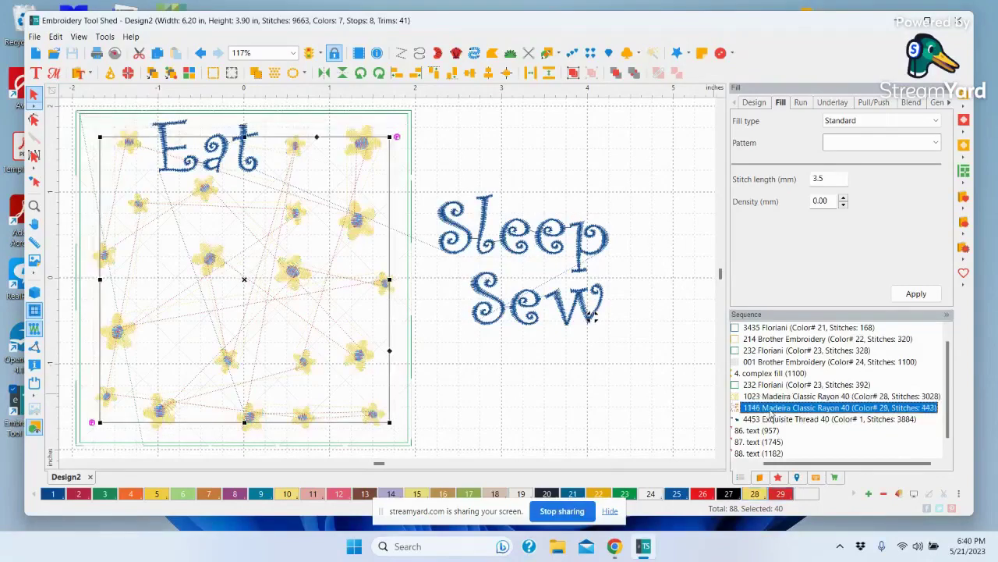
pyautogui.click(638, 399)
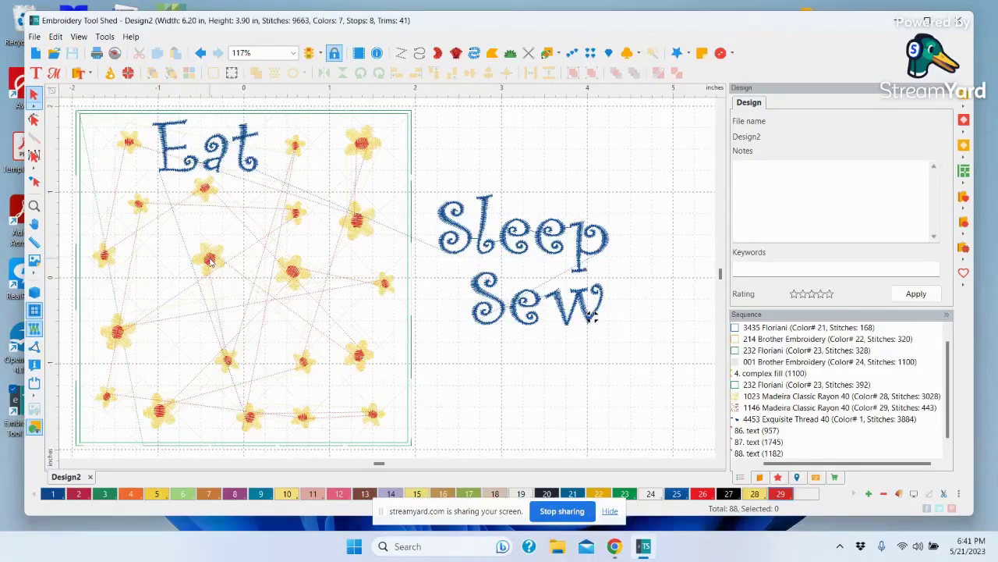
# Group the petals and center of the flower just left of the square's middle and move it down and left
pyautogui.click(210, 262)
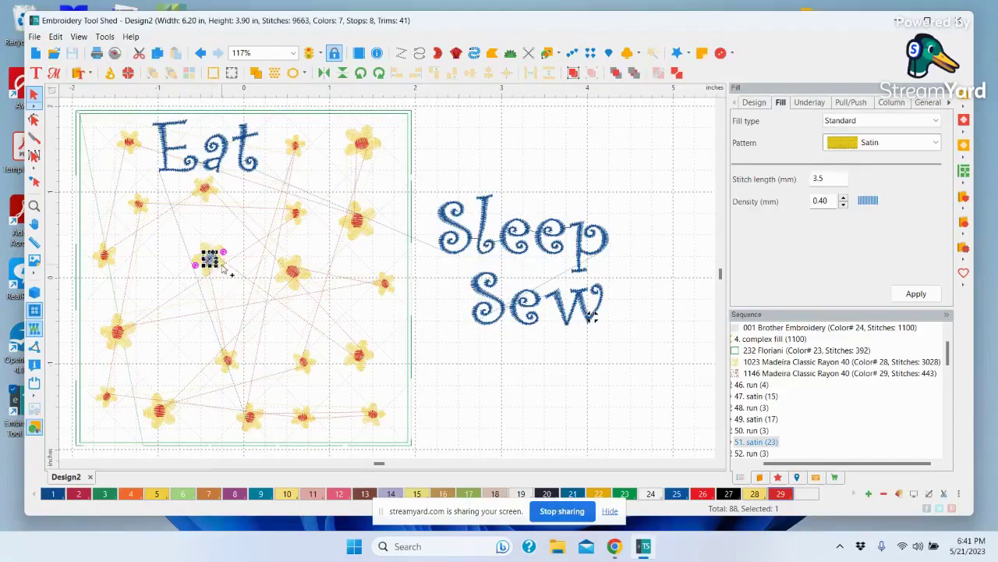
pyautogui.keyDown('ctrl'); pyautogui.click(223, 266); pyautogui.keyUp('ctrl')
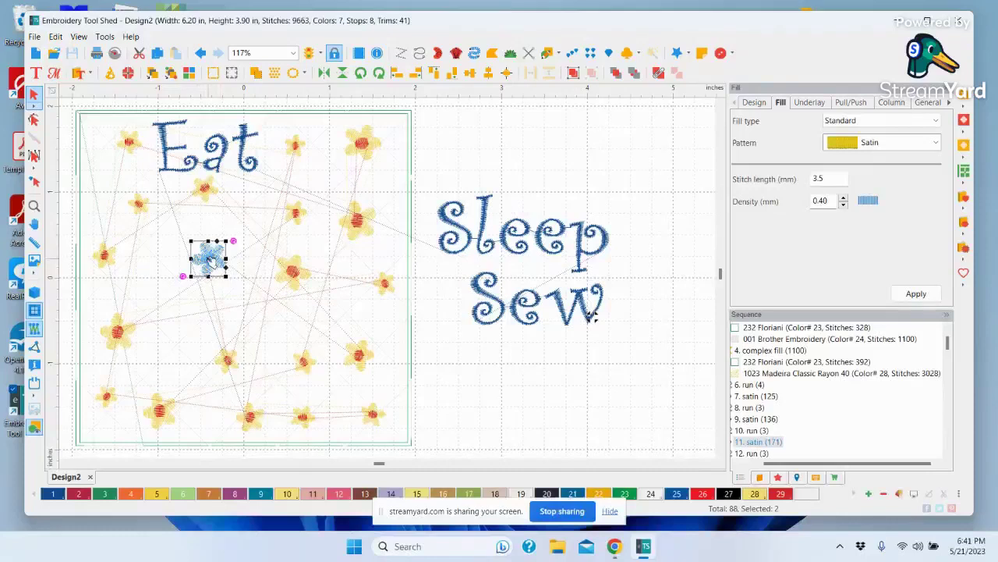
pyautogui.rightClick(212, 262)
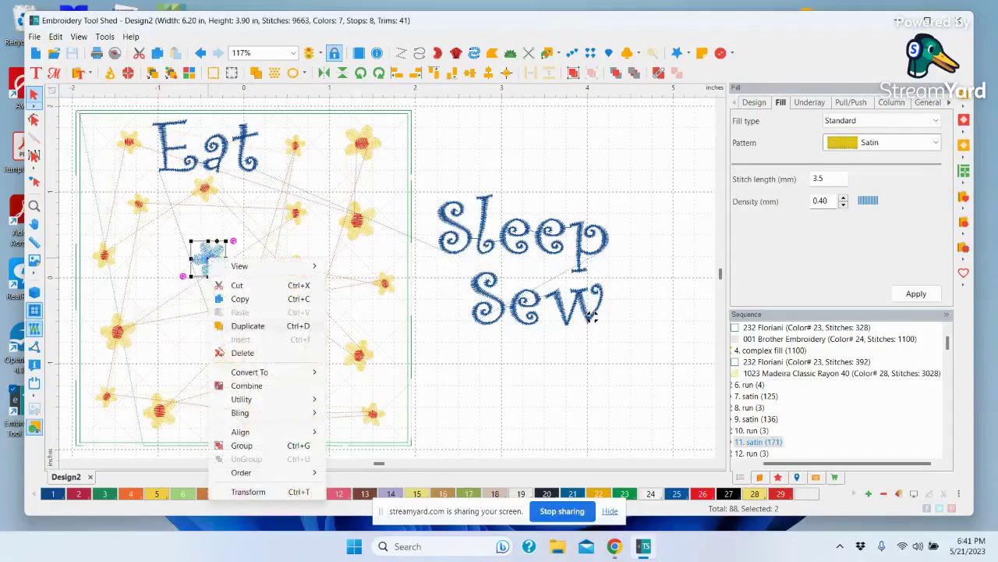
pyautogui.click(241, 445)
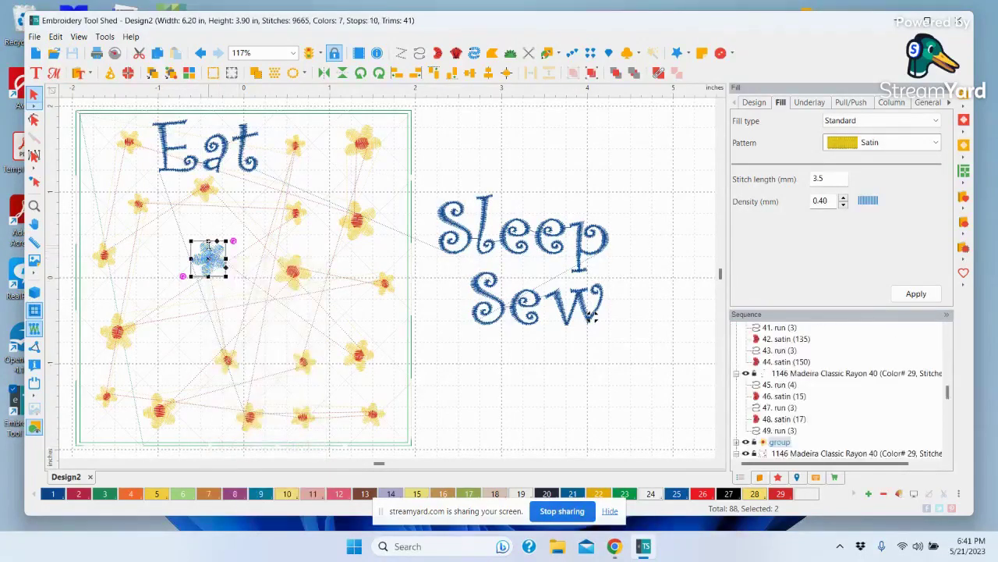
pyautogui.moveTo(211, 258); pyautogui.dragTo(176, 290)
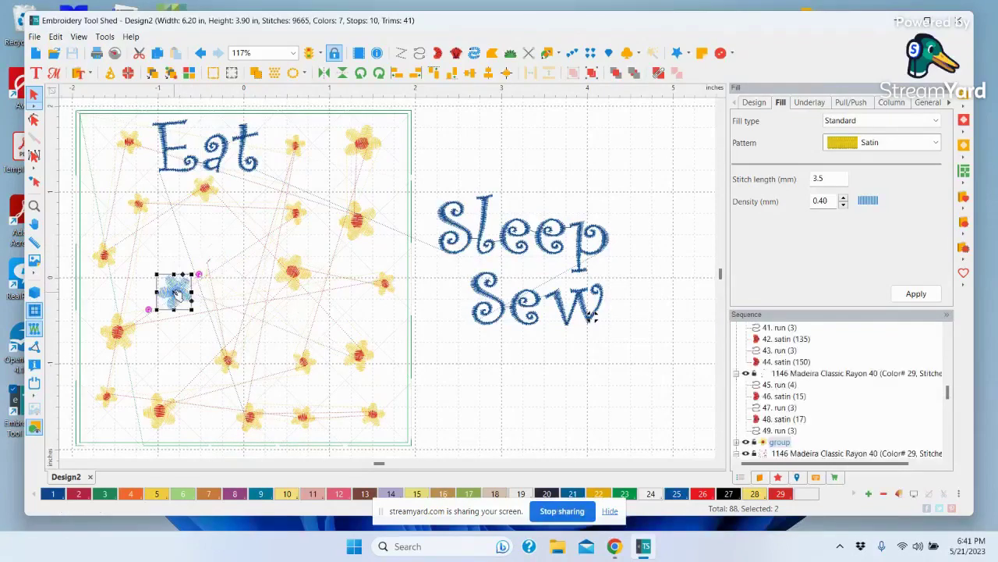
# Group the petals and center of the large flower right of the square's middle and move it down
pyautogui.click(293, 273)
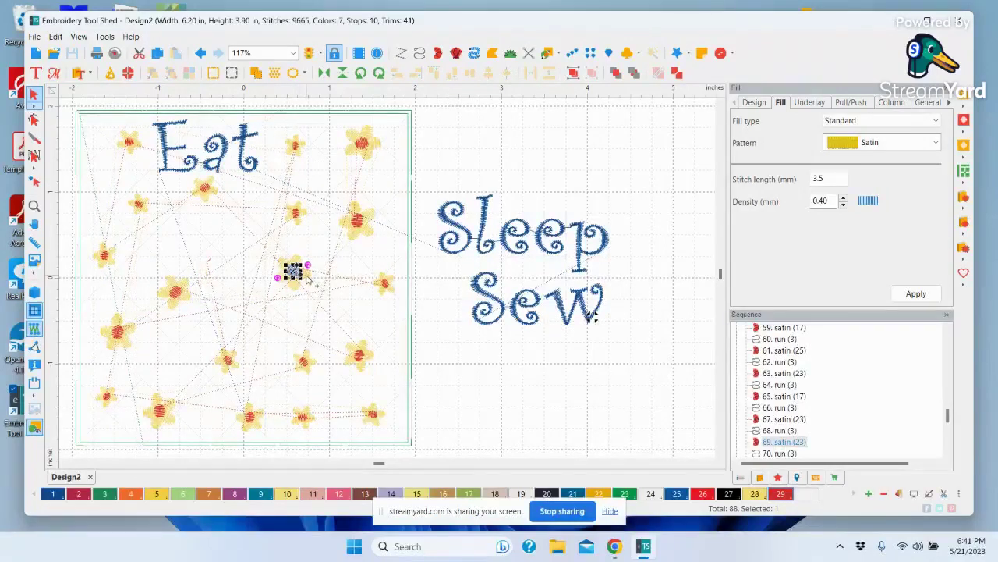
pyautogui.keyDown('ctrl'); pyautogui.click(304, 280); pyautogui.keyUp('ctrl')
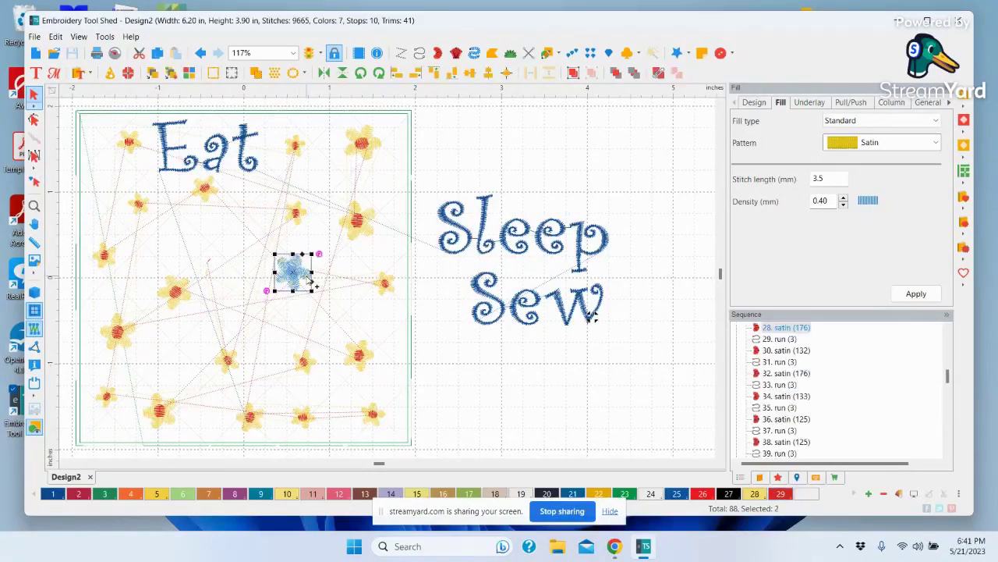
pyautogui.rightClick(302, 278)
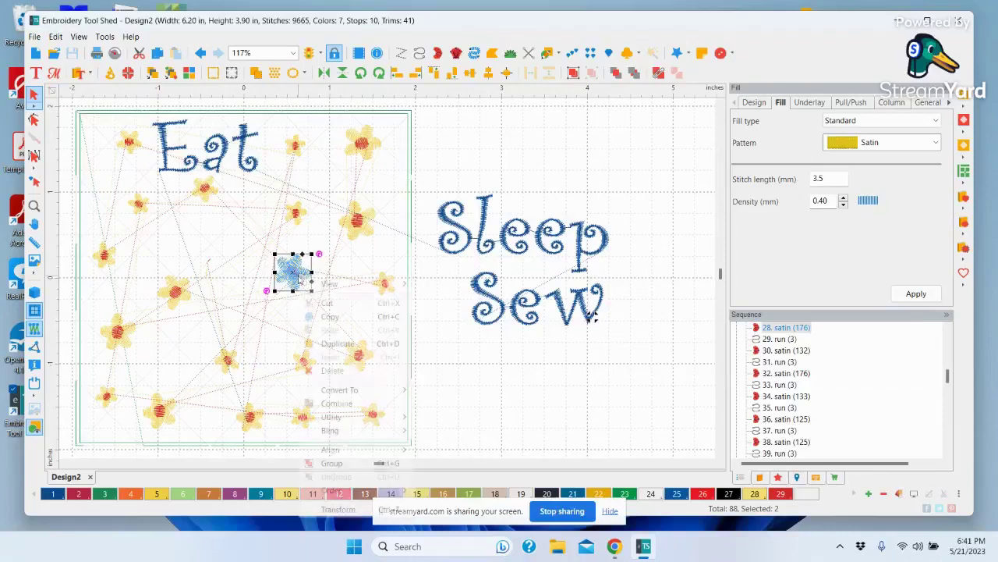
pyautogui.click(334, 465)
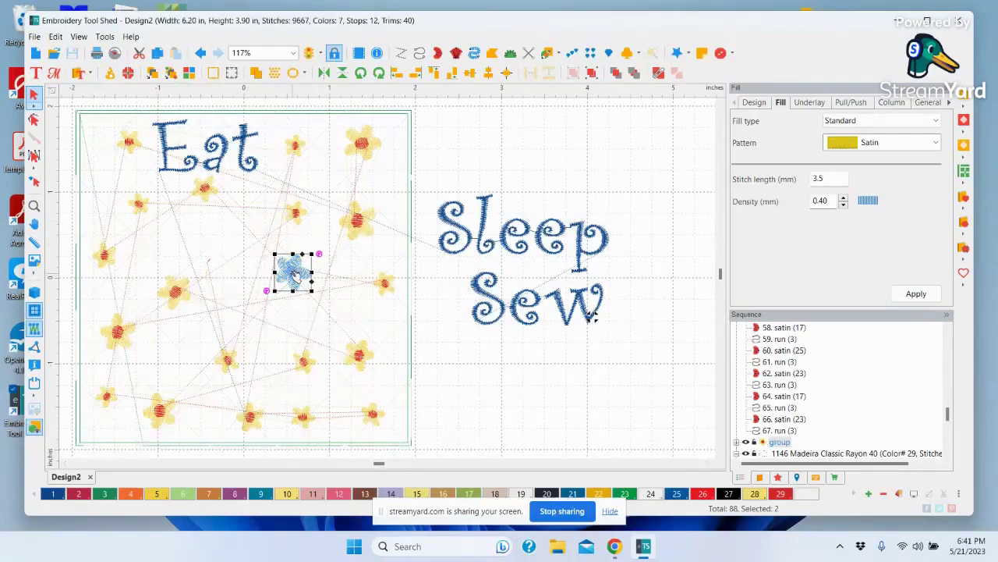
pyautogui.moveTo(295, 273); pyautogui.dragTo(287, 319)
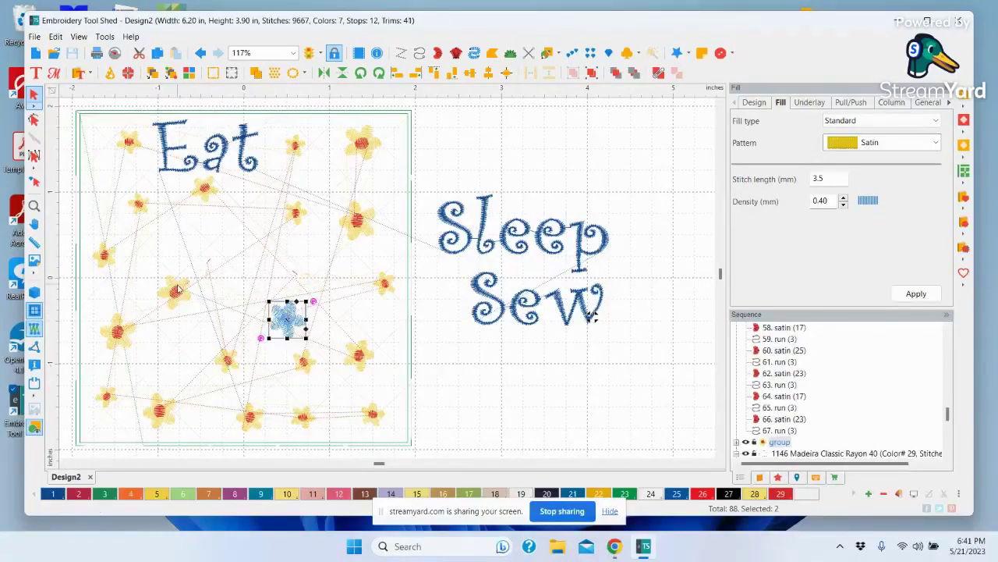
# Shift the left grouped flower slightly right and down, and move "Sleep" up and farther from the quilted square
pyautogui.moveTo(178, 295); pyautogui.dragTo(191, 304)
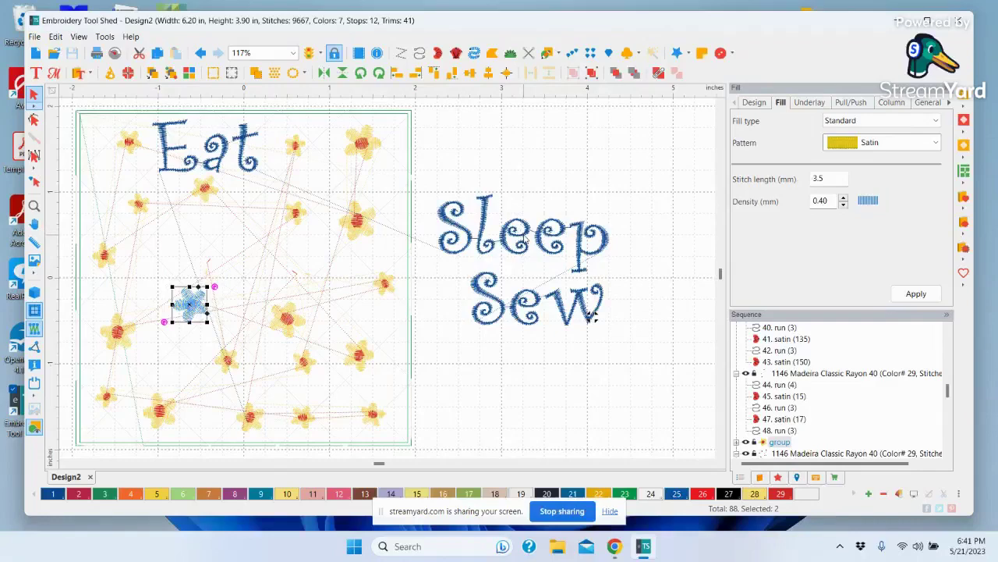
pyautogui.moveTo(524, 240); pyautogui.dragTo(627, 171)
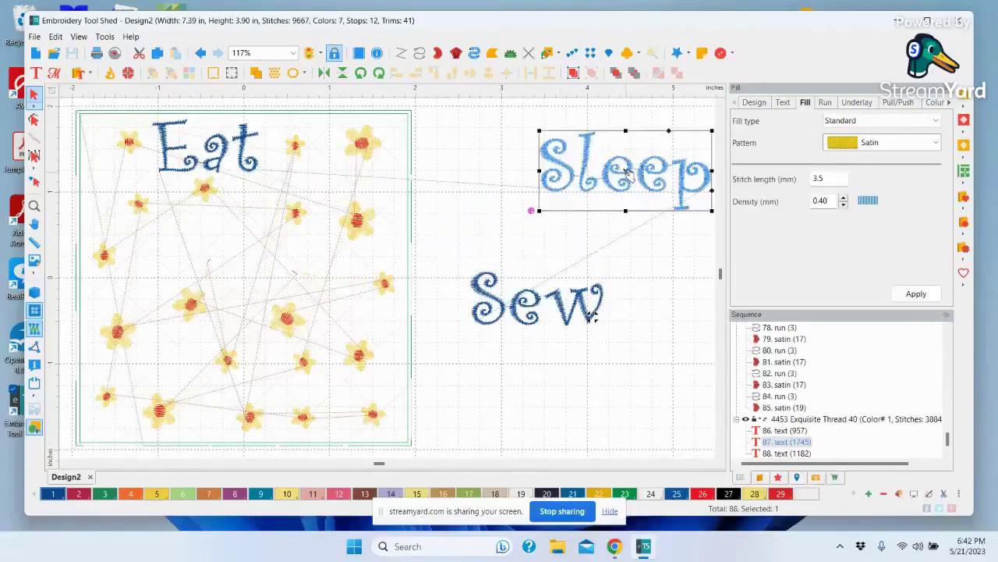
# Undo the "Sleep" move and both flowers' moves and groupings, back to the ungrouped flower layout
pyautogui.click(201, 53)
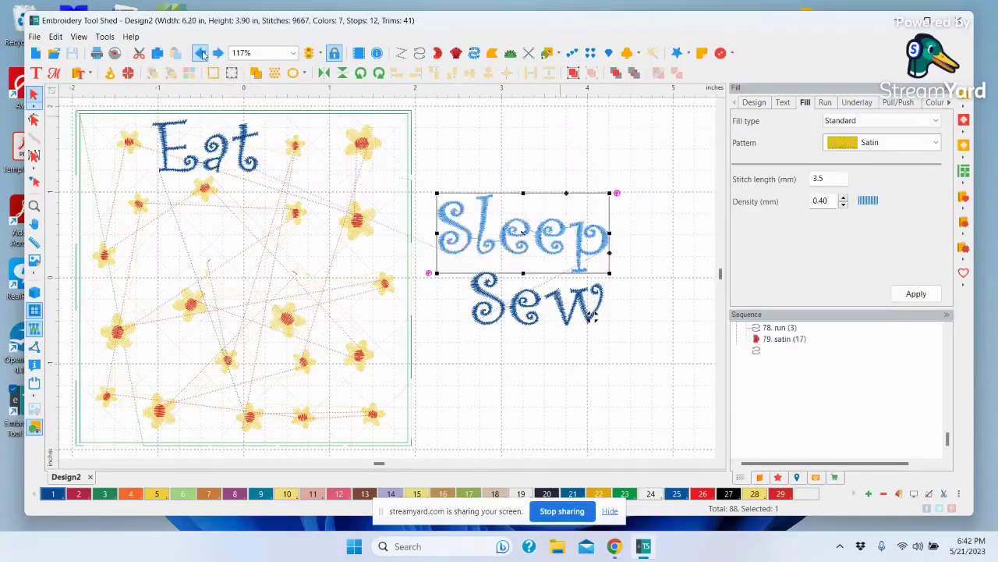
pyautogui.click(201, 53)
pyautogui.click(201, 53)
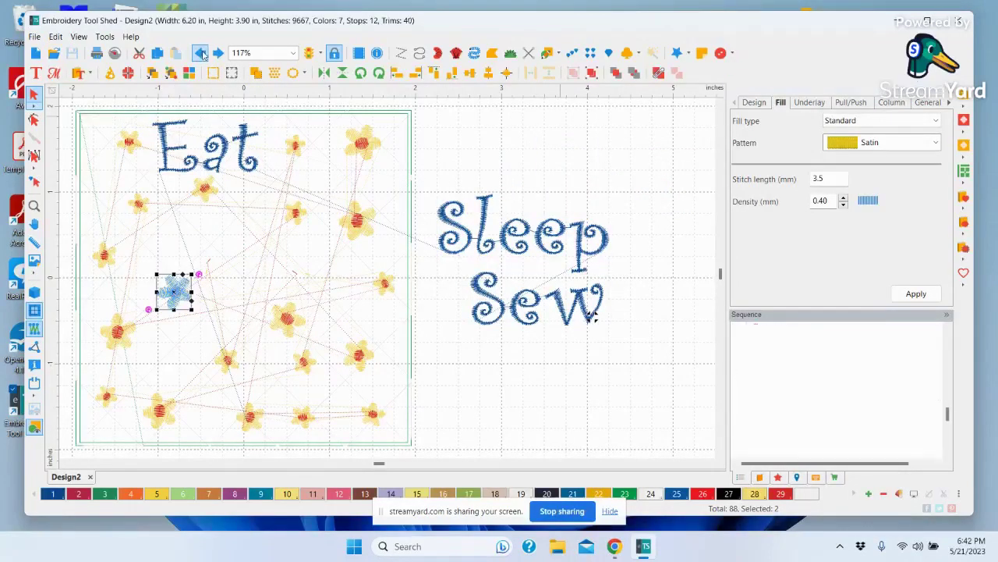
pyautogui.click(201, 53)
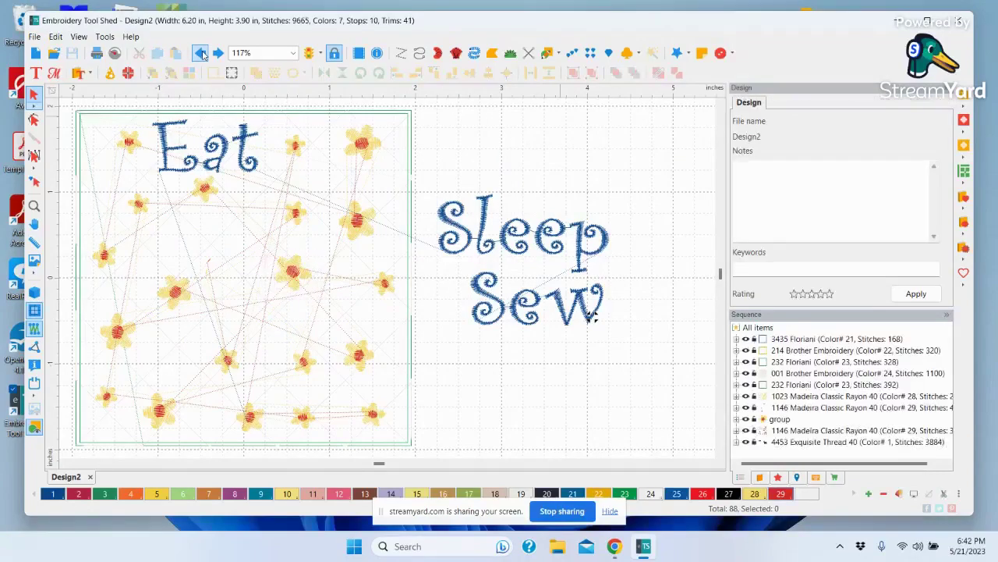
pyautogui.click(201, 53)
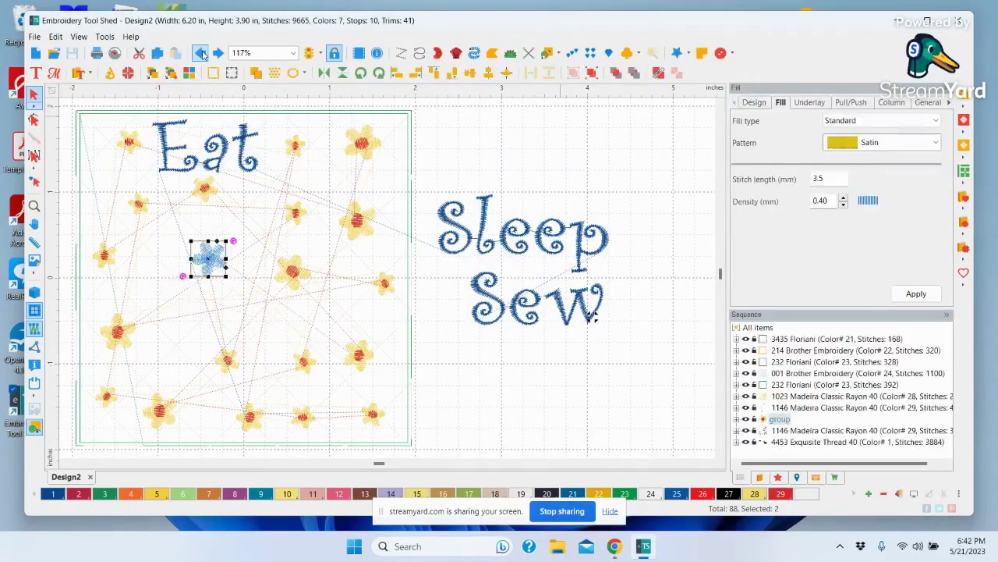
pyautogui.click(202, 53)
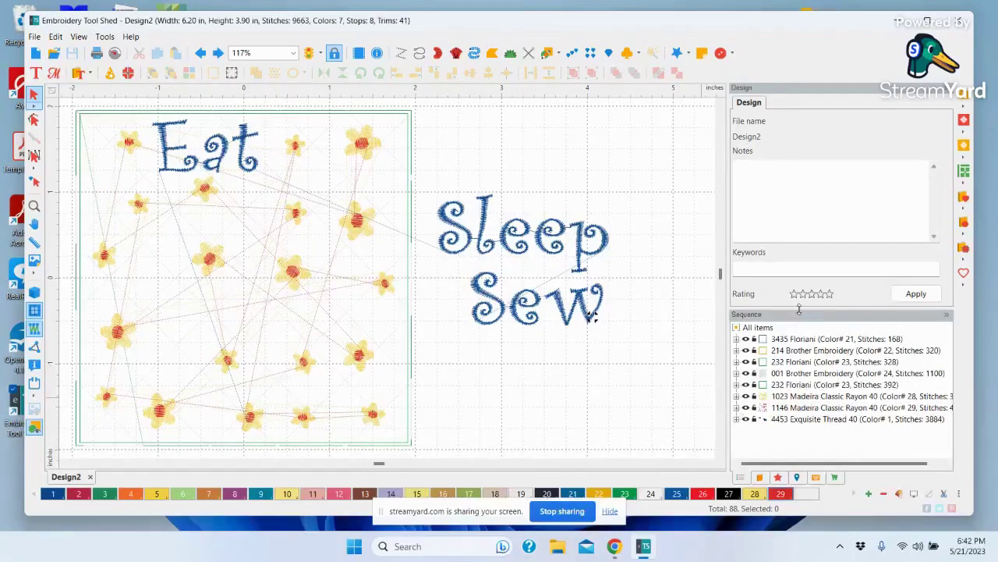
# Enlarge the sequence list by shrinking the design properties area above it
pyautogui.moveTo(799, 308); pyautogui.dragTo(789, 191)
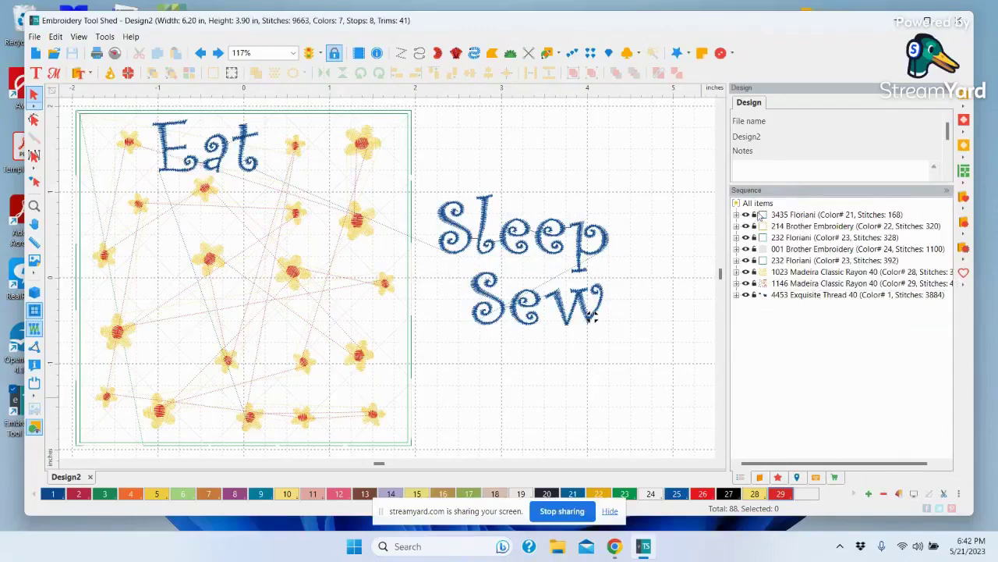
# Group the petals and center of the large flower left of the square's middle, checking both parts in the expanded sequence list
pyautogui.click(736, 272)
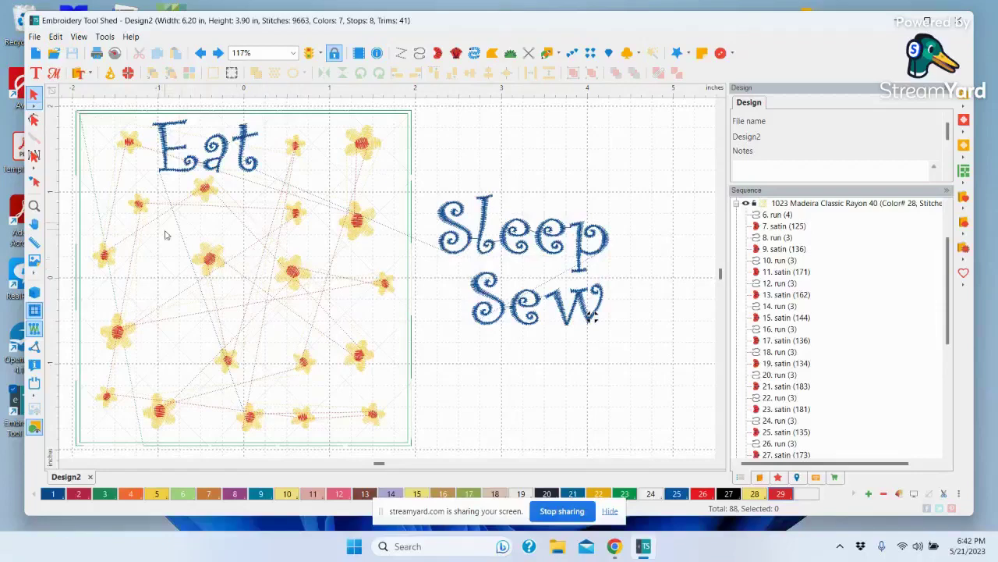
pyautogui.moveTo(187, 232); pyautogui.dragTo(236, 289)
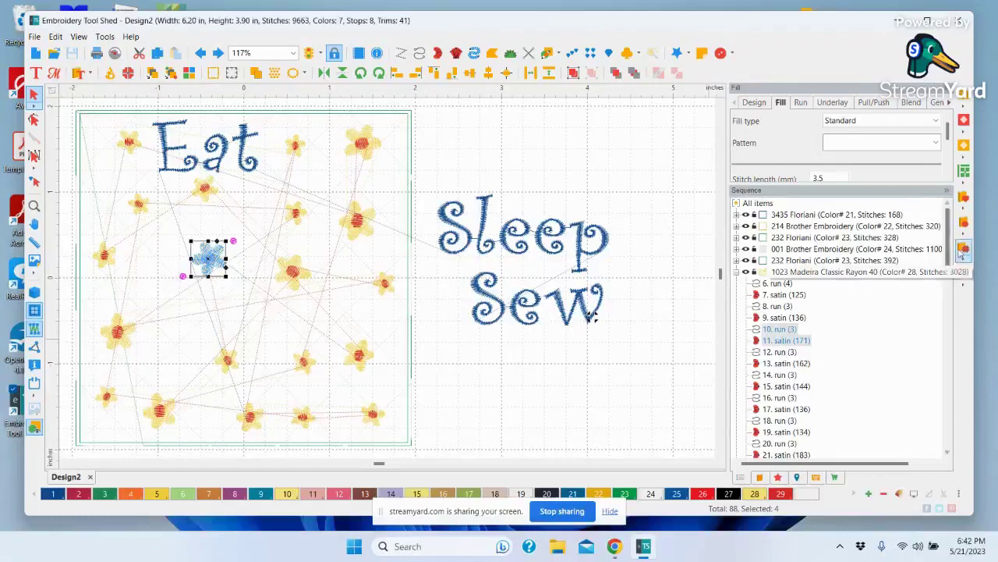
pyautogui.scroll(-1, 948, 246)
pyautogui.moveTo(948, 247); pyautogui.dragTo(946, 343)
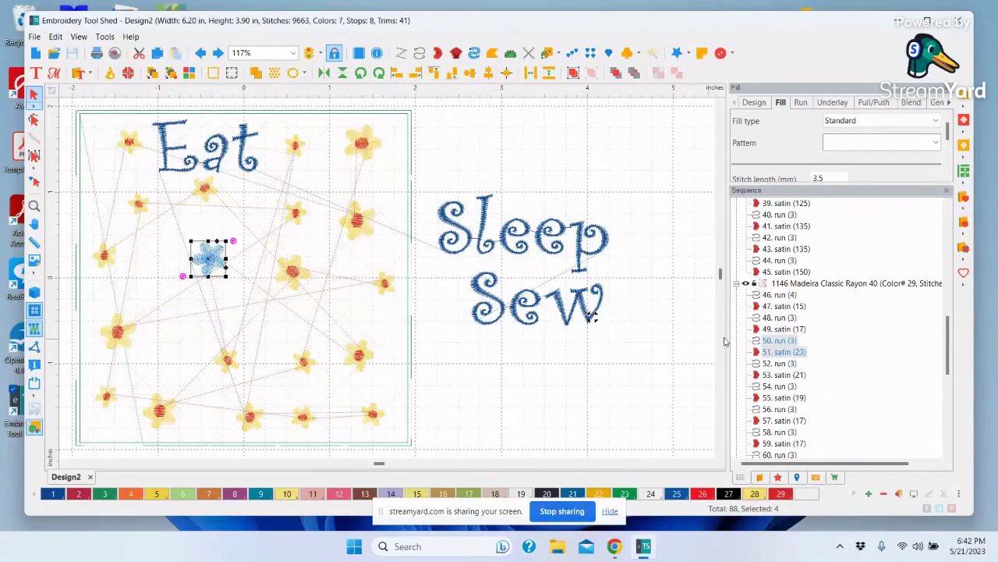
pyautogui.rightClick(207, 259)
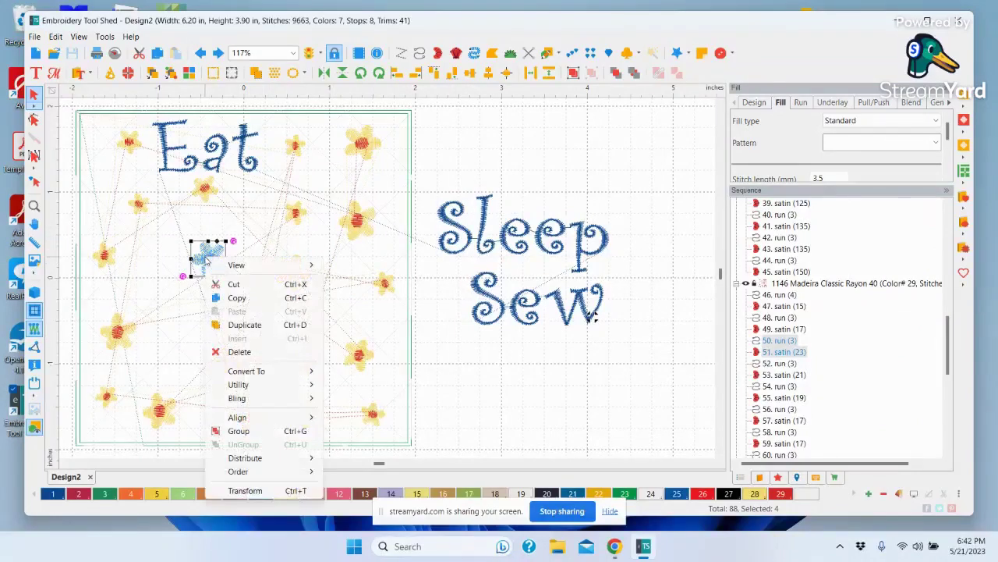
pyautogui.click(238, 430)
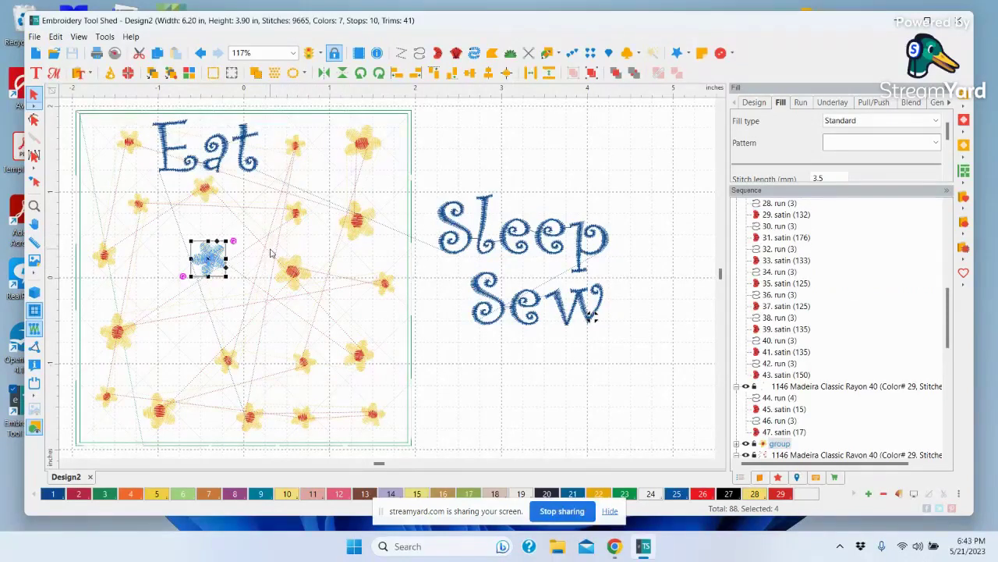
# Group the petals and center of the large flower right of the square's middle, after checking both parts in the sequence list
pyautogui.moveTo(270, 252); pyautogui.dragTo(320, 309)
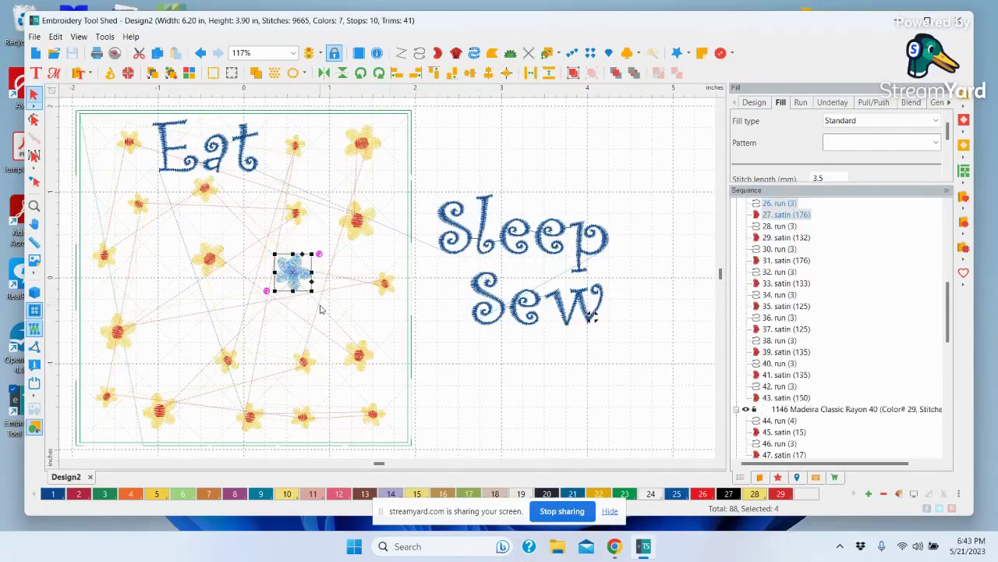
pyautogui.moveTo(950, 303); pyautogui.dragTo(945, 275)
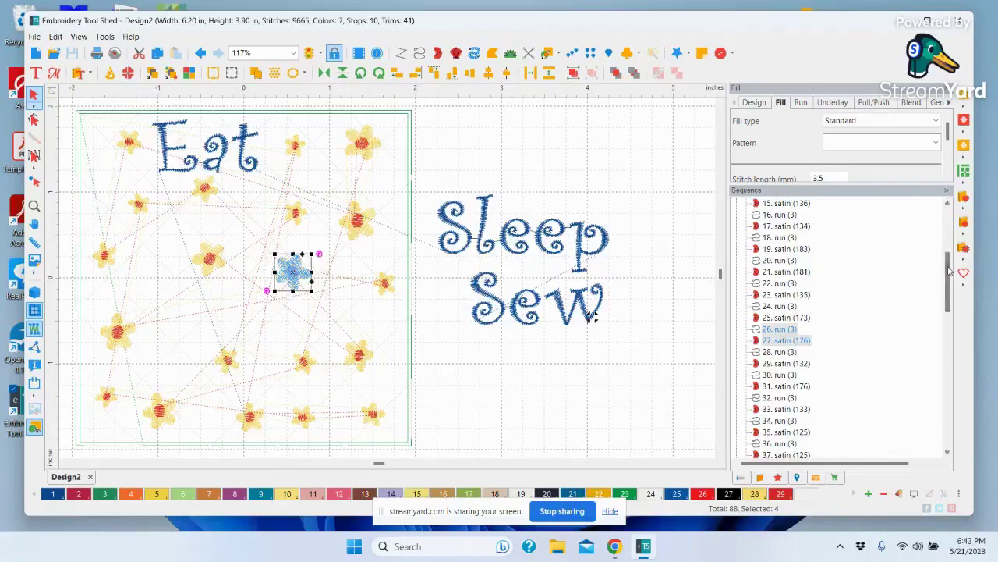
pyautogui.moveTo(950, 269); pyautogui.dragTo(952, 370)
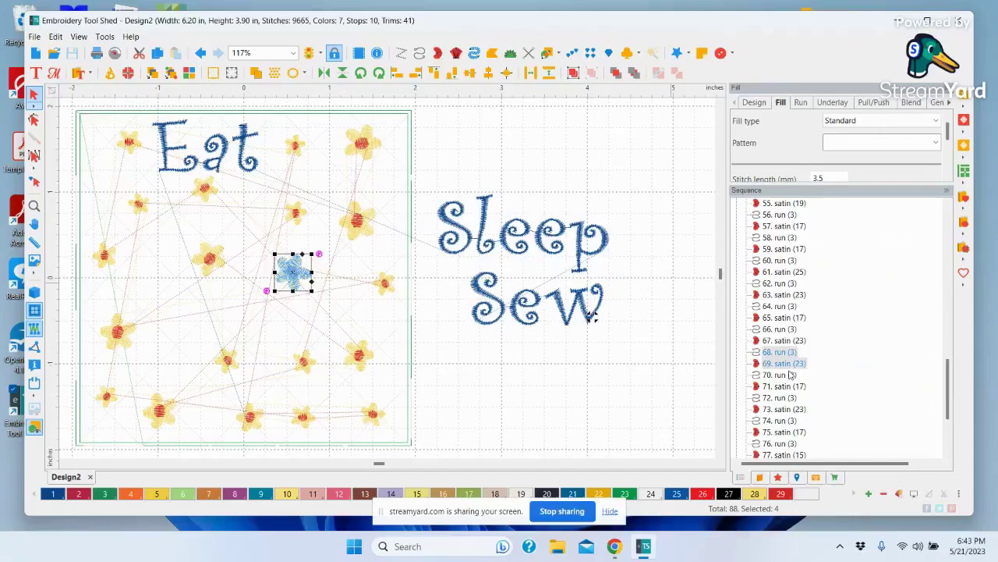
pyautogui.rightClick(294, 275)
pyautogui.click(331, 447)
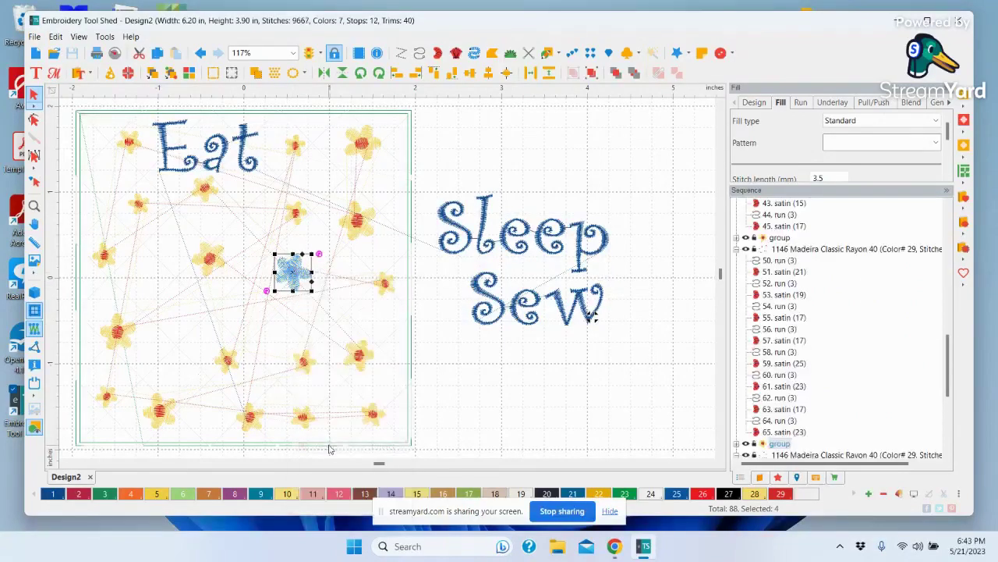
pyautogui.click(520, 390)
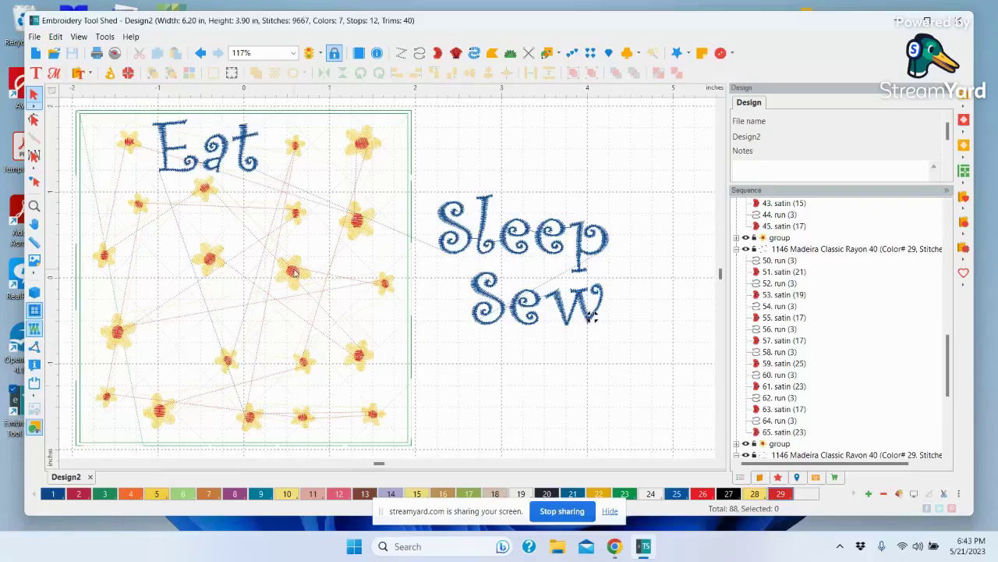
# Place "Sleep" in the middle of the square, moving the two grouped flowers below it and the right one clear of the "p"
pyautogui.moveTo(294, 272); pyautogui.dragTo(311, 314)
pyautogui.moveTo(217, 253); pyautogui.dragTo(191, 318)
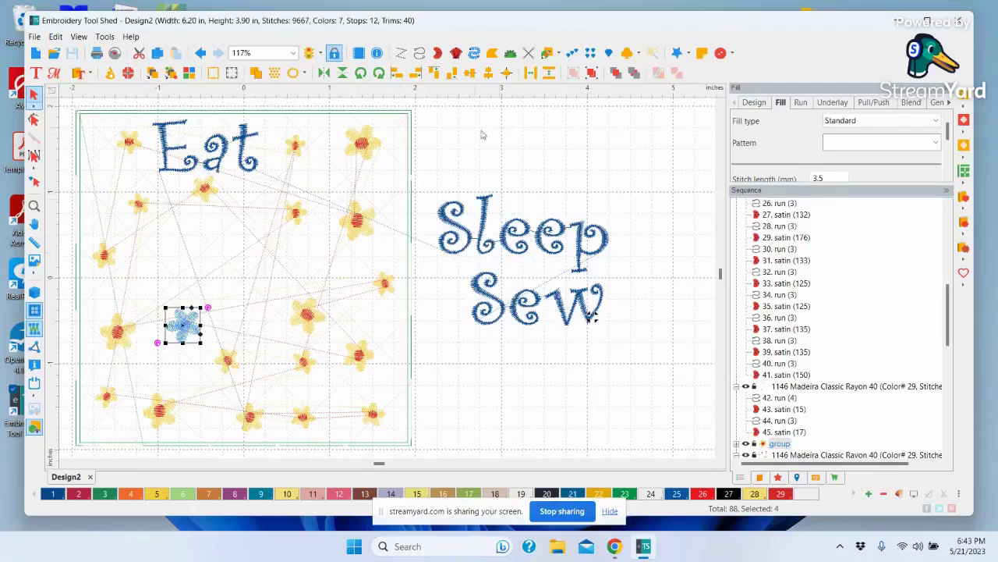
pyautogui.moveTo(530, 261); pyautogui.dragTo(237, 252)
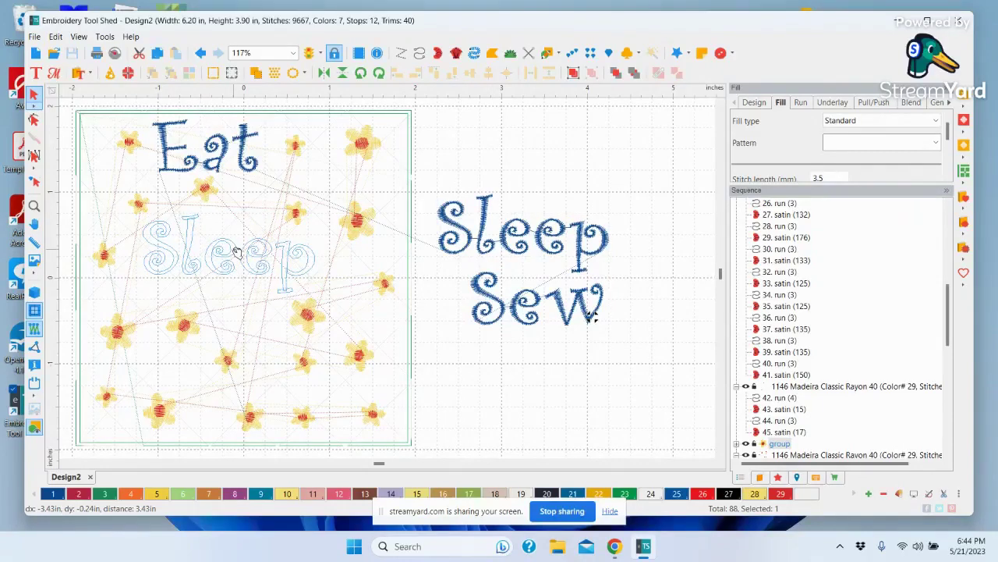
pyautogui.moveTo(237, 252); pyautogui.dragTo(235, 257)
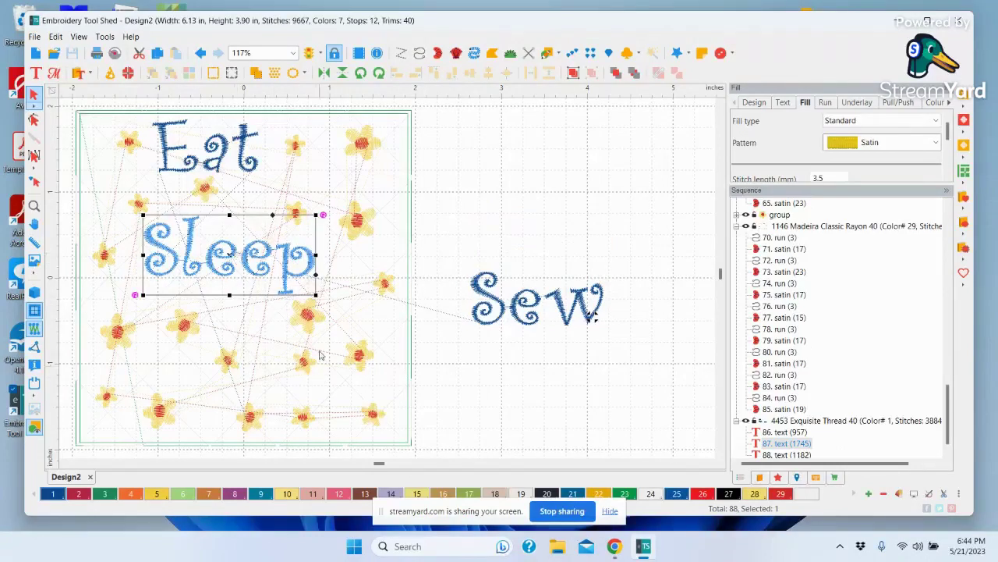
pyautogui.click(307, 316)
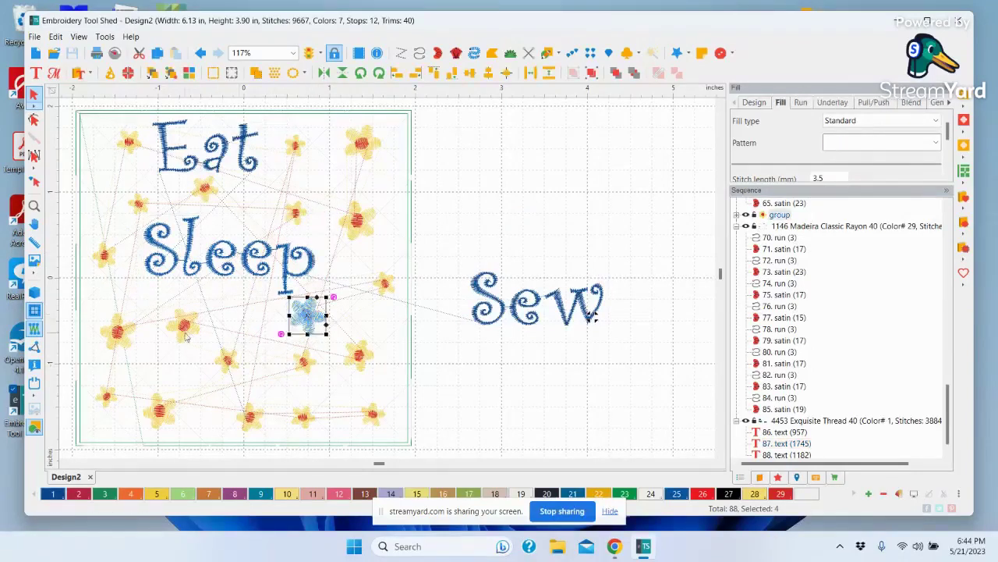
pyautogui.moveTo(312, 320); pyautogui.dragTo(348, 315)
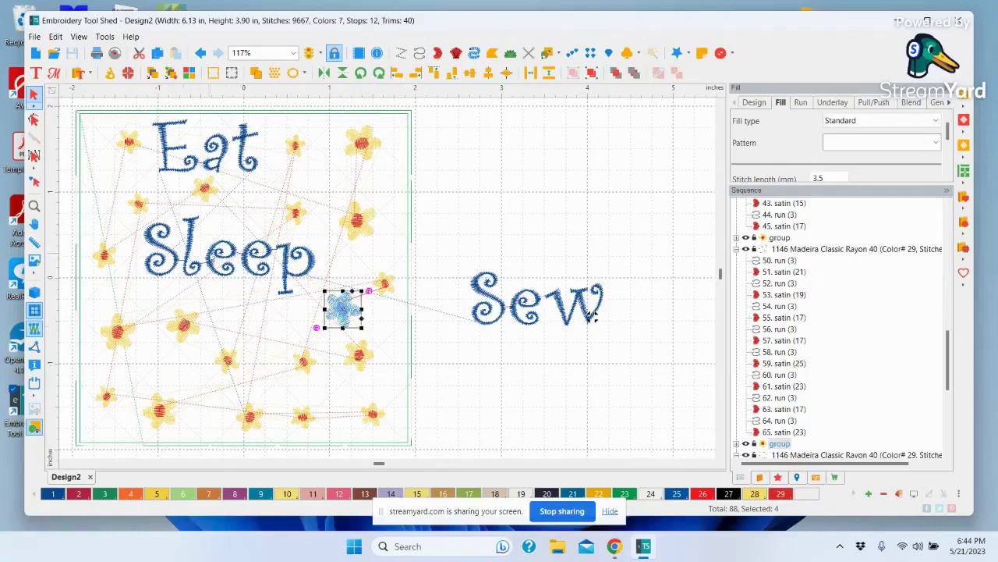
# Lower "Sleep" slightly toward the flowers beneath it and move "Eat" up past the square's upper edge
pyautogui.click(210, 256)
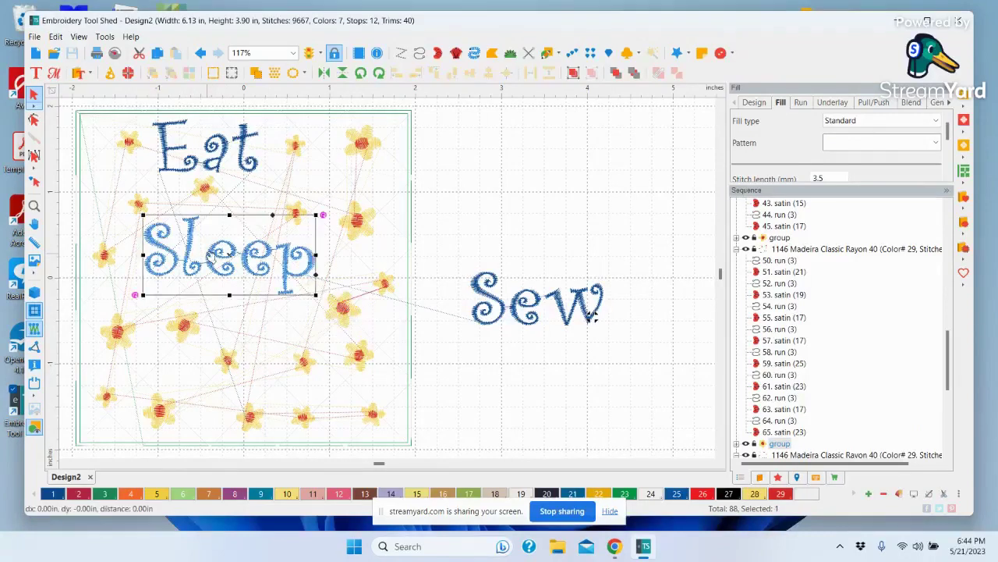
pyautogui.moveTo(210, 255); pyautogui.dragTo(210, 272)
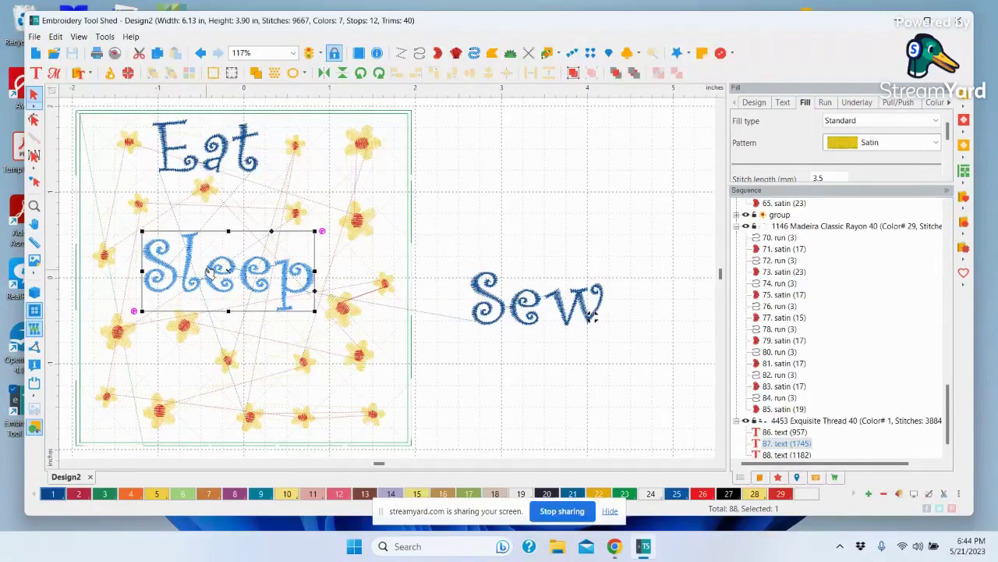
pyautogui.moveTo(208, 272); pyautogui.dragTo(211, 280)
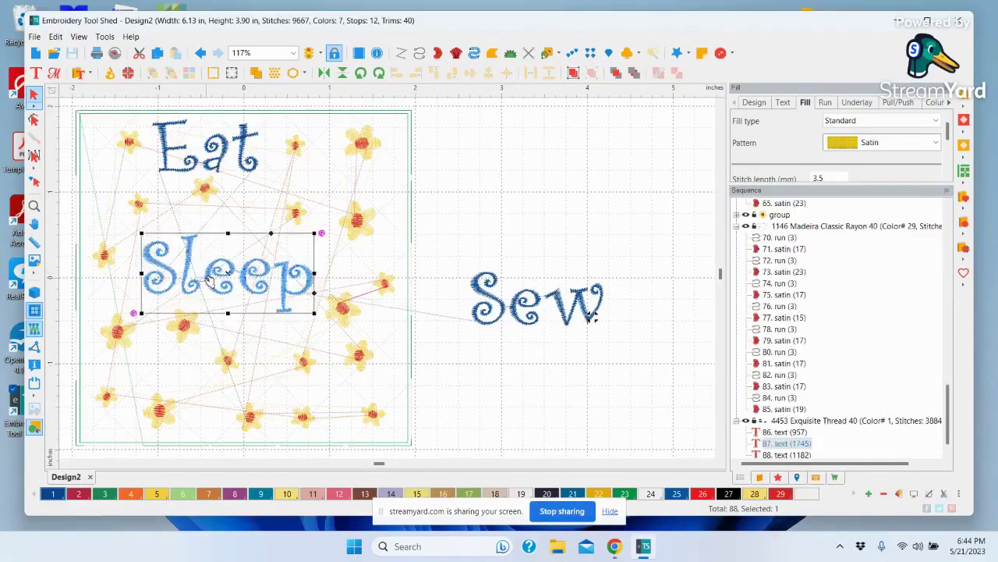
pyautogui.click(189, 166)
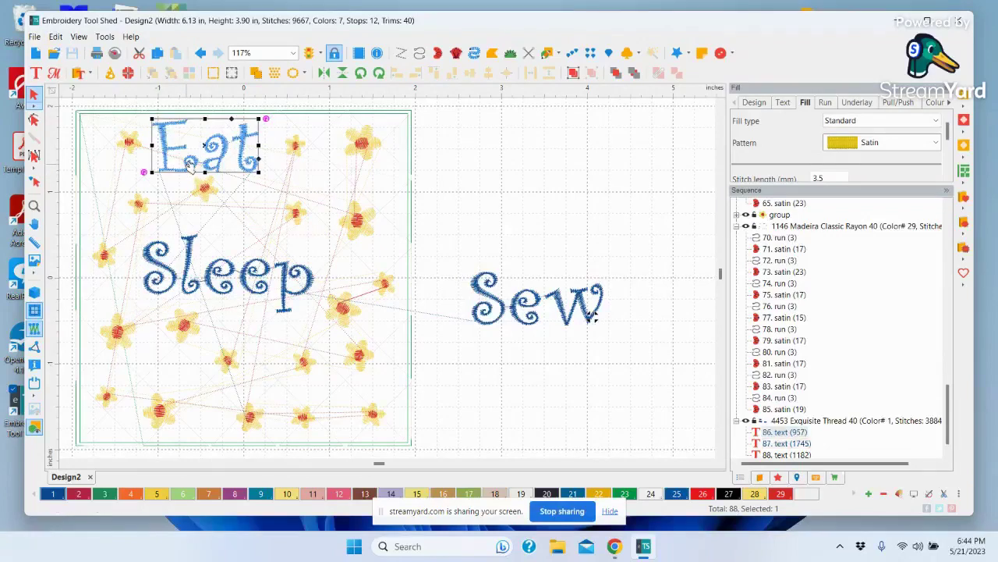
pyautogui.moveTo(189, 166); pyautogui.dragTo(187, 139)
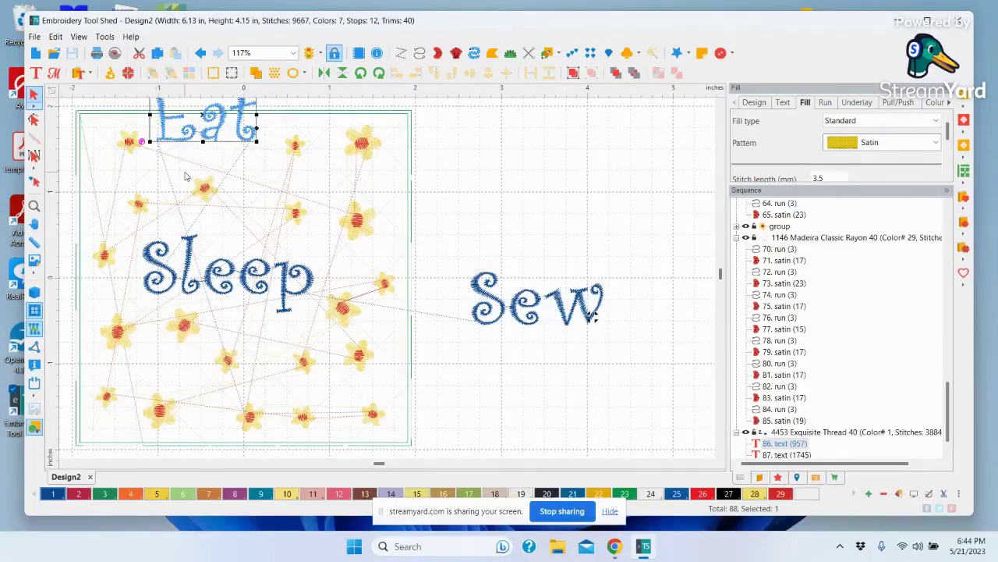
# Group the petals and center of the flower directly below "Eat"
pyautogui.moveTo(185, 173); pyautogui.dragTo(228, 216)
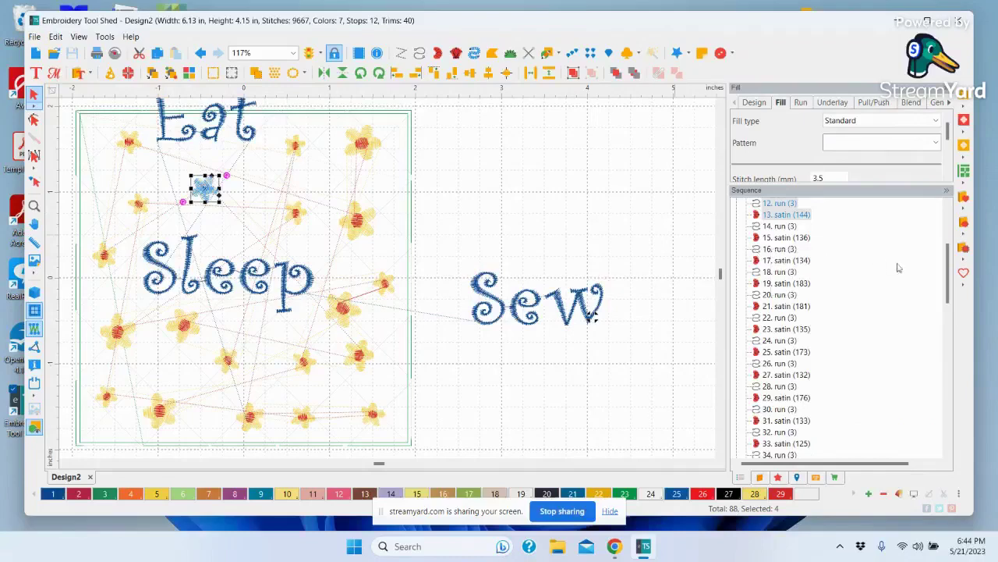
pyautogui.moveTo(948, 288)
pyautogui.mouseDown()
pyautogui.moveTo(950, 355)
pyautogui.moveTo(950, 303)
pyautogui.mouseUp()
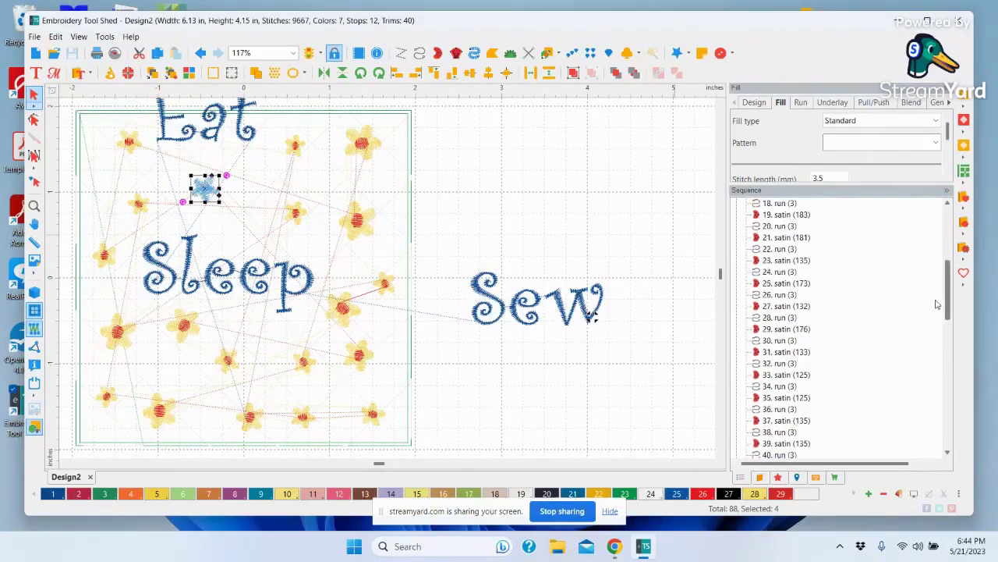
pyautogui.rightClick(204, 189)
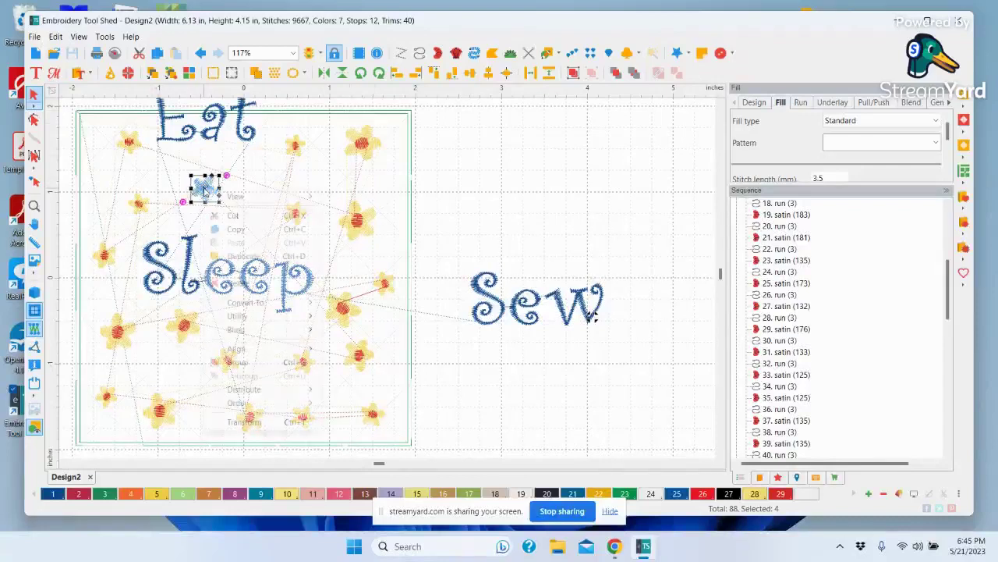
pyautogui.click(238, 363)
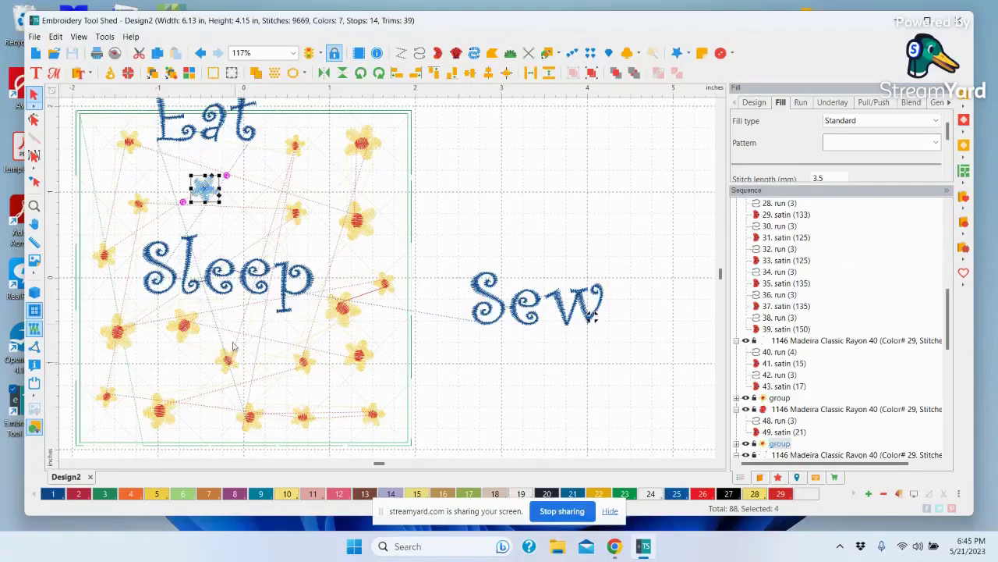
pyautogui.click(273, 207)
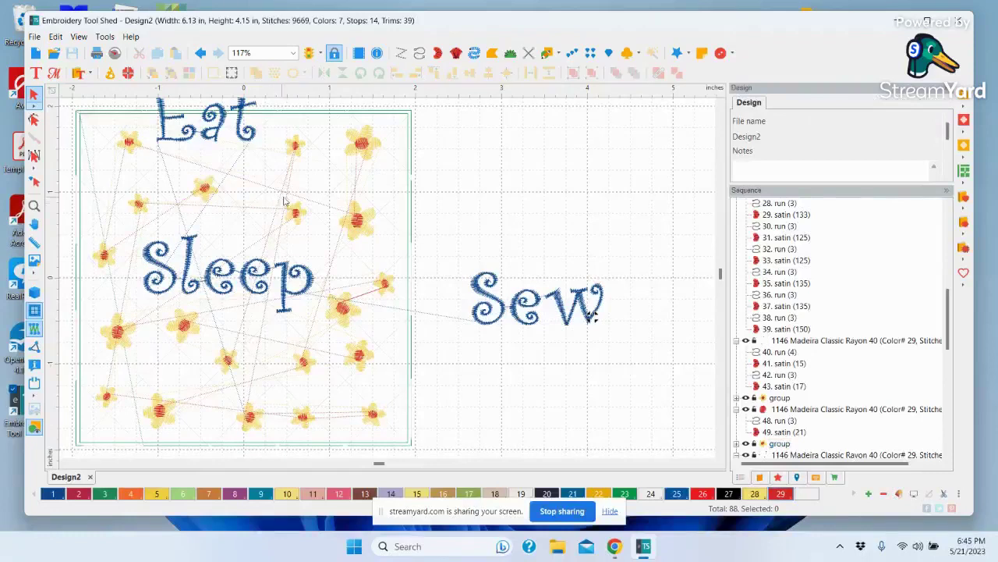
# Group the petals and center of the small flower above the "p" of "Sleep"
pyautogui.moveTo(276, 195); pyautogui.dragTo(317, 238)
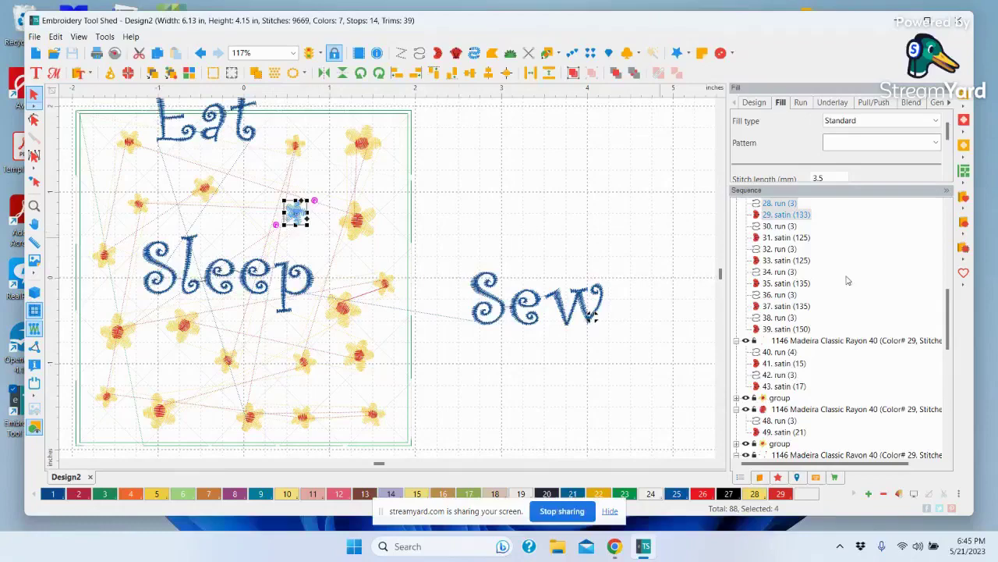
pyautogui.moveTo(950, 312); pyautogui.dragTo(954, 387)
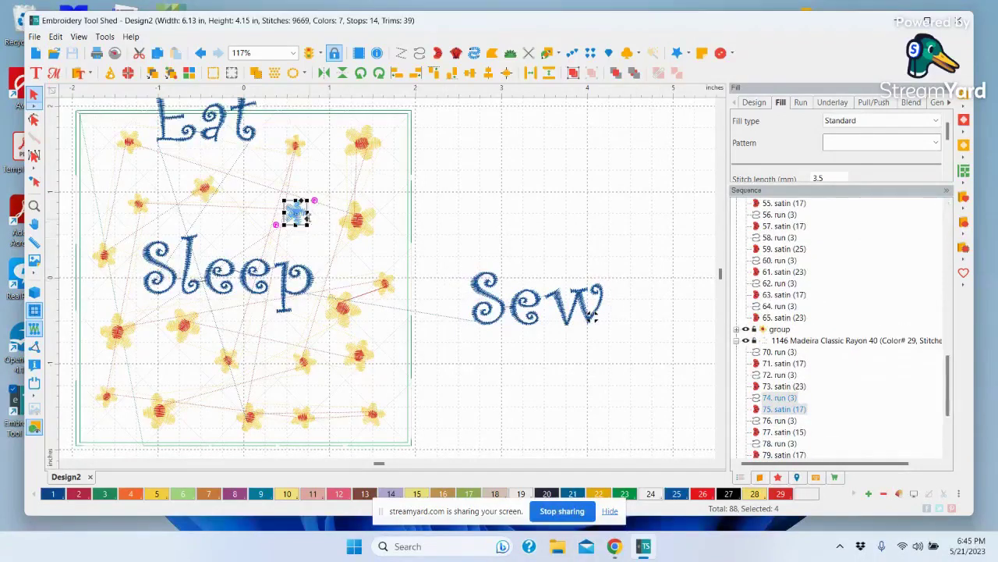
pyautogui.rightClick(298, 216)
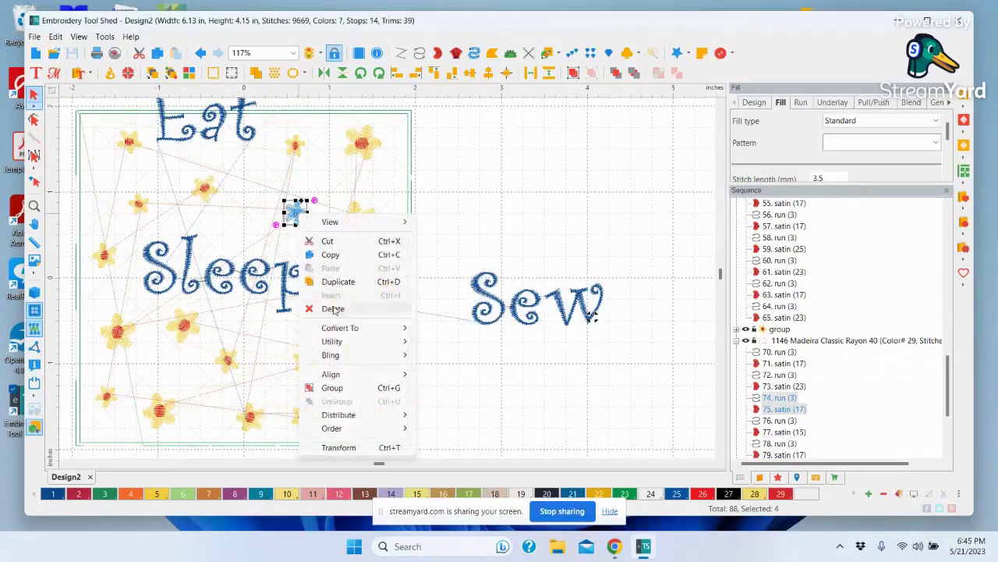
pyautogui.click(331, 388)
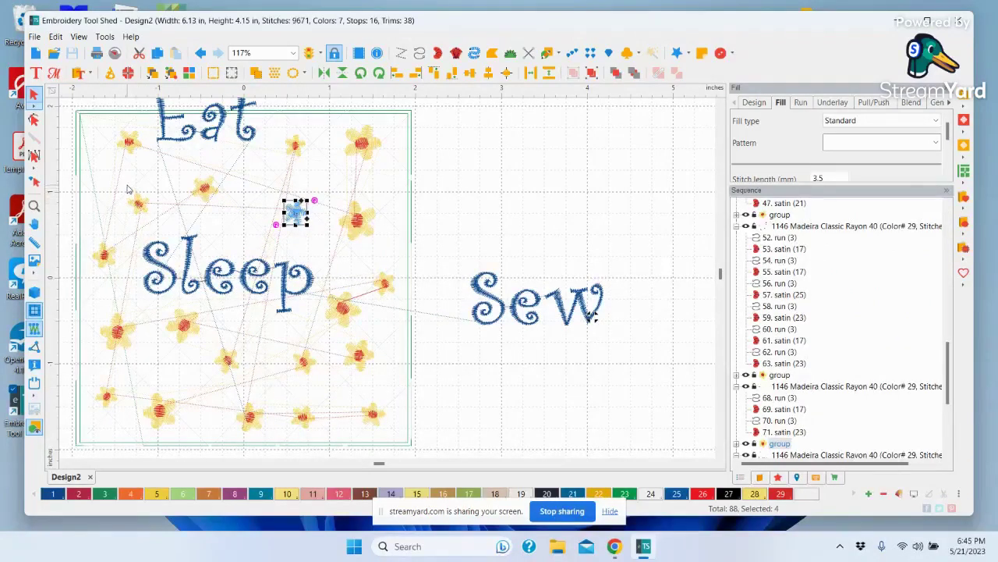
pyautogui.click(128, 188)
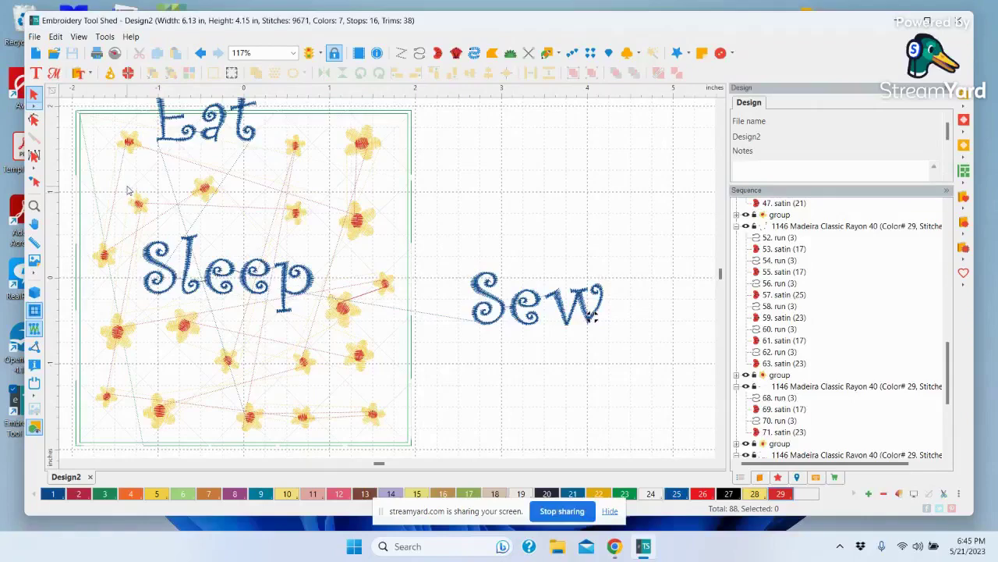
# Select the petals and center of the small flower above the "S" of "Sleep" for grouping
pyautogui.moveTo(127, 185); pyautogui.dragTo(160, 227)
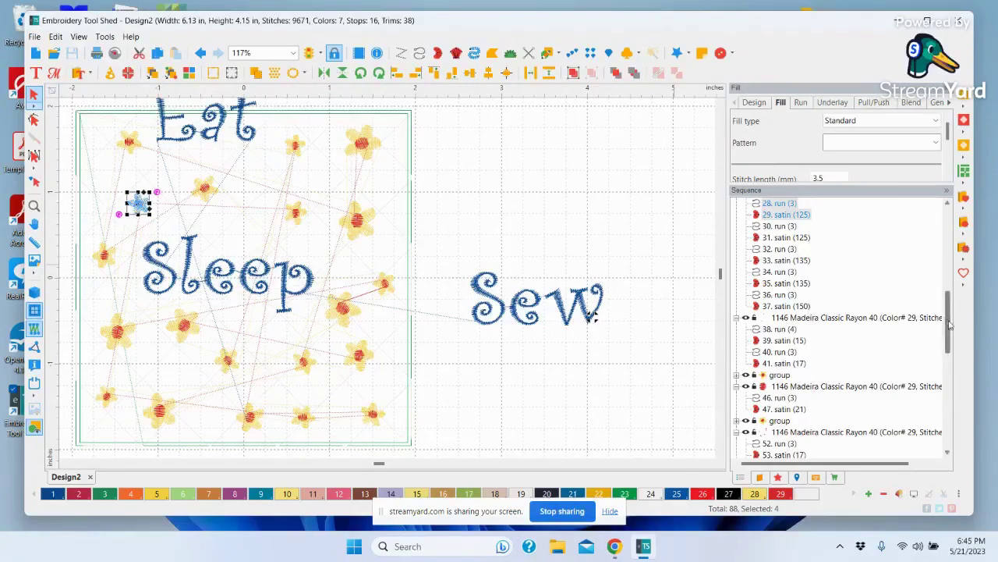
pyautogui.moveTo(945, 321); pyautogui.dragTo(942, 403)
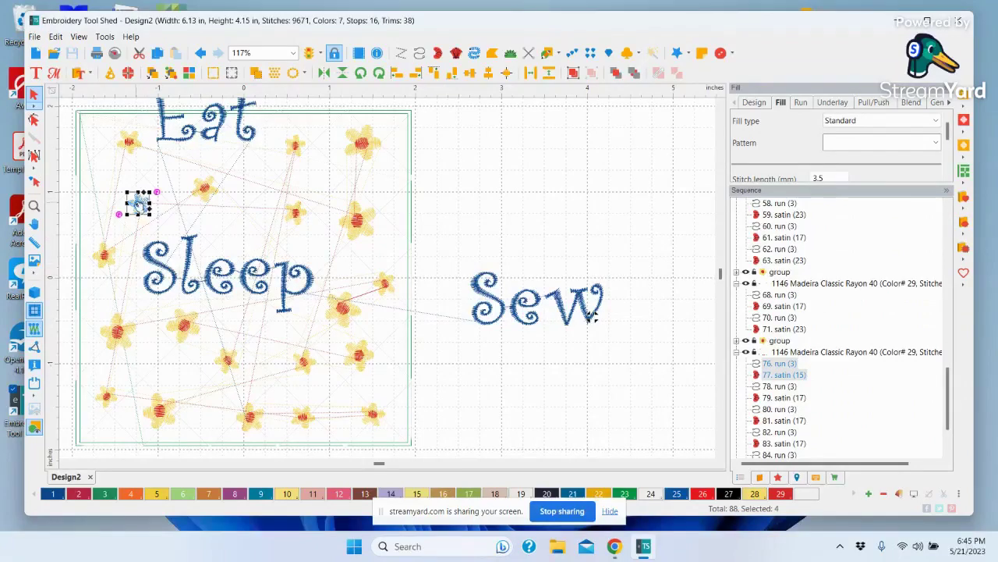
# Group the small flower above "Sleep" and reposition it and its neighbouring flowers to clear space beneath "Eat"
pyautogui.rightClick(137, 205)
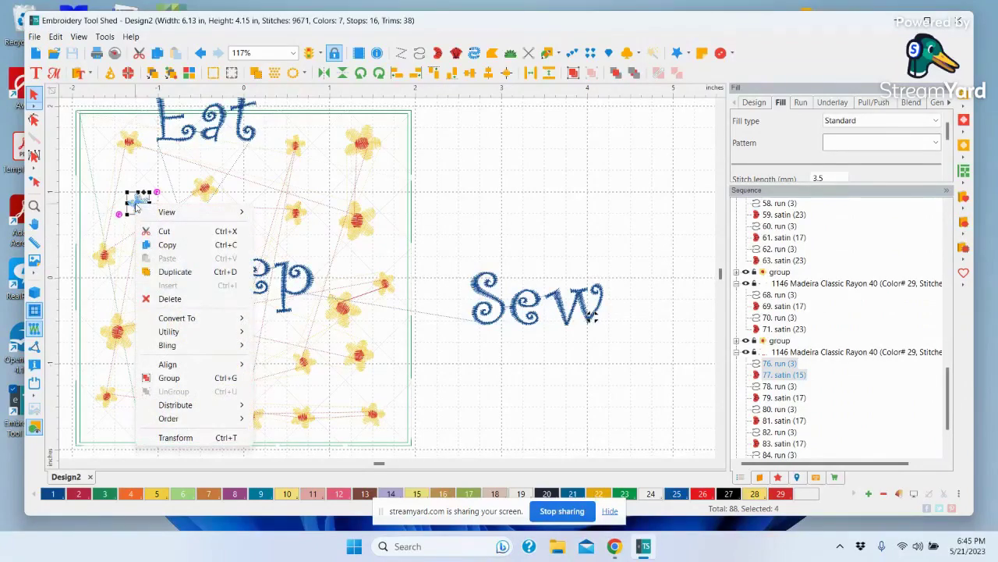
pyautogui.click(170, 379)
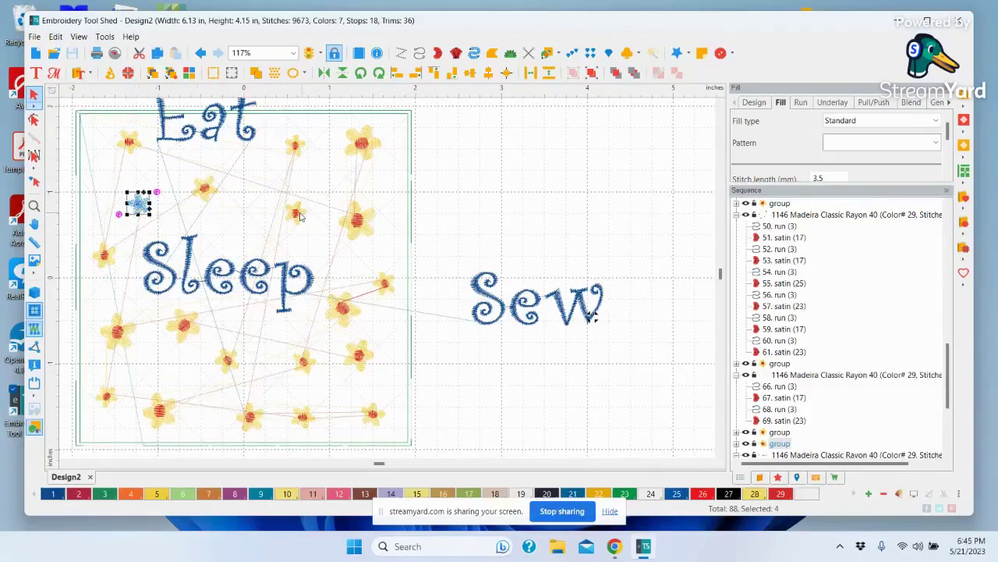
pyautogui.hotkey('ctrl', 'v')
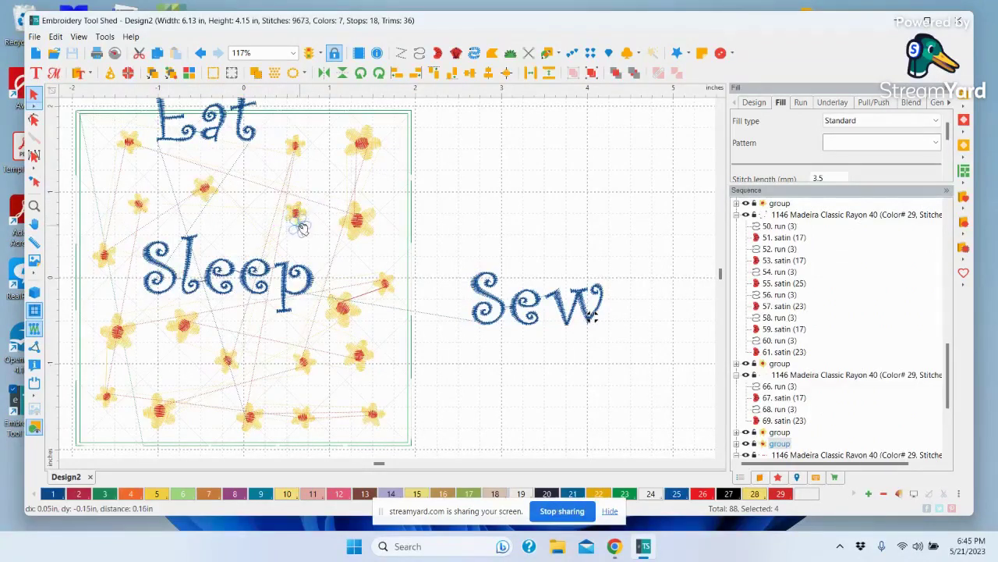
pyautogui.click(299, 224)
pyautogui.moveTo(299, 225); pyautogui.dragTo(125, 211)
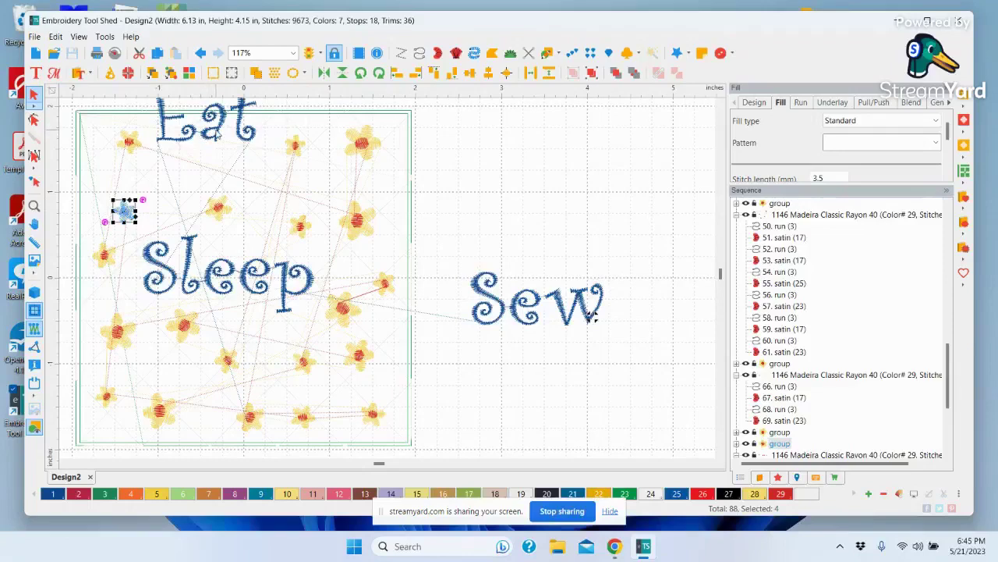
# Move "Eat" down inside the frame and shift "Sleep" so its left edge lines up with "Eat"
pyautogui.click(221, 139)
pyautogui.moveTo(220, 139); pyautogui.dragTo(227, 181)
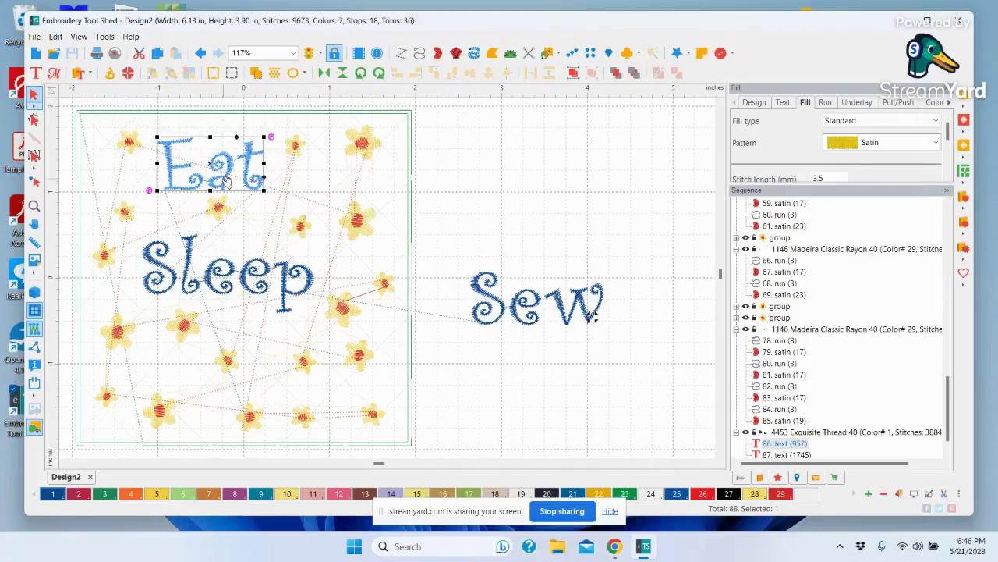
pyautogui.moveTo(170, 168); pyautogui.dragTo(162, 168)
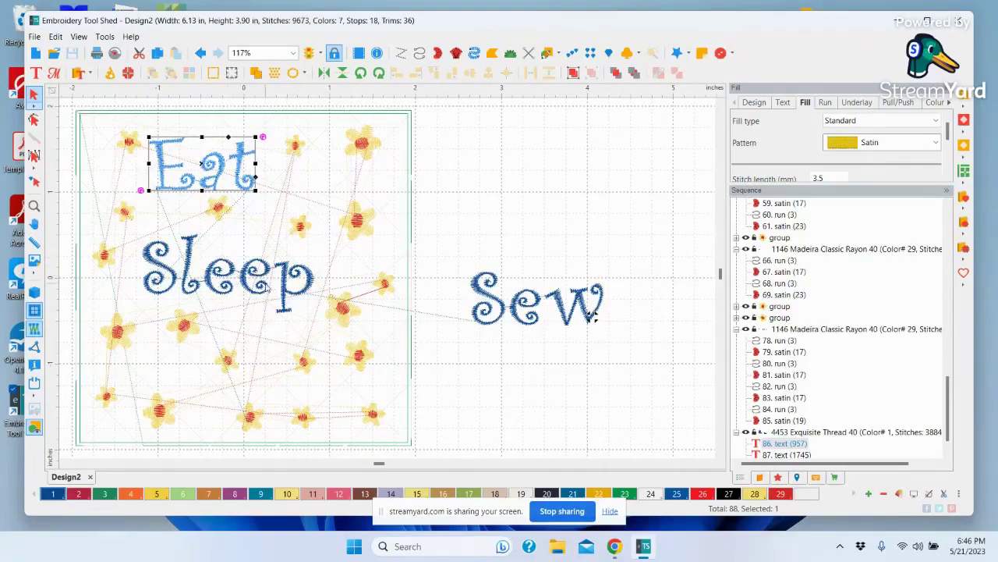
pyautogui.moveTo(263, 277)
pyautogui.mouseDown()
pyautogui.moveTo(276, 287)
pyautogui.moveTo(268, 271)
pyautogui.mouseUp()
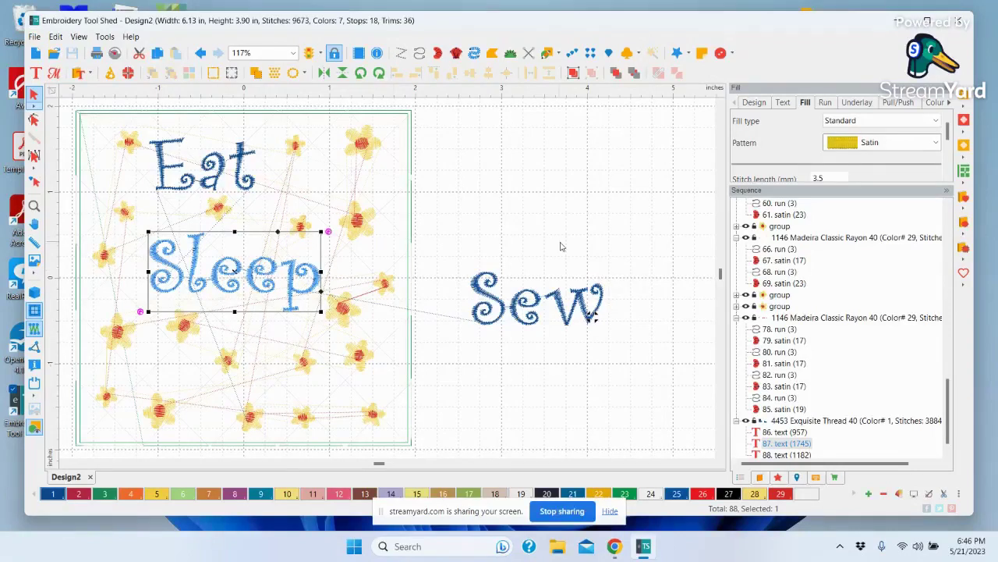
pyautogui.click(543, 208)
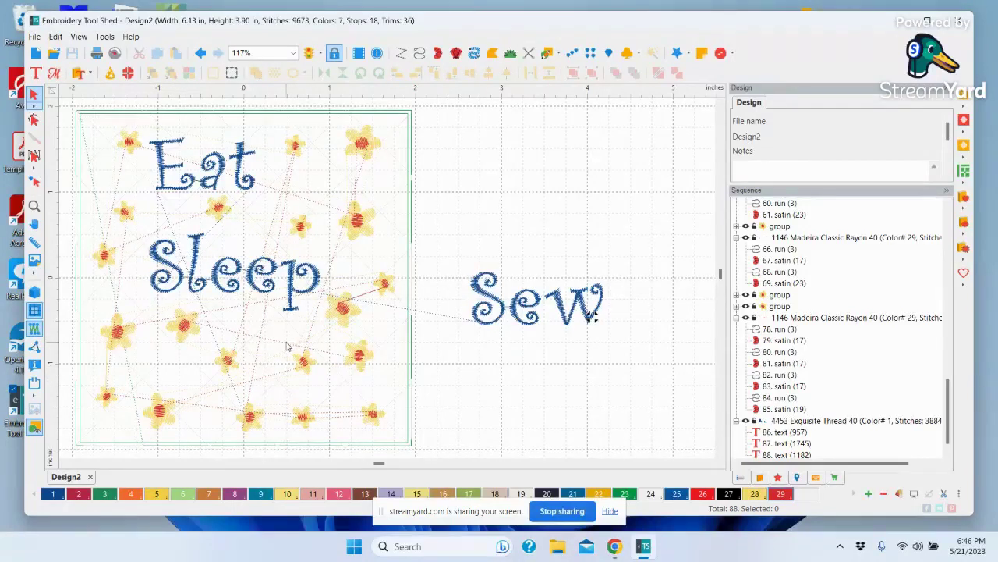
# Group the pieces of each of the two small flowers below "Sleep" into its own separate flower group
pyautogui.moveTo(286, 346); pyautogui.dragTo(326, 388)
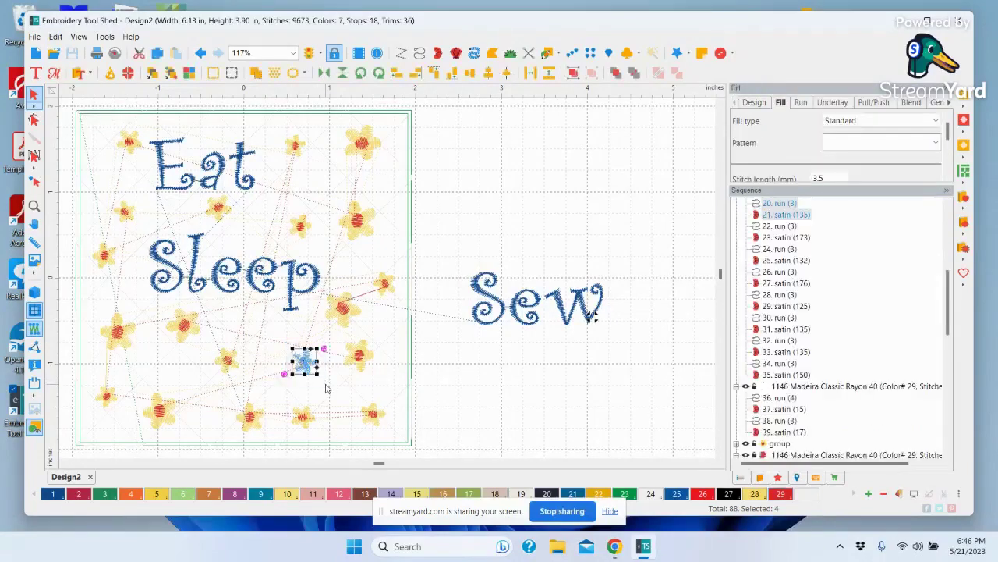
pyautogui.rightClick(305, 365)
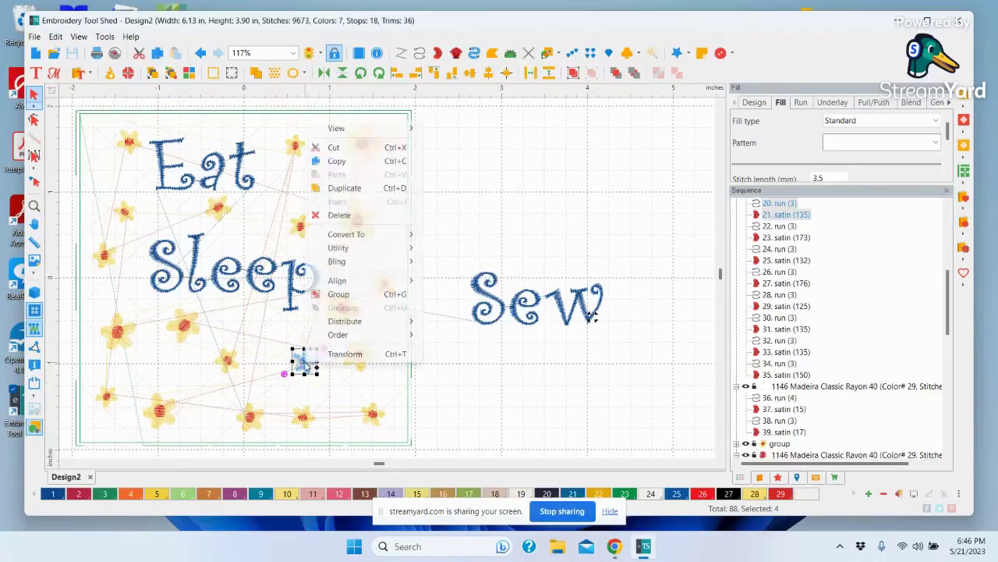
pyautogui.click(337, 295)
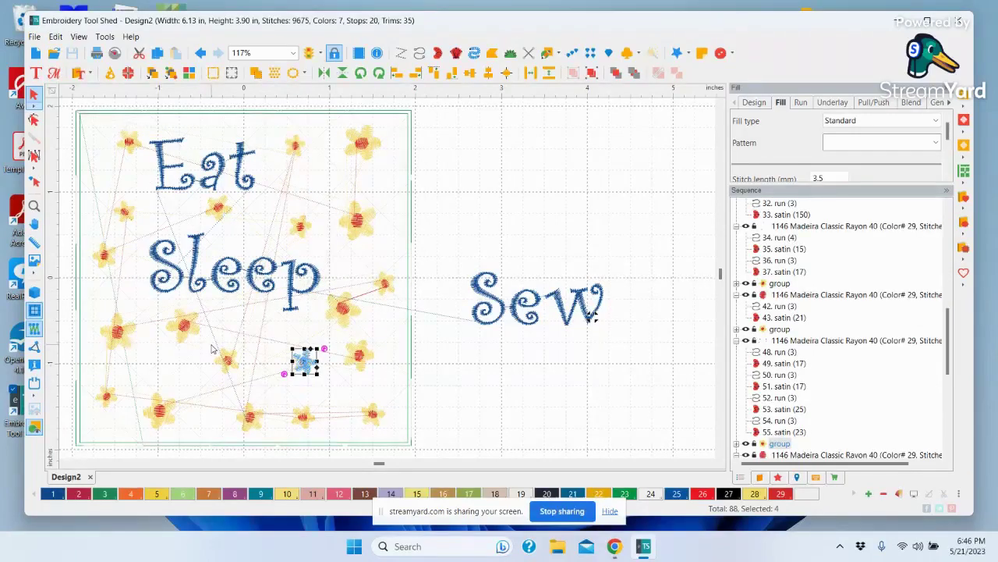
pyautogui.moveTo(212, 344); pyautogui.dragTo(245, 383)
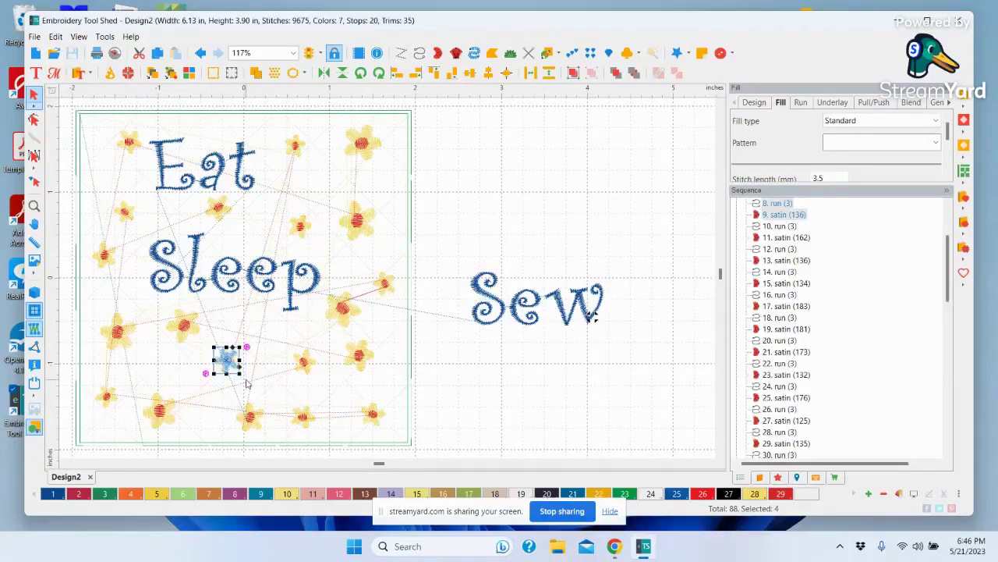
pyautogui.rightClick(226, 359)
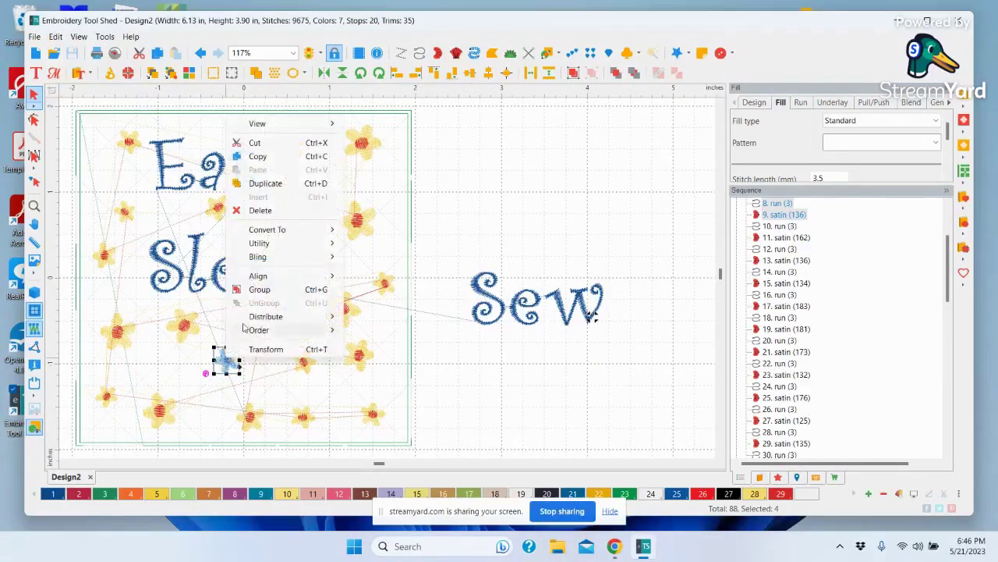
pyautogui.click(260, 289)
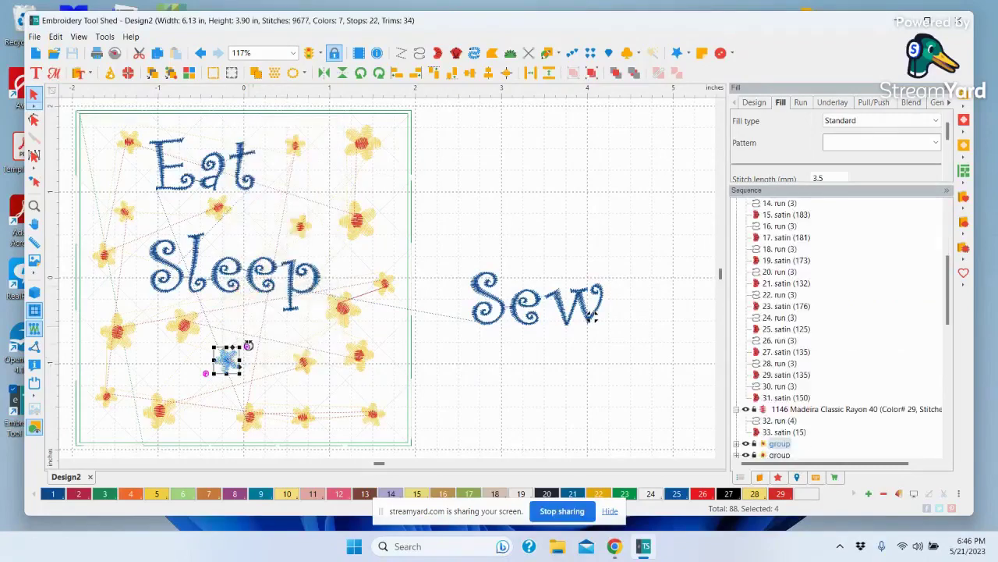
# Move one grouped flower to the left of "Eat" and the other toward the frame's lower edge, clearing the area under "Sleep"
pyautogui.moveTo(226, 360); pyautogui.dragTo(104, 174)
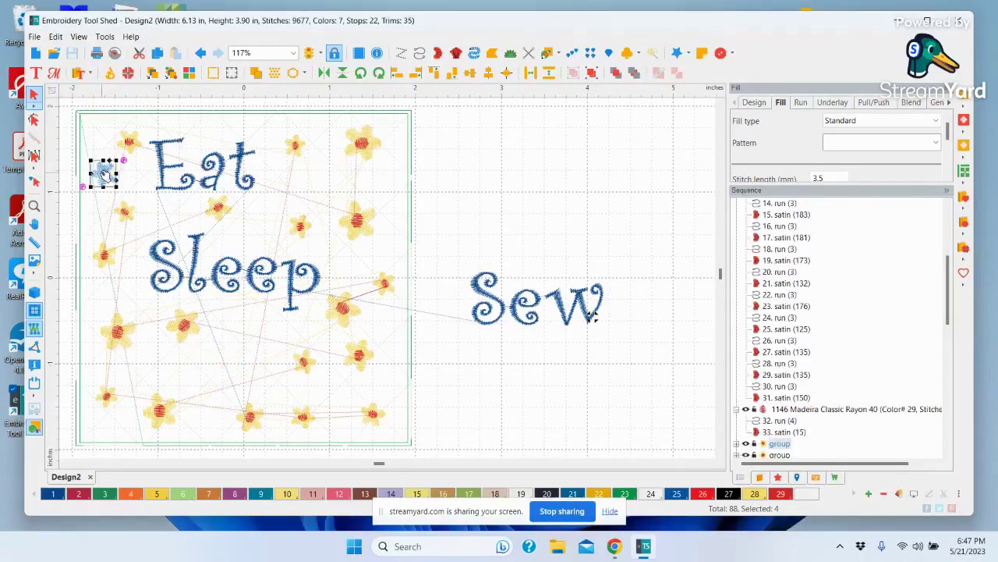
pyautogui.click(306, 361)
pyautogui.moveTo(307, 361); pyautogui.dragTo(219, 396)
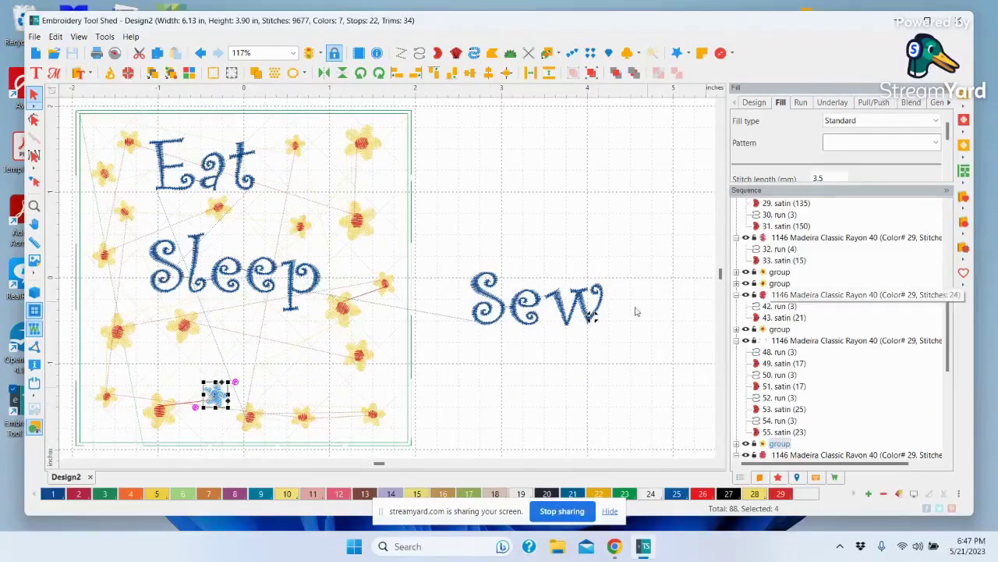
# Place "Sew" inside the frame beneath "Sleep" and position the small grouped flower between the two words
pyautogui.click(537, 306)
pyautogui.moveTo(537, 306); pyautogui.dragTo(269, 365)
pyautogui.moveTo(220, 398); pyautogui.dragTo(259, 320)
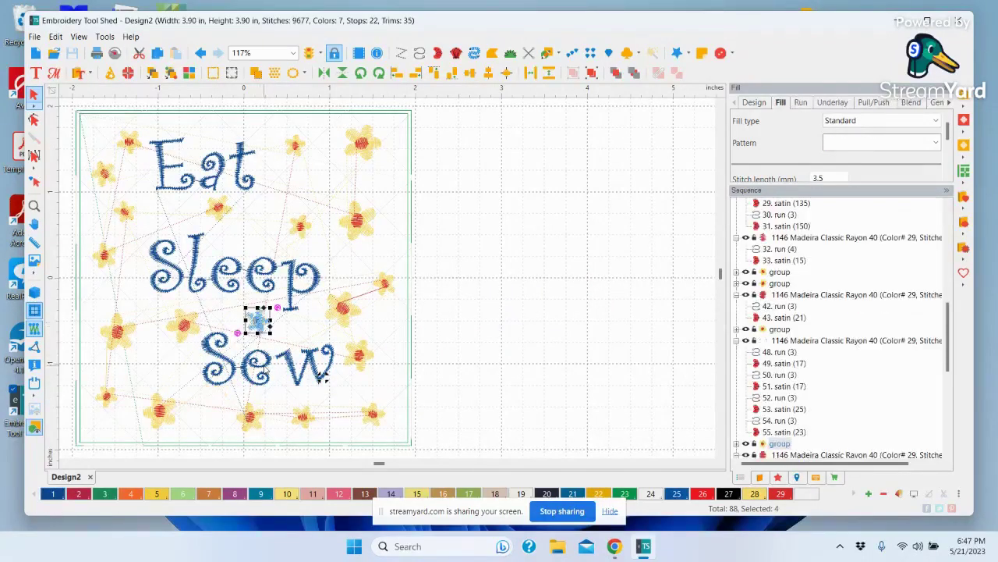
pyautogui.moveTo(267, 366); pyautogui.dragTo(252, 374)
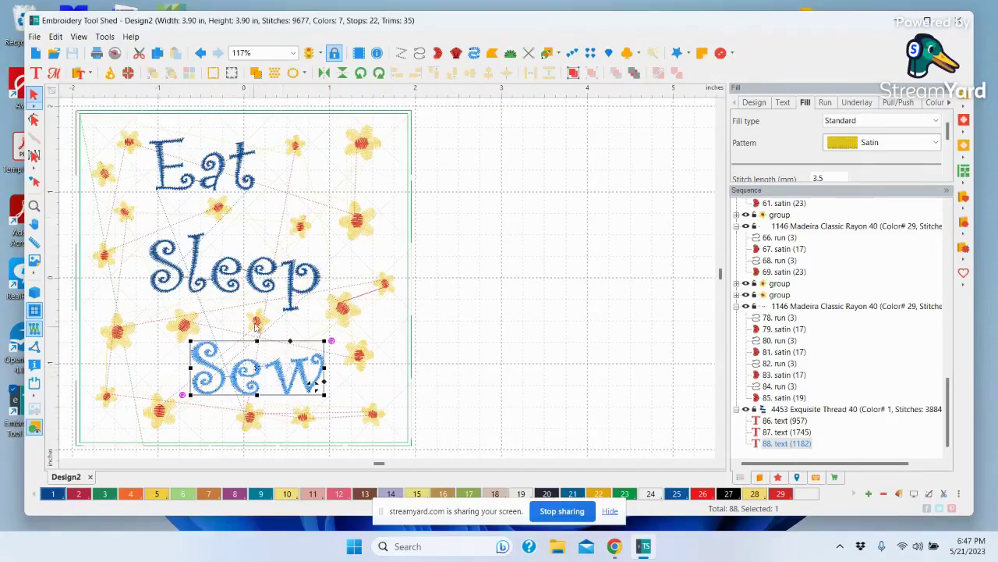
pyautogui.moveTo(256, 326); pyautogui.dragTo(267, 331)
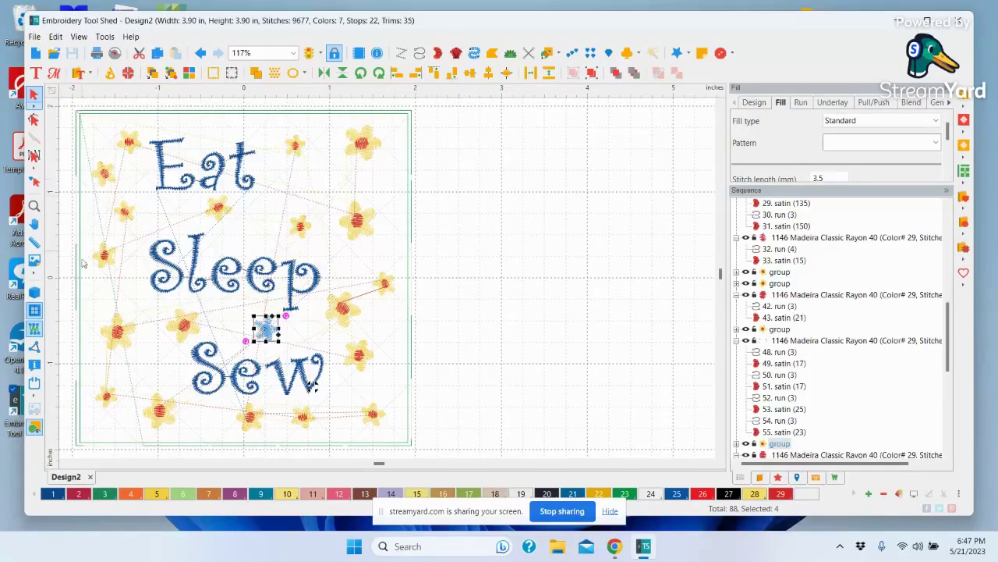
# Group the small flower beneath the "w" of "Sew" and move it to the right of "Eat", near the two large flowers
pyautogui.click(284, 406)
pyautogui.moveTo(284, 406); pyautogui.dragTo(324, 442)
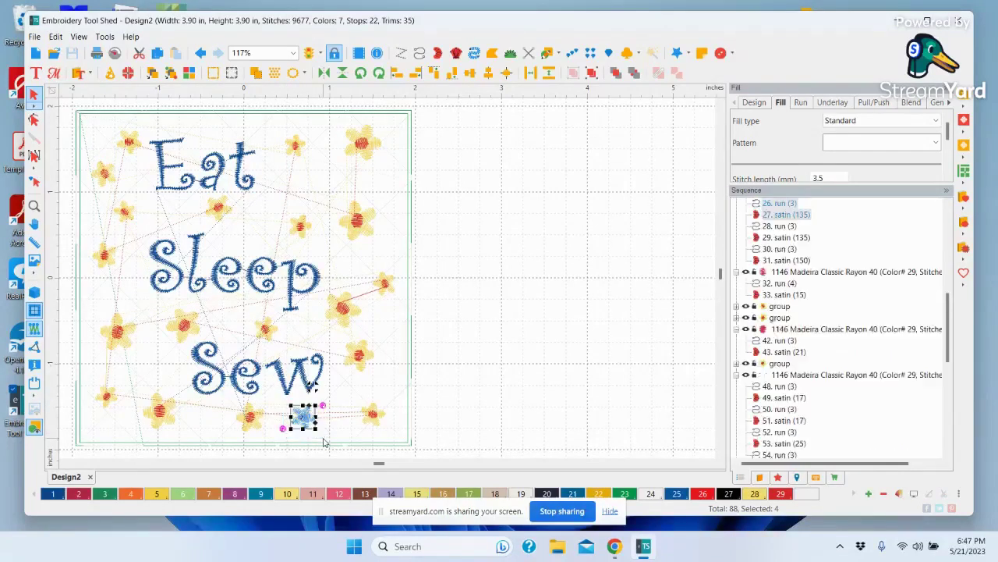
pyautogui.rightClick(310, 387)
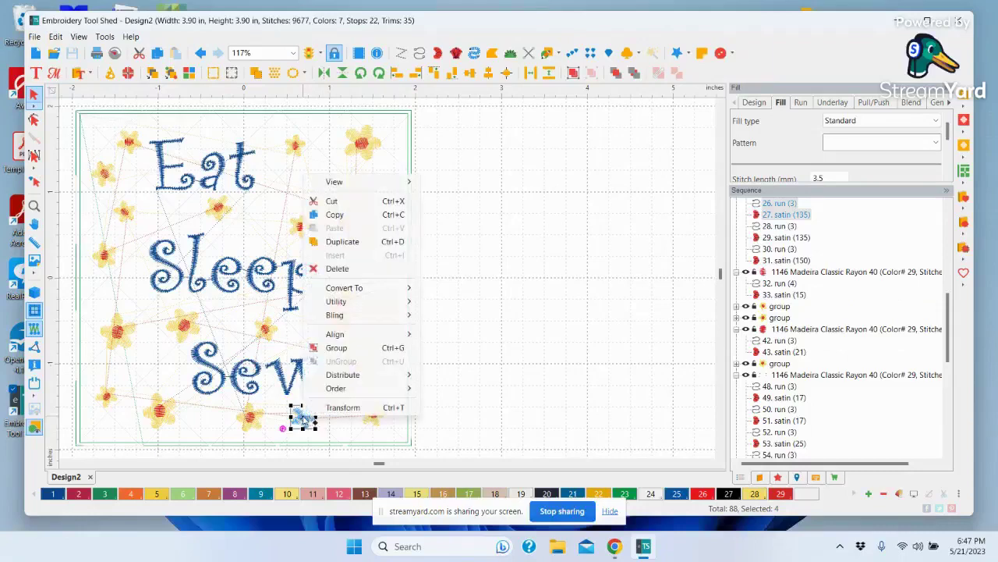
pyautogui.click(335, 349)
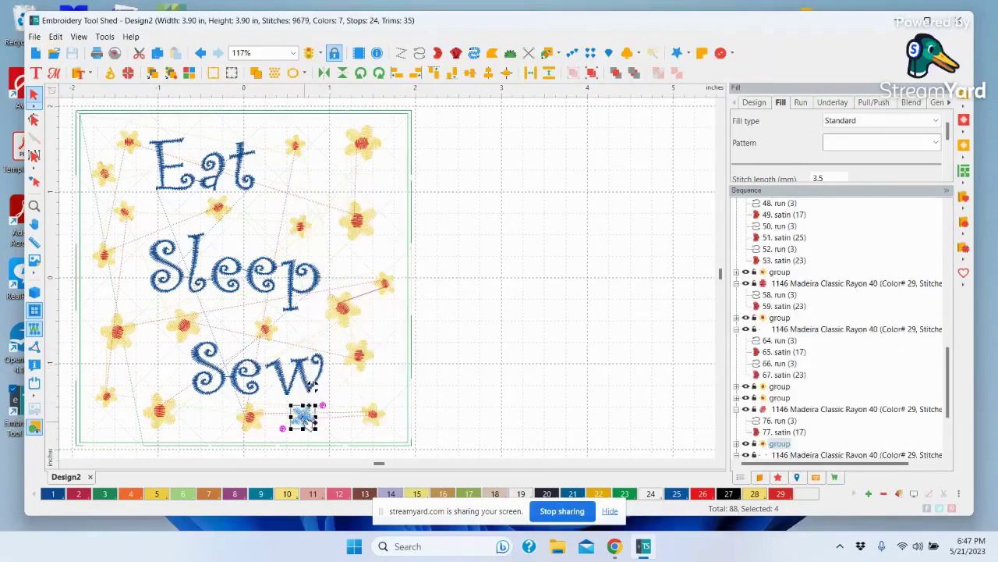
pyautogui.moveTo(308, 421); pyautogui.dragTo(329, 184)
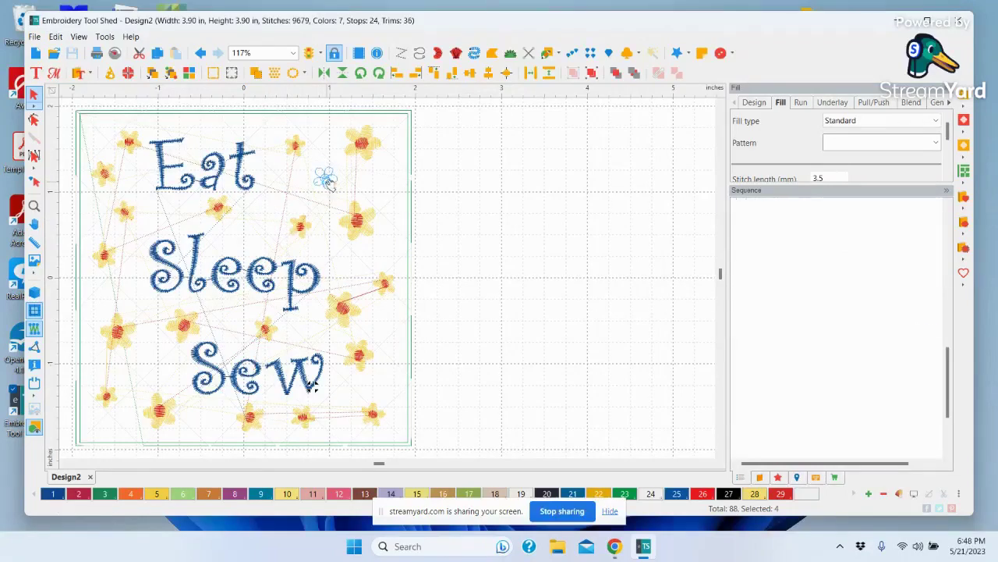
# Group the small flower in the frame's lower-right corner and shift it slightly left along the lower edge
pyautogui.moveTo(354, 400); pyautogui.dragTo(393, 435)
pyautogui.rightClick(374, 416)
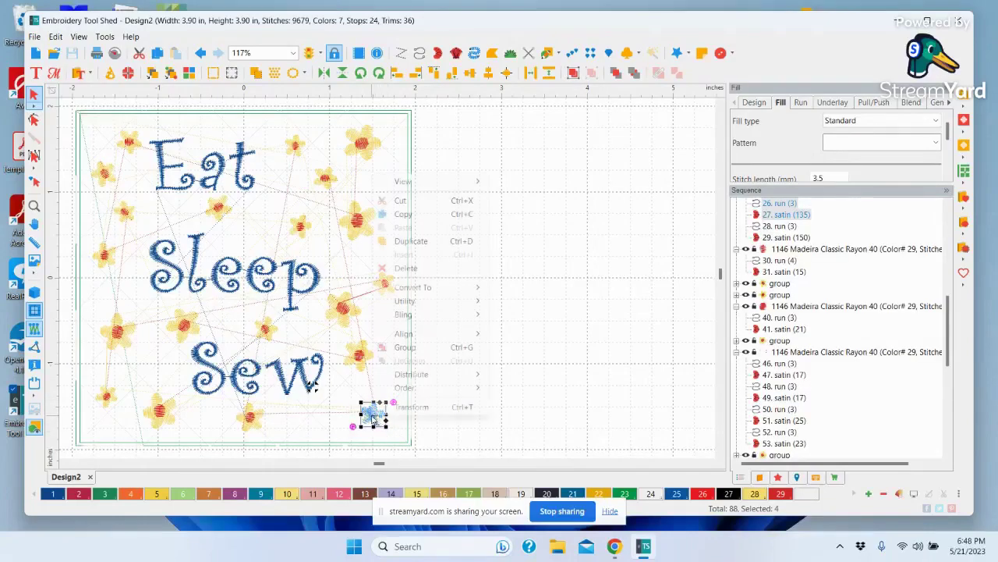
pyautogui.click(404, 348)
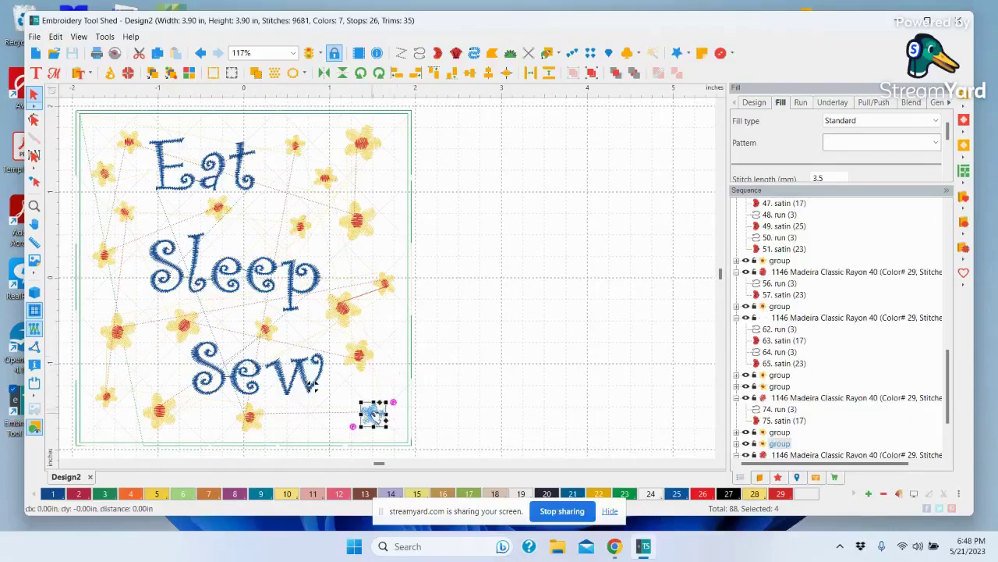
pyautogui.moveTo(373, 416); pyautogui.dragTo(351, 417)
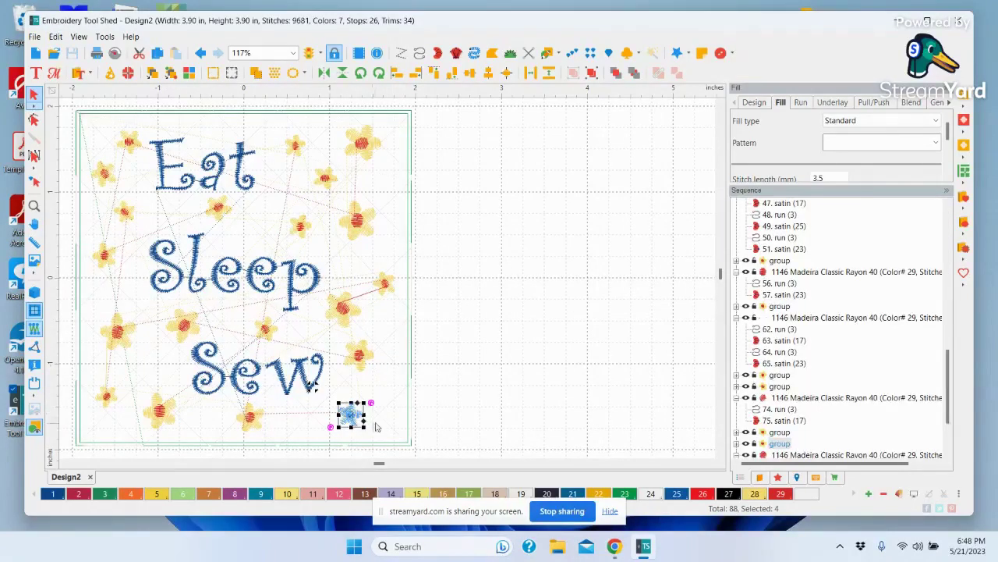
# Group the flower to the right of "Sew", shift it slightly right and down, and clear the selection
pyautogui.moveTo(337, 341); pyautogui.dragTo(380, 382)
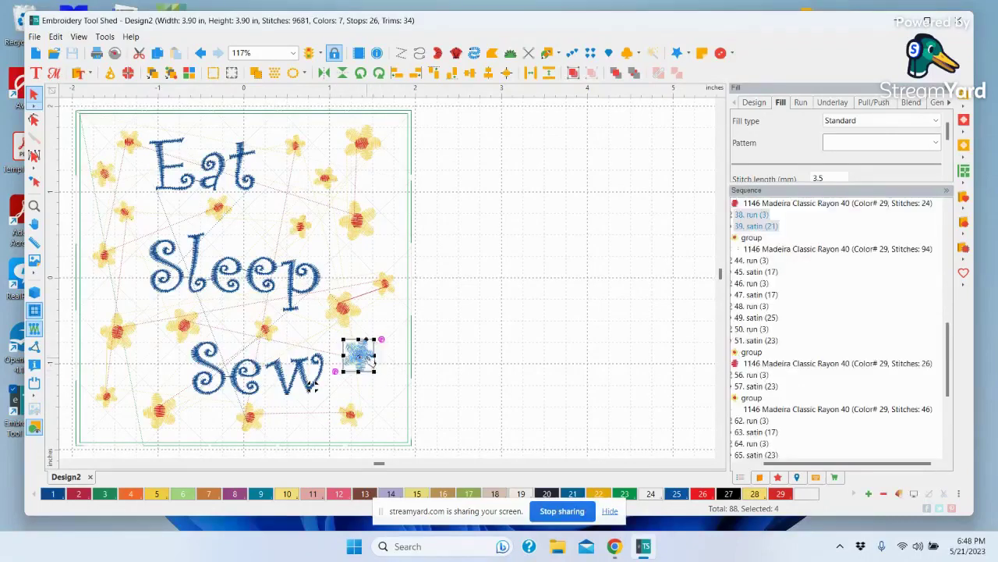
pyautogui.rightClick(358, 353)
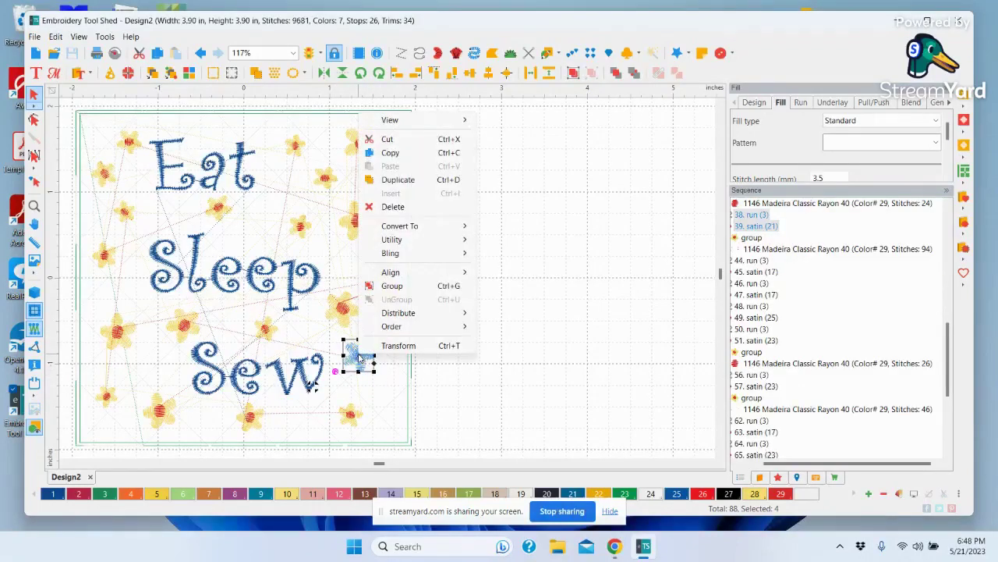
pyautogui.click(391, 286)
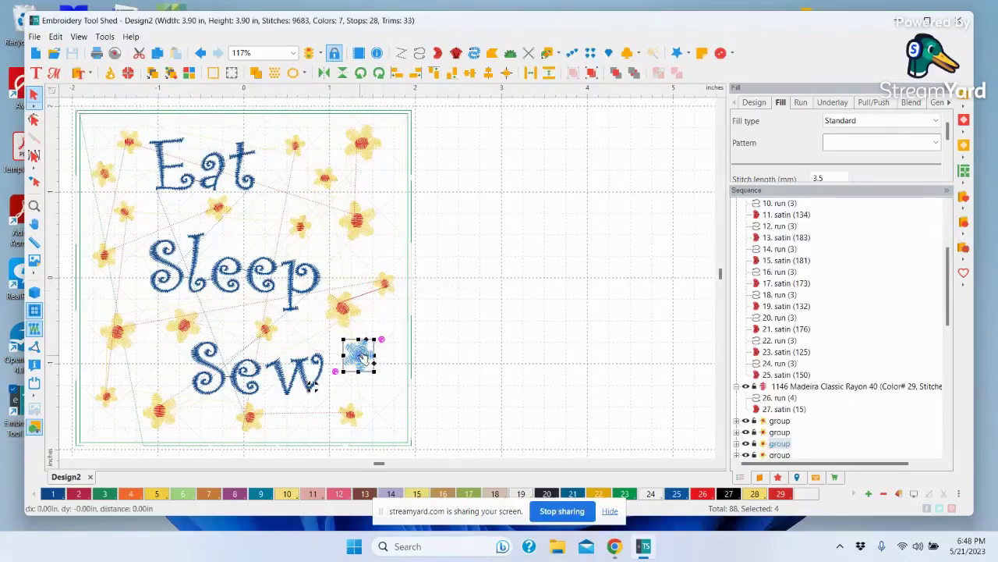
pyautogui.moveTo(362, 357); pyautogui.dragTo(375, 364)
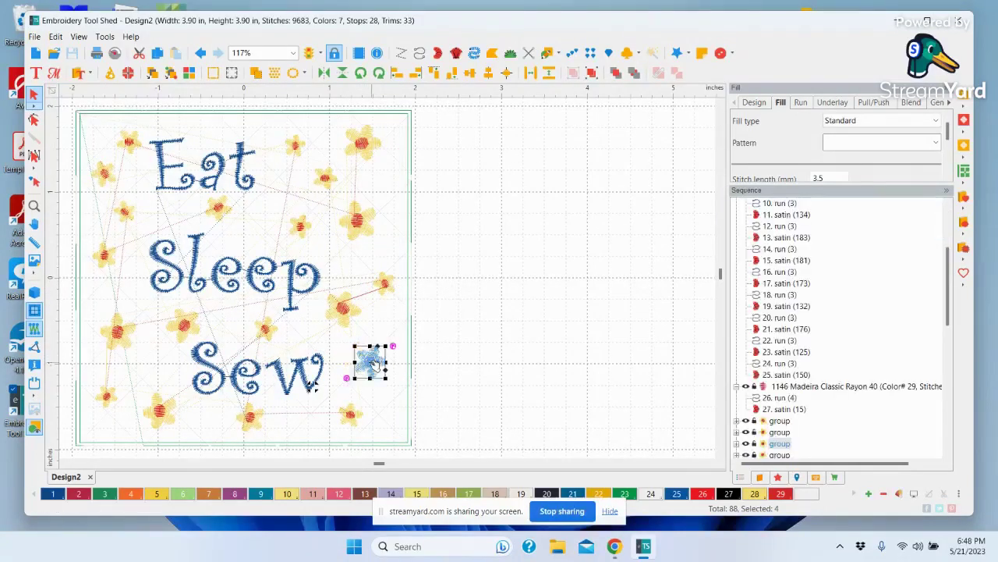
pyautogui.click(628, 331)
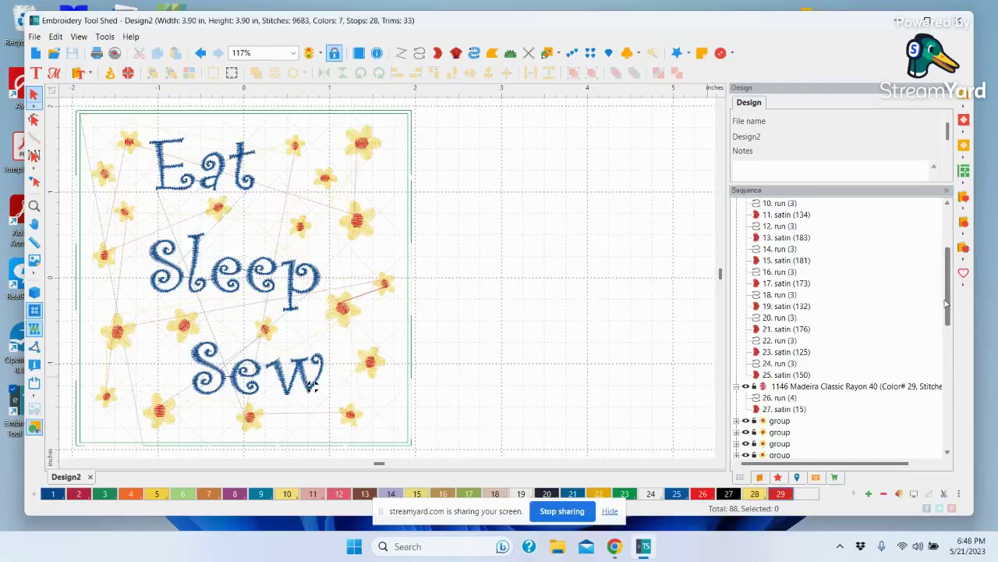
# Collapse the 1023 Madeira Classic Rayon 40 colour and a 1146 colour in the sequence, and select all objects of colour 1023
pyautogui.moveTo(945, 302); pyautogui.dragTo(945, 260)
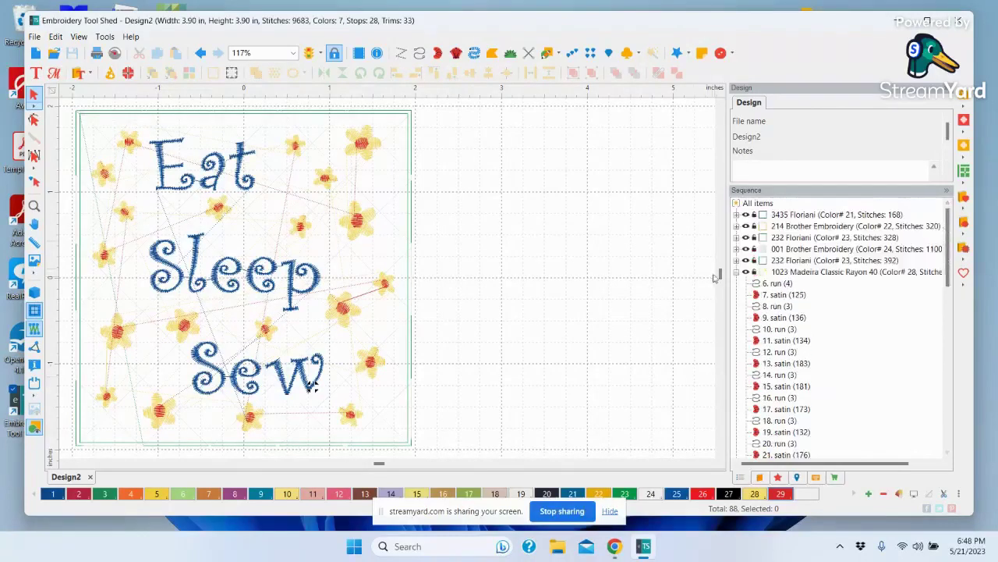
pyautogui.click(737, 273)
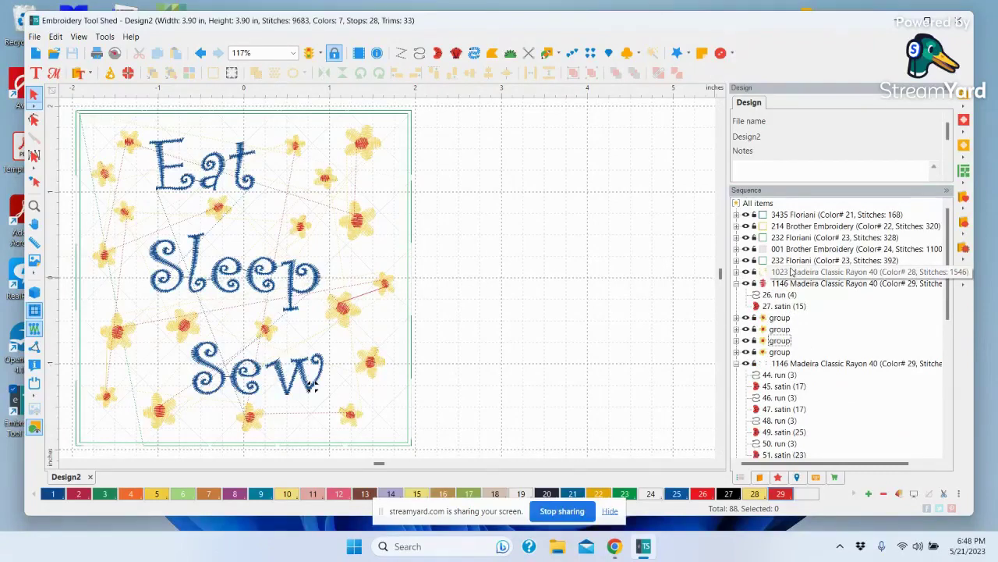
pyautogui.click(737, 364)
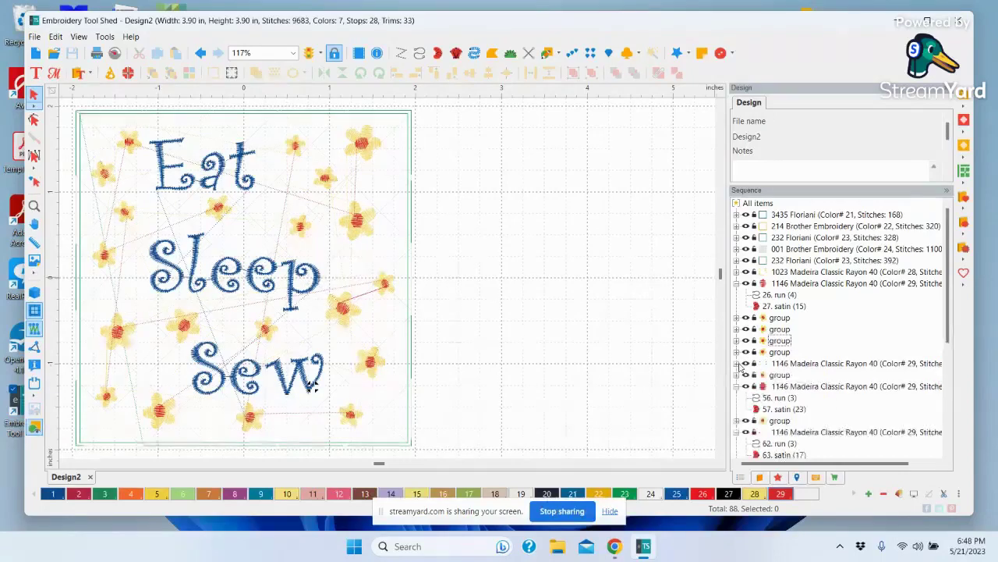
pyautogui.click(776, 273)
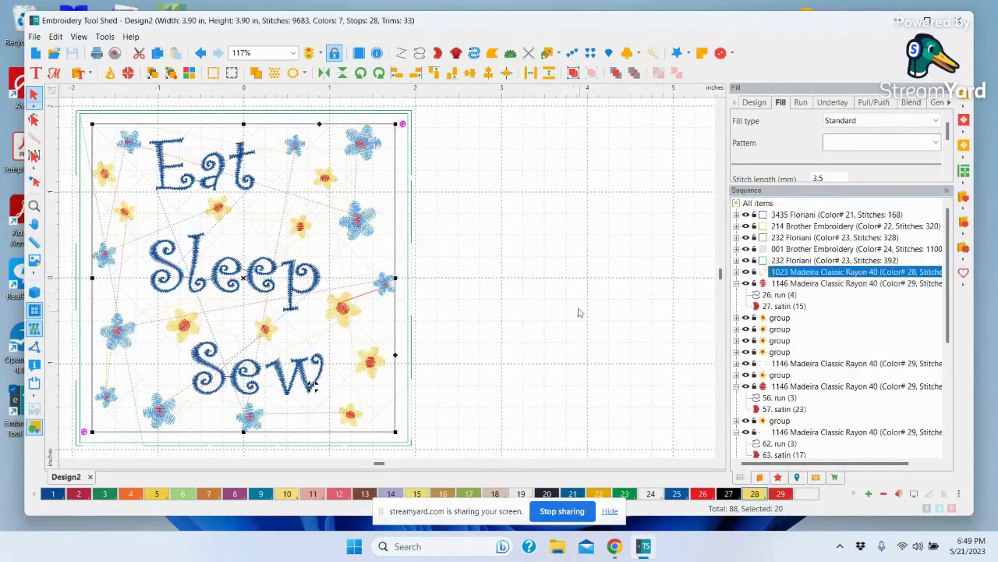
# Expand the 1023 Madeira Classic Rayon 40 colour, then group the small flower directly right of "Eat" and clear the selection
pyautogui.click(601, 300)
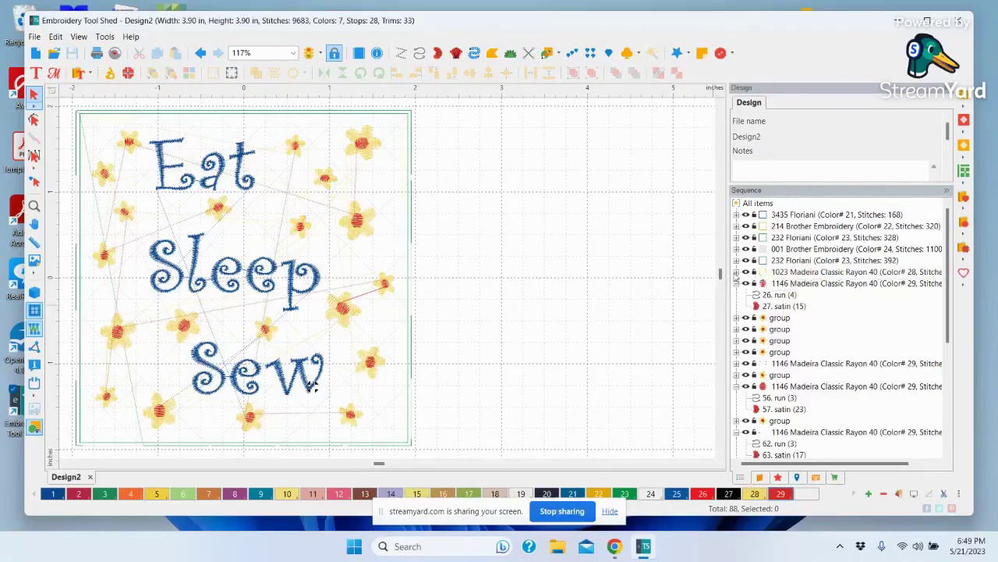
pyautogui.click(736, 272)
pyautogui.click(777, 228)
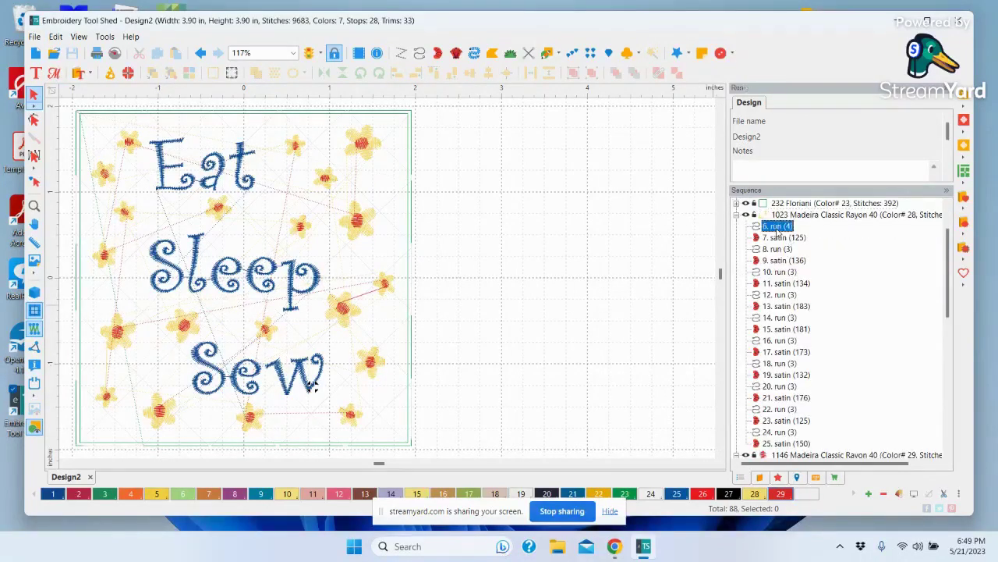
pyautogui.keyDown('shift'); pyautogui.click(780, 238); pyautogui.keyUp('shift')
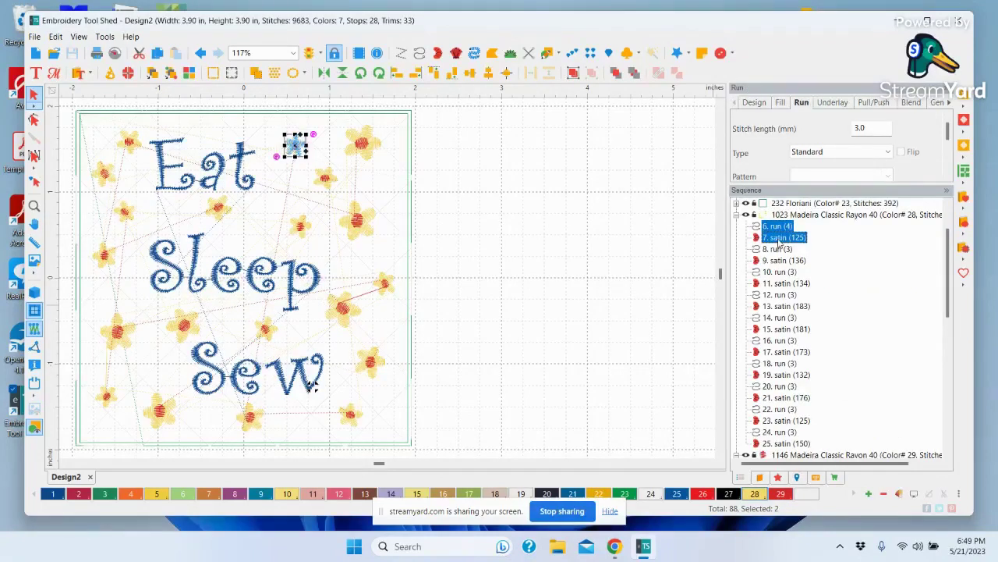
pyautogui.click(525, 225)
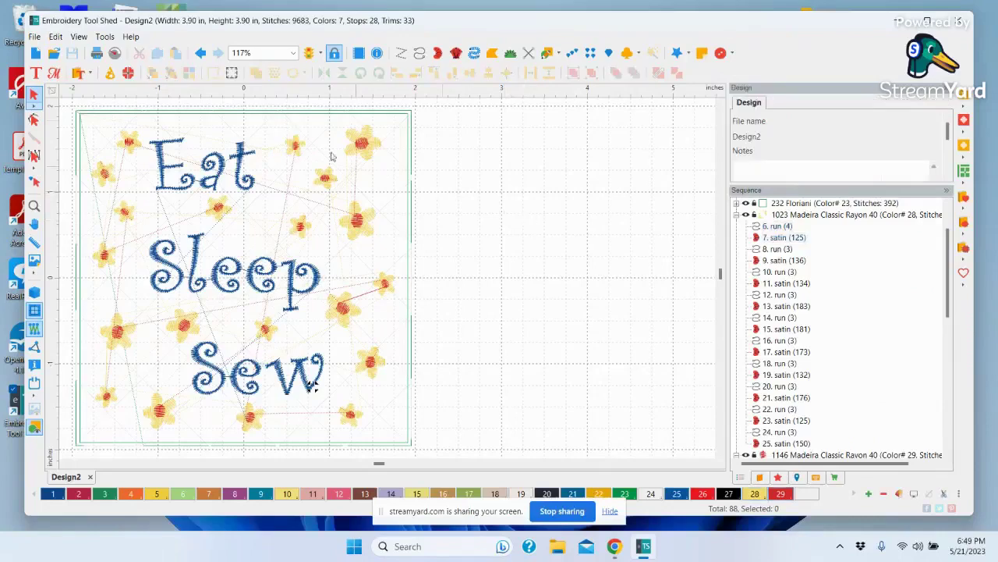
pyautogui.moveTo(285, 148); pyautogui.dragTo(318, 176)
pyautogui.rightClick(296, 147)
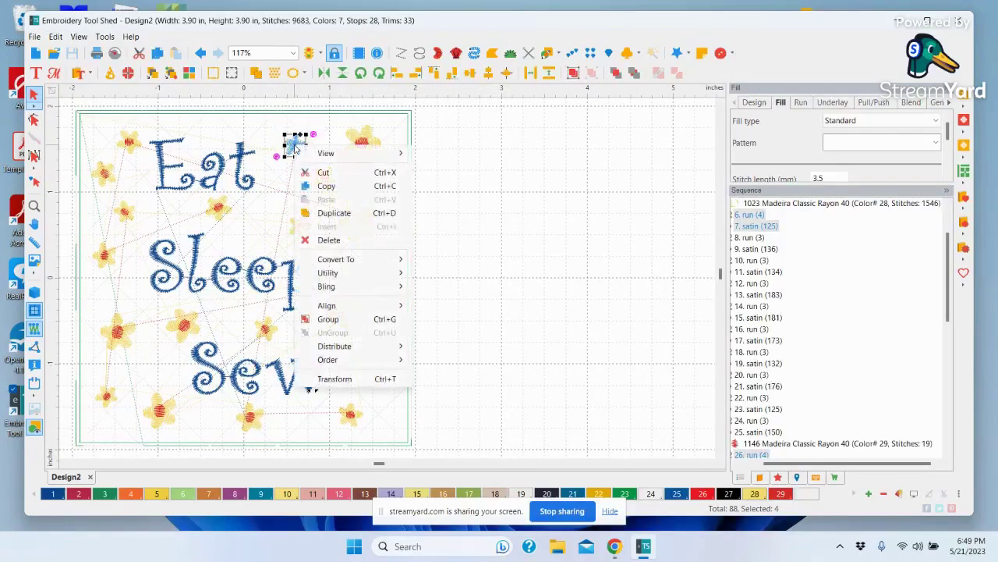
pyautogui.click(328, 319)
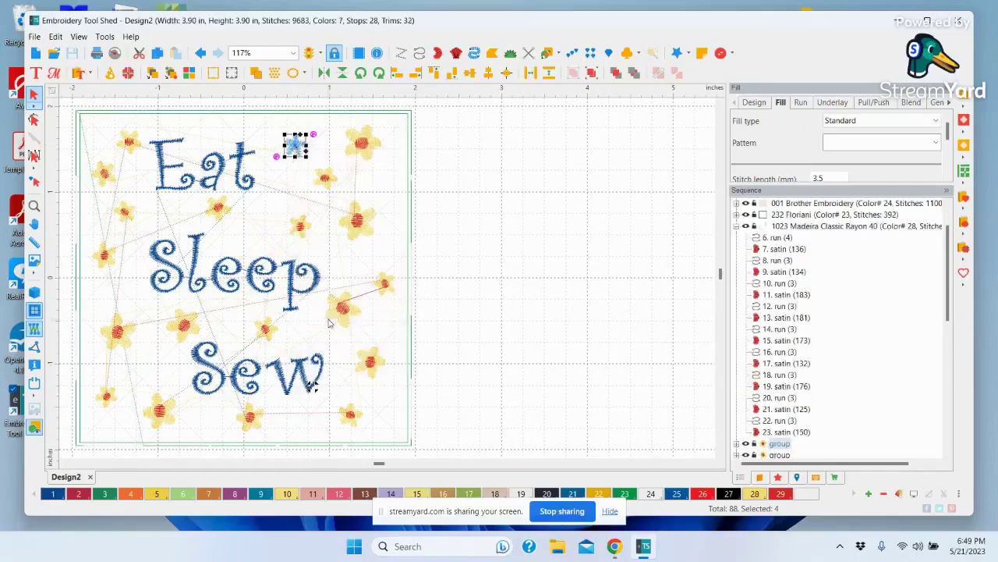
pyautogui.click(515, 294)
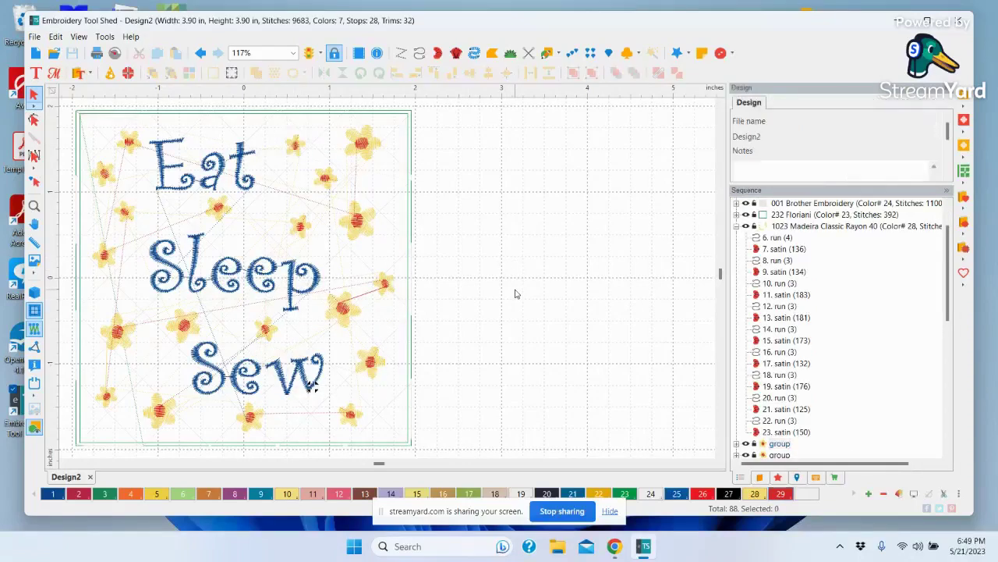
pyautogui.click(362, 144)
pyautogui.click(598, 244)
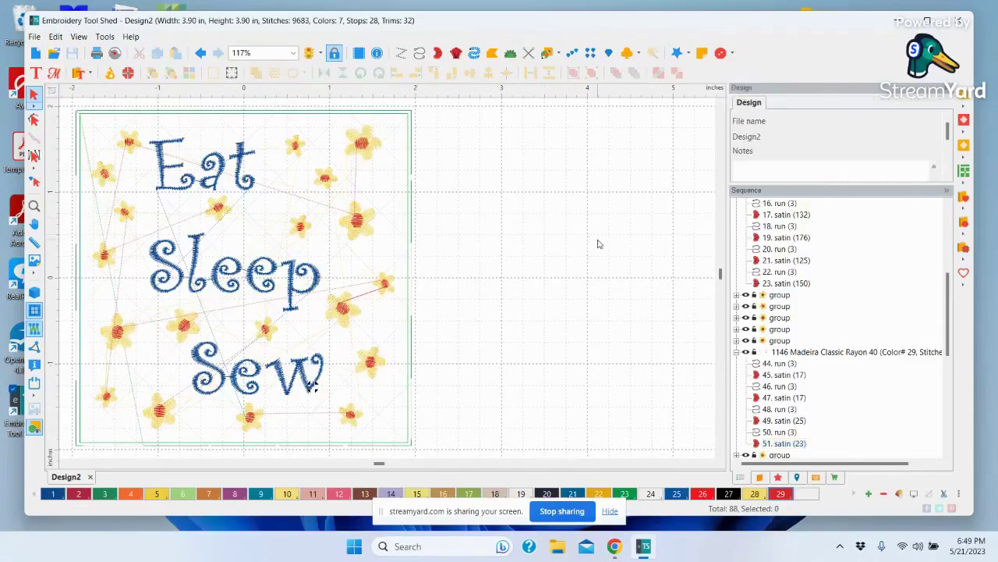
pyautogui.click(335, 123)
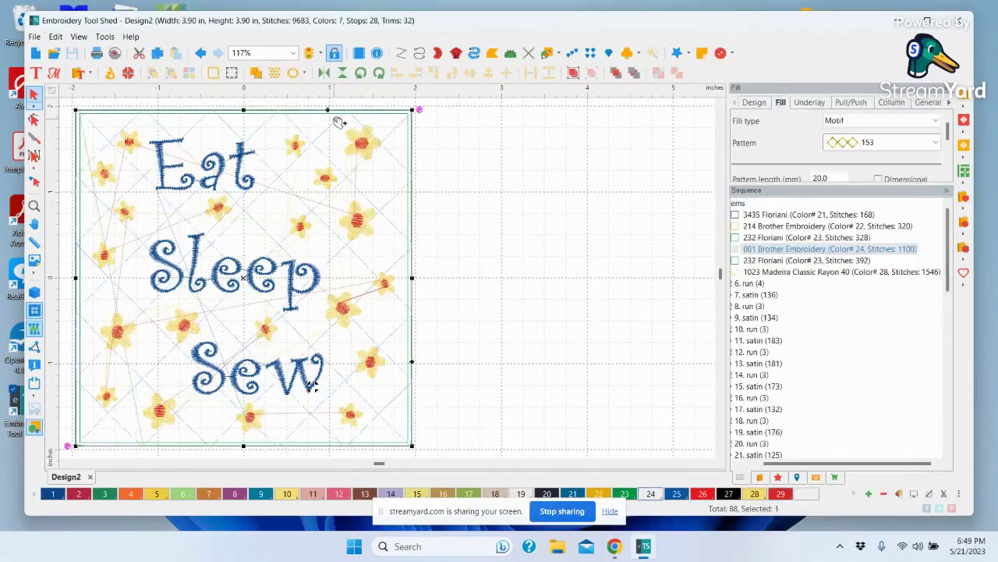
pyautogui.click(570, 221)
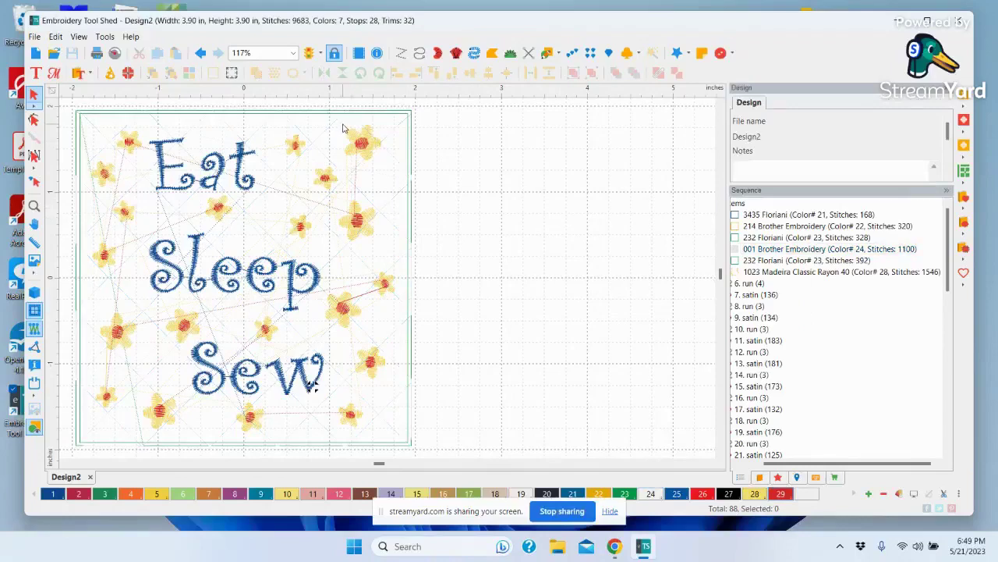
pyautogui.moveTo(341, 125); pyautogui.dragTo(394, 164)
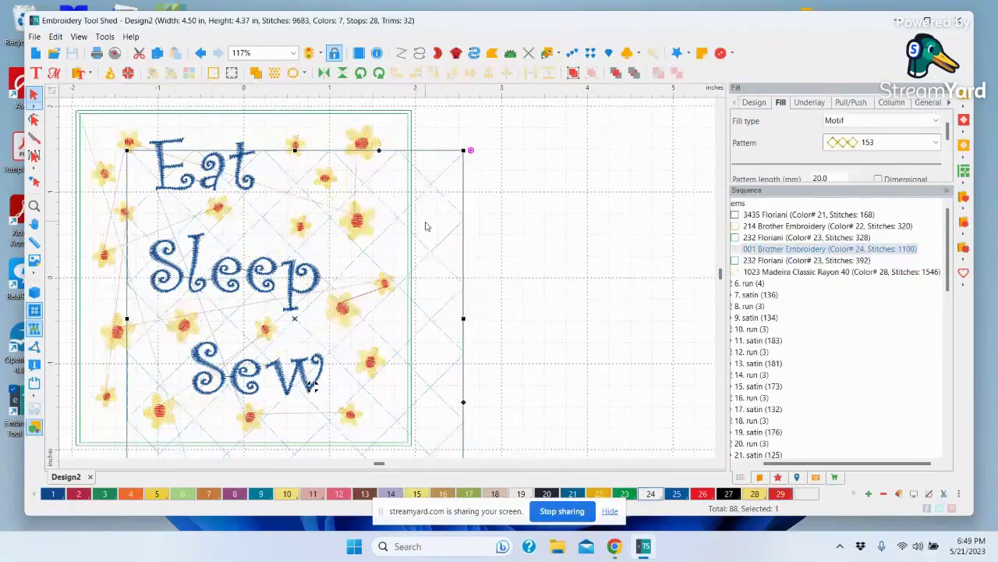
pyautogui.click(200, 52)
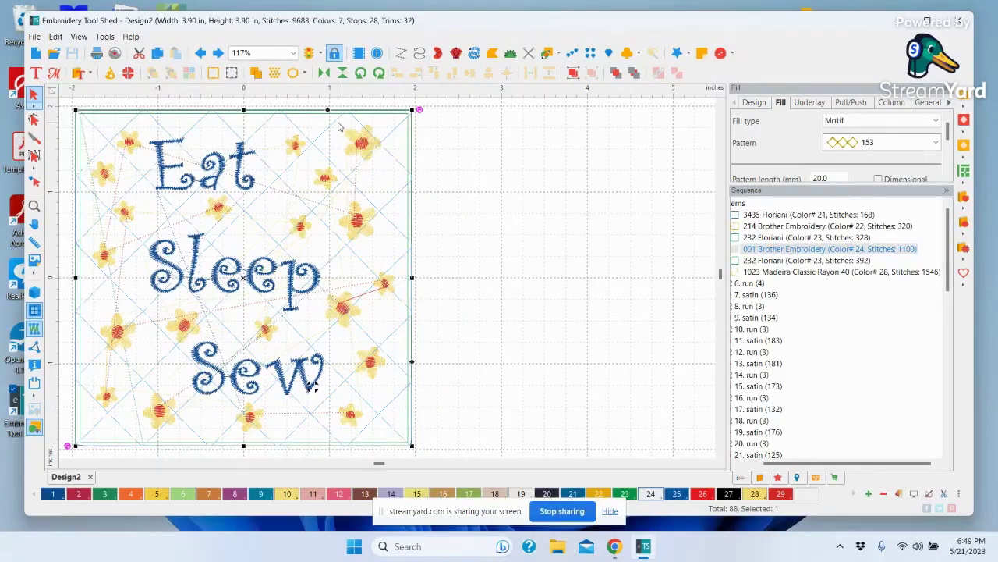
pyautogui.press('Escape')
# Group the petals and centre of the large flower in the frame's upper-right corner
pyautogui.moveTo(341, 127); pyautogui.dragTo(396, 181)
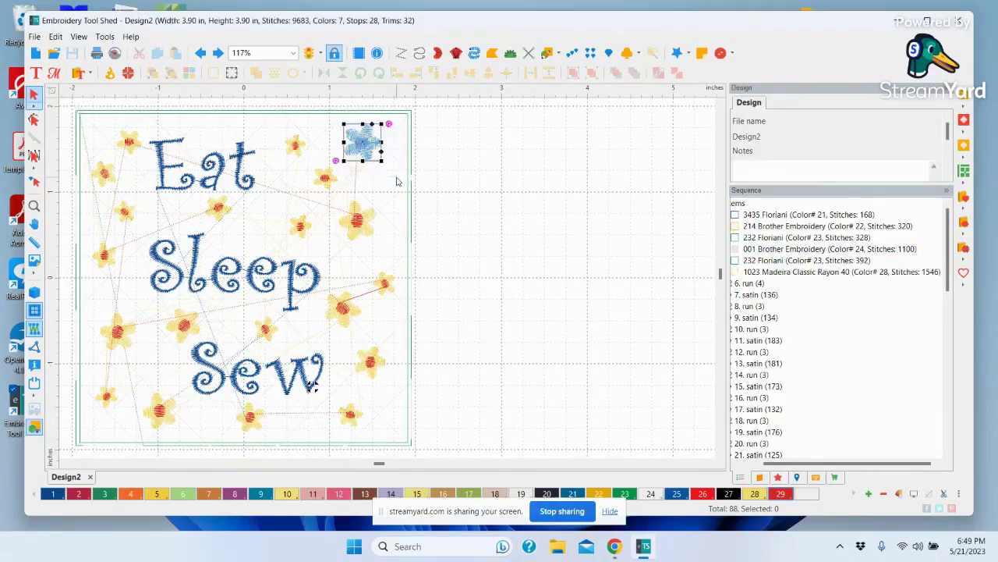
pyautogui.rightClick(364, 148)
pyautogui.click(397, 321)
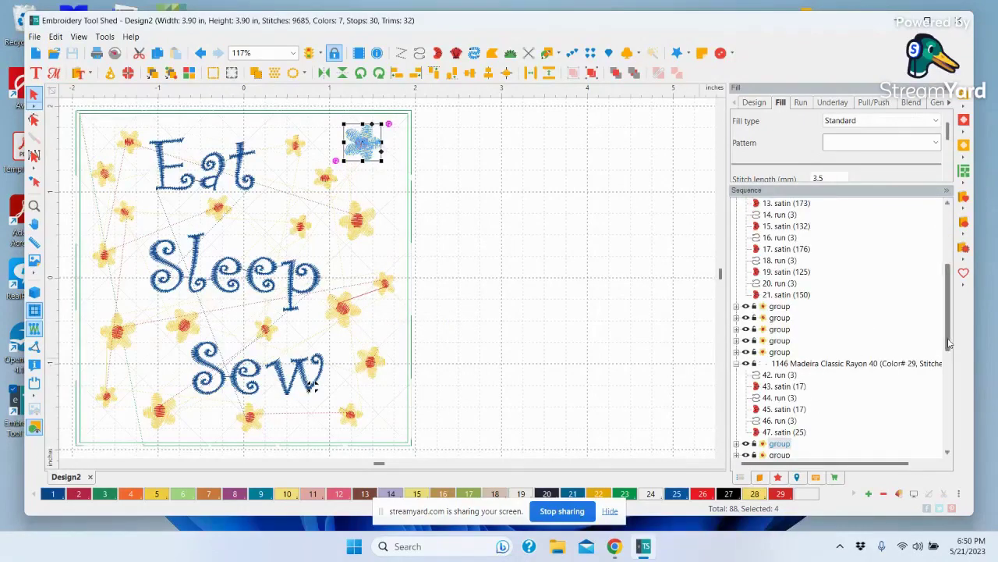
# Locate the next ungrouped flower from the first objects of colour 1023 and group that small flower left of "Sleep"
pyautogui.moveTo(947, 344); pyautogui.dragTo(943, 287)
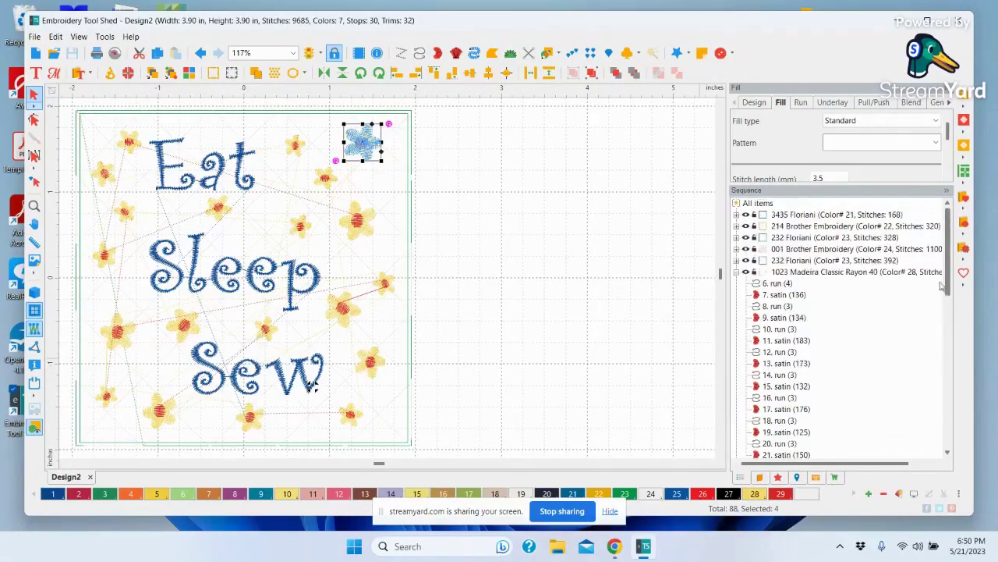
pyautogui.click(780, 284)
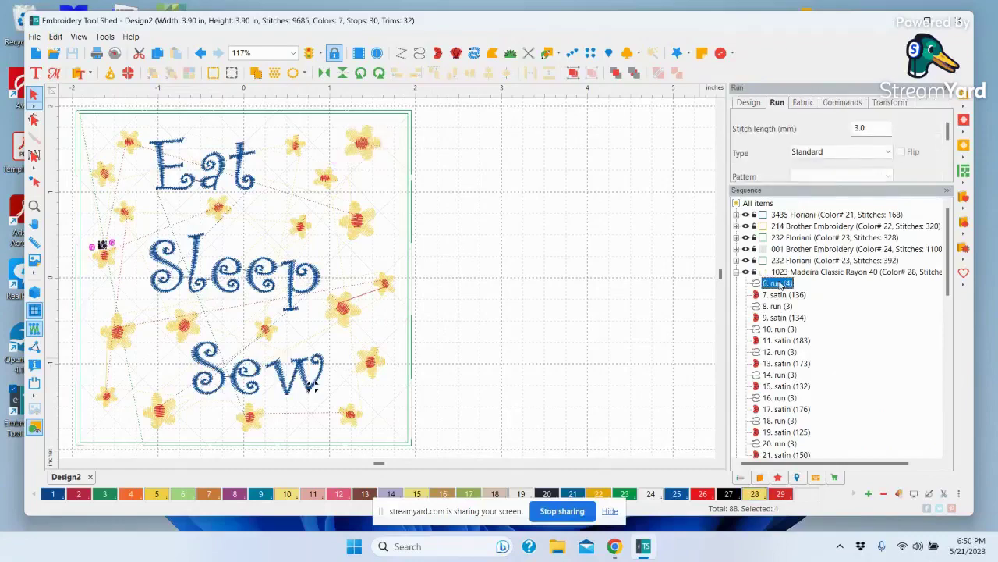
pyautogui.keyDown('shift'); pyautogui.click(782, 294); pyautogui.keyUp('shift')
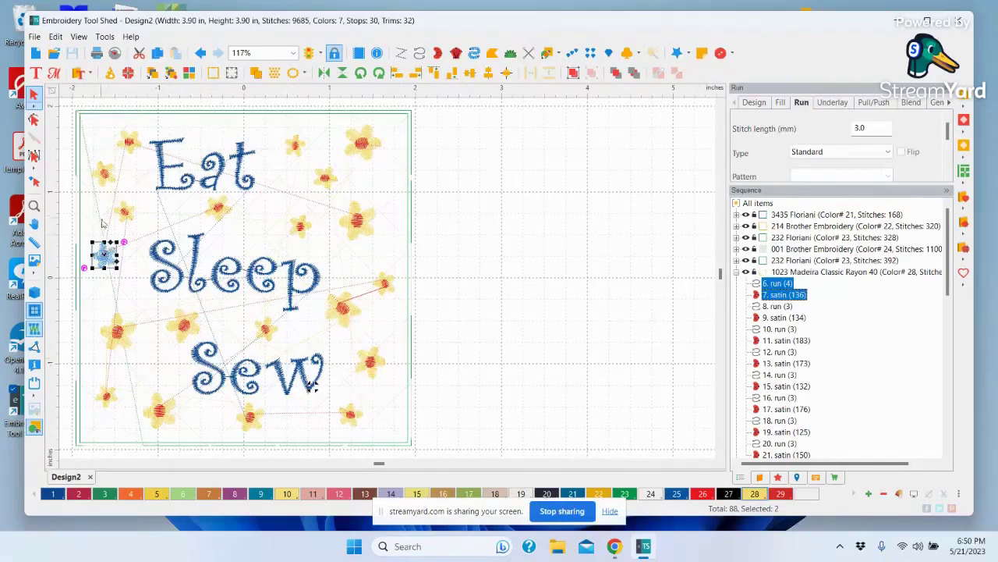
pyautogui.click(129, 251)
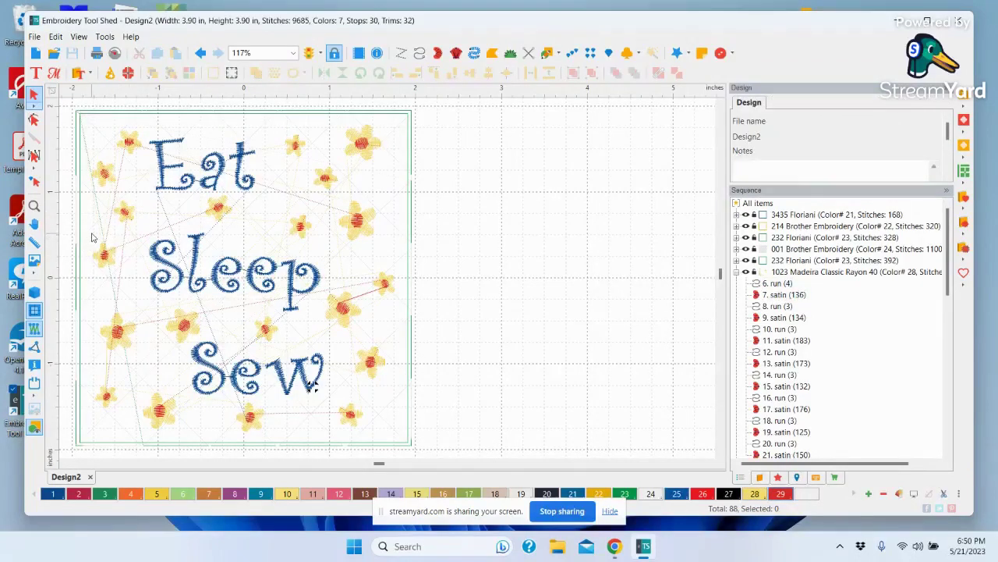
pyautogui.moveTo(91, 236); pyautogui.dragTo(126, 285)
pyautogui.rightClick(104, 257)
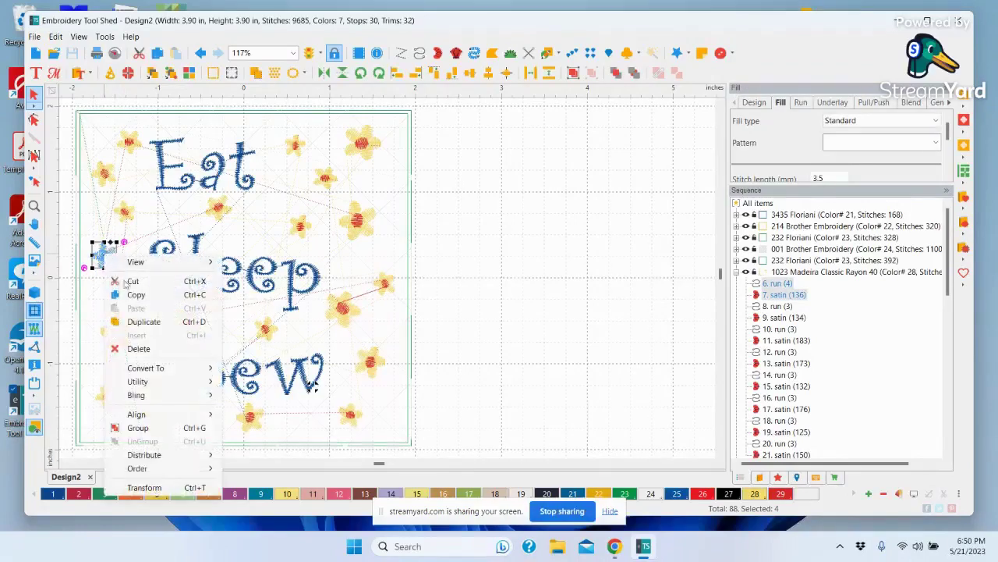
pyautogui.click(142, 429)
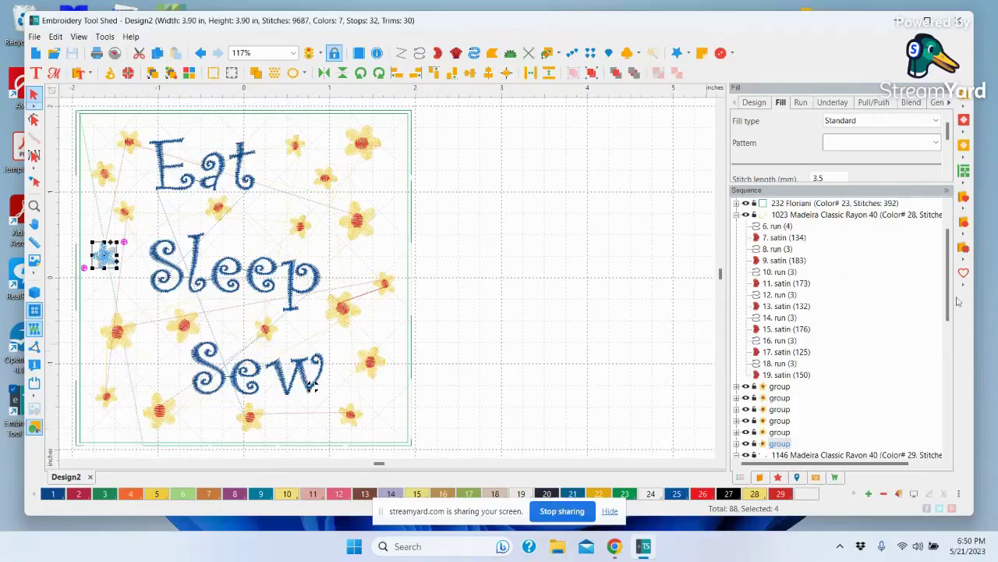
# Group the small flower at the upper left of "Eat", found from the first run object of colour 1023, and clear the selection
pyautogui.scroll(2, 948, 304)
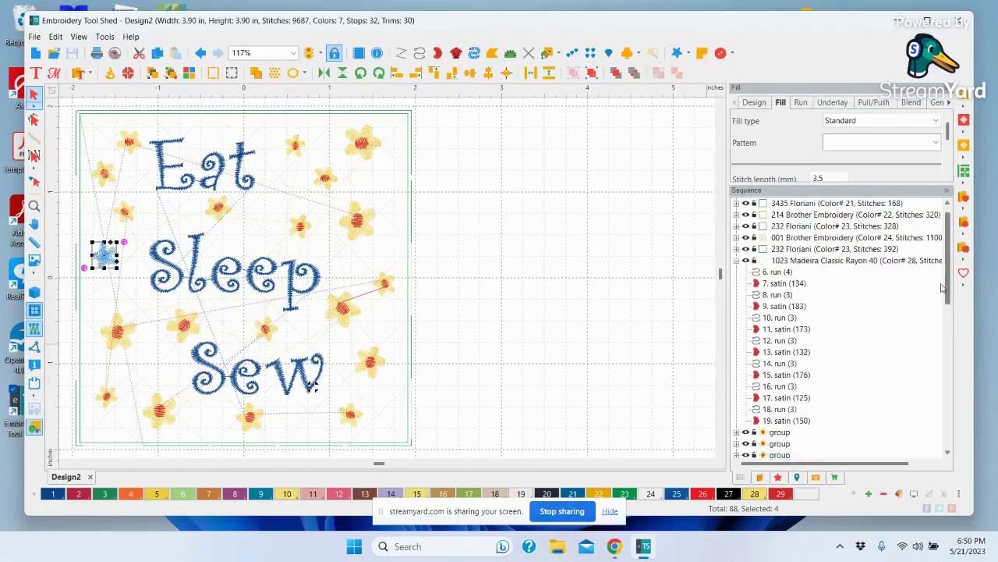
pyautogui.click(777, 271)
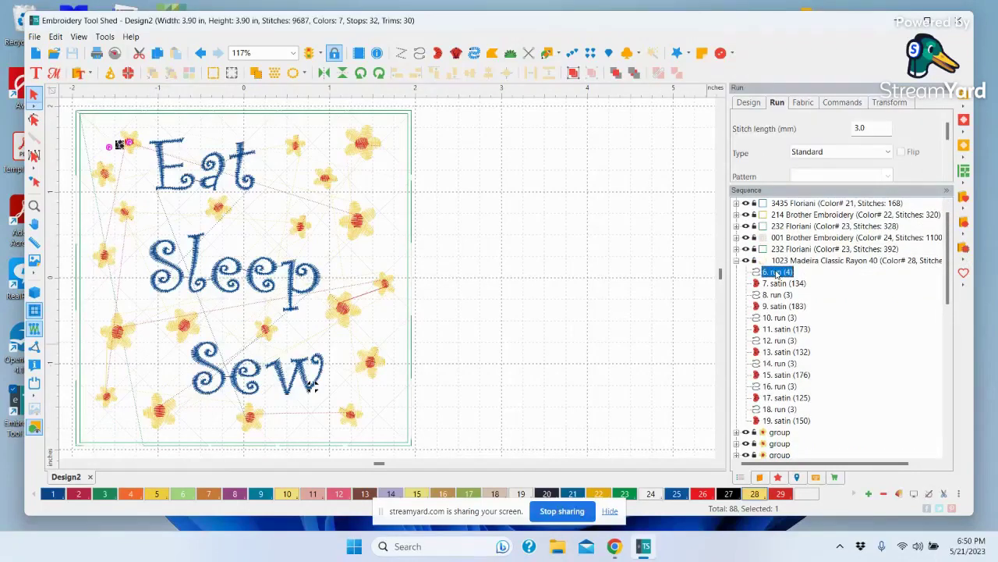
pyautogui.click(105, 124)
pyautogui.moveTo(108, 125); pyautogui.dragTo(148, 163)
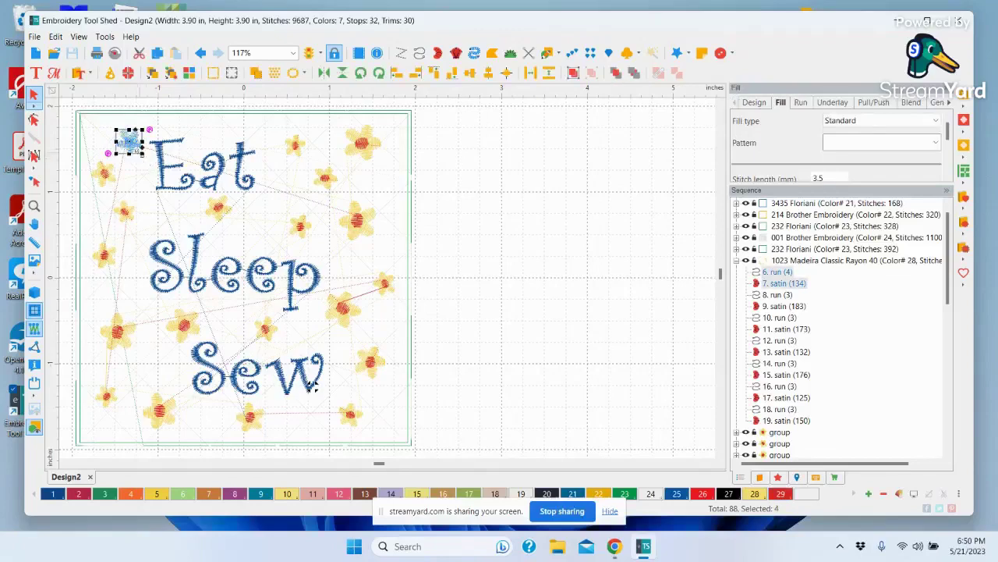
pyautogui.rightClick(127, 138)
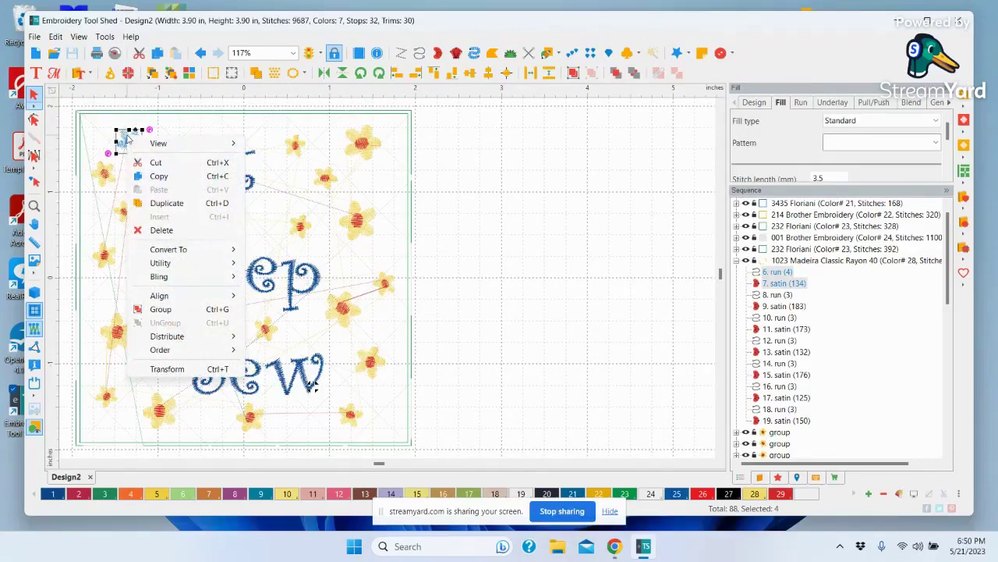
pyautogui.click(161, 310)
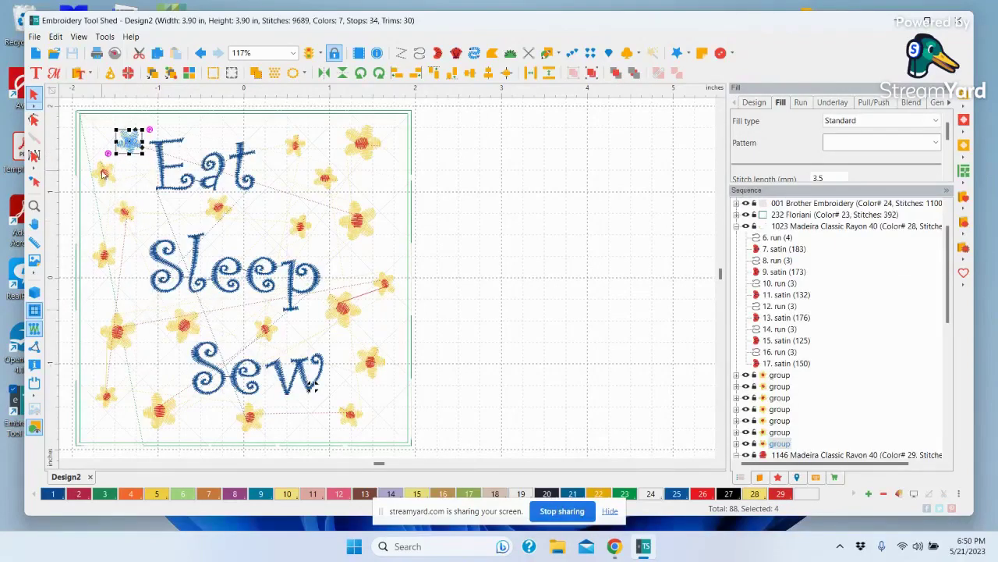
pyautogui.moveTo(132, 141); pyautogui.dragTo(105, 173)
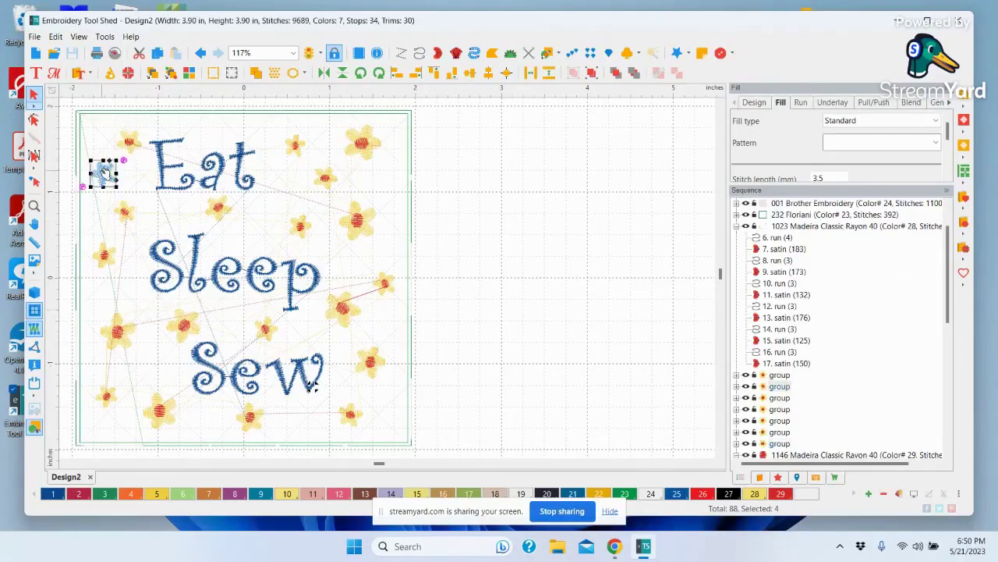
pyautogui.click(512, 281)
# Group the large flower near the frame's right edge, between the "Eat" and "Sleep" lines, and clear the selection
pyautogui.click(774, 238)
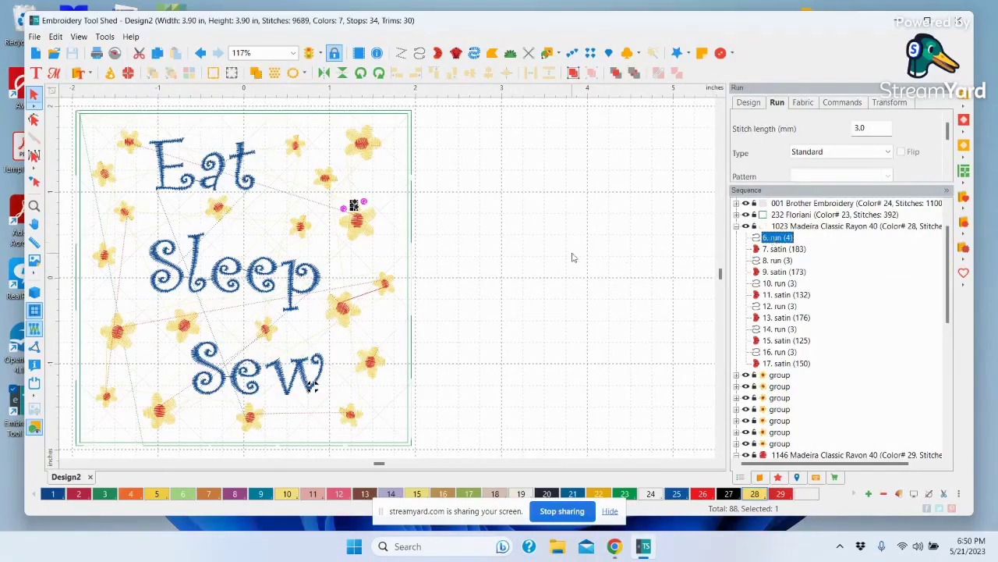
pyautogui.click(603, 262)
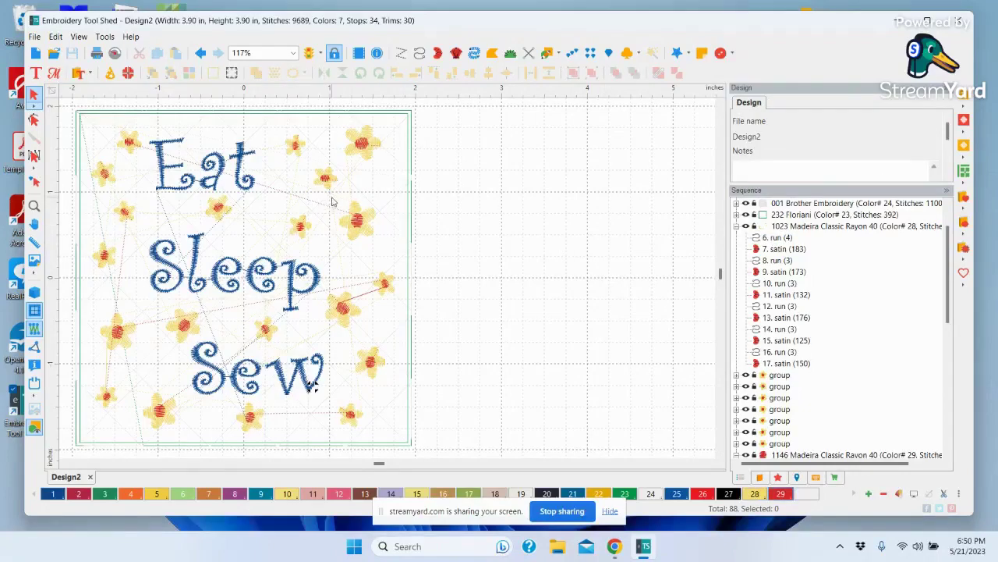
pyautogui.moveTo(332, 201); pyautogui.dragTo(392, 250)
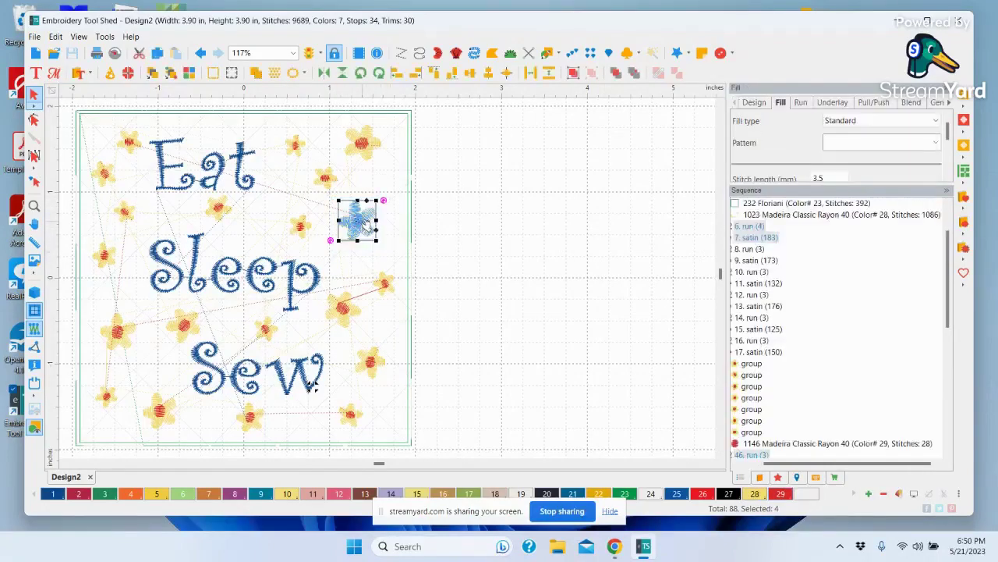
pyautogui.rightClick(364, 223)
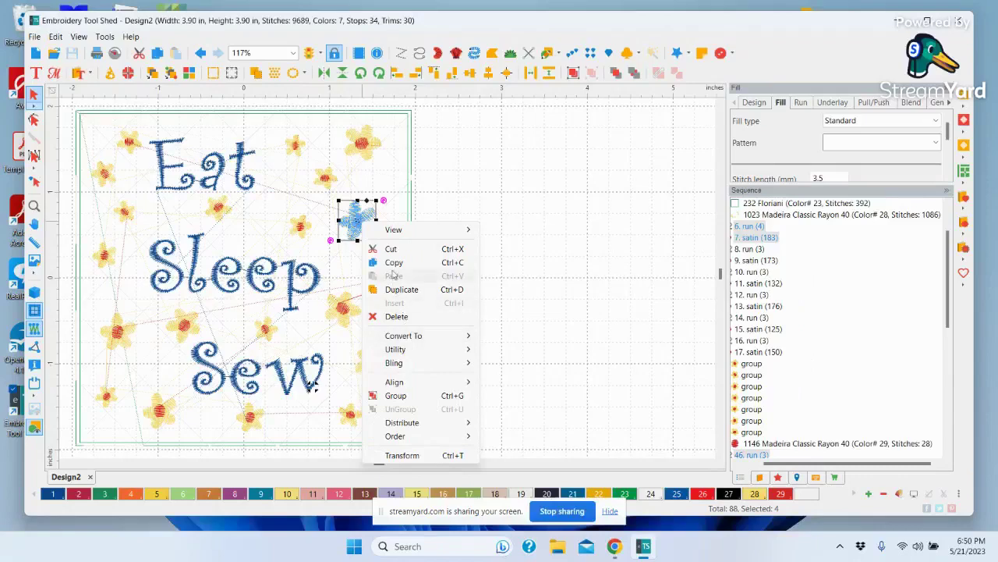
pyautogui.click(402, 400)
pyautogui.click(551, 295)
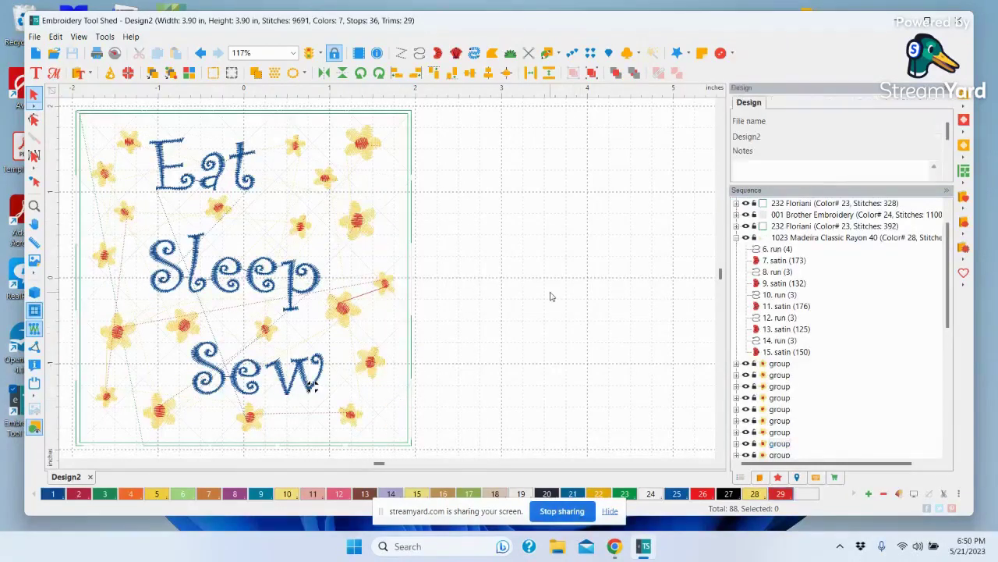
pyautogui.click(775, 250)
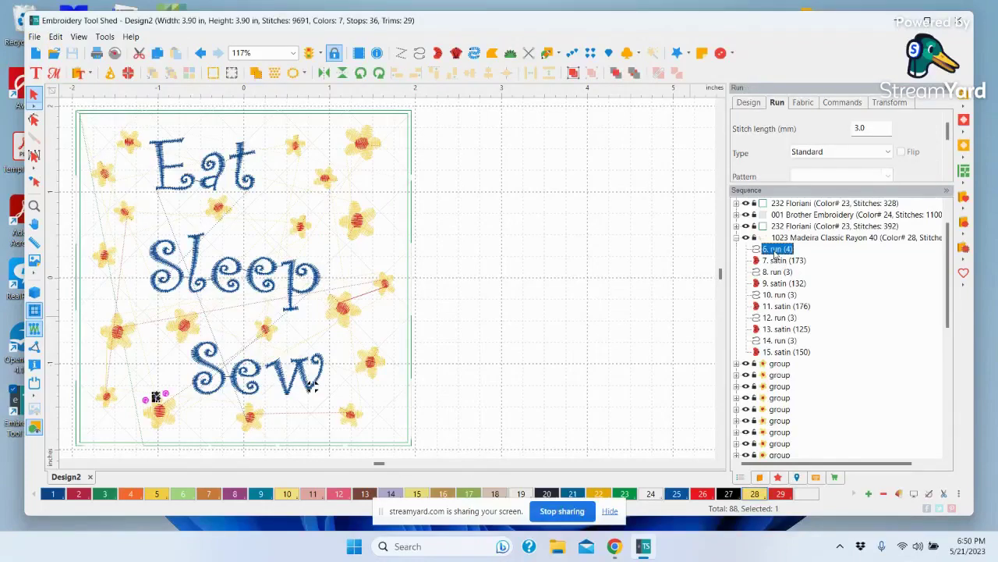
pyautogui.click(546, 379)
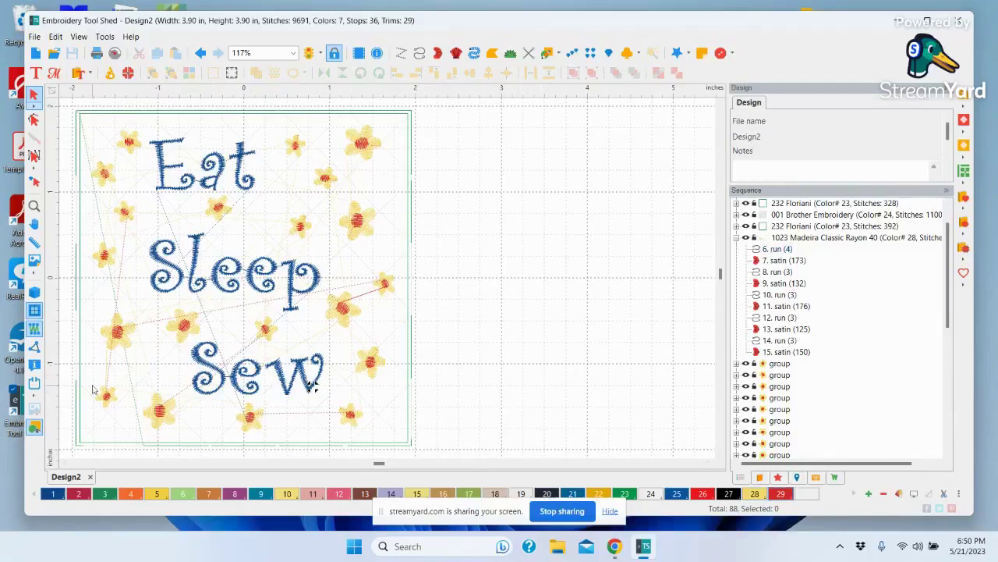
pyautogui.click(138, 387)
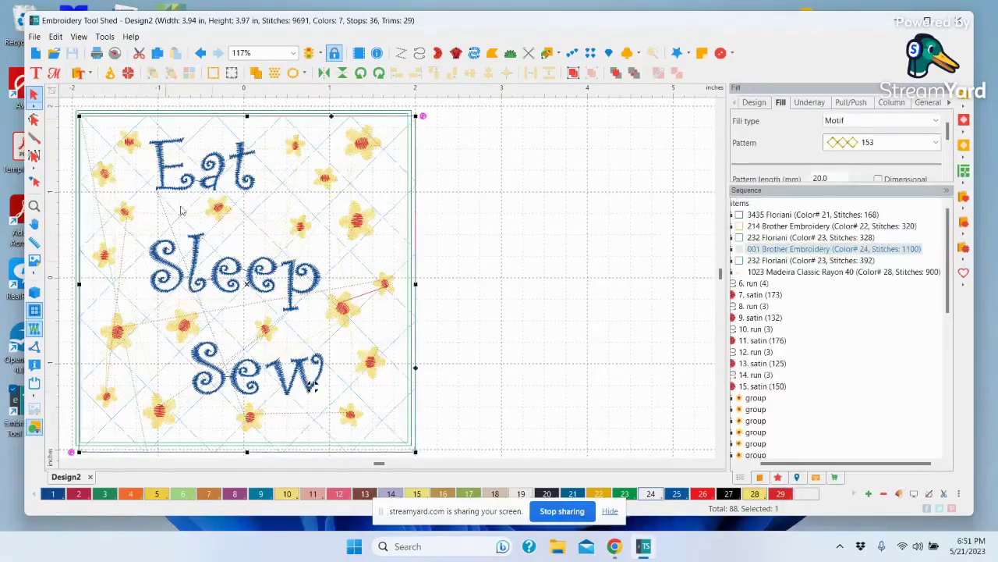
pyautogui.click(201, 53)
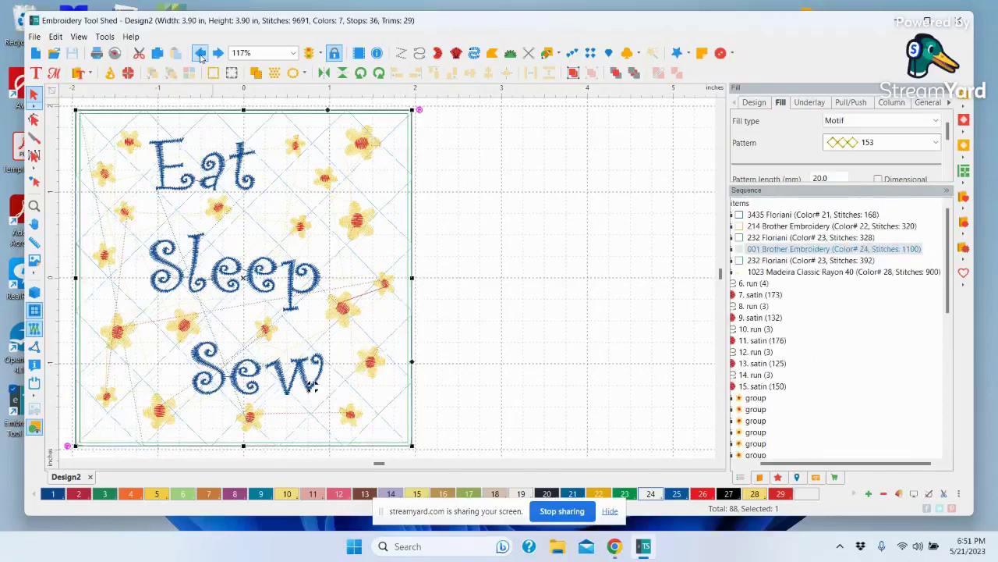
# Group the petals and centre of the large flower below and left of "Sew", and clear the selection
pyautogui.click(544, 250)
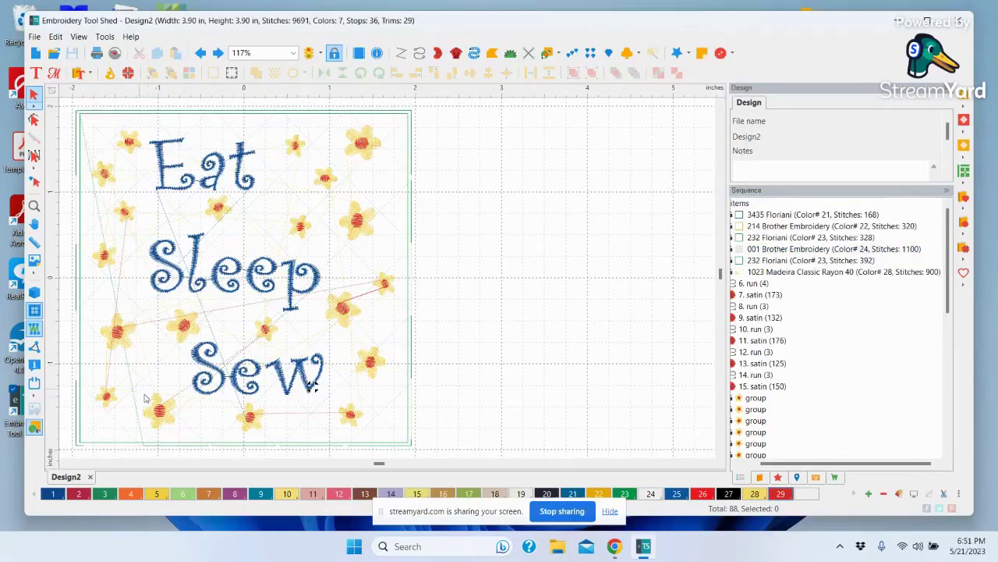
pyautogui.moveTo(138, 388); pyautogui.dragTo(185, 439)
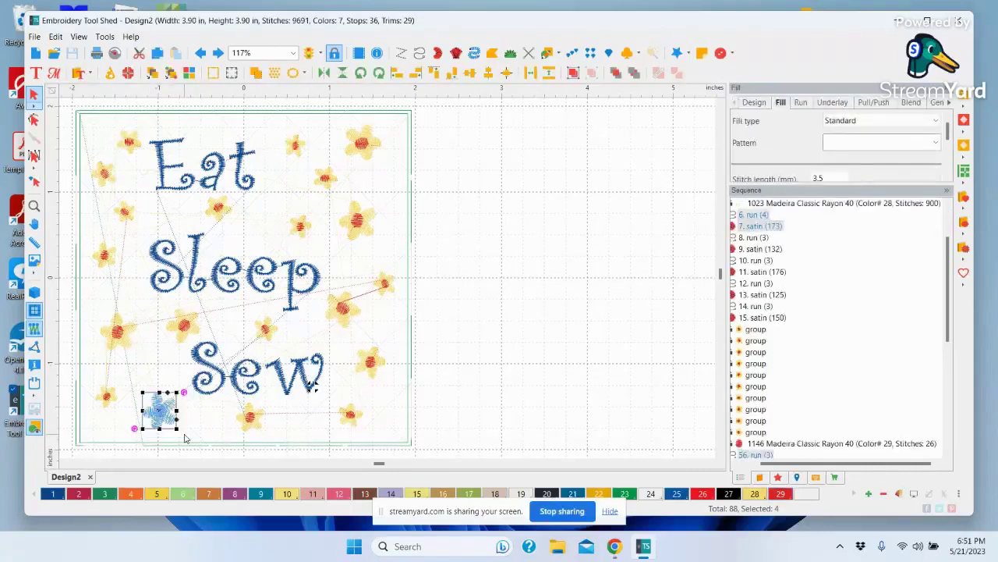
pyautogui.rightClick(170, 415)
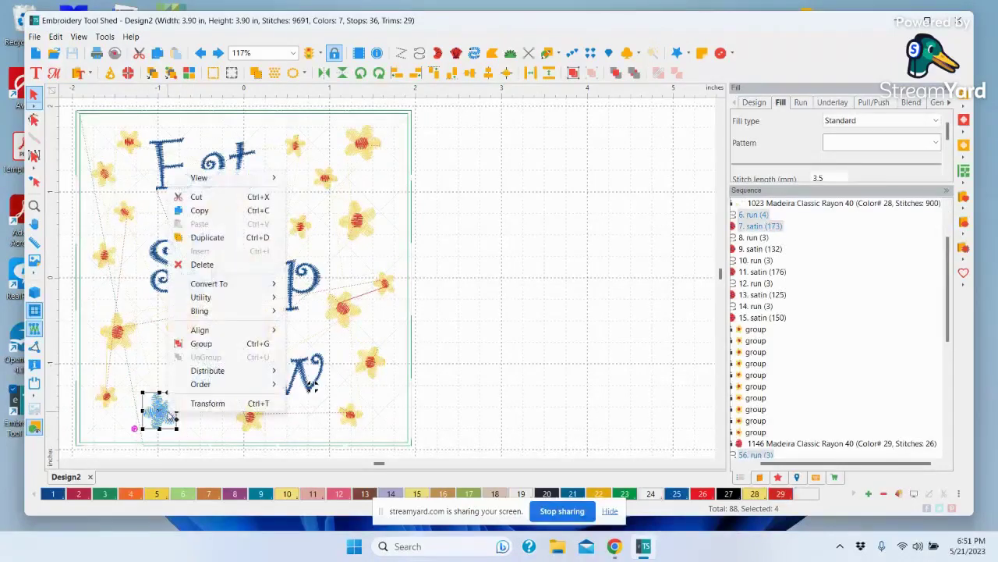
pyautogui.click(202, 344)
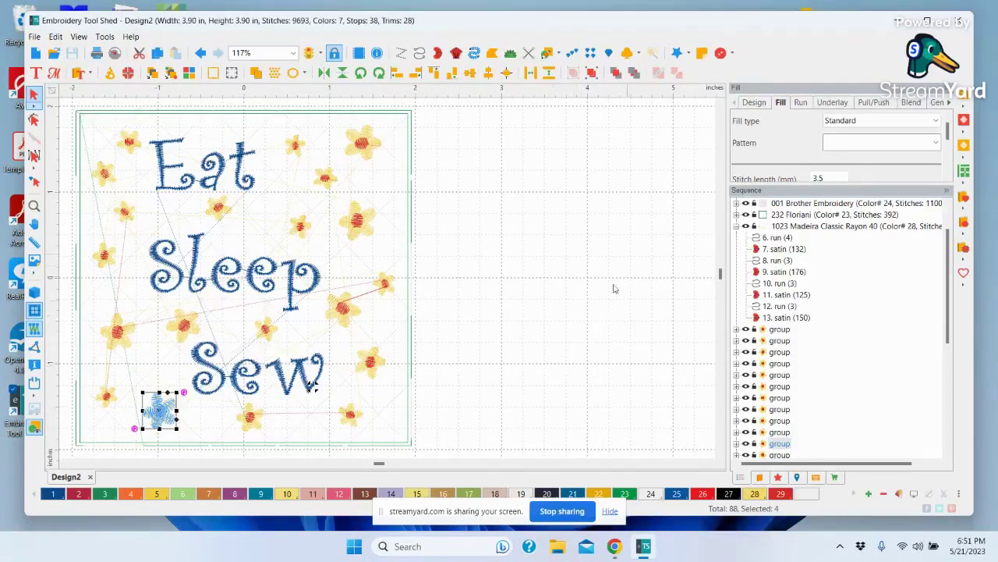
pyautogui.click(552, 306)
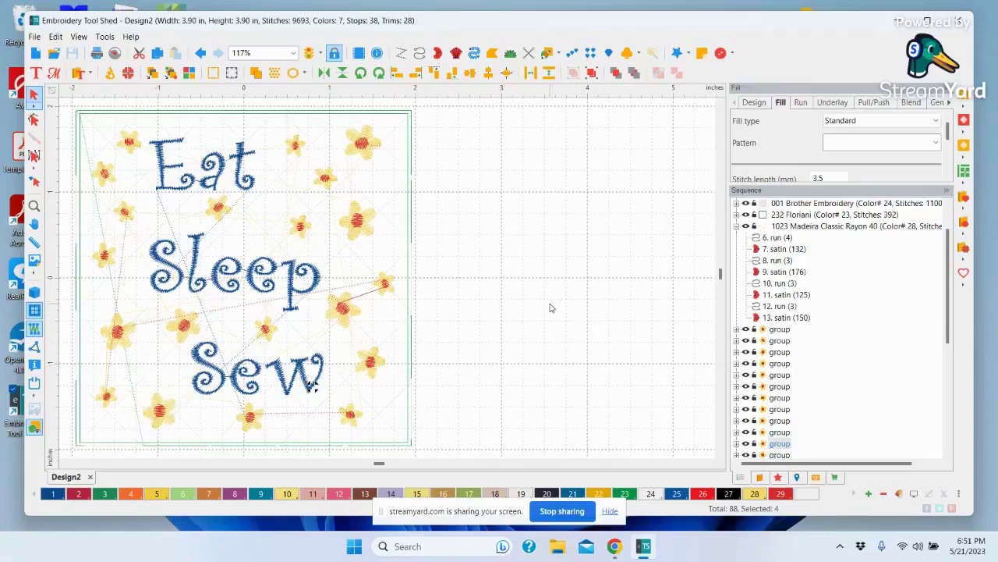
# Locate the next ungrouped flower from the first run object of colour 1023 and group that small flower right of "Sleep"
pyautogui.click(777, 238)
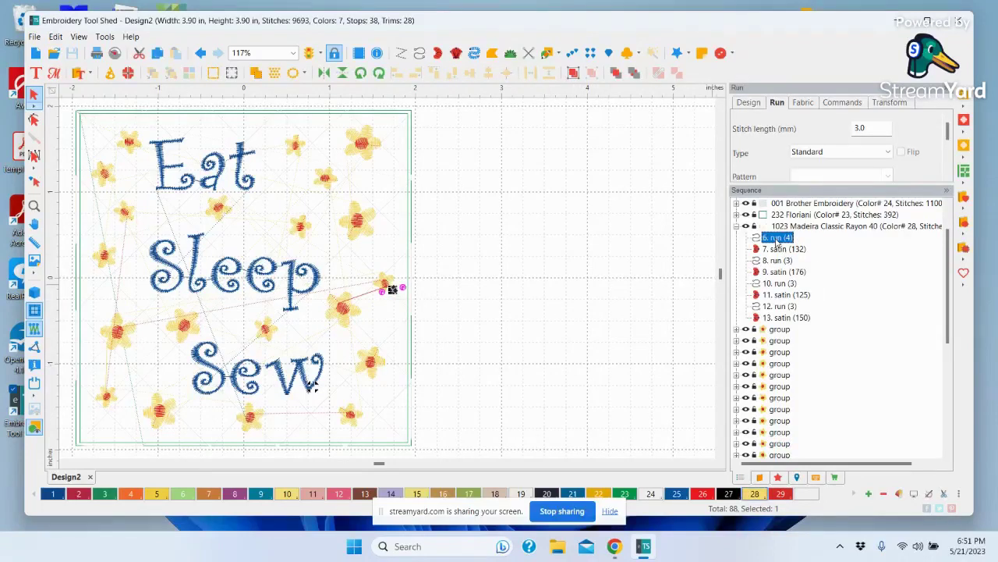
pyautogui.click(637, 330)
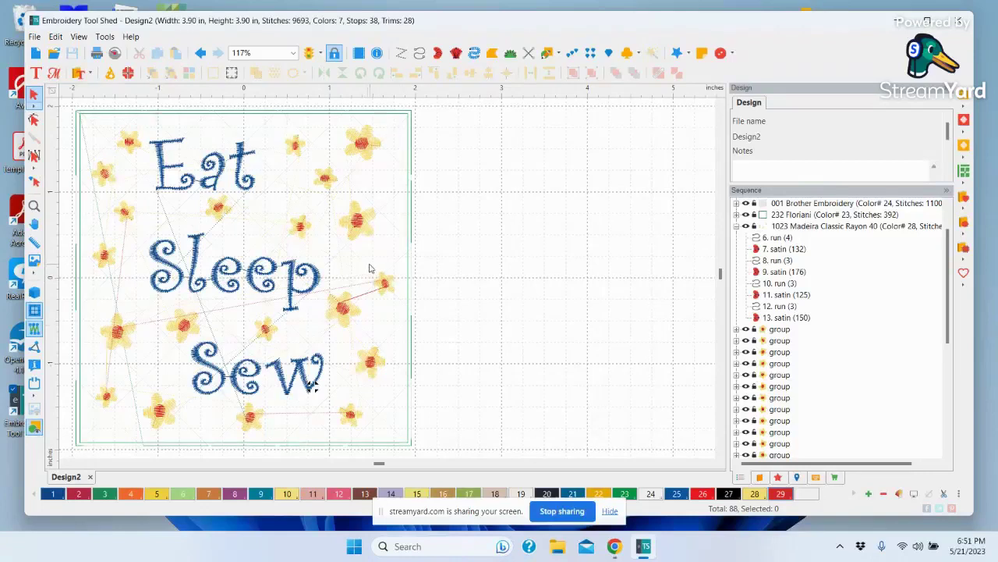
pyautogui.moveTo(361, 268); pyautogui.dragTo(407, 306)
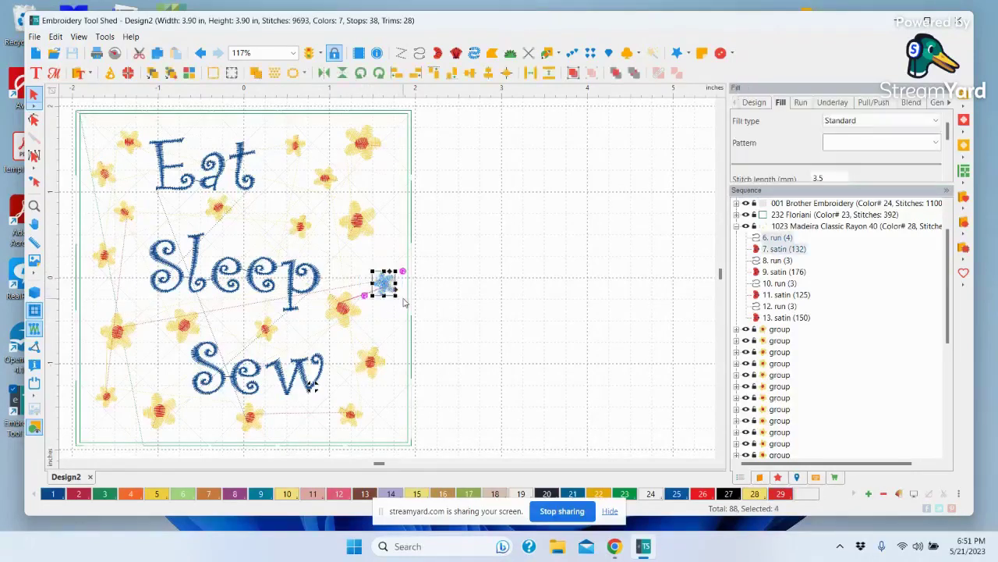
pyautogui.rightClick(381, 288)
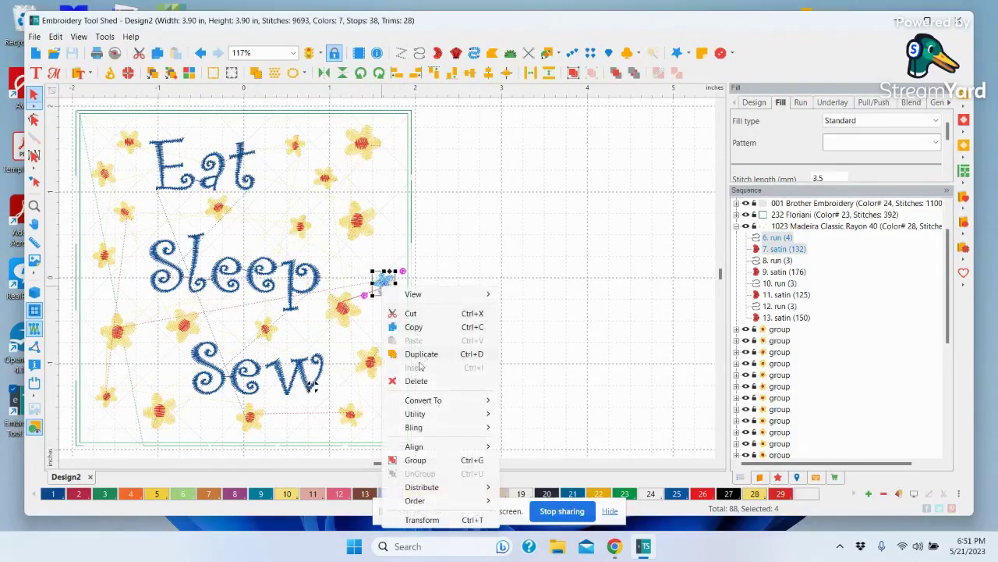
pyautogui.click(415, 460)
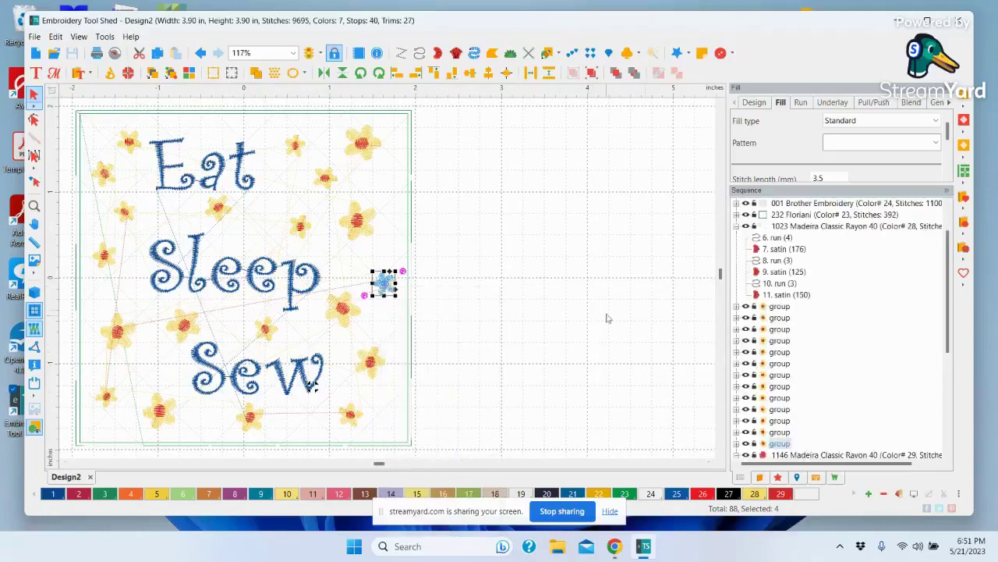
pyautogui.click(588, 295)
# Group the large flower near the frame's left edge, between "Sleep" and "Sew", found from the first run object of colour 1023
pyautogui.click(778, 237)
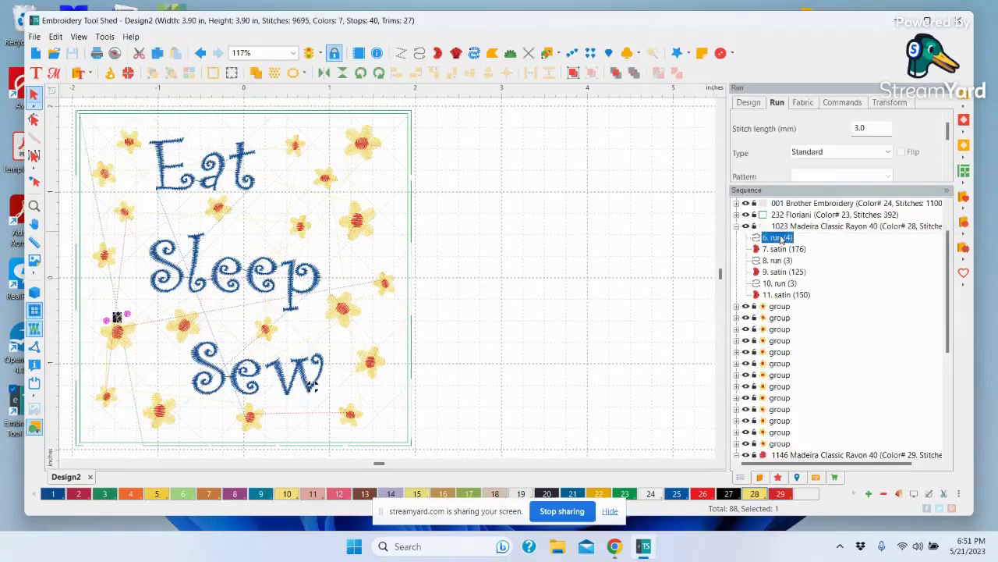
pyautogui.click(571, 321)
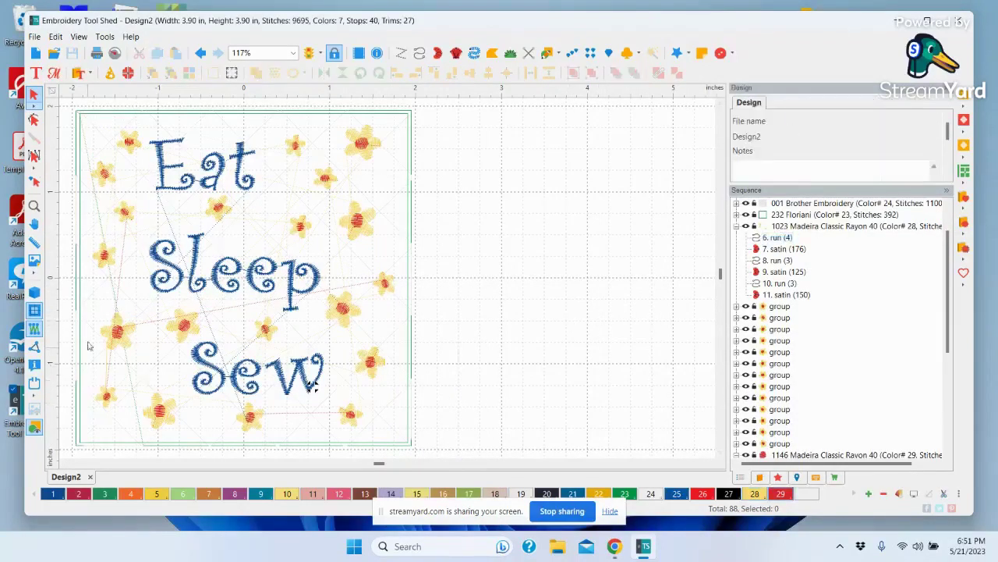
pyautogui.moveTo(99, 308); pyautogui.dragTo(143, 359)
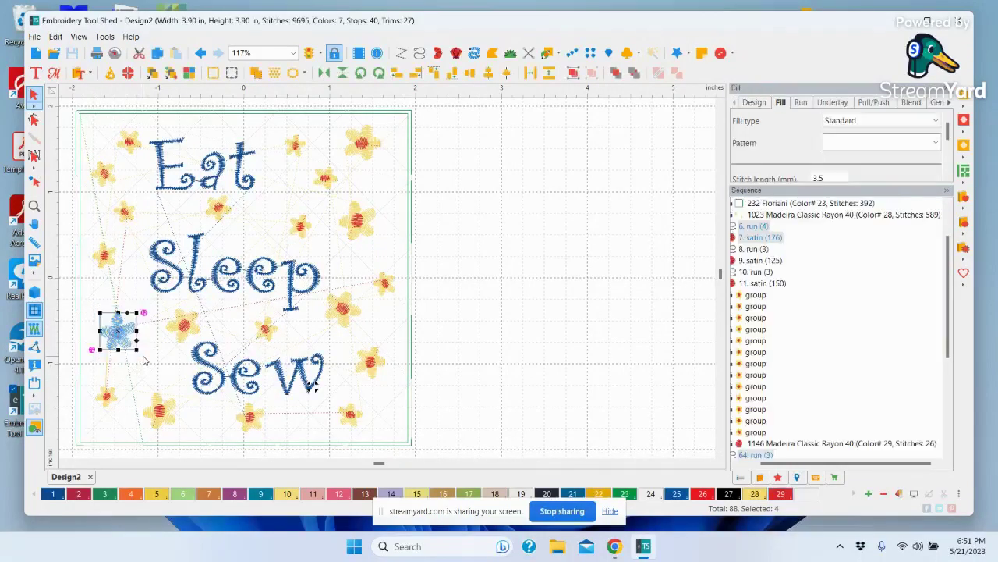
pyautogui.rightClick(123, 332)
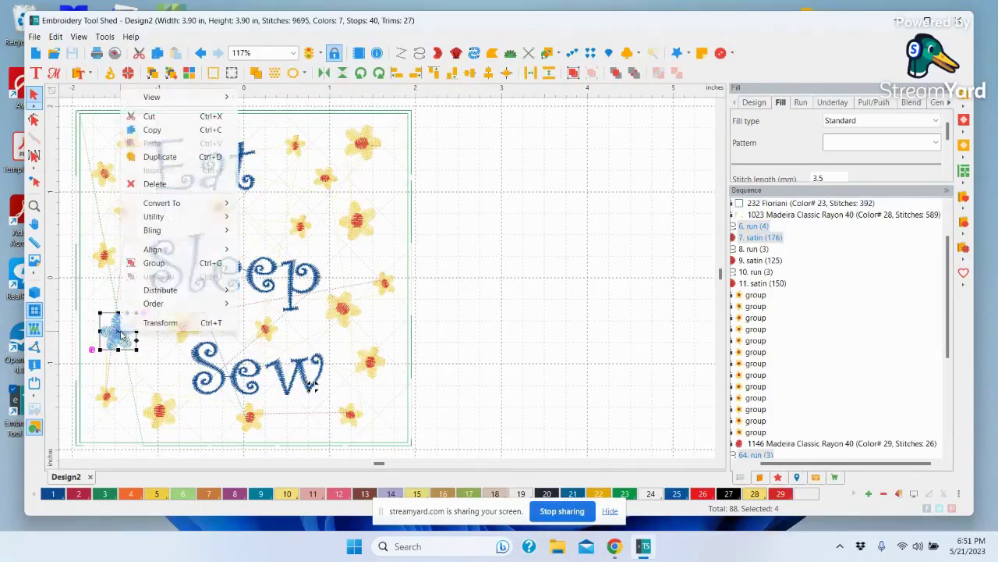
pyautogui.click(154, 263)
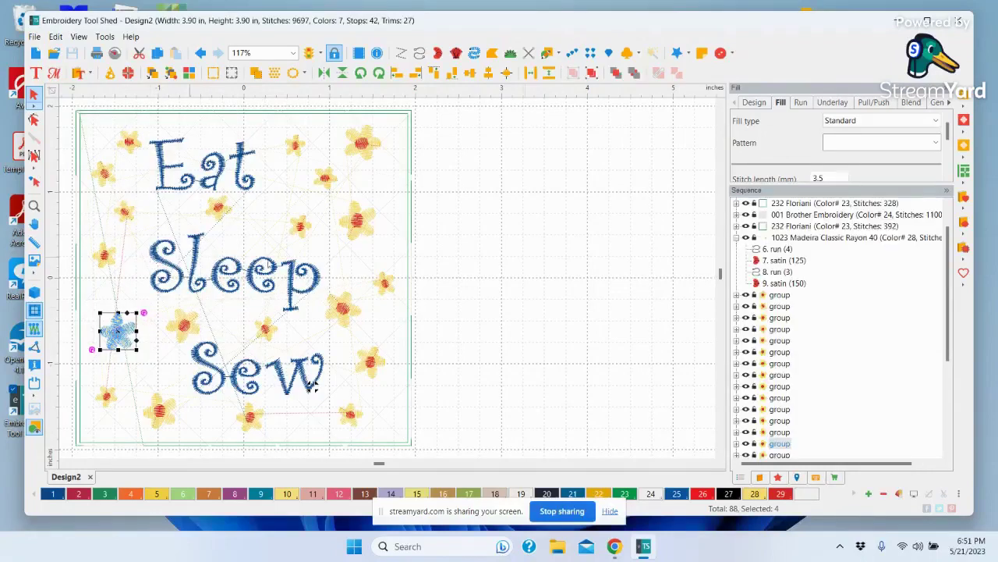
# Group the small flower in the frame's lower-left corner, found from the first run object of colour 1023
pyautogui.click(774, 249)
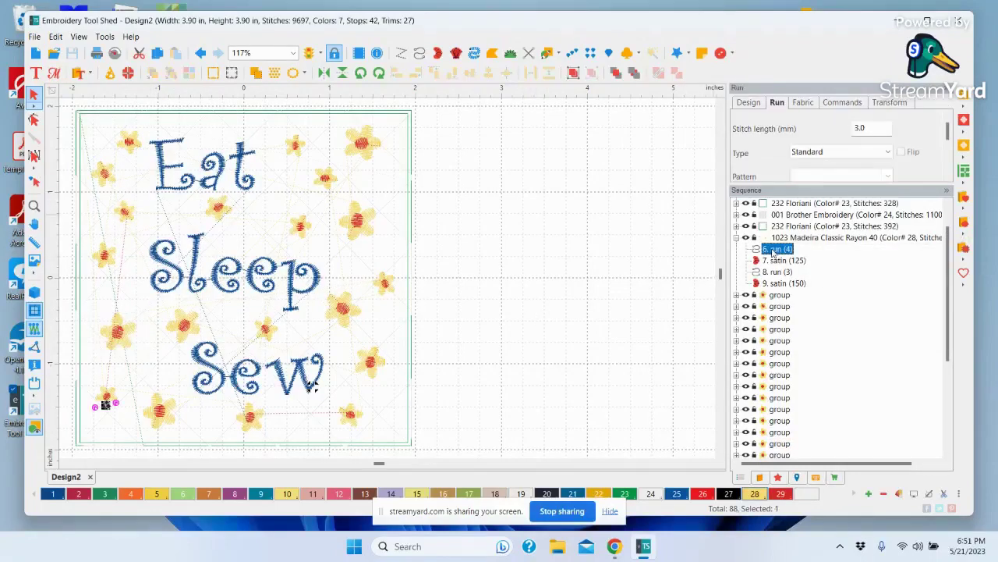
pyautogui.click(593, 305)
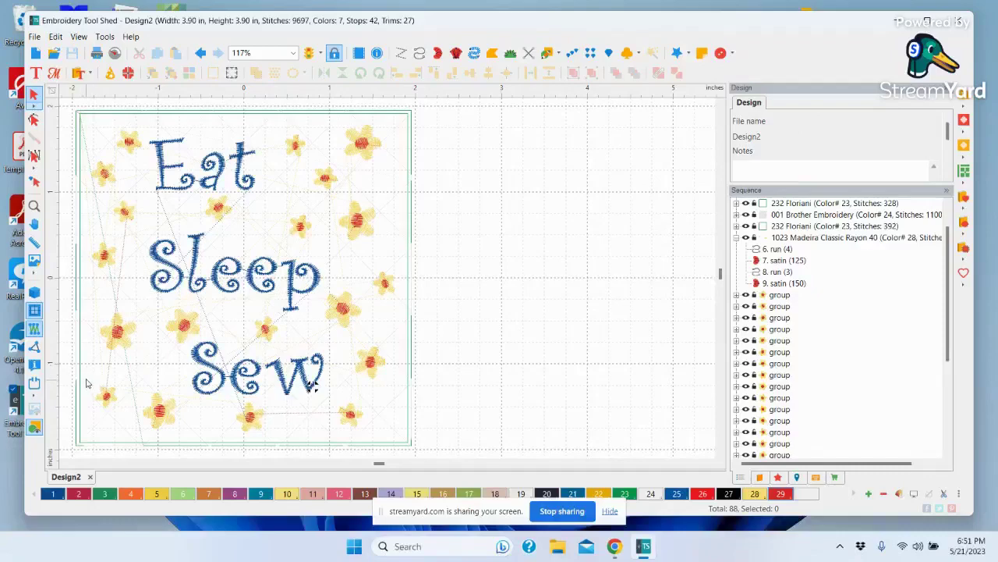
pyautogui.moveTo(87, 382); pyautogui.dragTo(129, 426)
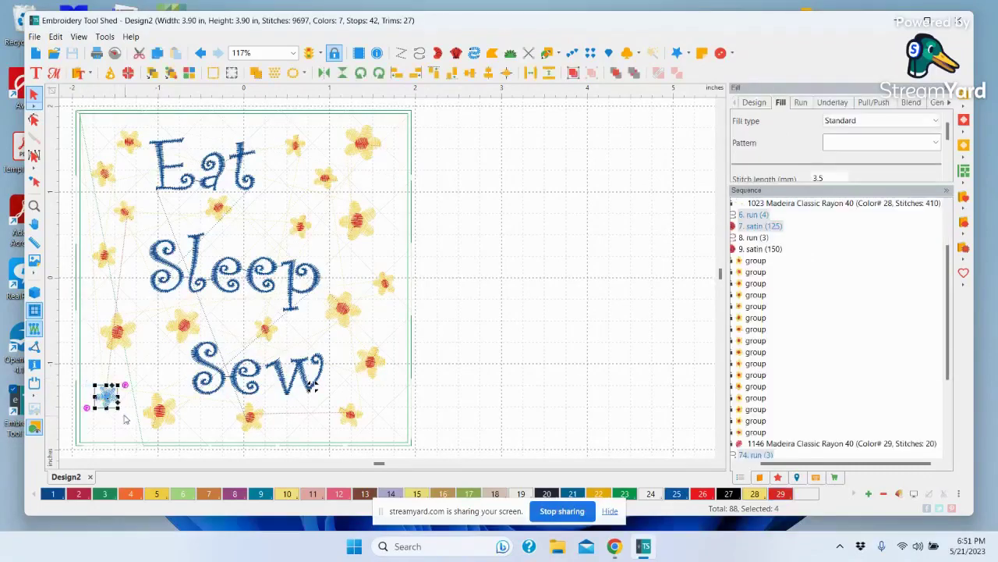
pyautogui.rightClick(119, 399)
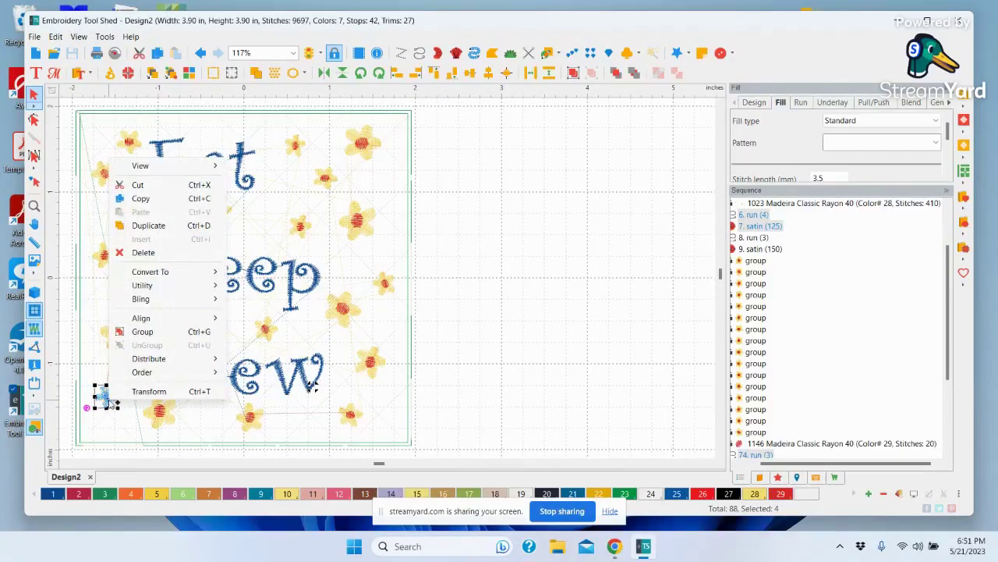
pyautogui.click(138, 335)
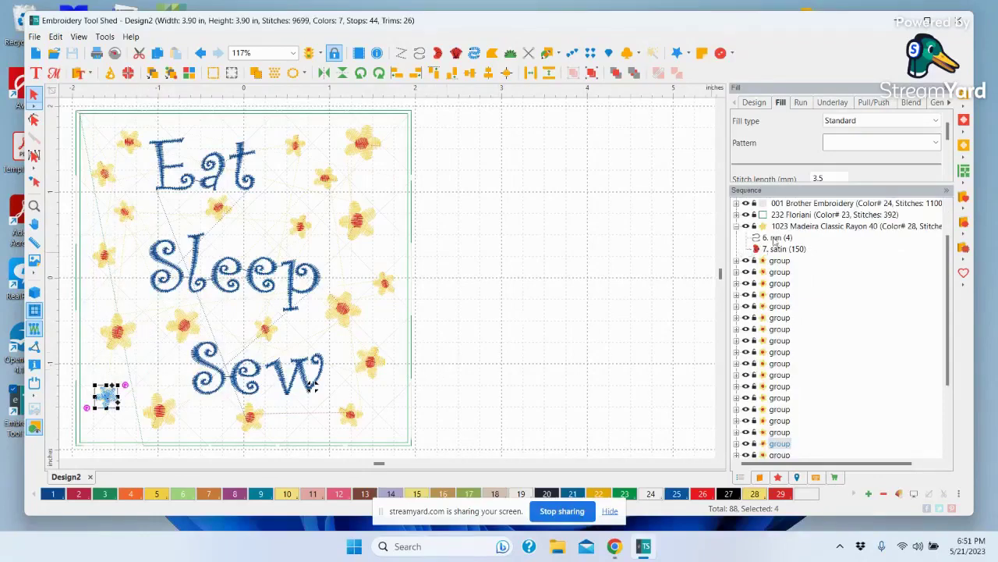
# Group the last ungrouped flower of colour 1023, directly below "Sew", and clear the selection
pyautogui.click(777, 237)
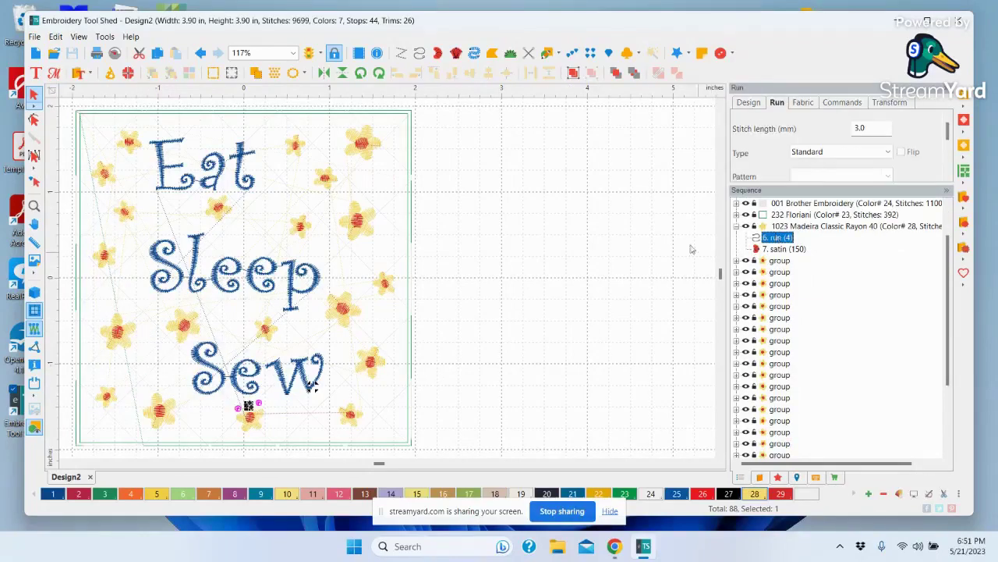
pyautogui.click(598, 282)
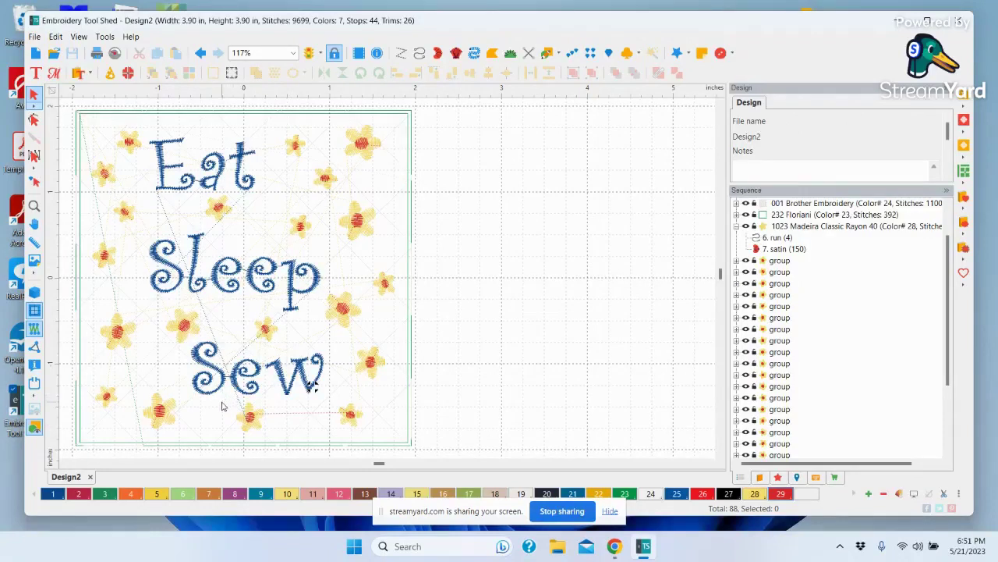
pyautogui.moveTo(222, 404); pyautogui.dragTo(274, 443)
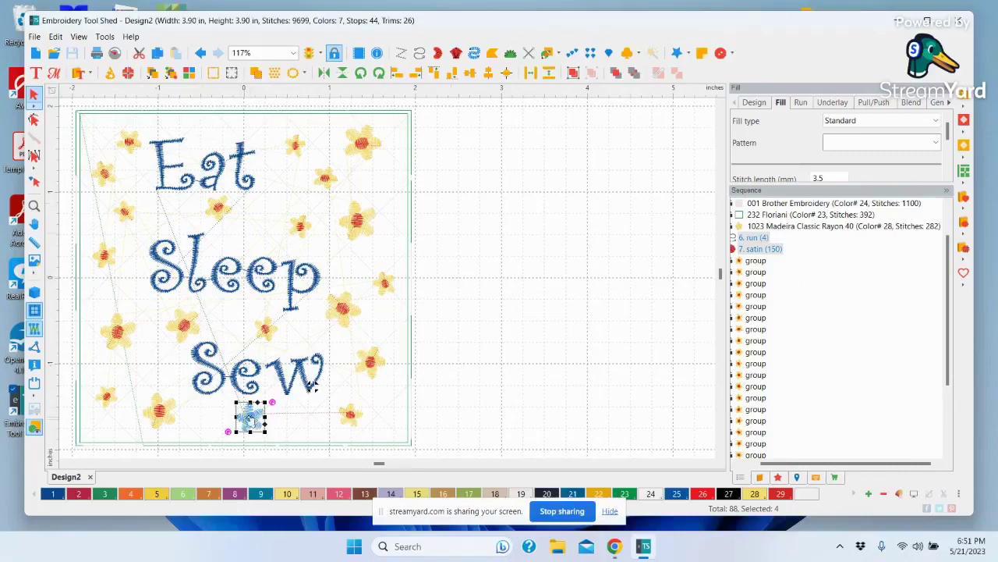
pyautogui.rightClick(251, 422)
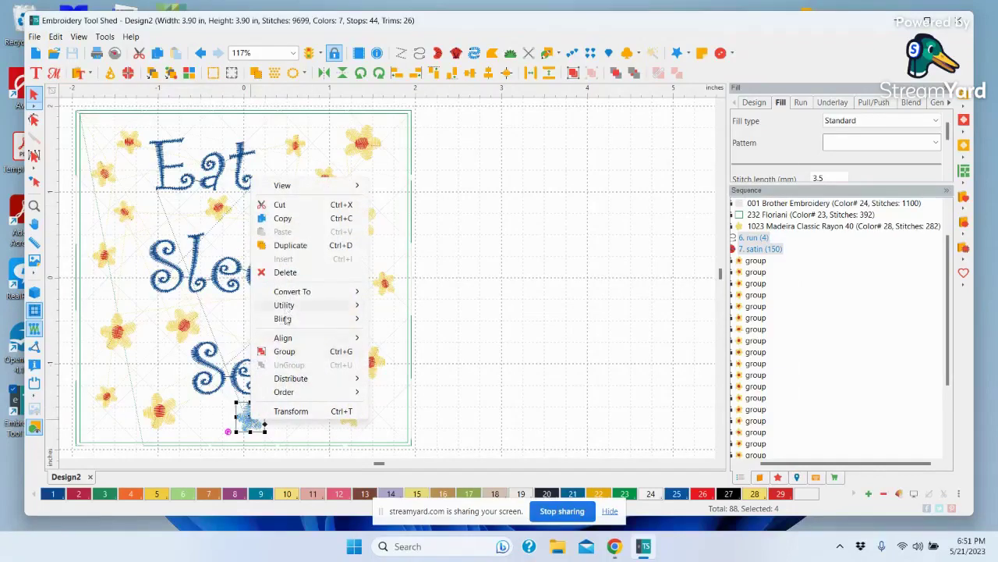
pyautogui.click(284, 352)
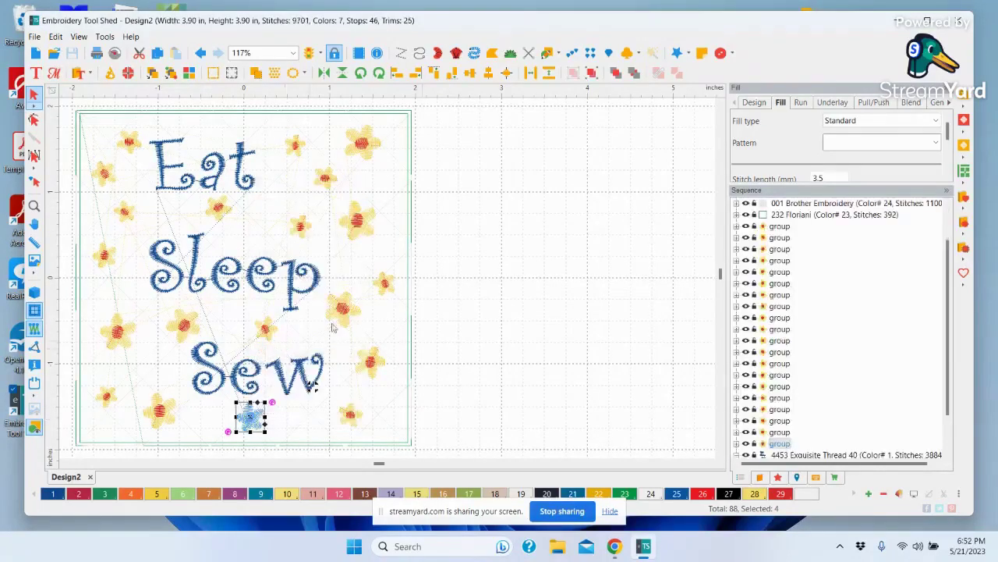
pyautogui.click(534, 271)
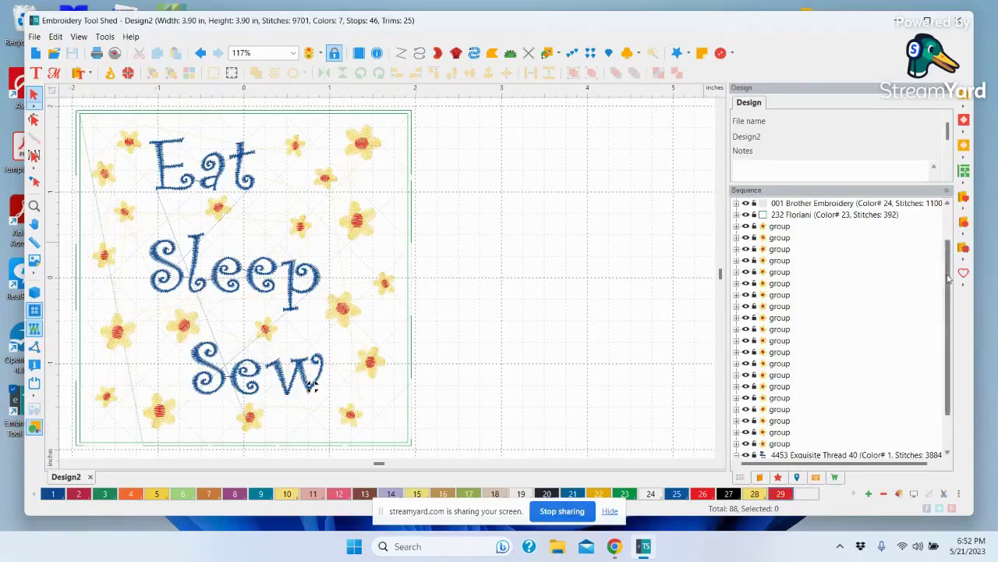
# Nudge the flower below "Eat" slightly right and down, and move the two small flowers right of "Eat" closer to the word
pyautogui.moveTo(948, 279); pyautogui.dragTo(947, 242)
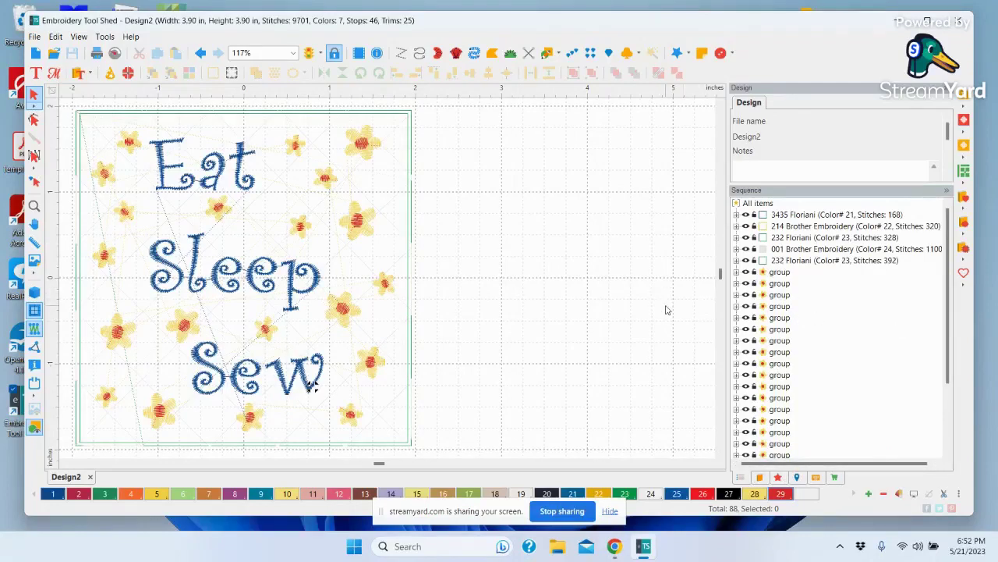
pyautogui.moveTo(219, 205); pyautogui.dragTo(230, 212)
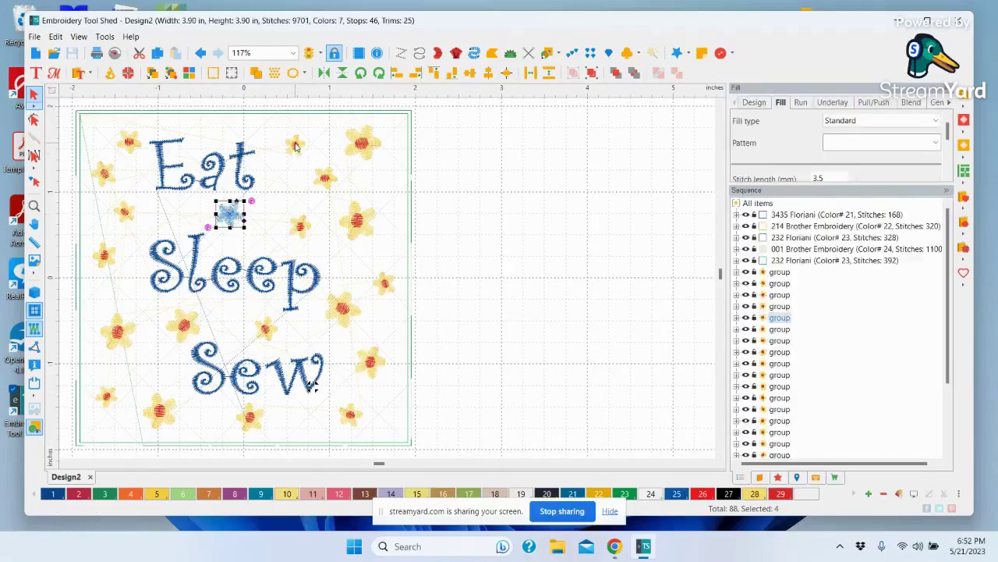
pyautogui.moveTo(297, 146); pyautogui.dragTo(283, 141)
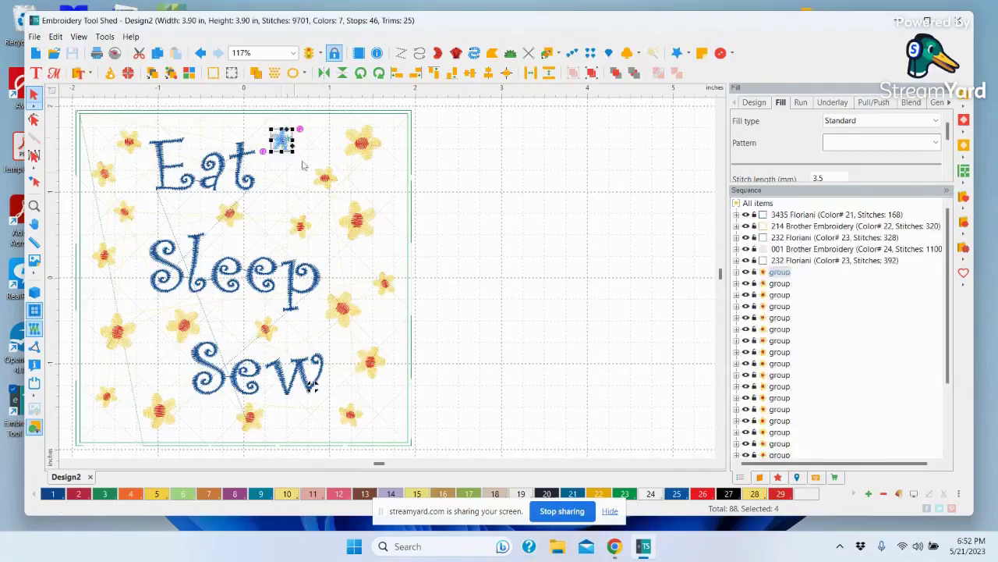
pyautogui.moveTo(327, 179); pyautogui.dragTo(311, 181)
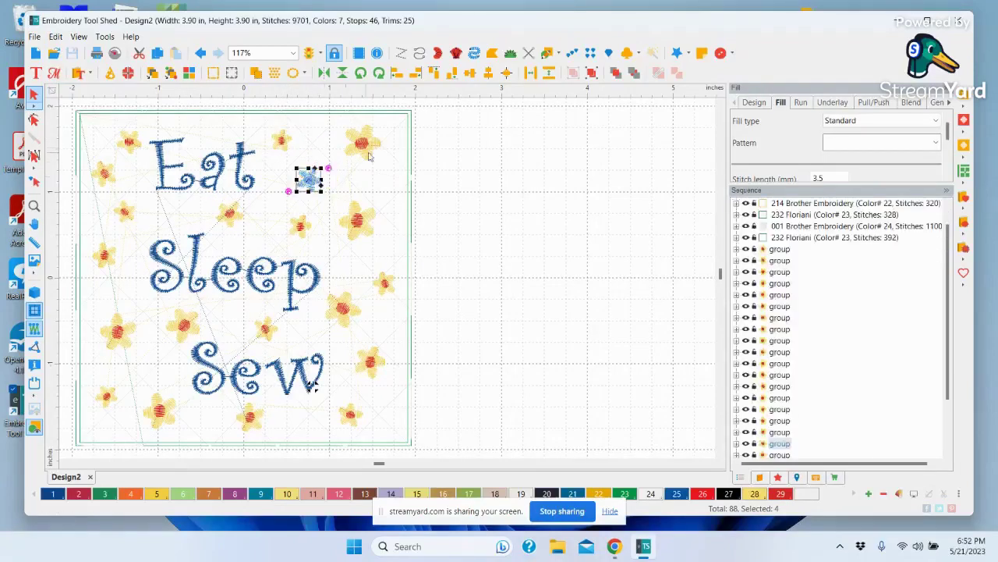
pyautogui.click(538, 341)
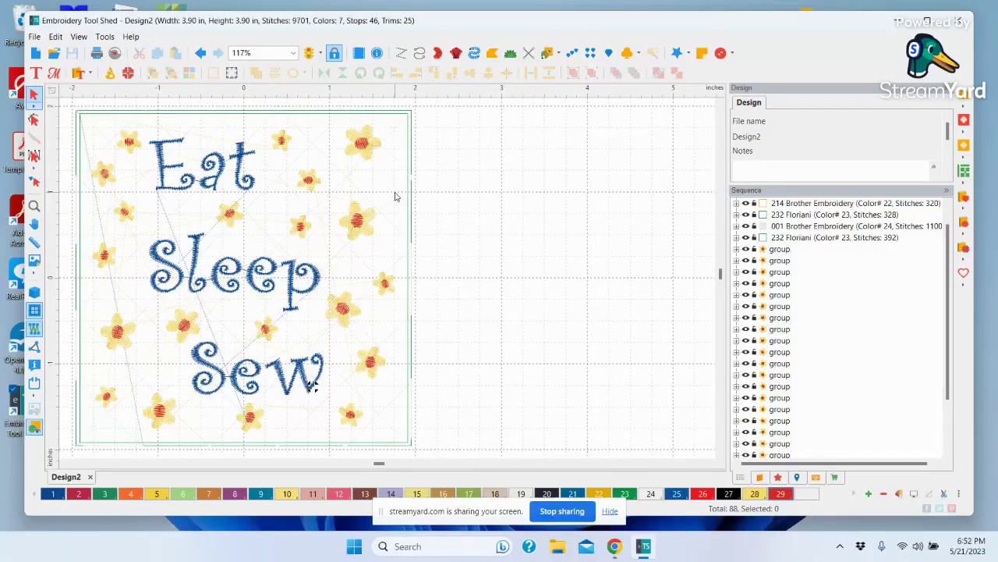
# Rotate the large flower in the frame's upper-right corner slightly clockwise and clear the selection
pyautogui.click(370, 139)
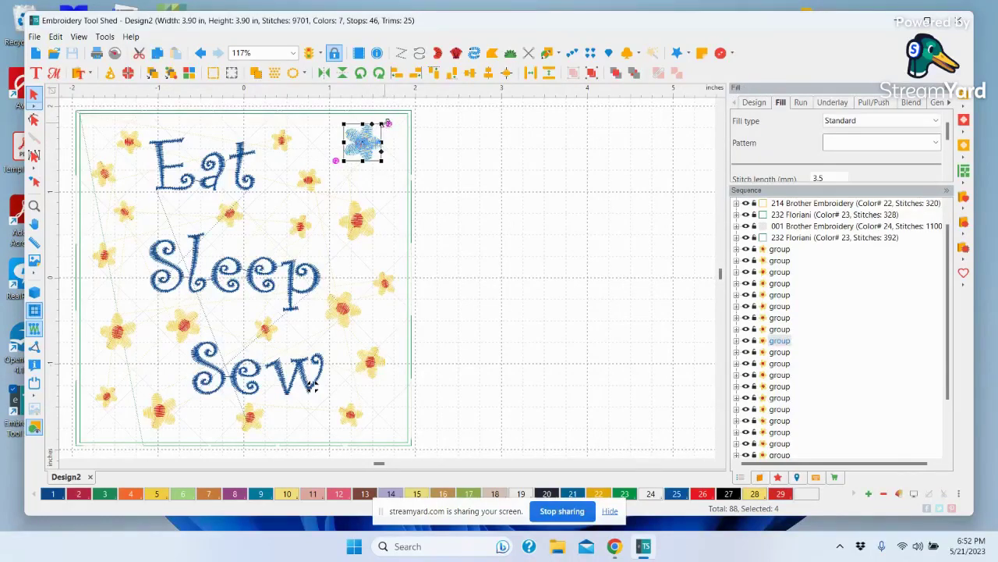
pyautogui.moveTo(389, 123); pyautogui.dragTo(395, 142)
pyautogui.click(499, 171)
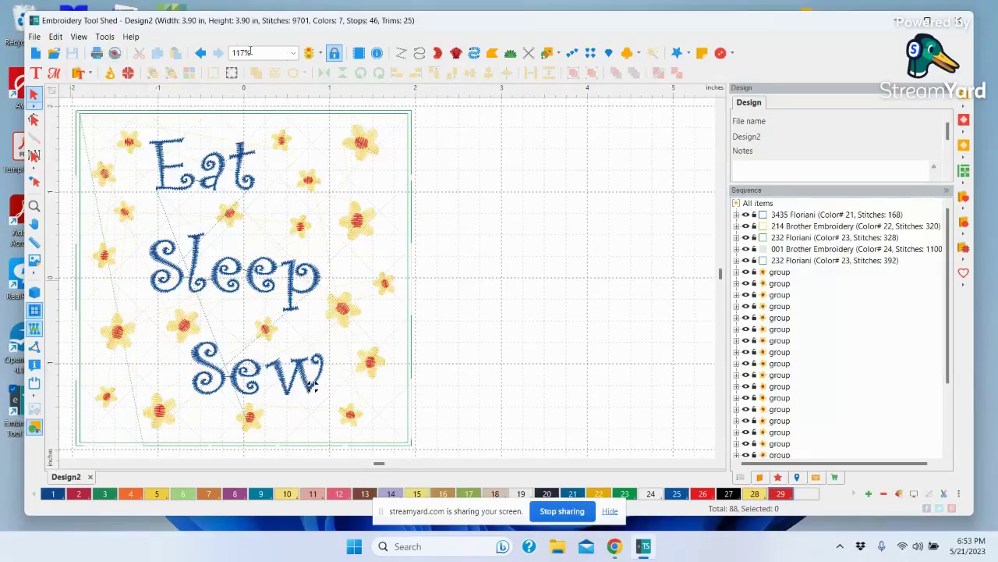
pyautogui.click(296, 52)
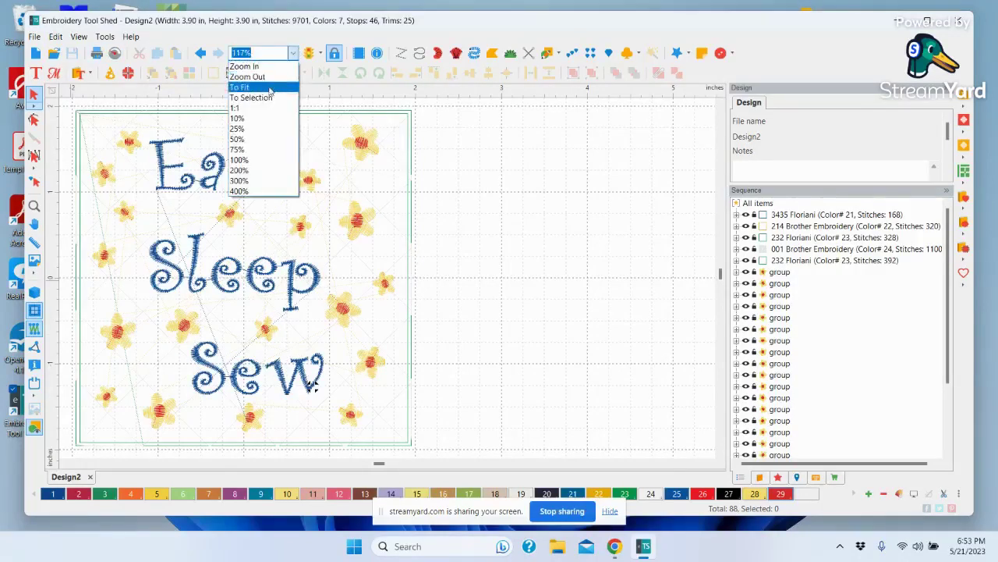
pyautogui.click(248, 81)
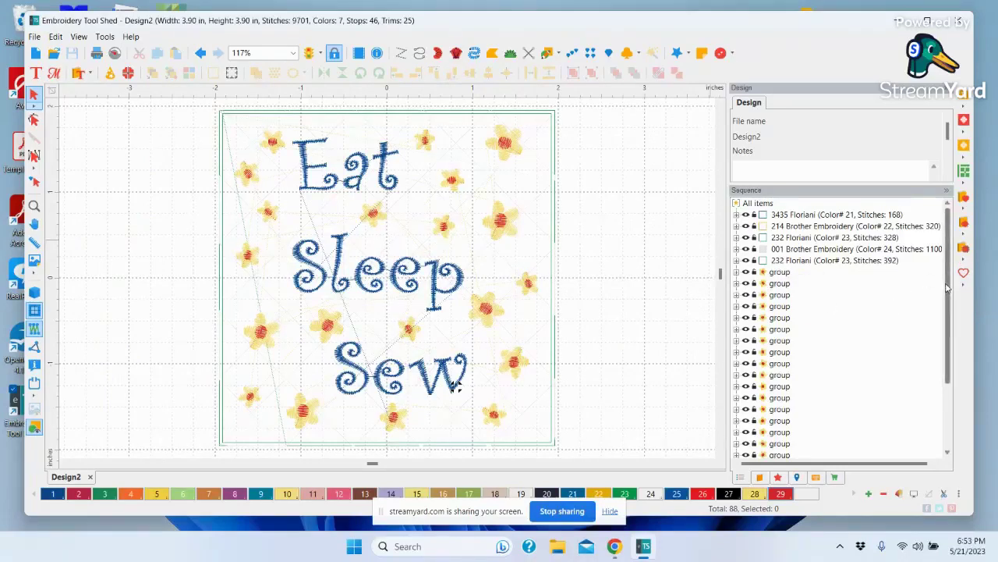
# Collapse the 4453 Exquisite Thread 40 lettering entry at the end of the sequence
pyautogui.scroll(-5, 947, 287)
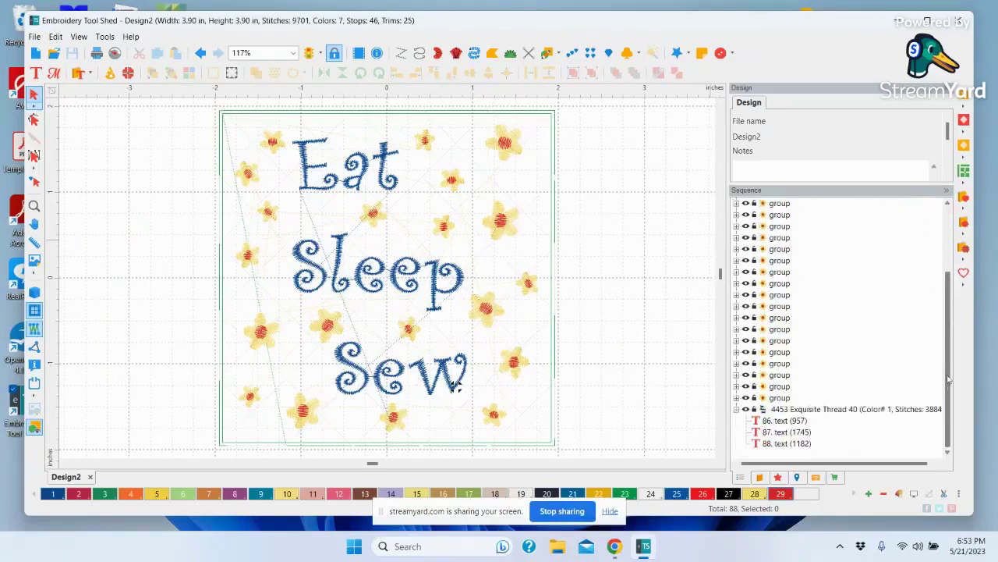
pyautogui.click(737, 409)
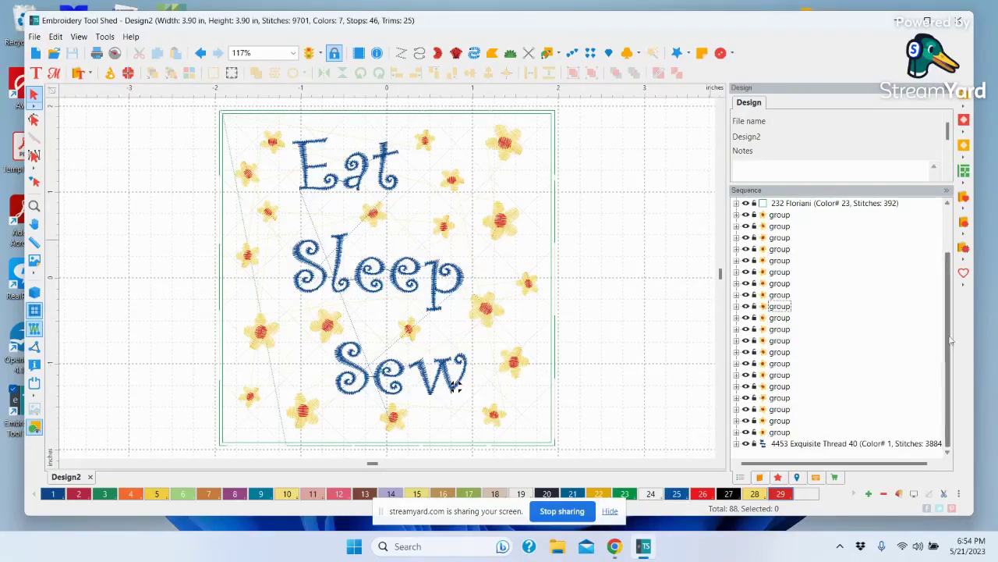
pyautogui.moveTo(952, 341); pyautogui.dragTo(949, 228)
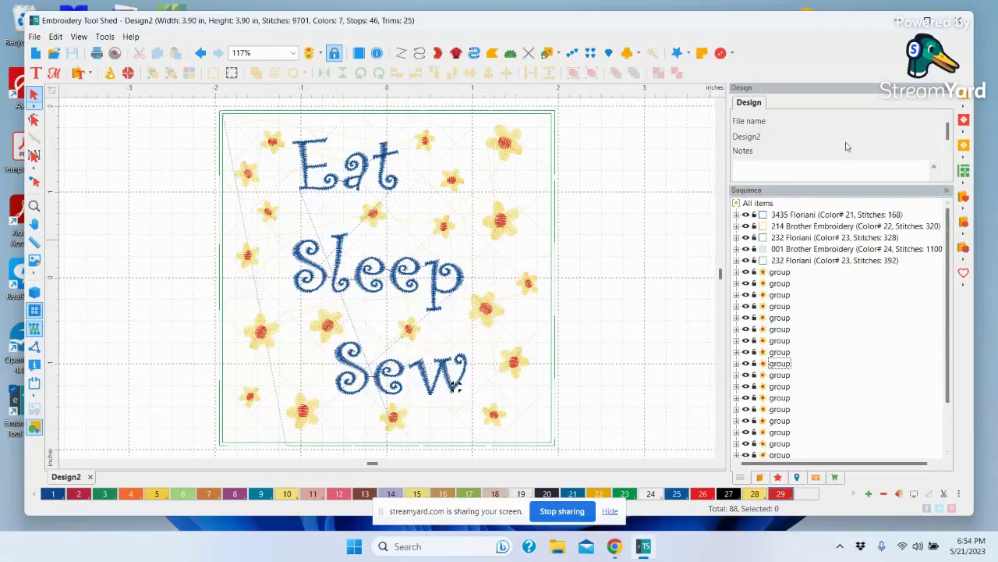
# Enlarge the properties area and examine the stitch settings of the first four sequence entries, from 3435 Floriani to 001 Brother Embroidery
pyautogui.click(799, 216)
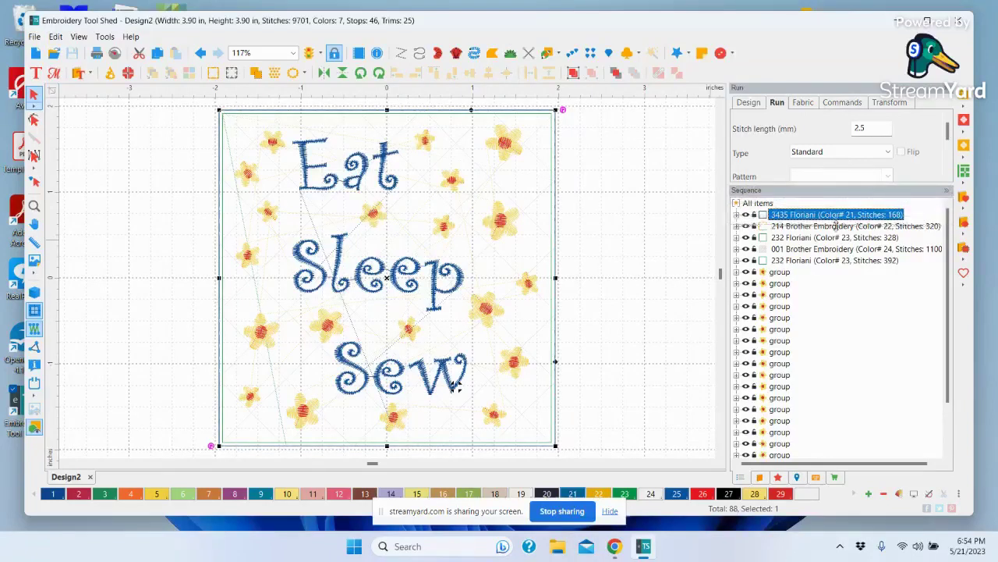
pyautogui.moveTo(836, 191); pyautogui.dragTo(838, 230)
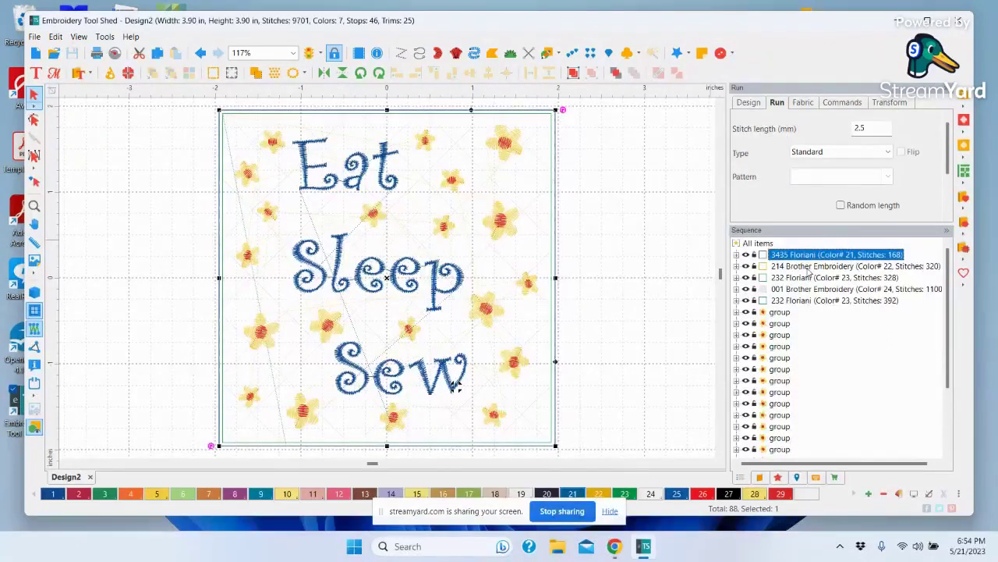
pyautogui.click(808, 267)
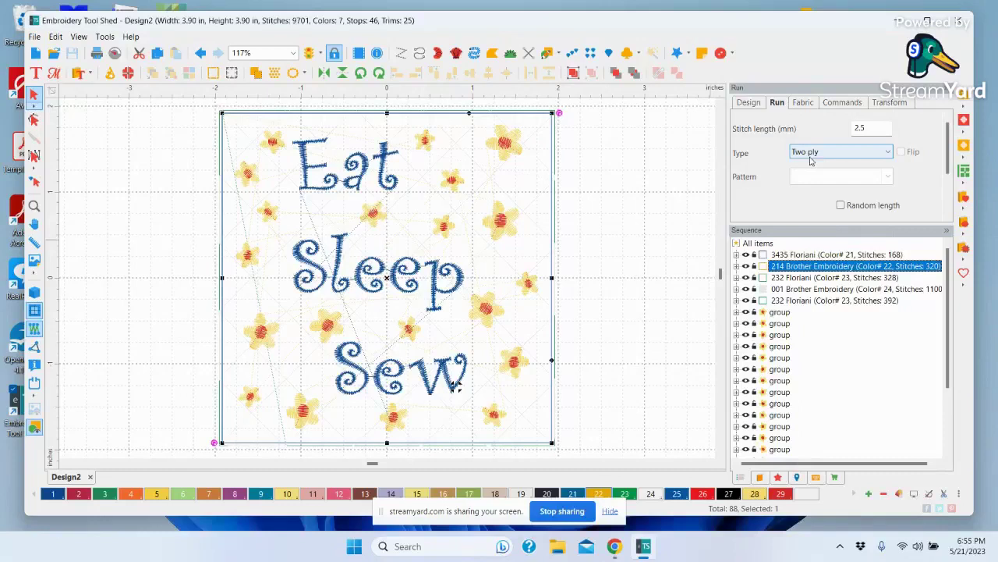
pyautogui.click(812, 279)
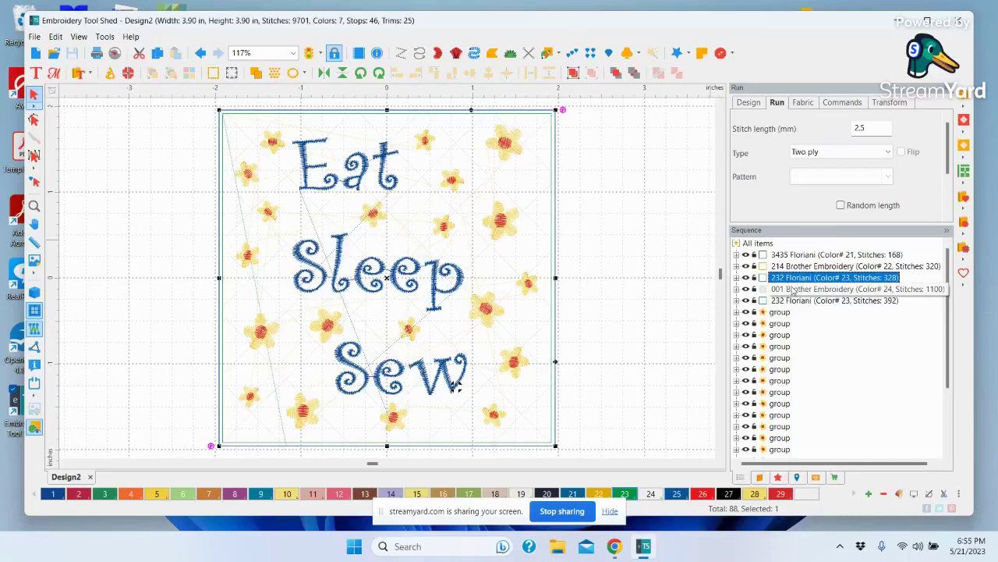
pyautogui.click(793, 290)
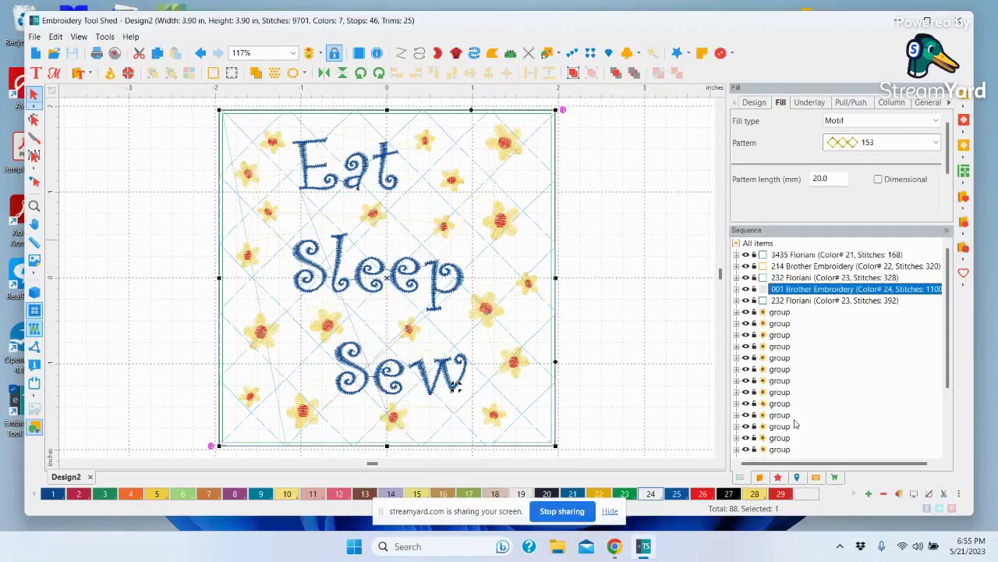
# Move the bean-stitch frame run of colour 232 Floriani to the end of the sequence, after the lettering
pyautogui.click(821, 301)
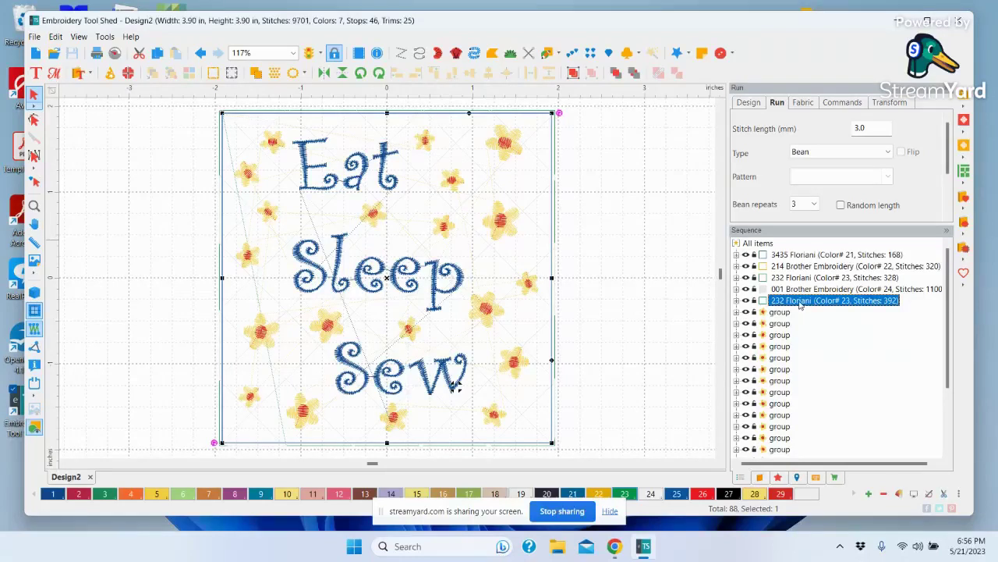
pyautogui.moveTo(799, 304); pyautogui.dragTo(772, 456)
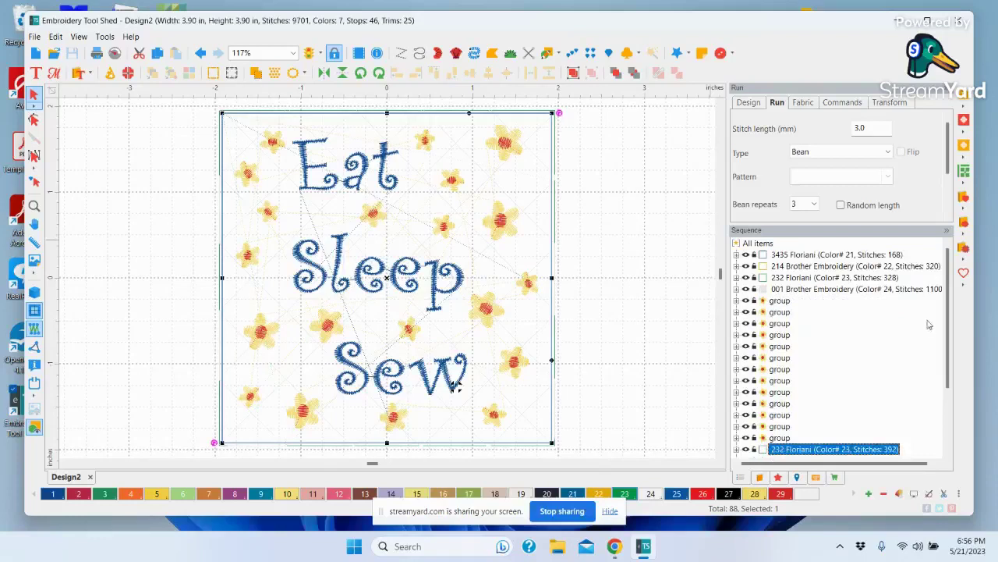
pyautogui.moveTo(951, 312); pyautogui.dragTo(950, 359)
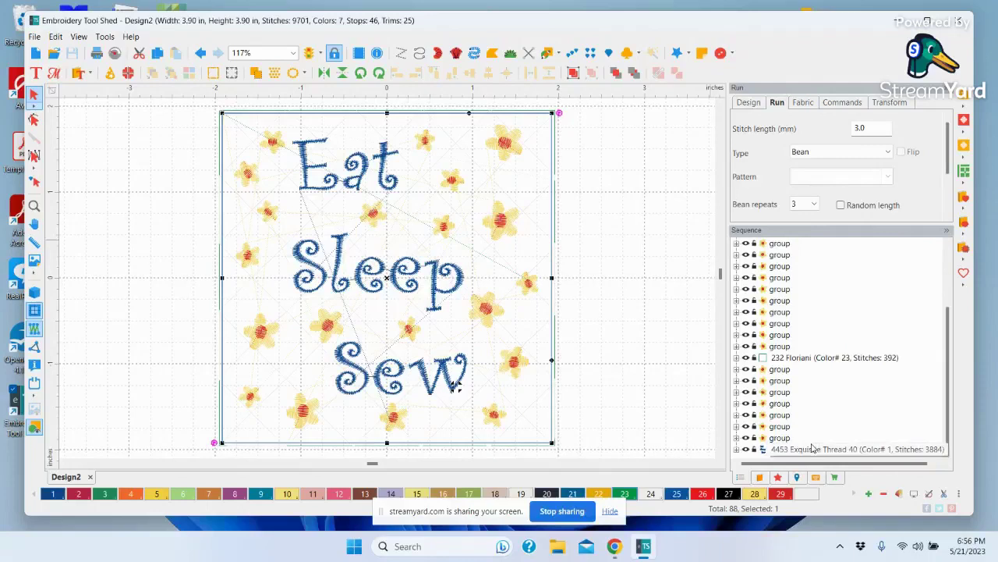
pyautogui.moveTo(812, 448); pyautogui.dragTo(812, 451)
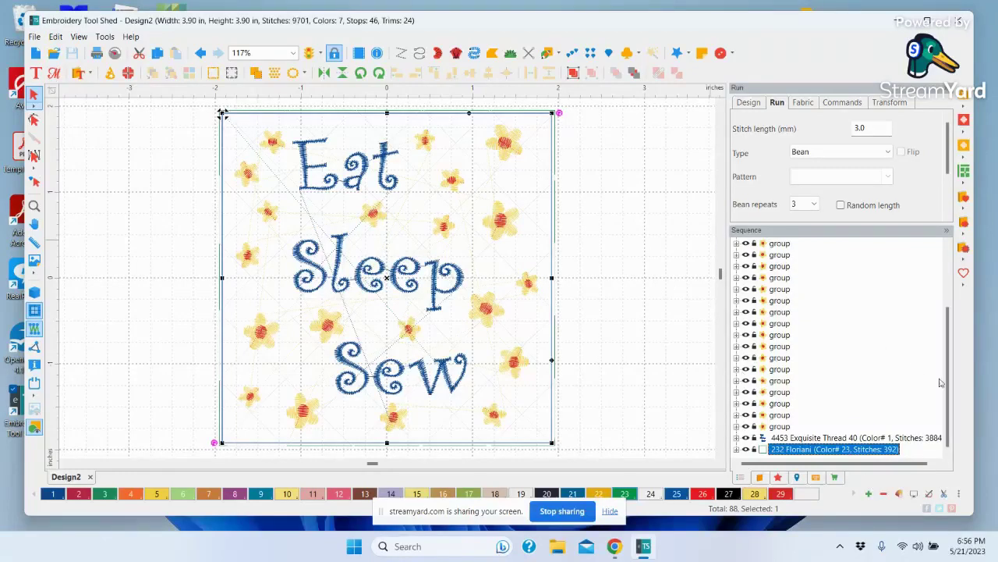
# Check the sequence from end to start and resequence the whole design by color
pyautogui.moveTo(946, 398); pyautogui.dragTo(952, 316)
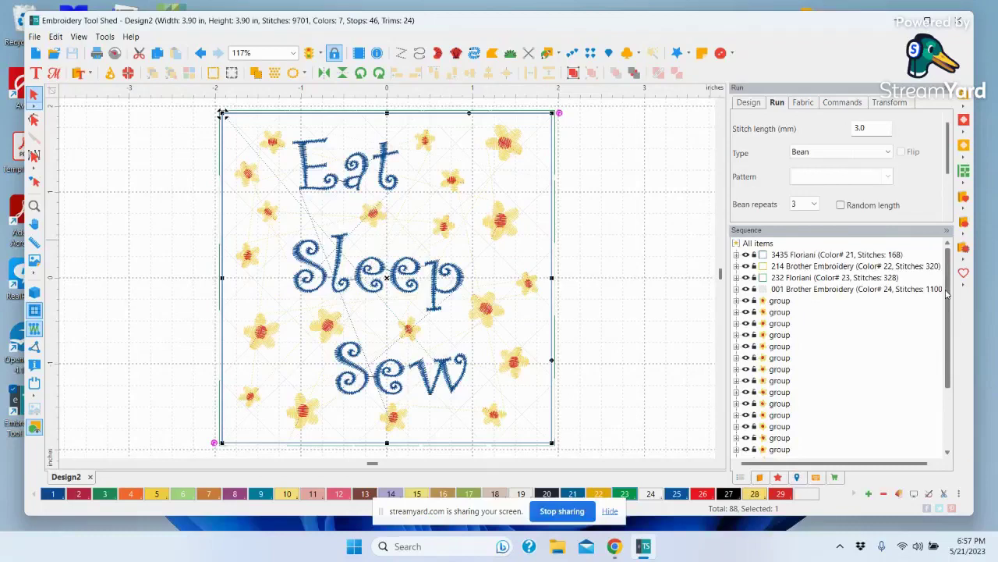
pyautogui.moveTo(947, 293); pyautogui.dragTo(947, 352)
pyautogui.click(829, 449)
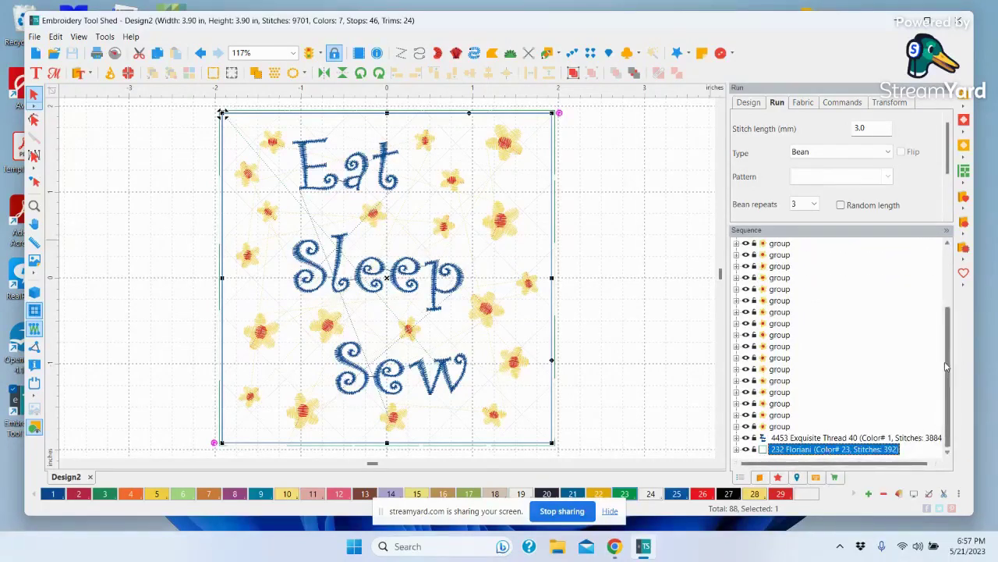
pyautogui.moveTo(945, 351); pyautogui.dragTo(953, 236)
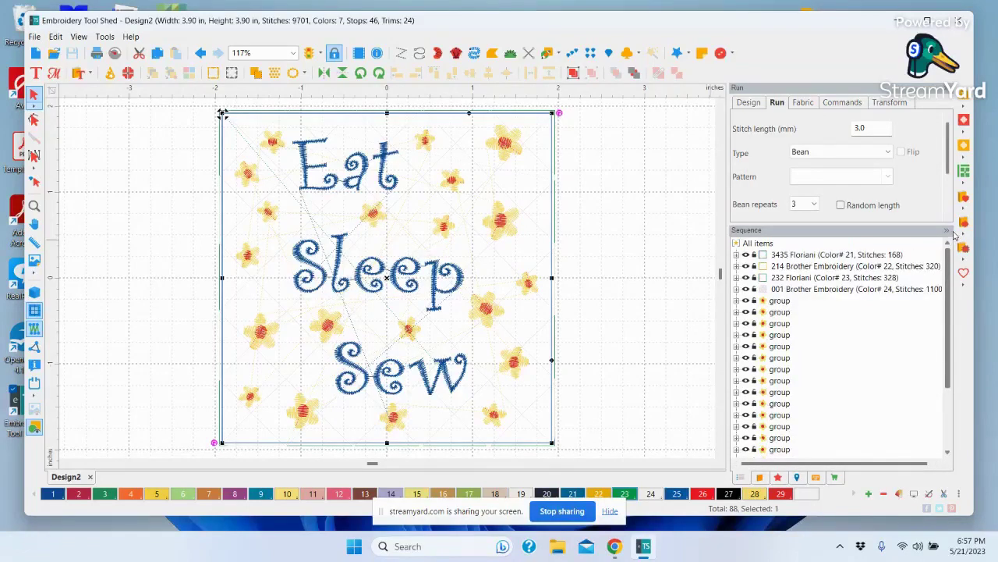
pyautogui.click(55, 38)
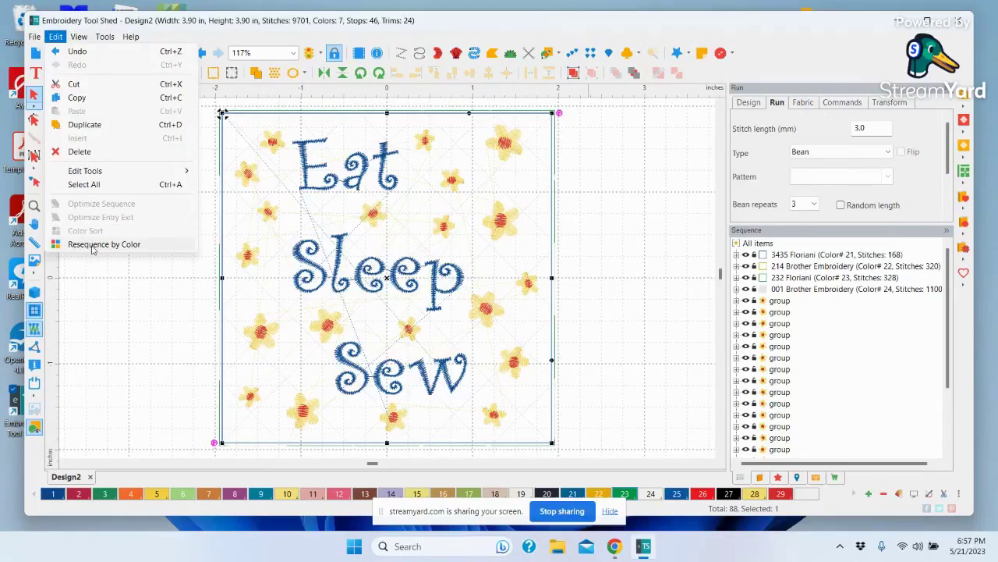
pyautogui.click(92, 245)
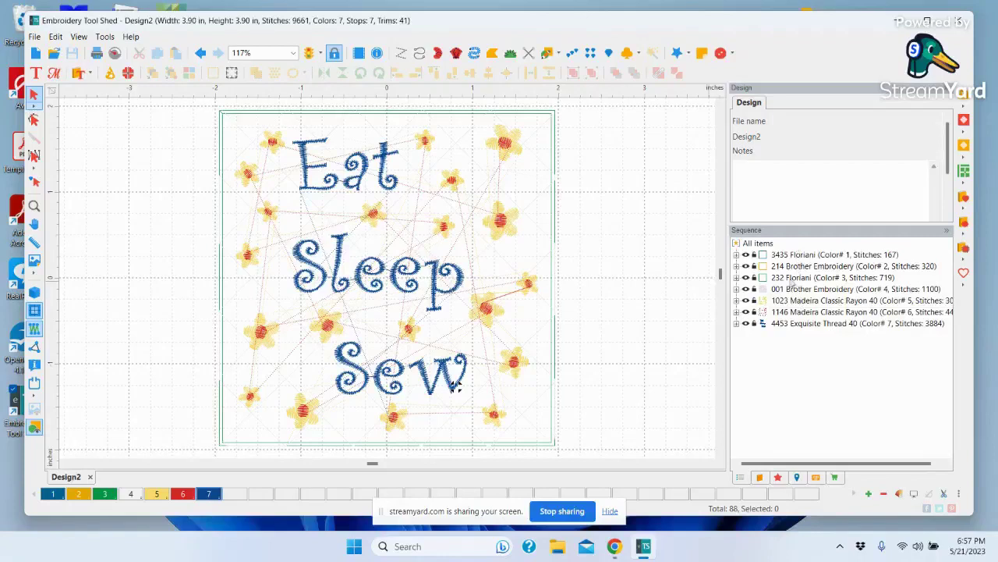
# Expand the first three colours of the sequence and examine the frame runs, the motif fill and both flower colours one by one
pyautogui.click(796, 255)
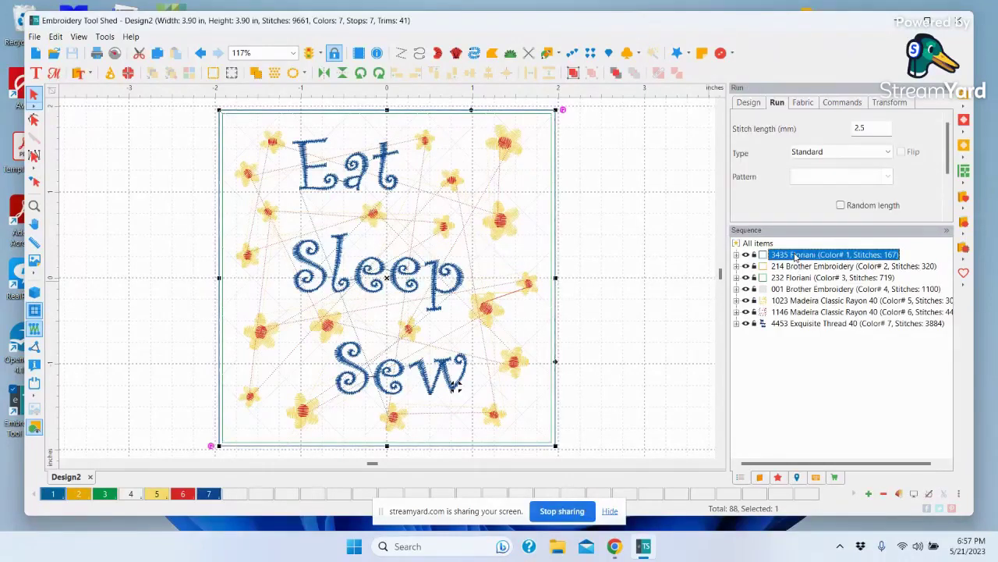
pyautogui.click(736, 255)
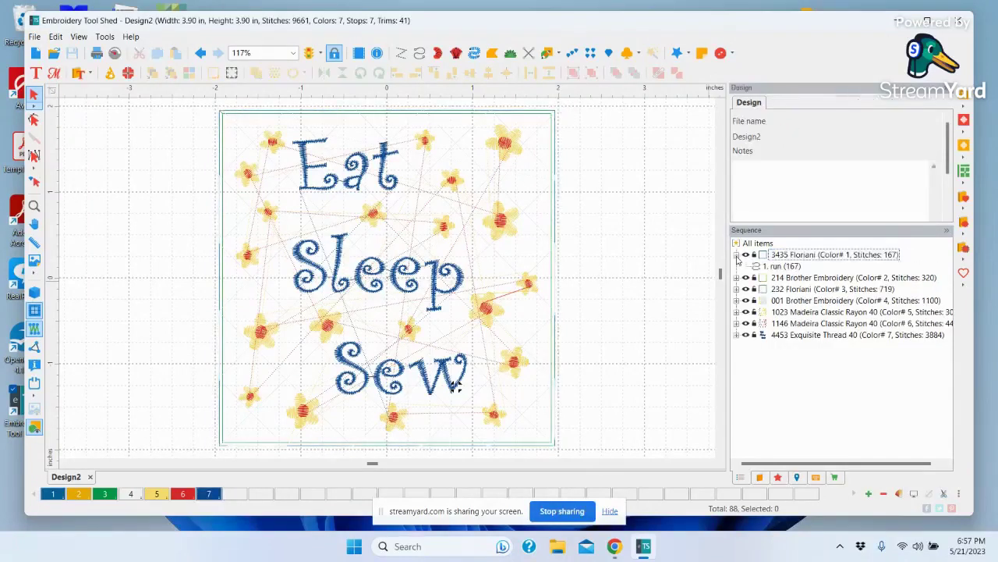
pyautogui.click(736, 278)
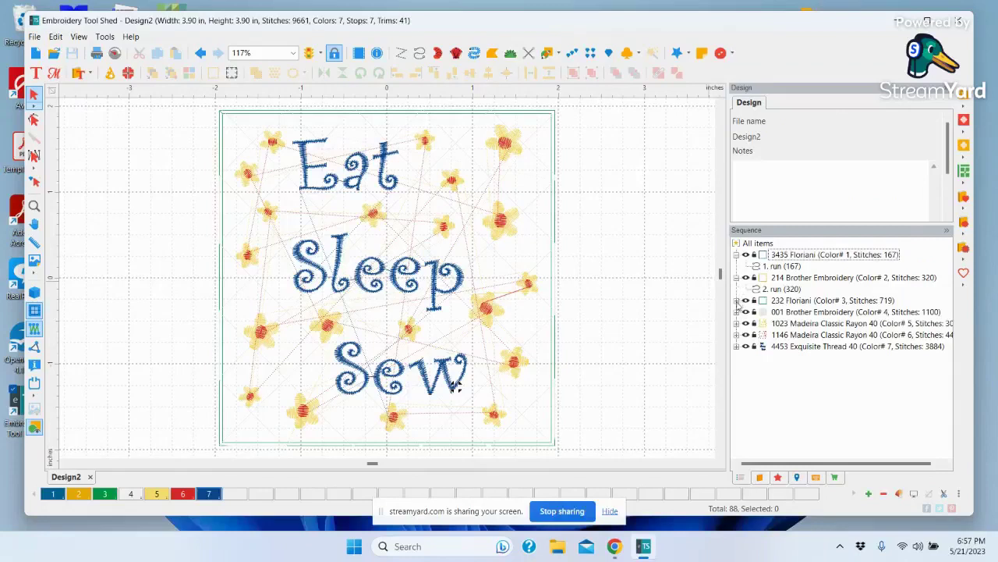
pyautogui.click(736, 301)
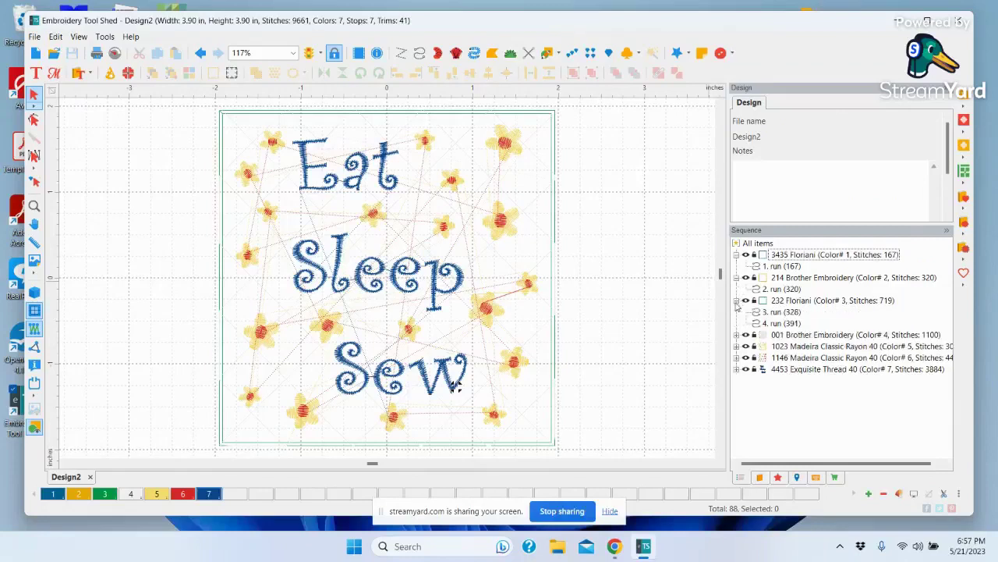
pyautogui.click(777, 312)
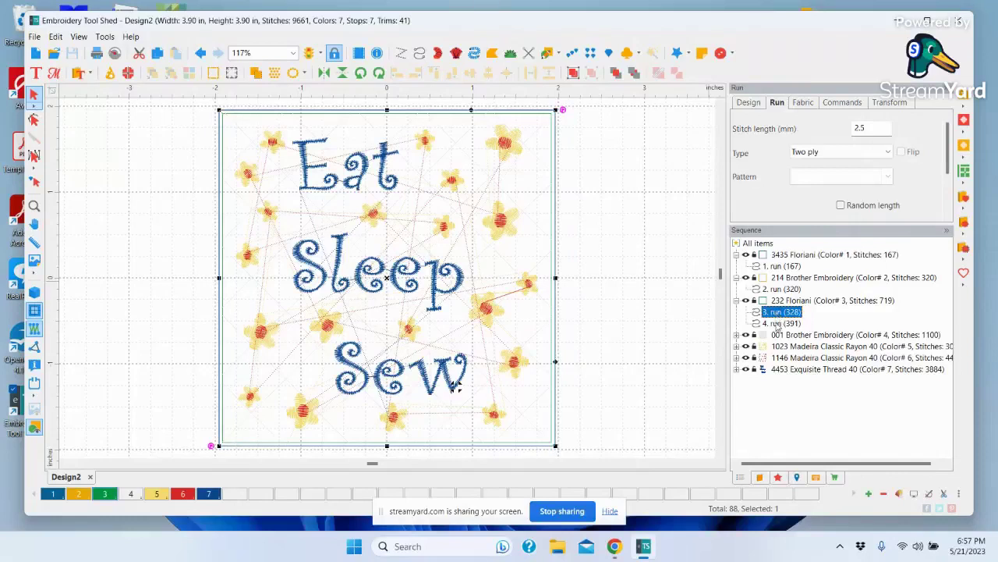
pyautogui.click(777, 324)
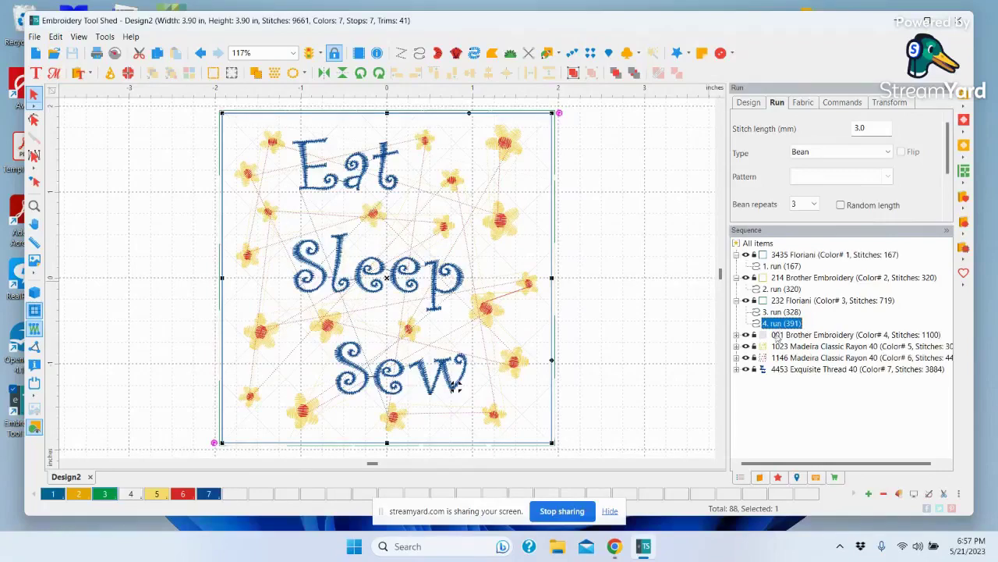
pyautogui.click(780, 336)
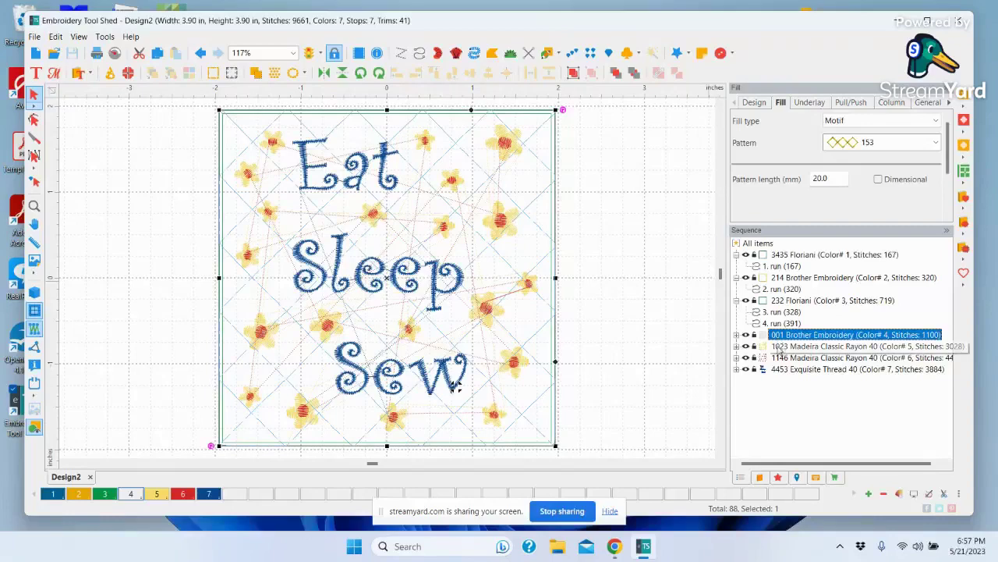
pyautogui.click(779, 348)
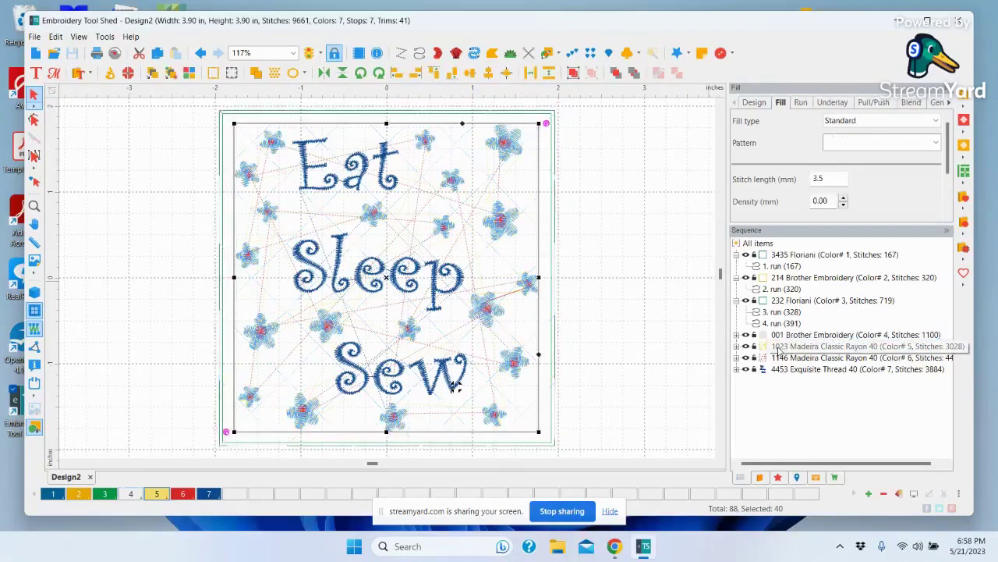
pyautogui.click(783, 357)
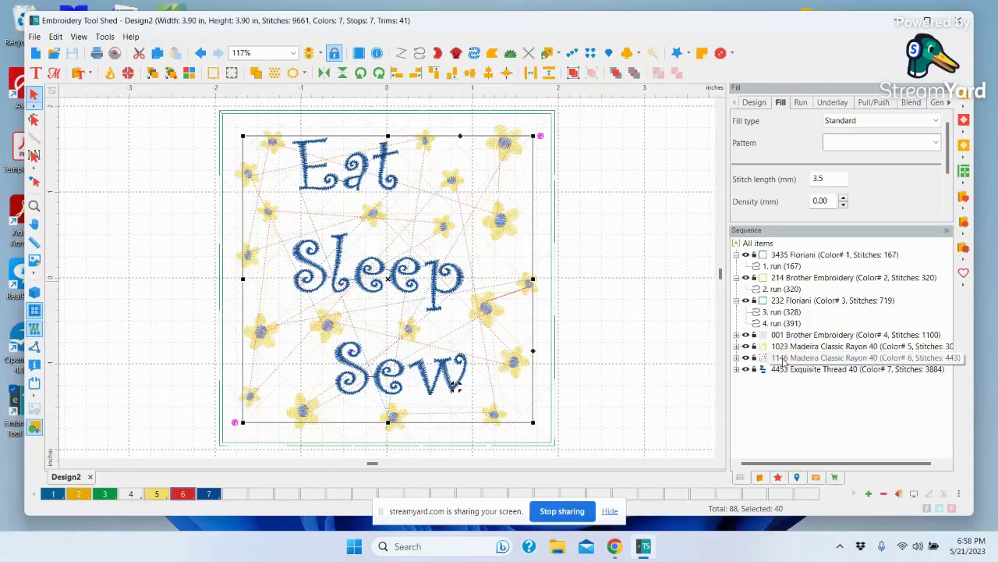
# Move the bean-stitch run out of the third colour to the end of the sequence, below the lettering, and clear the selection
pyautogui.click(779, 326)
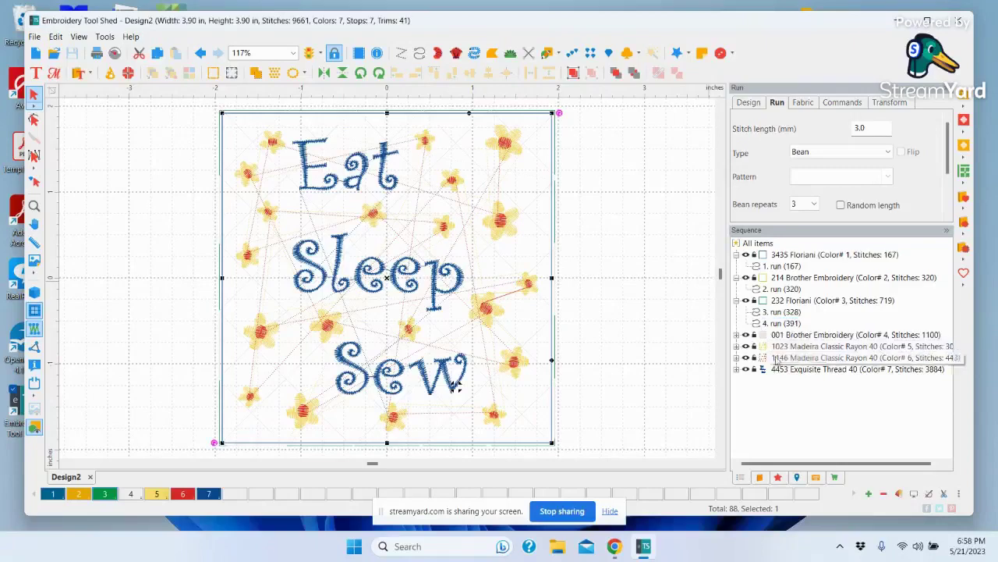
pyautogui.click(778, 370)
pyautogui.moveTo(778, 373); pyautogui.dragTo(778, 375)
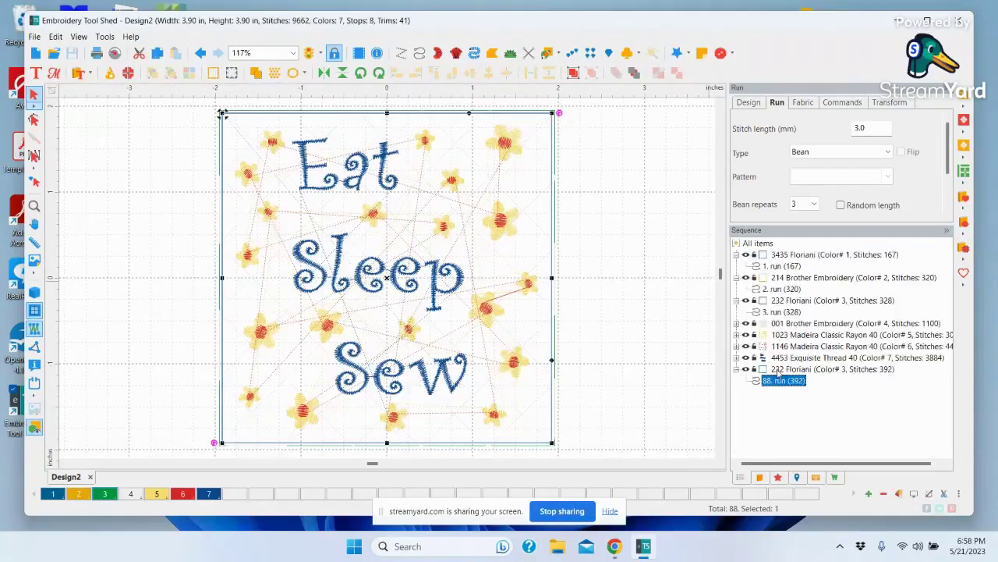
pyautogui.click(843, 434)
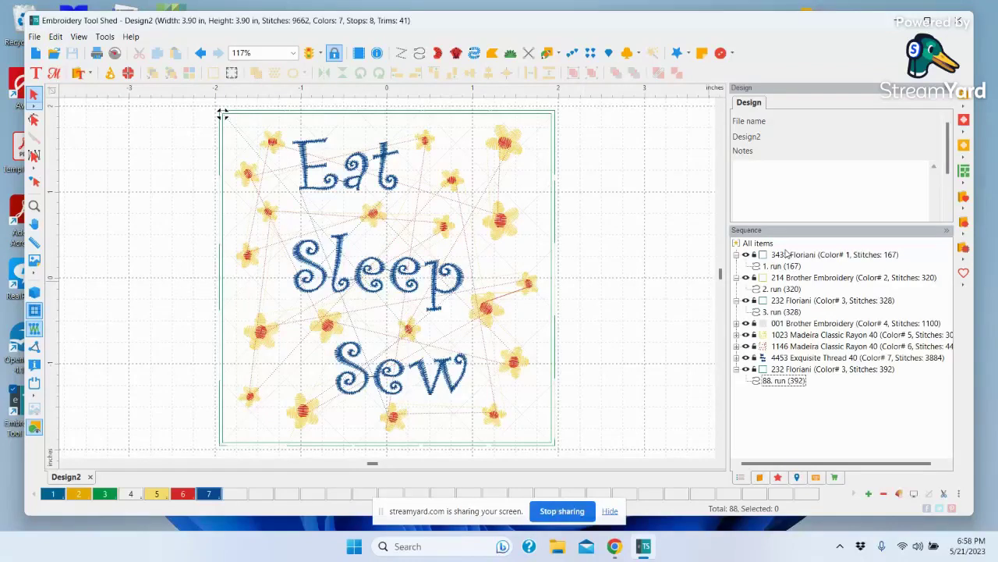
# Review the stitching order by selecting each colour in the sequence, from the first frame run to the final bean-stitch run
pyautogui.click(797, 373)
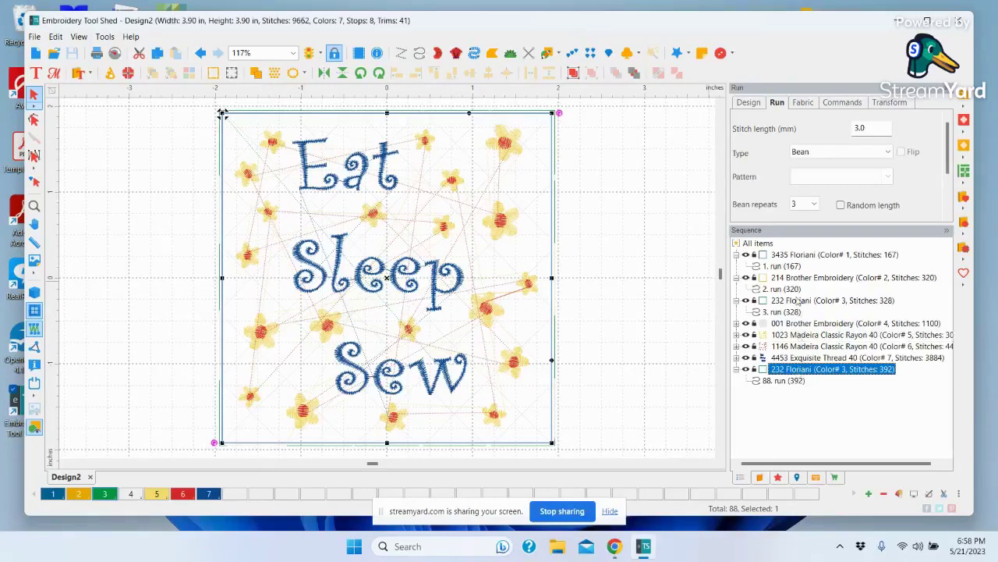
pyautogui.click(790, 254)
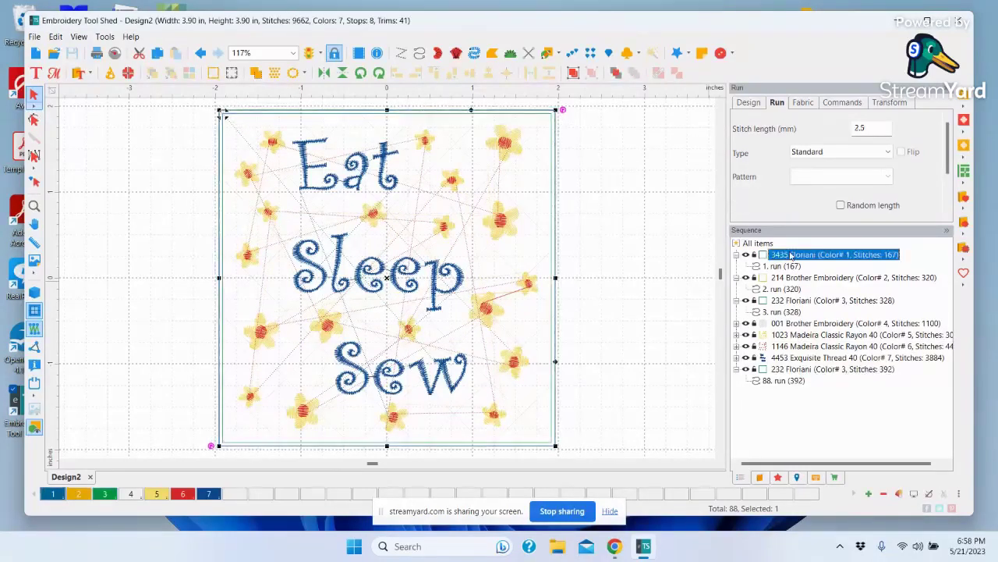
pyautogui.click(791, 278)
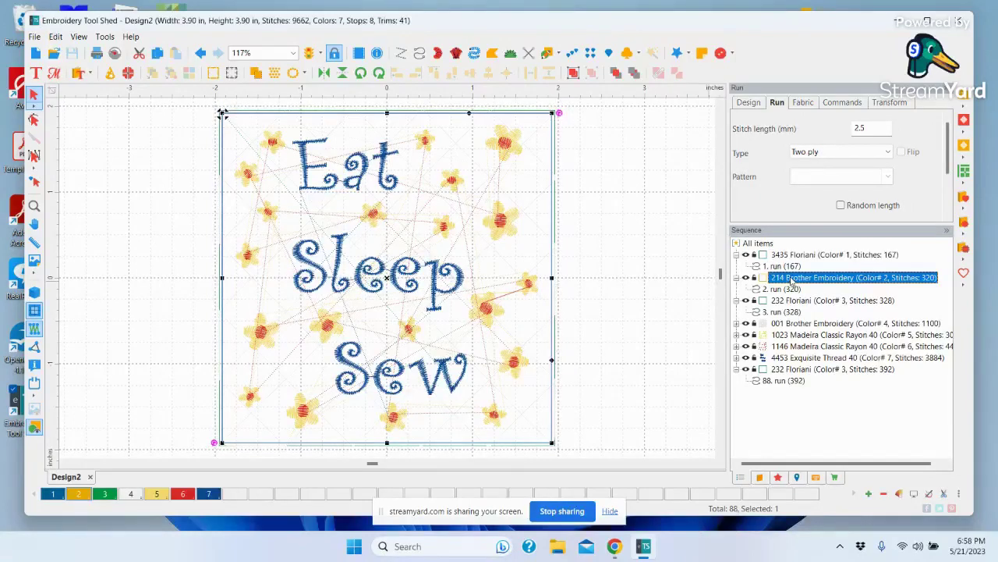
pyautogui.click(791, 304)
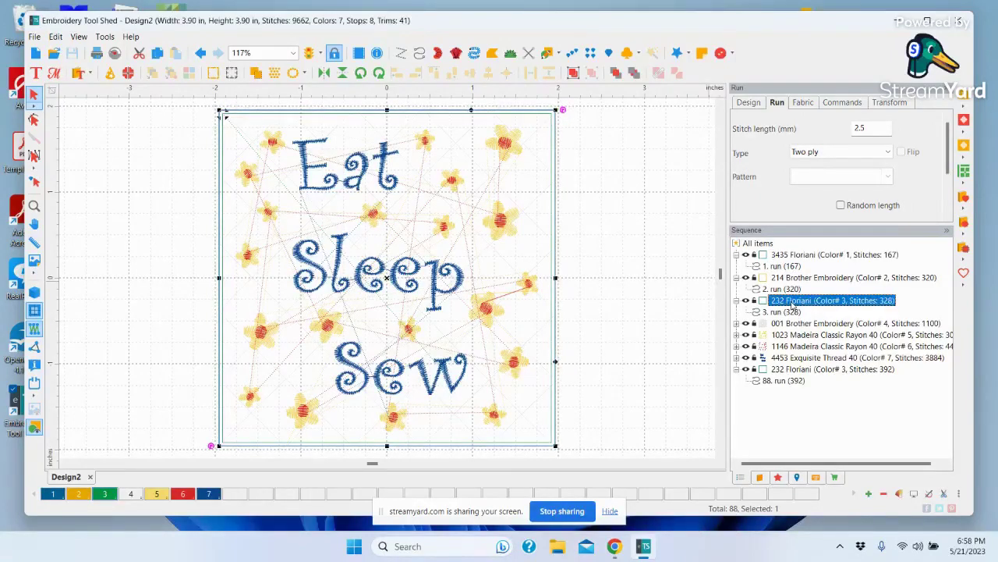
pyautogui.click(793, 324)
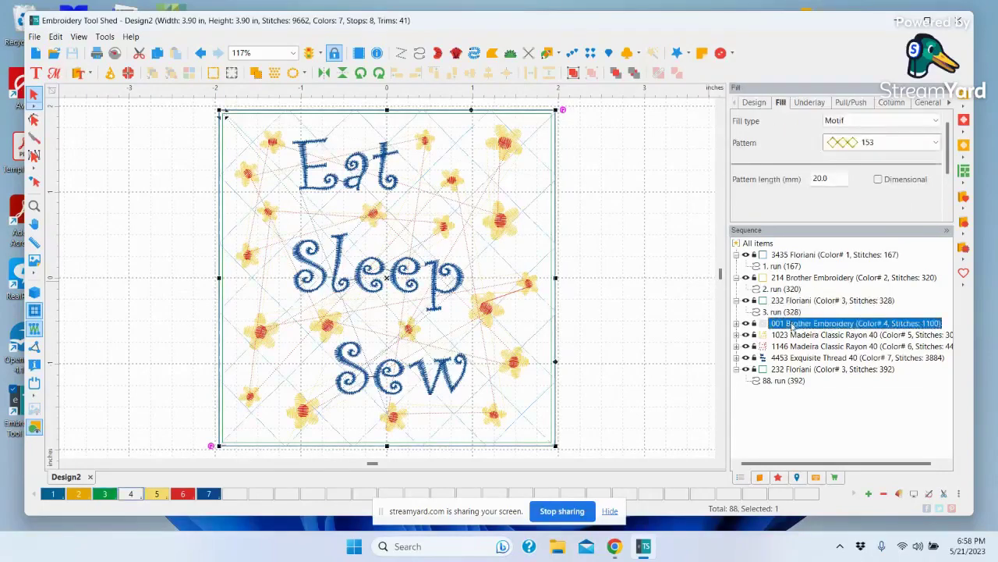
pyautogui.click(792, 335)
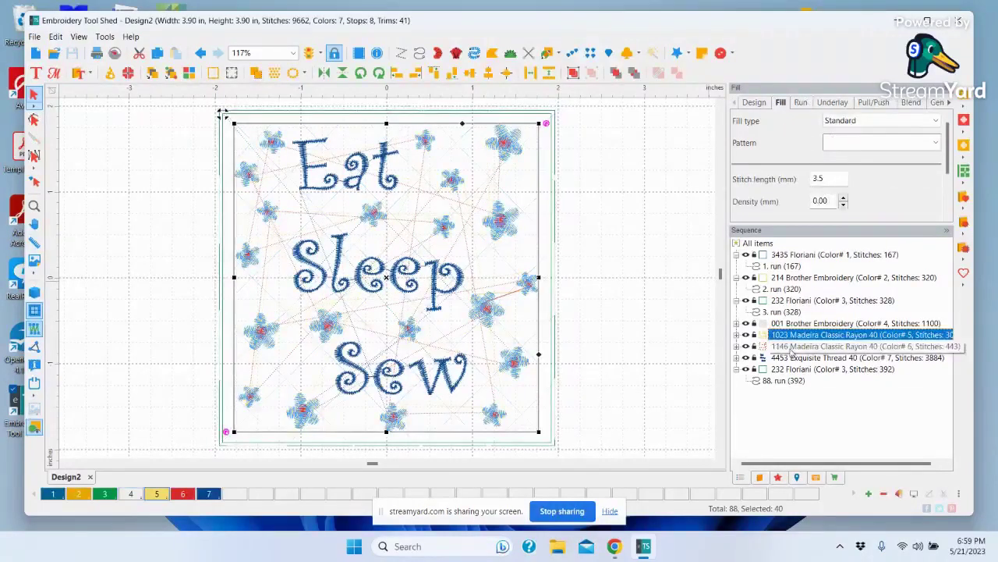
pyautogui.click(792, 347)
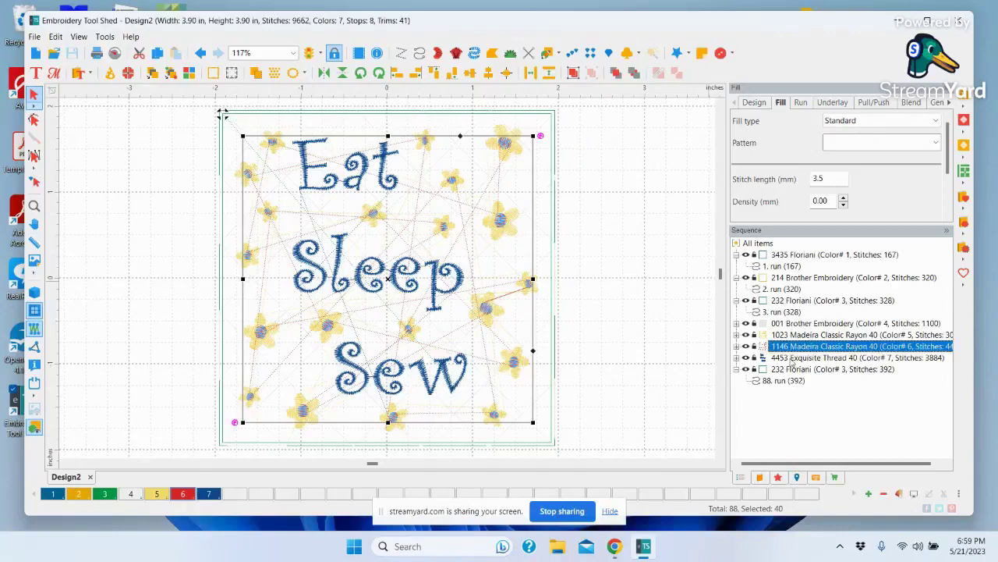
pyautogui.click(792, 358)
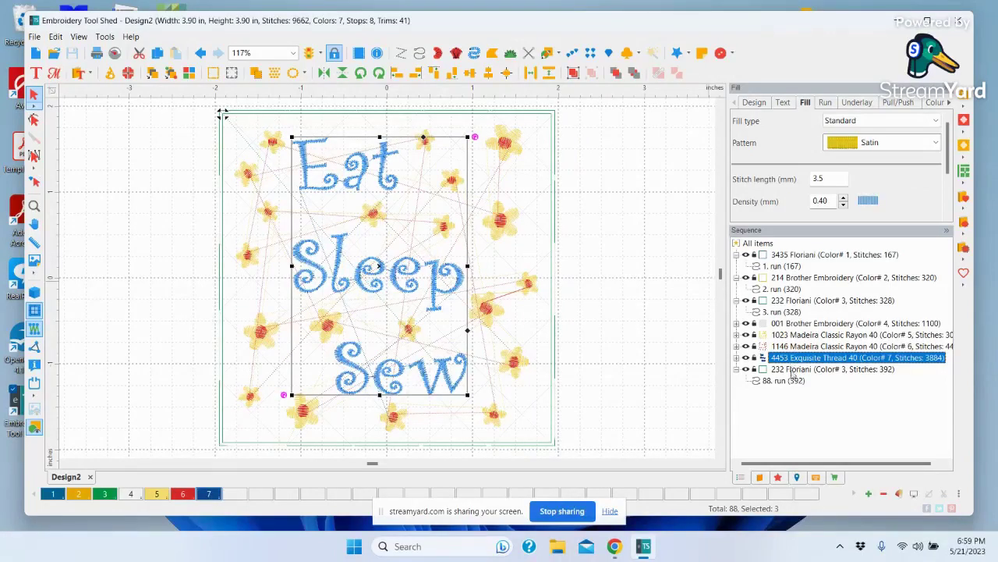
pyautogui.click(793, 370)
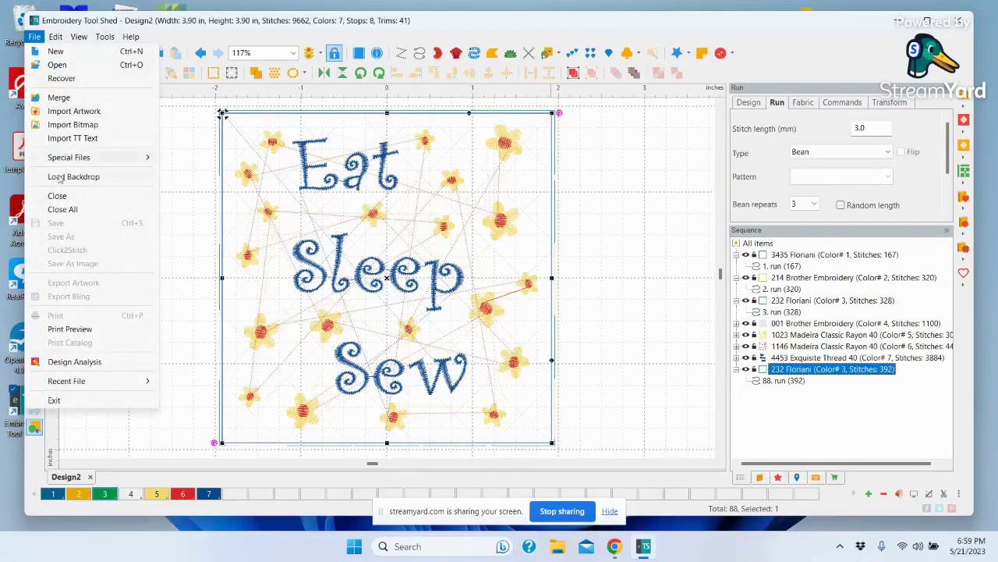
# Check whether the save commands are available for the design, and enlarge the design properties area to show its keywords and rating
pyautogui.click(174, 233)
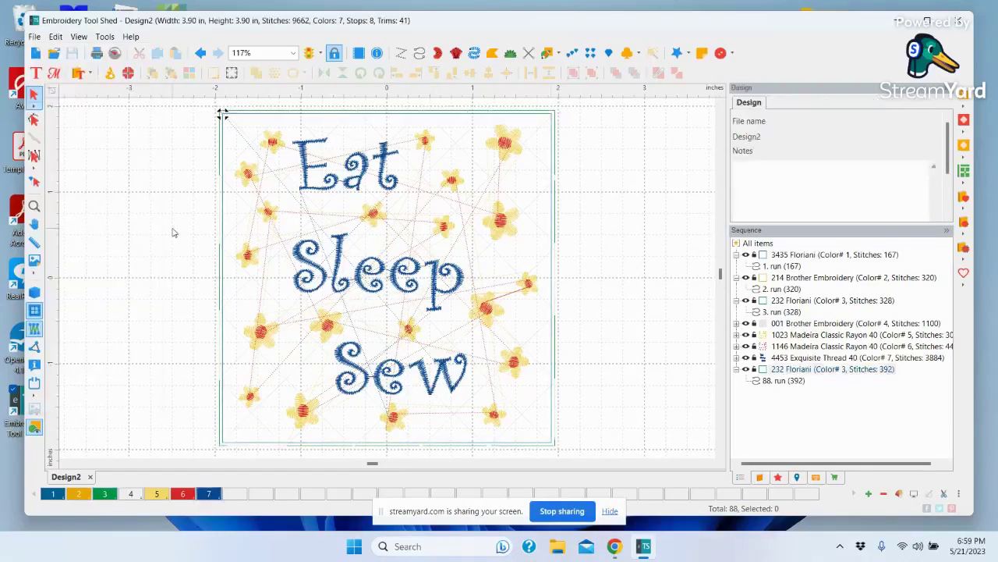
pyautogui.click(36, 37)
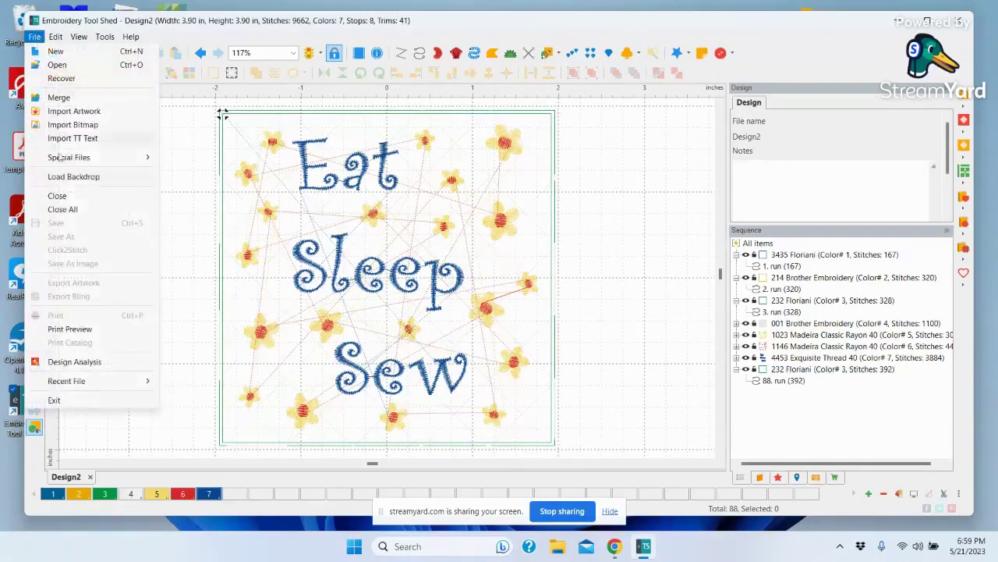
pyautogui.click(178, 227)
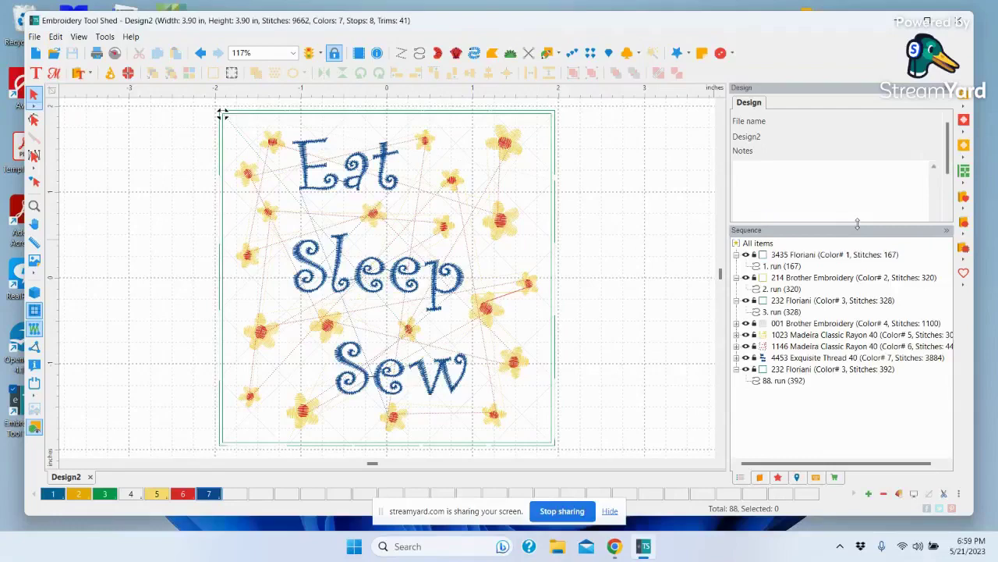
pyautogui.moveTo(857, 224); pyautogui.dragTo(858, 338)
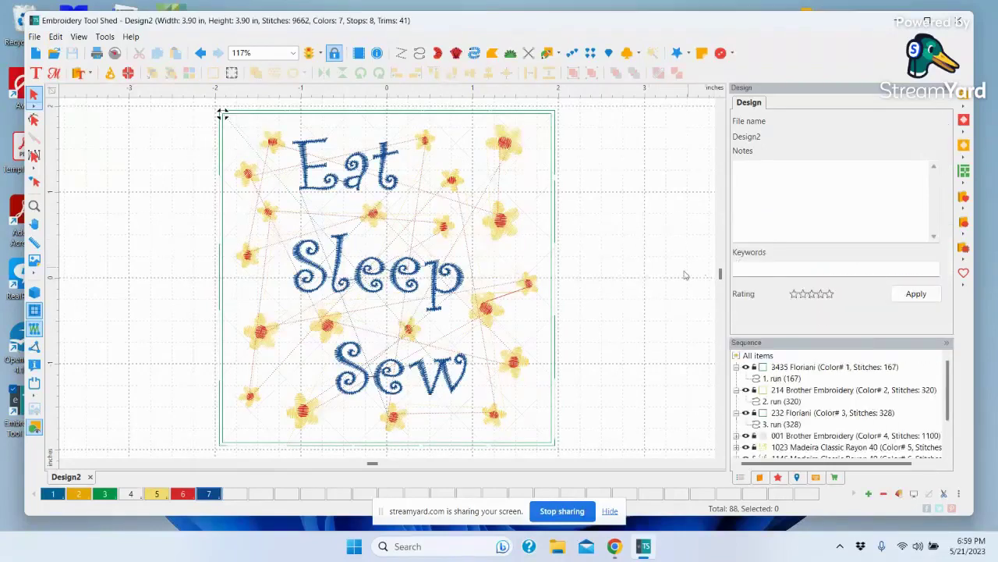
pyautogui.click(42, 39)
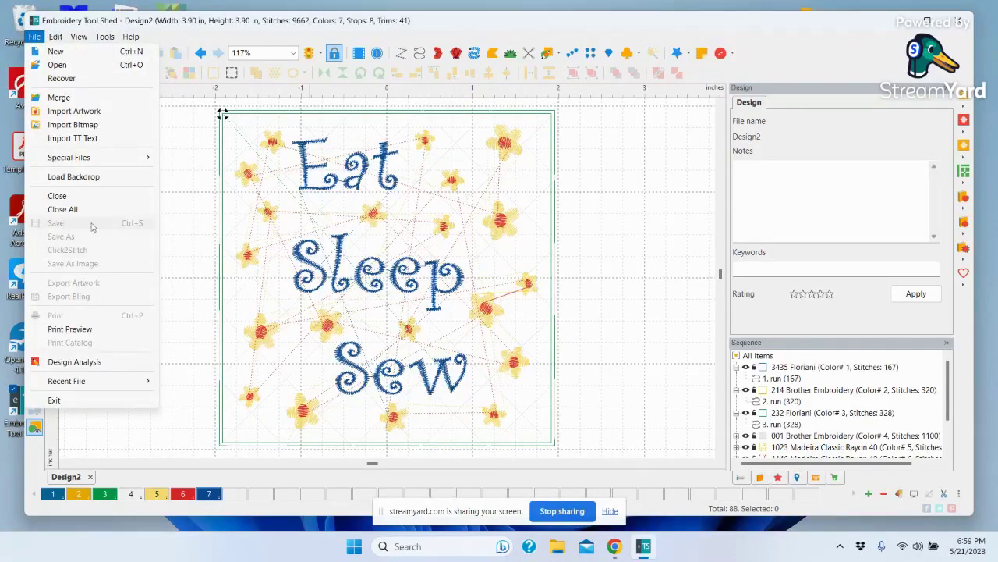
pyautogui.click(191, 227)
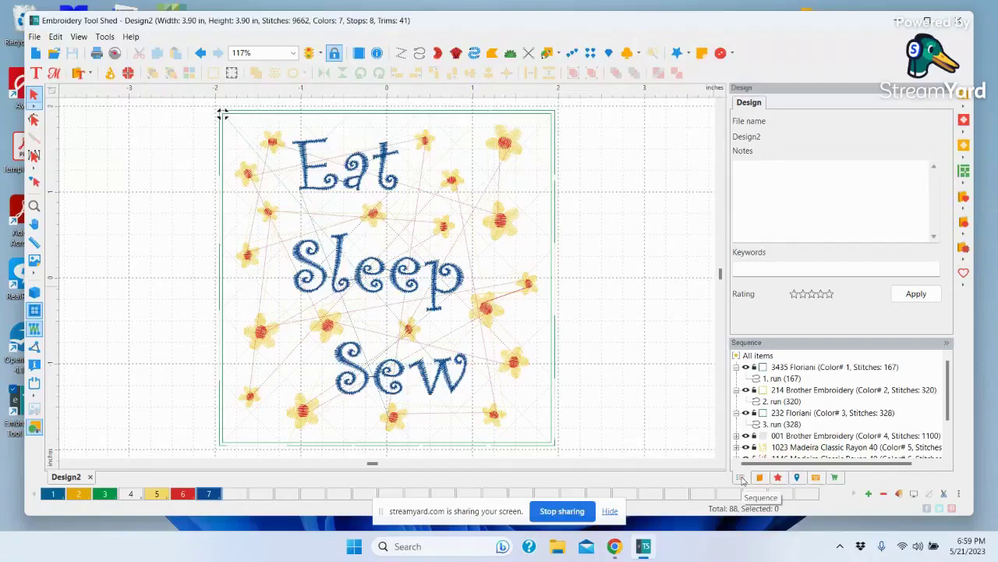
# Open the list of purchased products, check the options for Perfect Embroidery Pro, and discard the Cut 'N Stitch trial
pyautogui.click(835, 476)
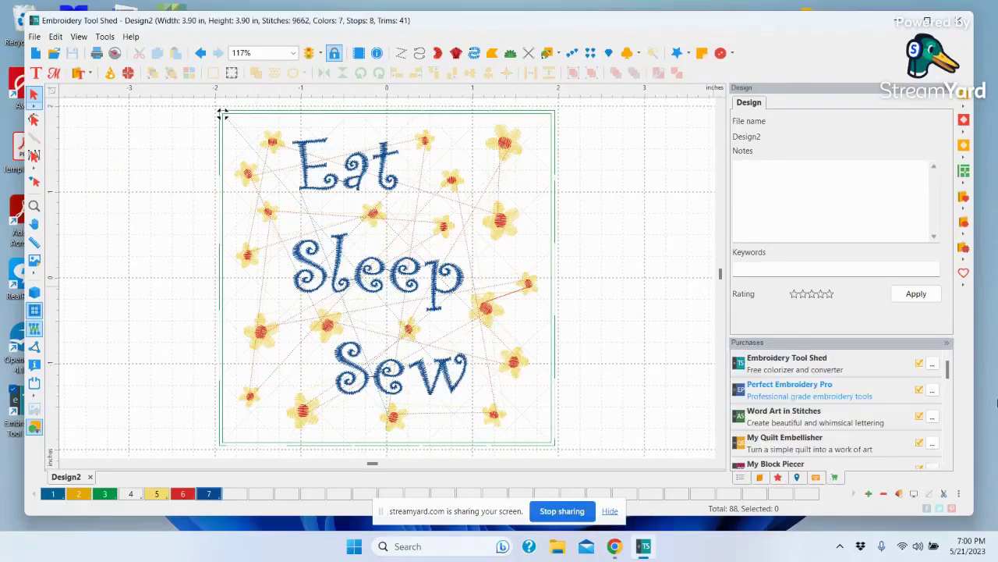
pyautogui.click(933, 390)
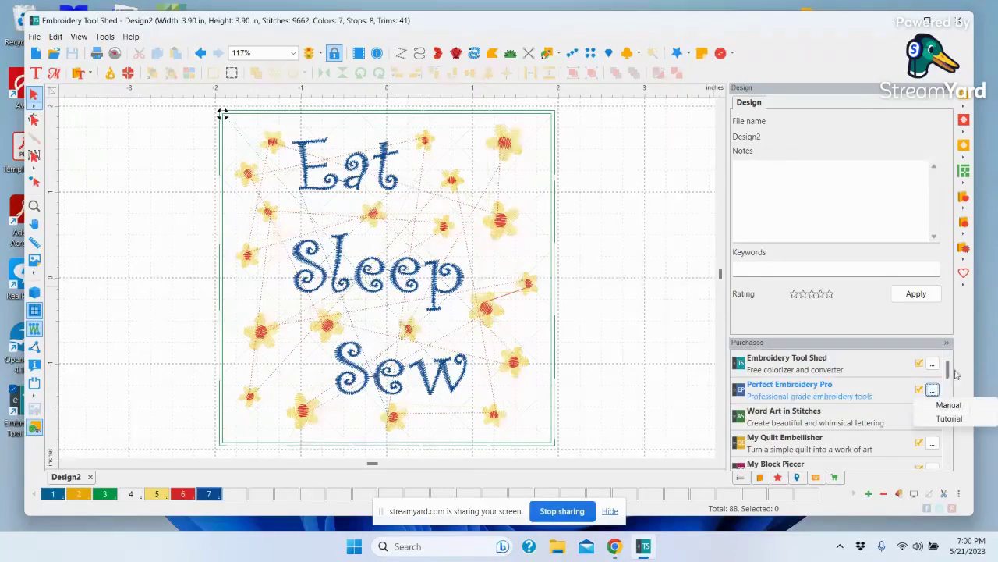
pyautogui.click(901, 365)
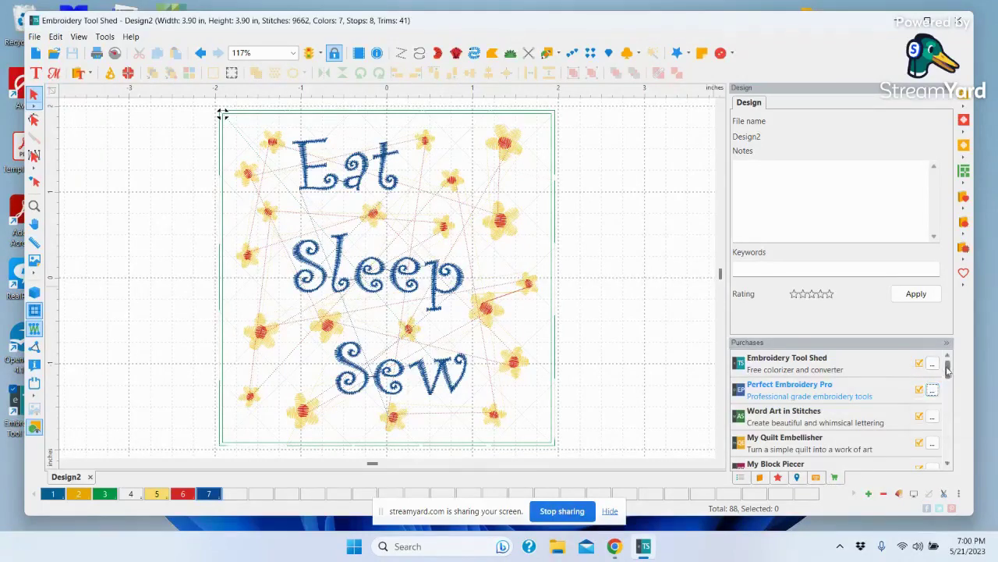
pyautogui.moveTo(947, 373); pyautogui.dragTo(948, 423)
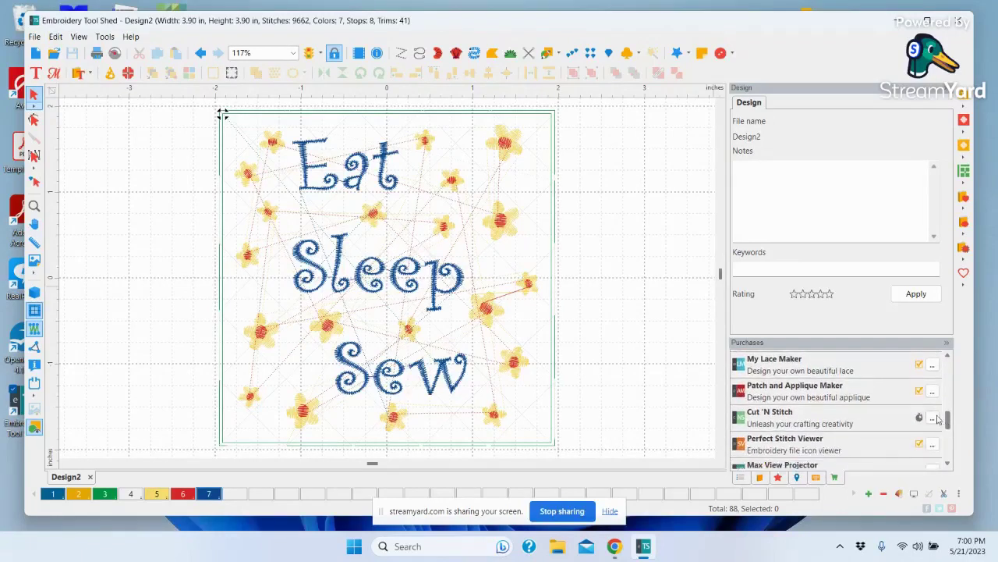
pyautogui.click(932, 419)
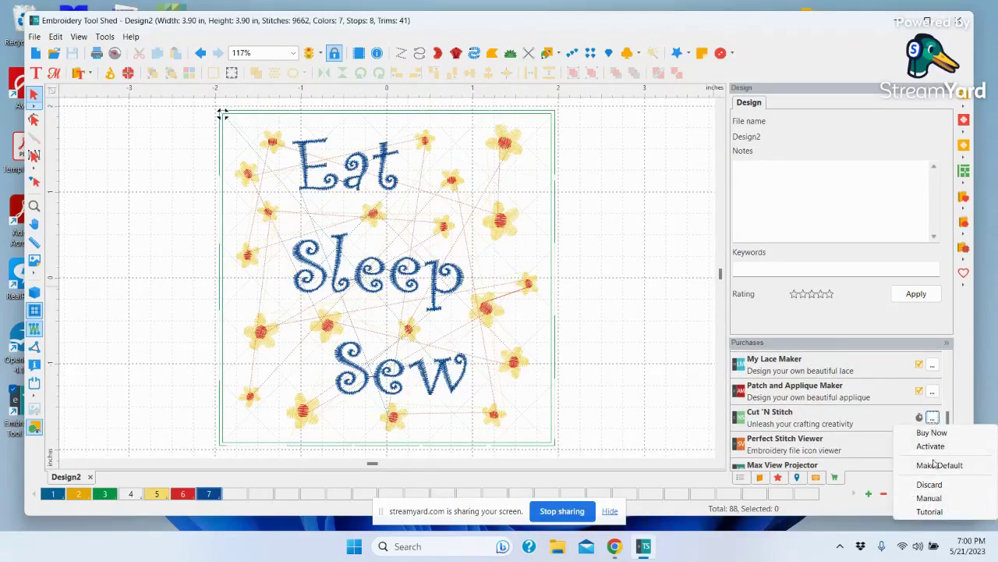
pyautogui.click(932, 487)
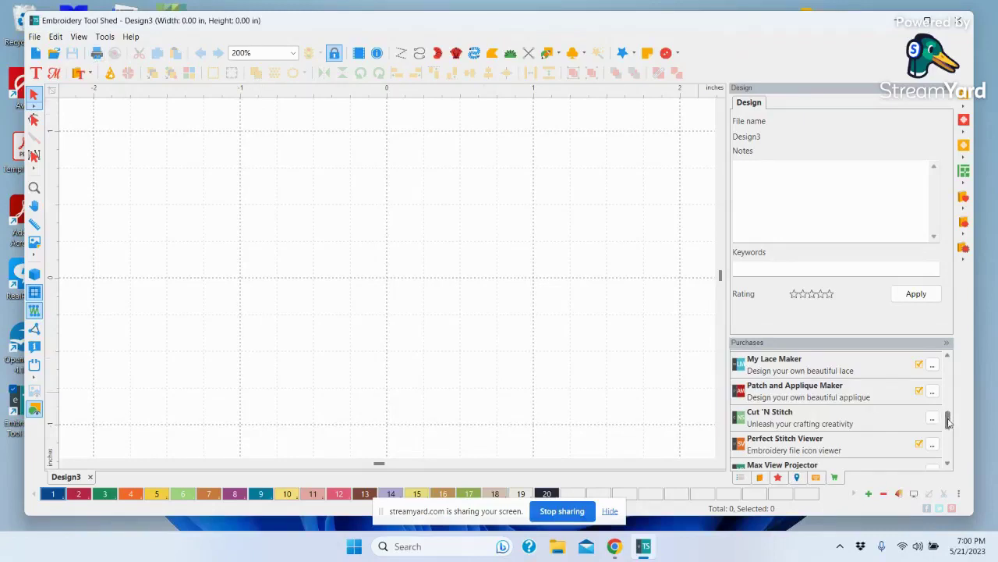
# Check the options for Perfect Embroidery Pro again and start the trial of Cut 'N Stitch
pyautogui.moveTo(949, 416); pyautogui.dragTo(939, 337)
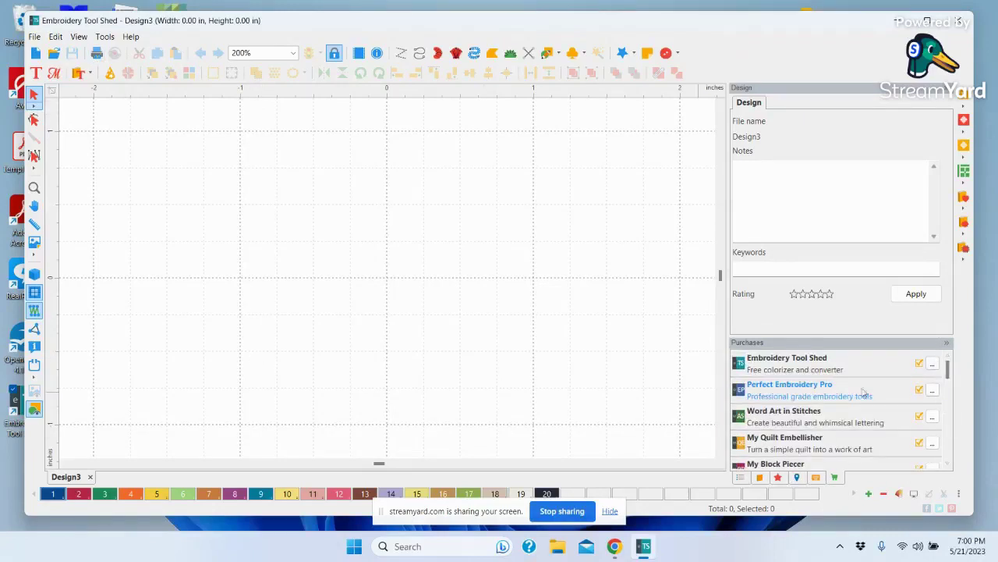
pyautogui.click(933, 389)
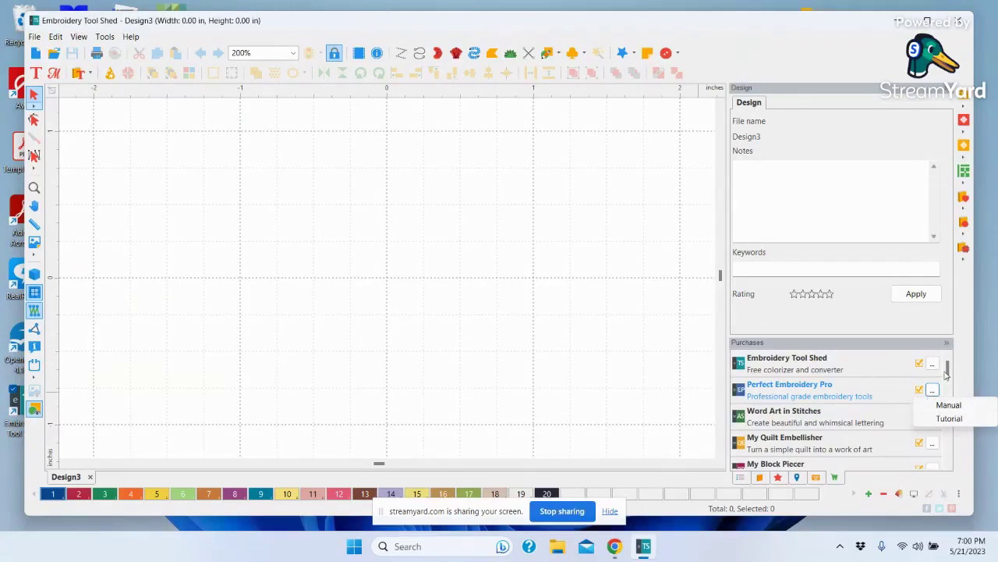
pyautogui.moveTo(949, 374); pyautogui.dragTo(947, 424)
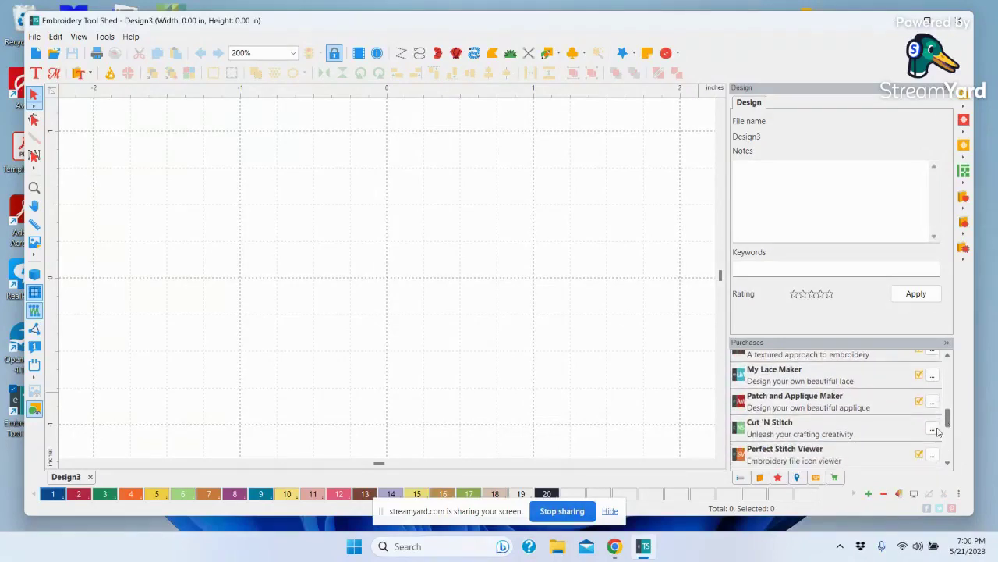
pyautogui.click(932, 428)
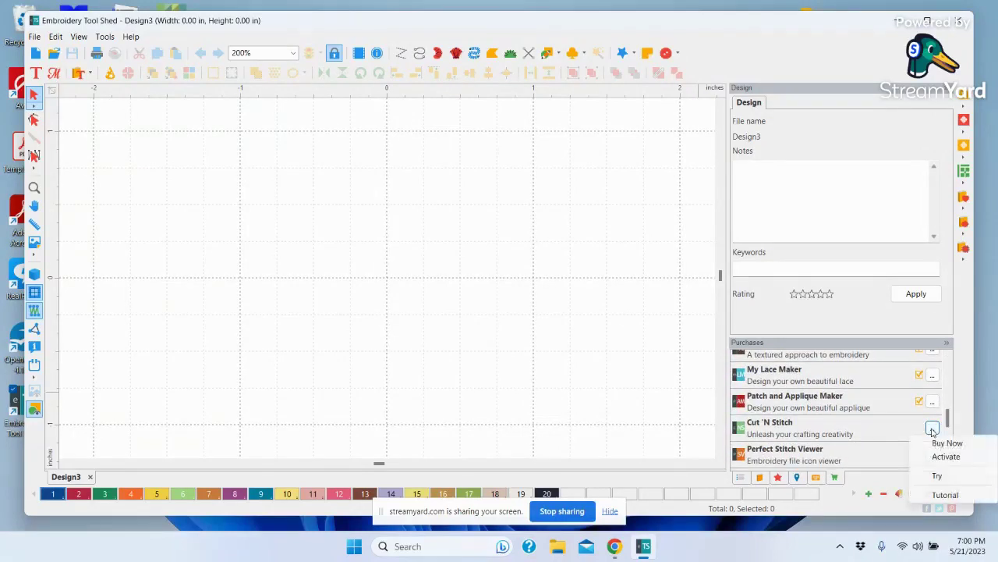
pyautogui.click(936, 476)
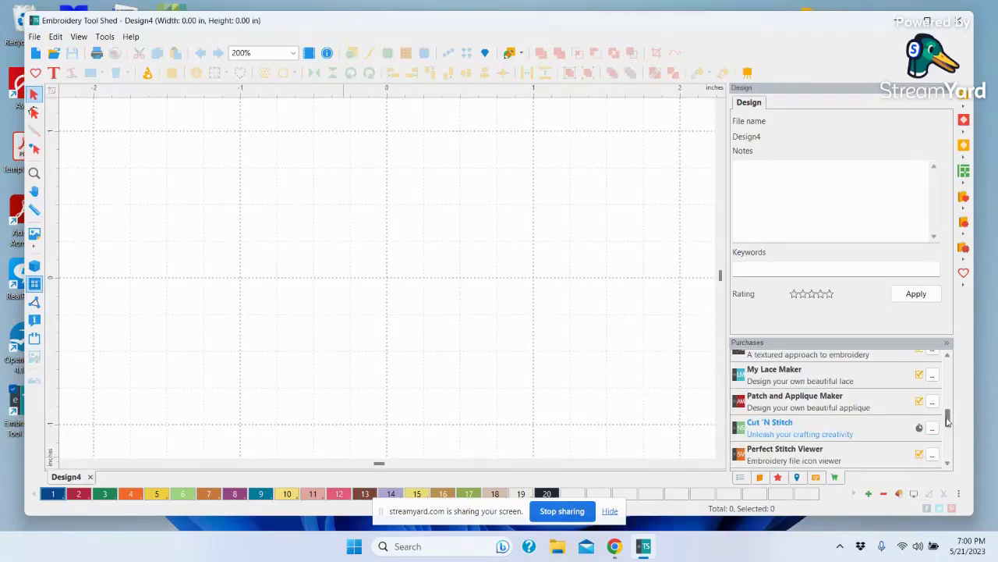
# Make Perfect Embroidery Pro the default product and close the blank design
pyautogui.moveTo(949, 419); pyautogui.dragTo(948, 358)
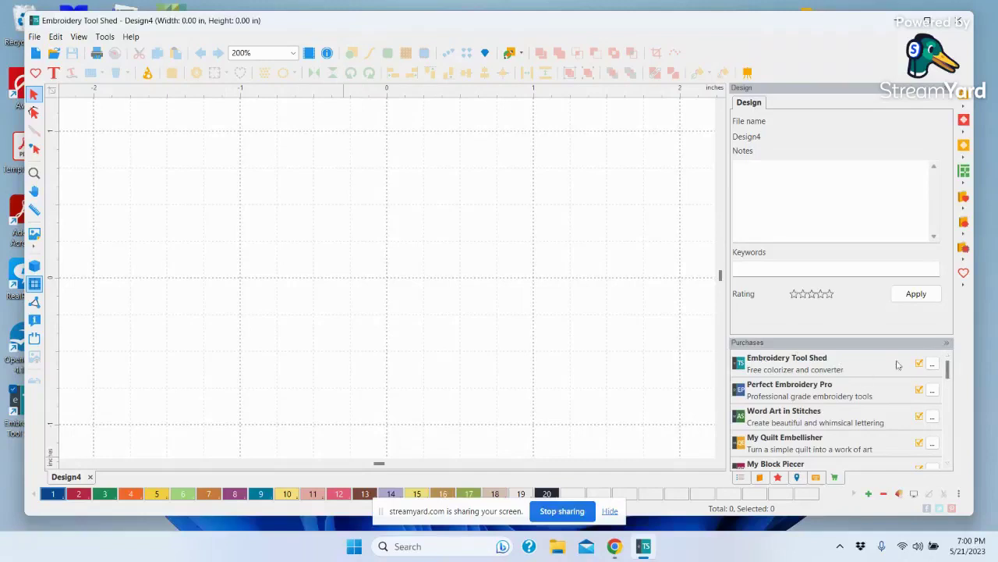
pyautogui.click(933, 390)
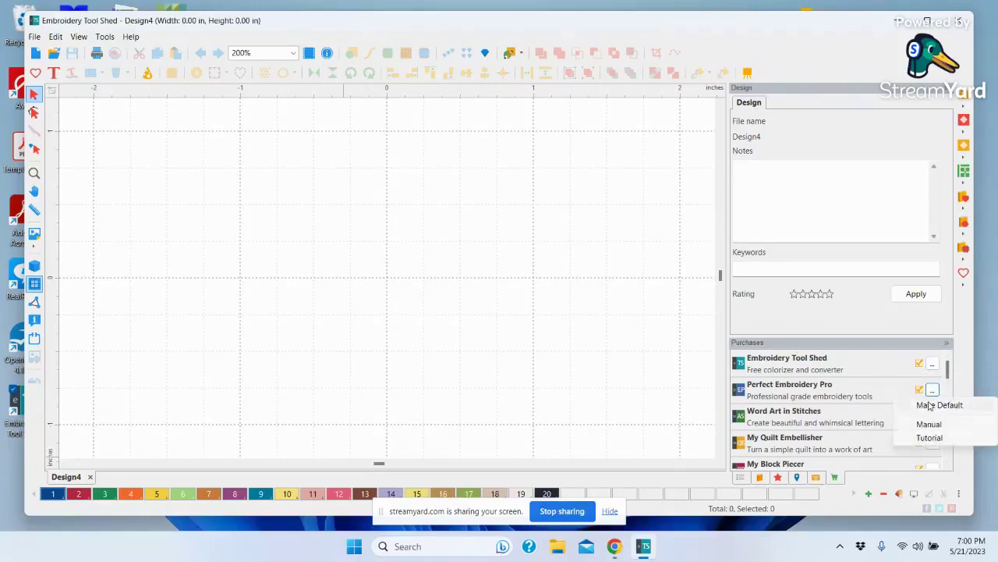
pyautogui.click(939, 405)
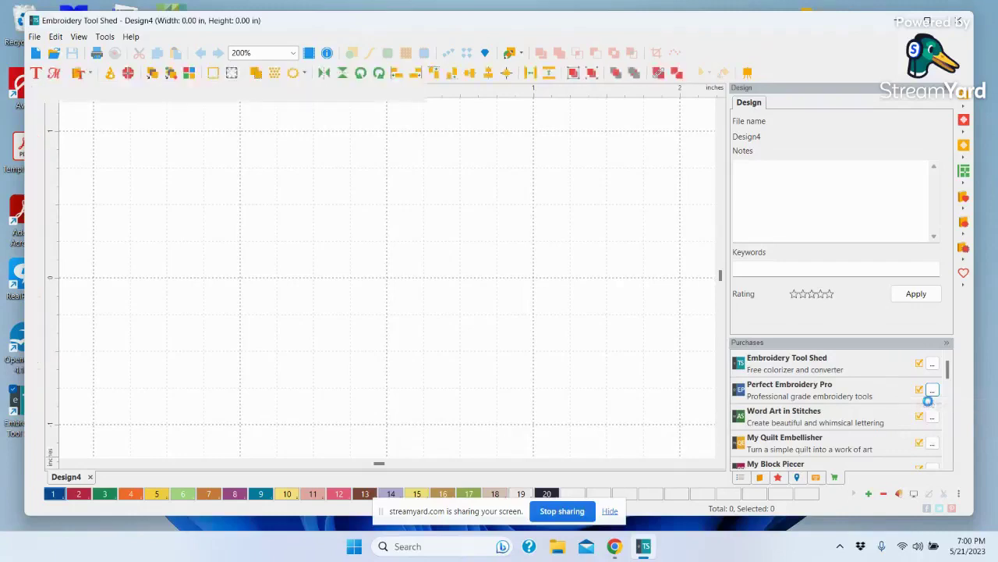
pyautogui.click(91, 478)
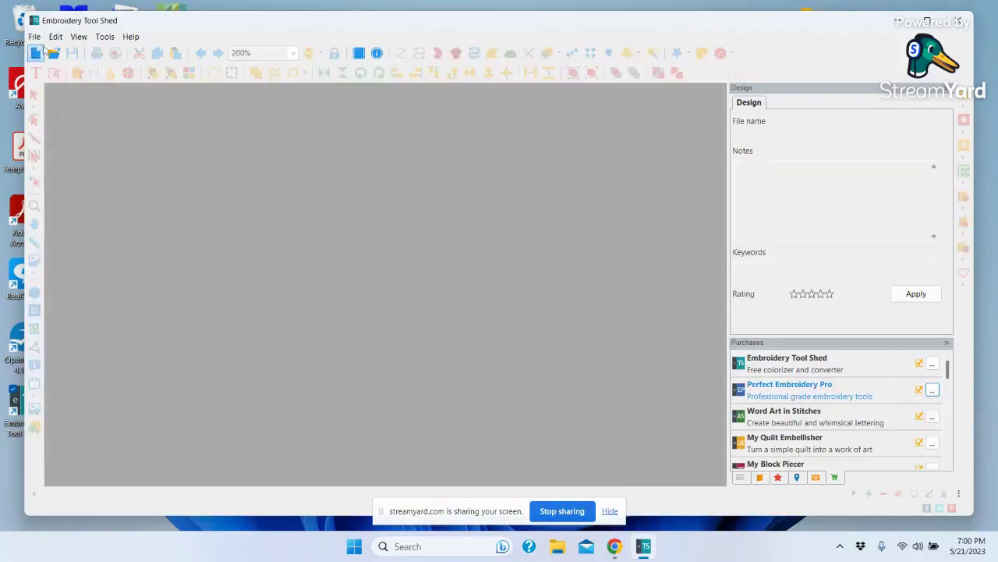
# Look for autosaved designs to recover, including under This PC, and leave without opening anything
pyautogui.click(35, 36)
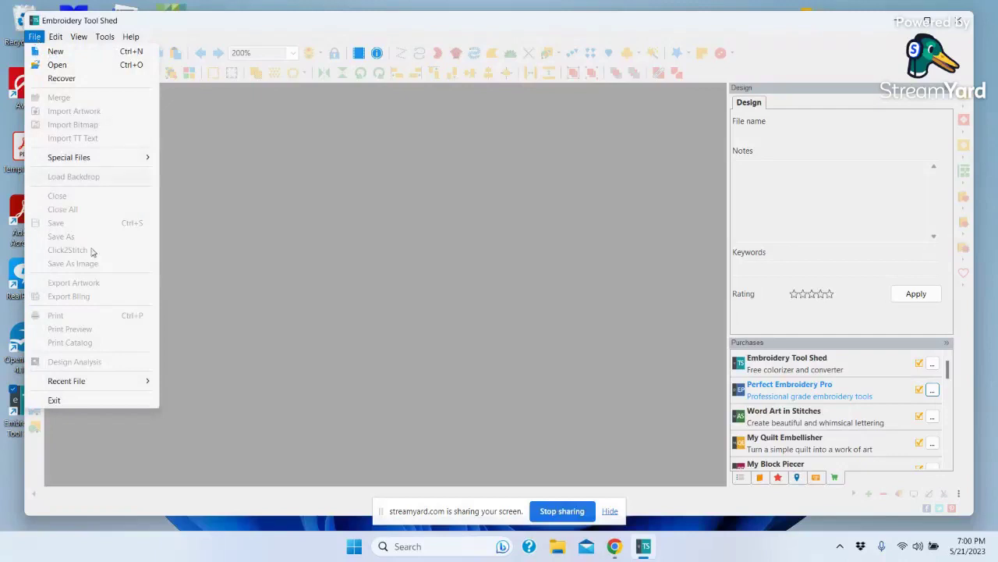
pyautogui.click(317, 198)
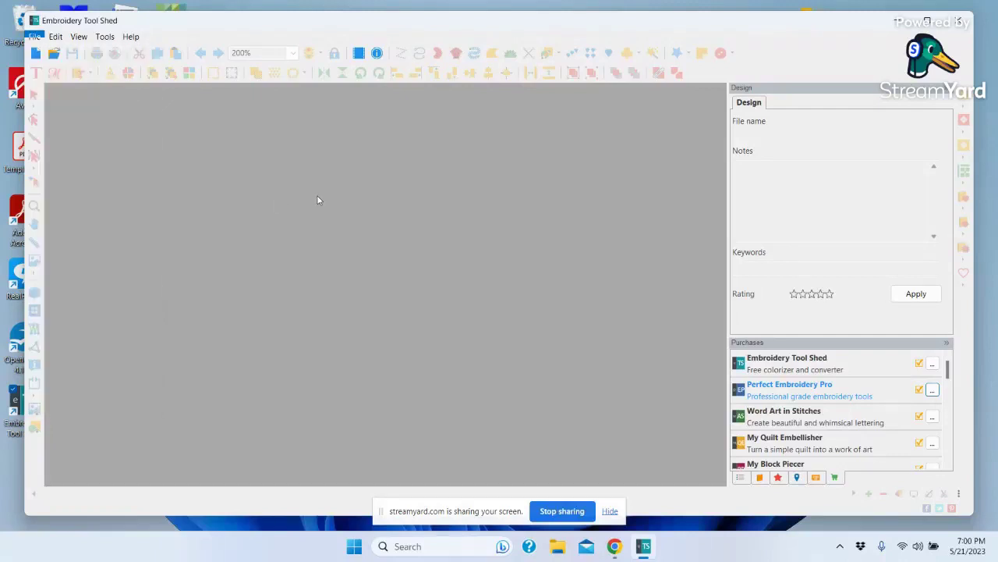
pyautogui.click(36, 39)
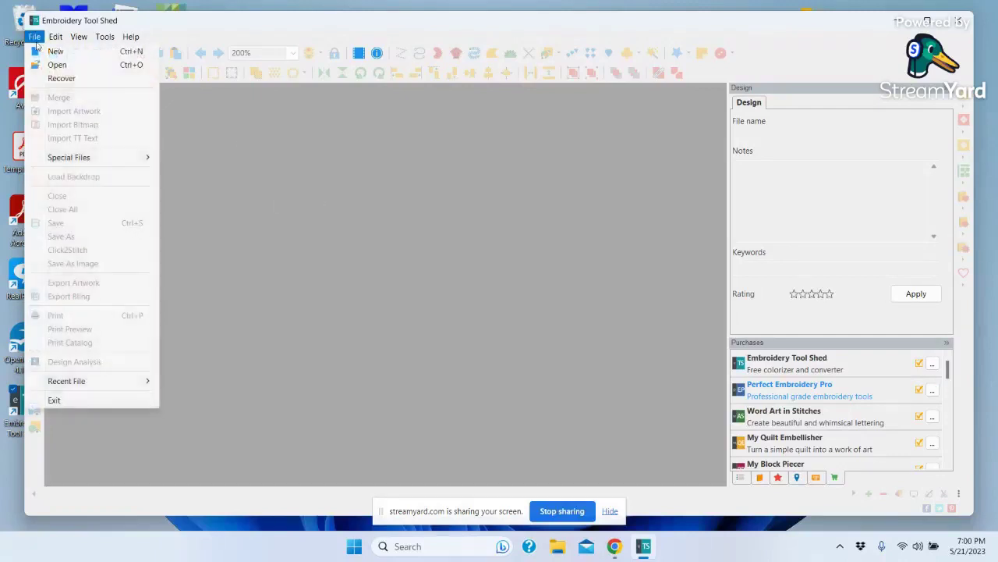
pyautogui.click(60, 79)
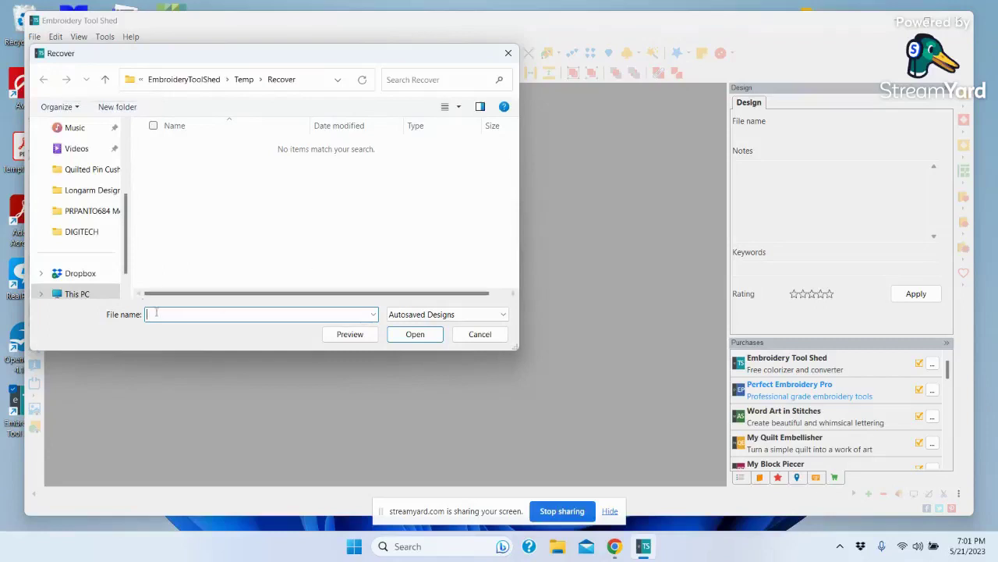
pyautogui.click(78, 294)
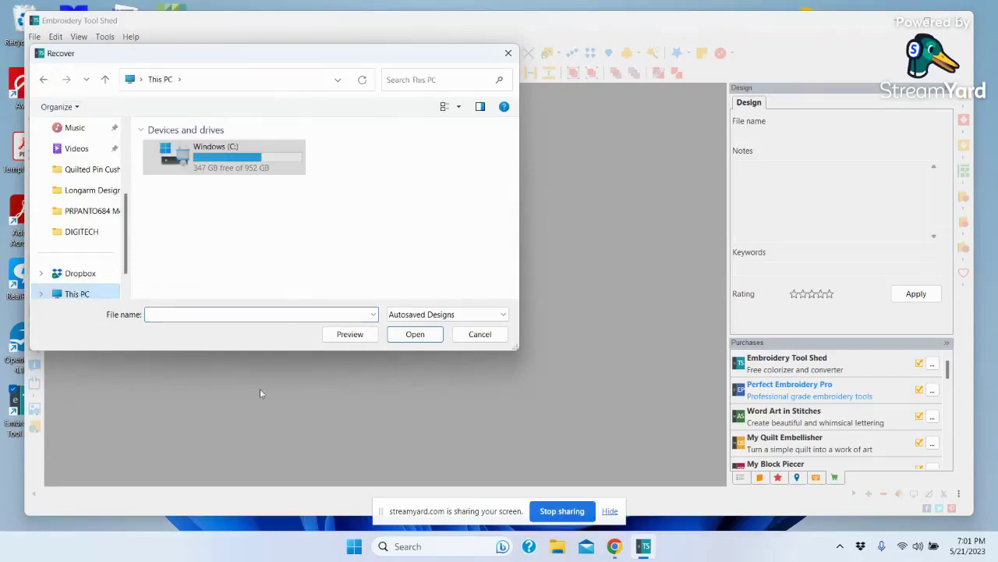
pyautogui.click(486, 338)
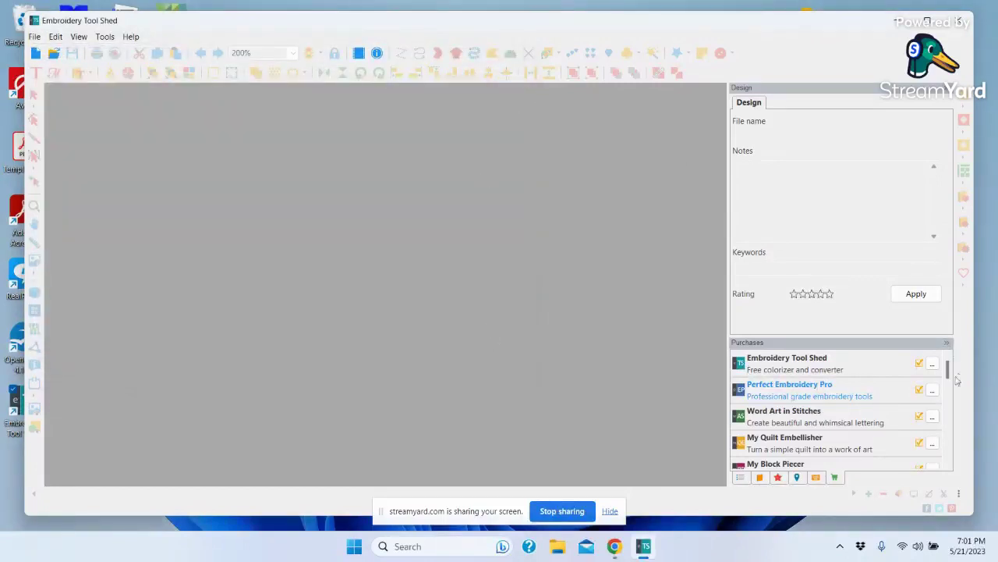
# Check the options offered for Cut 'N Stitch and for Perfect Embroidery Pro in the list of purchased products
pyautogui.moveTo(948, 373); pyautogui.dragTo(951, 423)
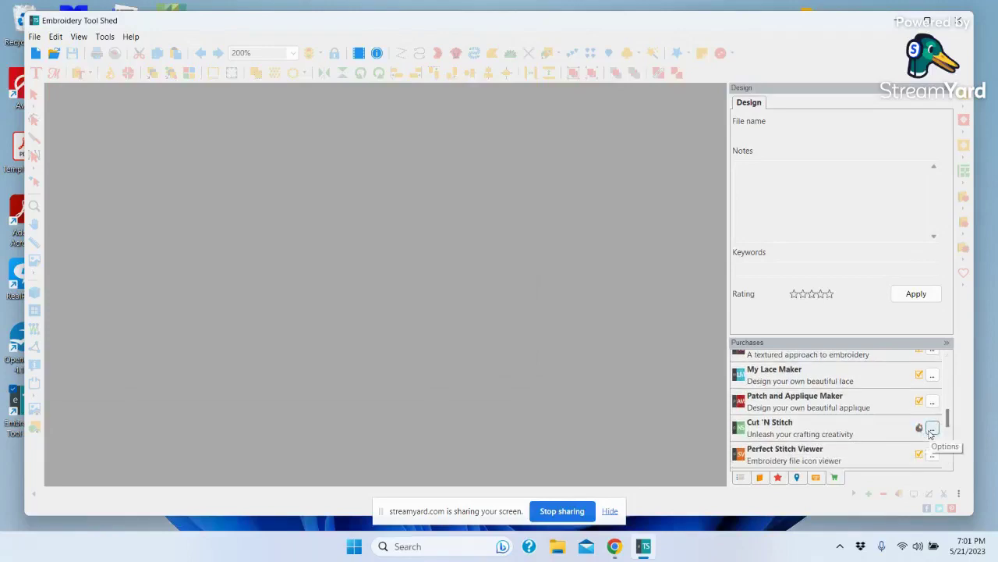
pyautogui.click(931, 429)
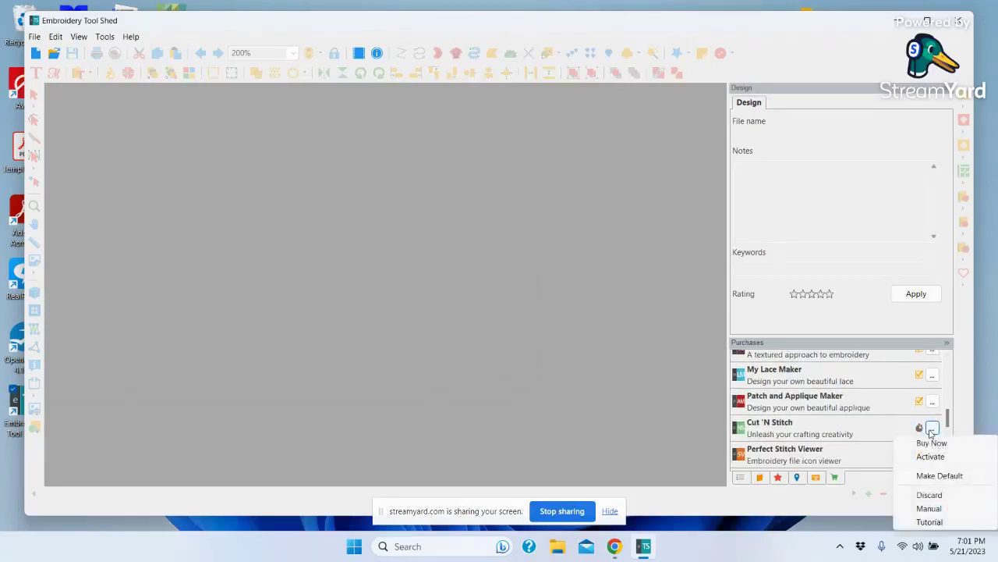
pyautogui.click(858, 433)
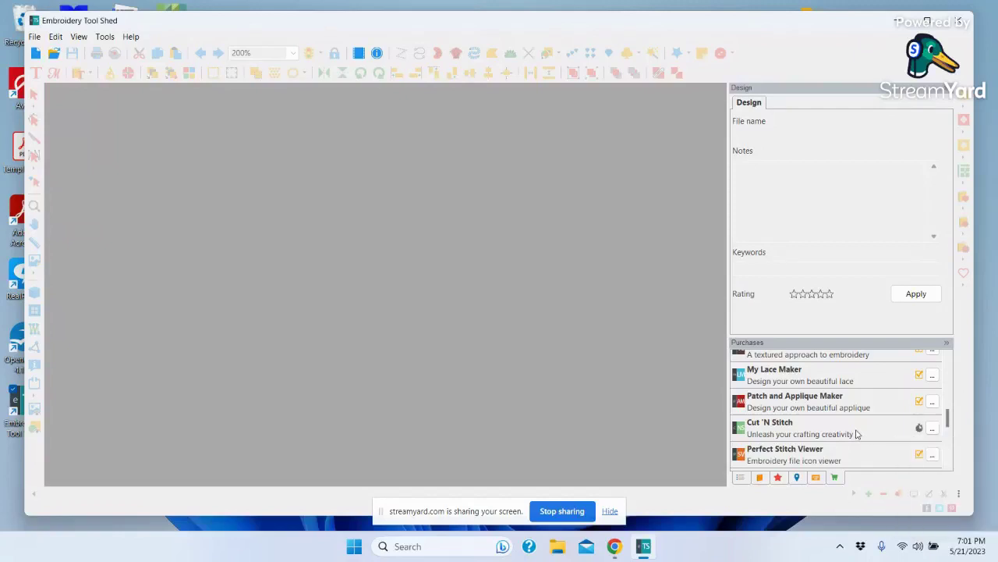
pyautogui.moveTo(948, 422); pyautogui.dragTo(948, 361)
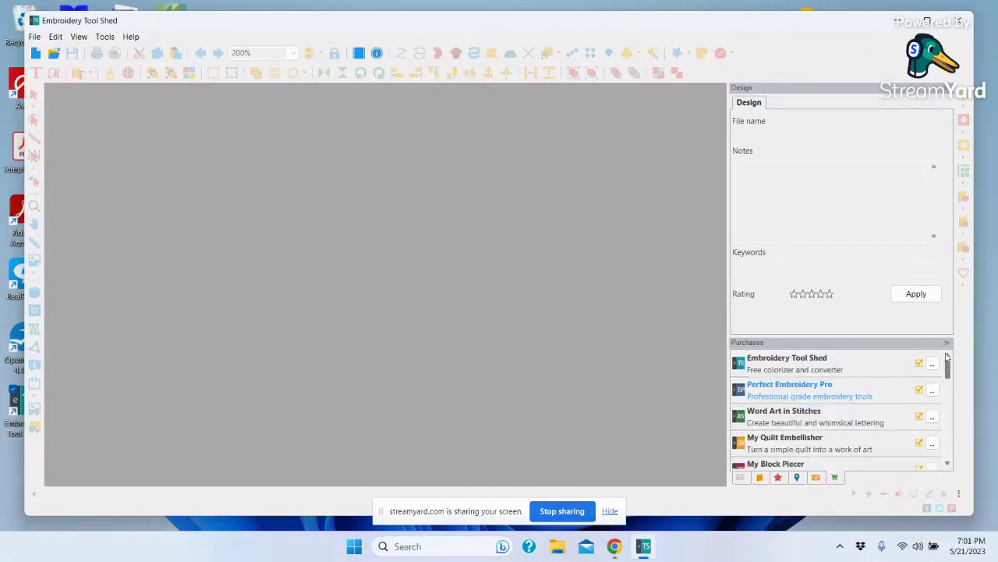
pyautogui.click(933, 389)
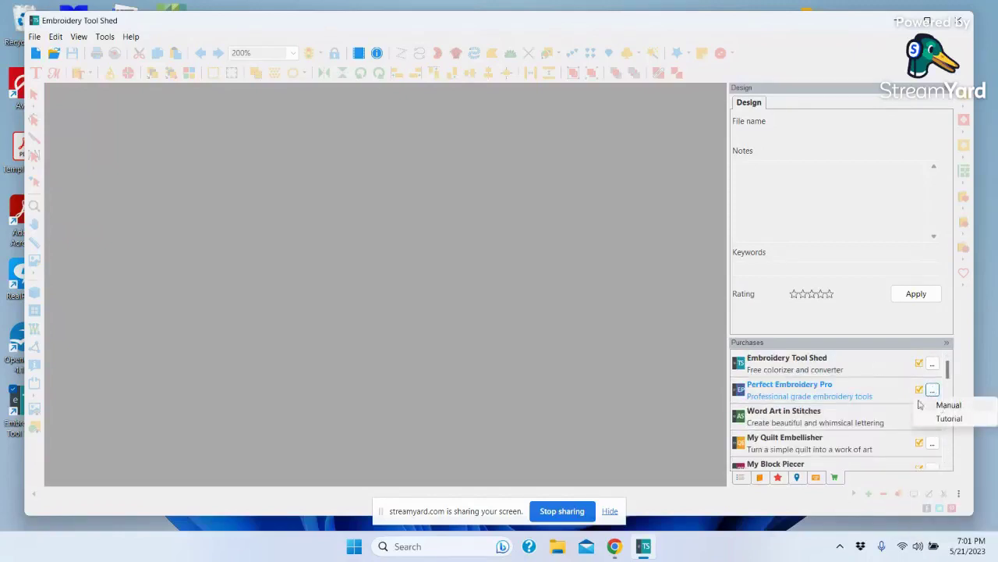
pyautogui.click(885, 390)
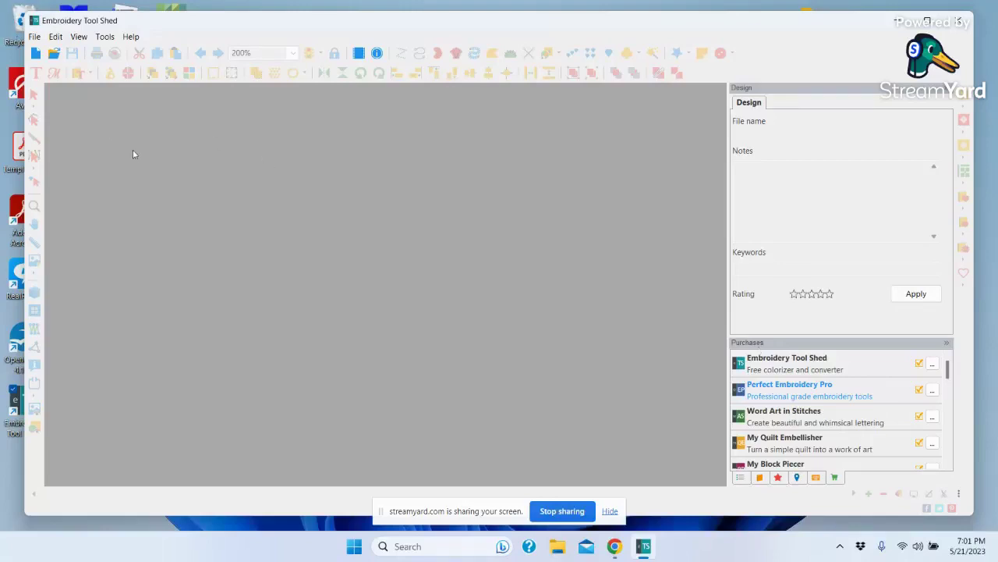
# Create a new blank design and open the first Eat Sleep Sew file from the Quilted Pin Cushion May 21, 2023 folder
pyautogui.click(36, 53)
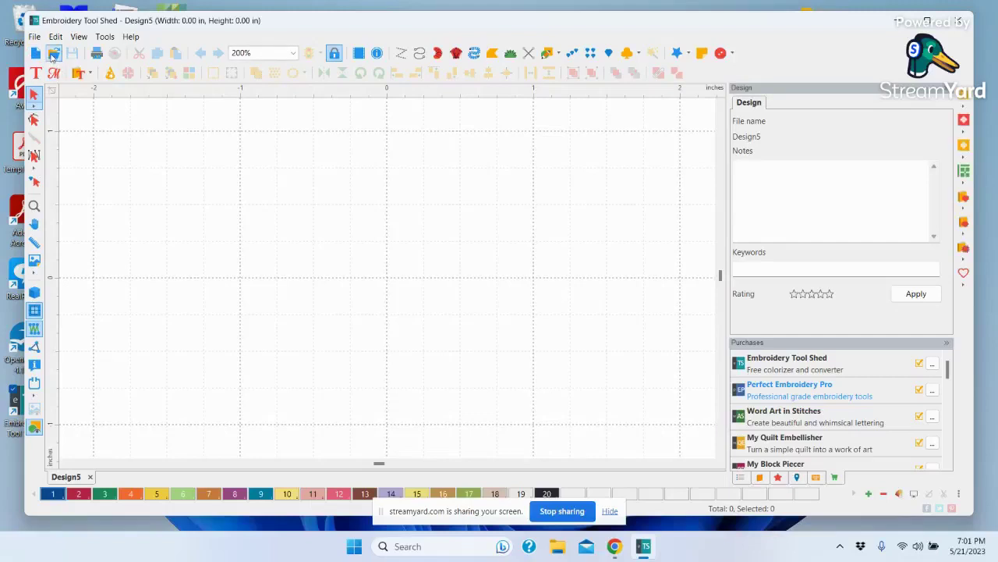
pyautogui.click(53, 54)
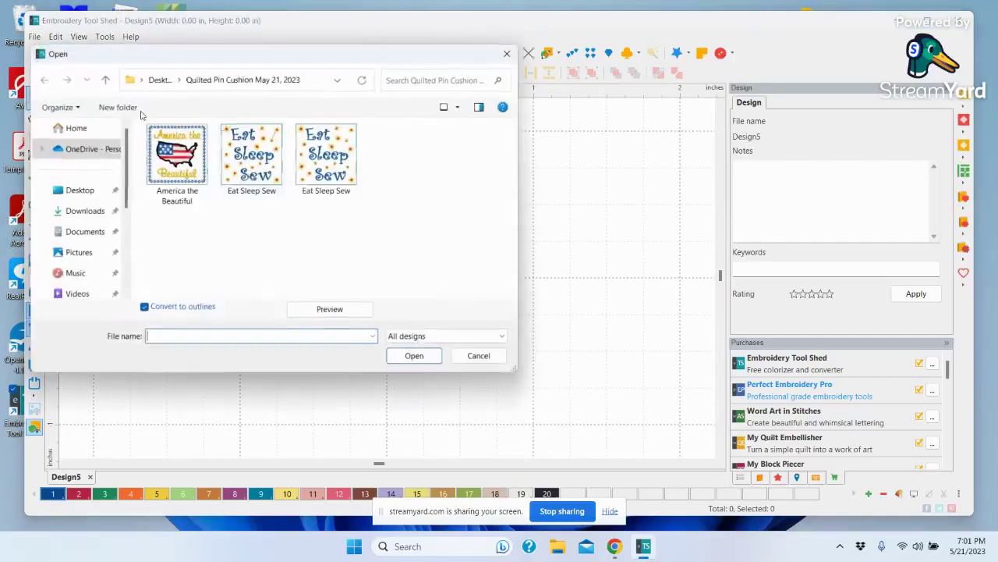
pyautogui.click(265, 178)
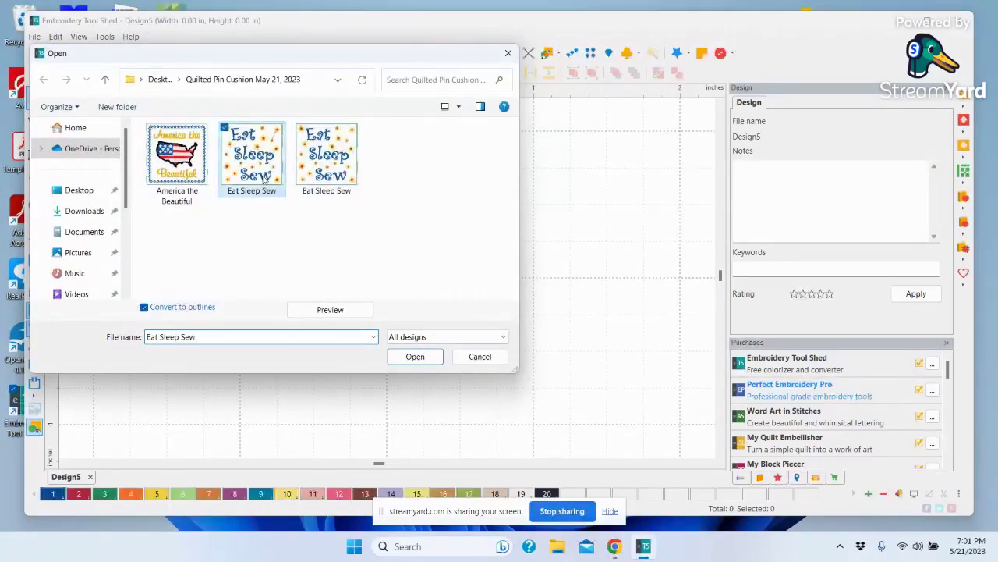
pyautogui.click(423, 359)
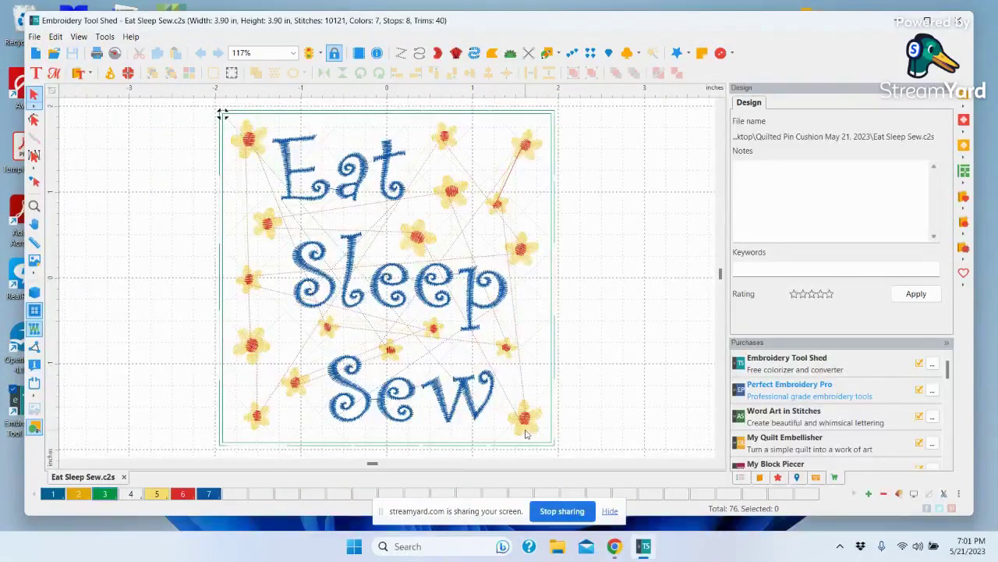
# Check whether the save commands are available for the opened Eat Sleep Sew design
pyautogui.click(34, 36)
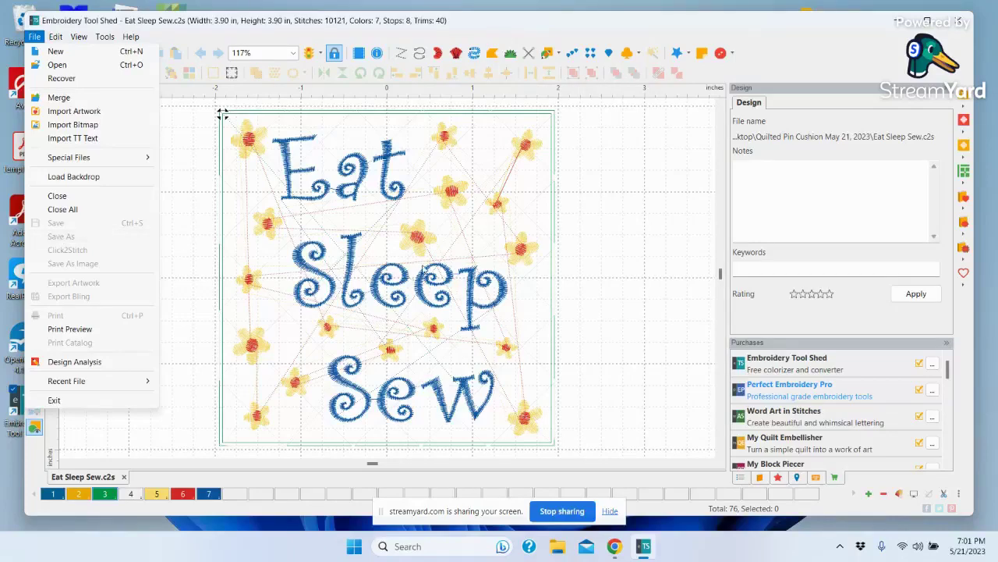
pyautogui.click(631, 261)
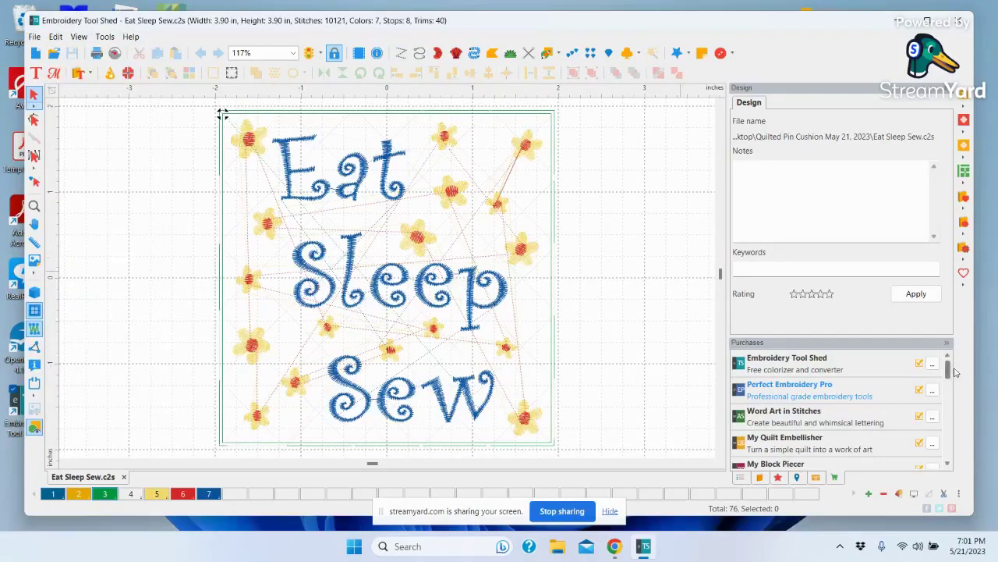
pyautogui.moveTo(948, 372); pyautogui.dragTo(946, 294)
pyautogui.click(35, 38)
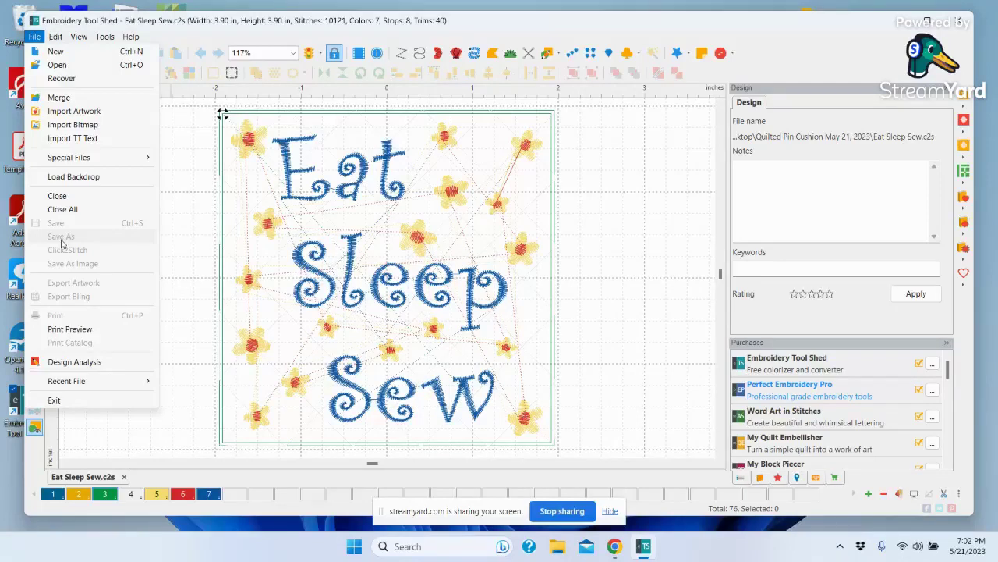
pyautogui.click(183, 279)
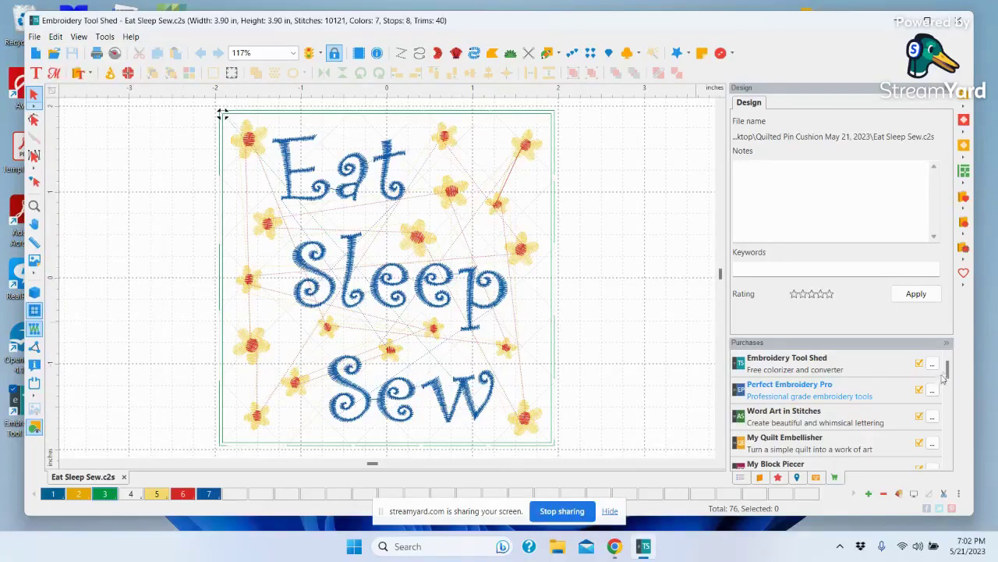
# Discard the Cut 'N Stitch trial and check the options for Perfect Embroidery Pro
pyautogui.moveTo(948, 373); pyautogui.dragTo(950, 423)
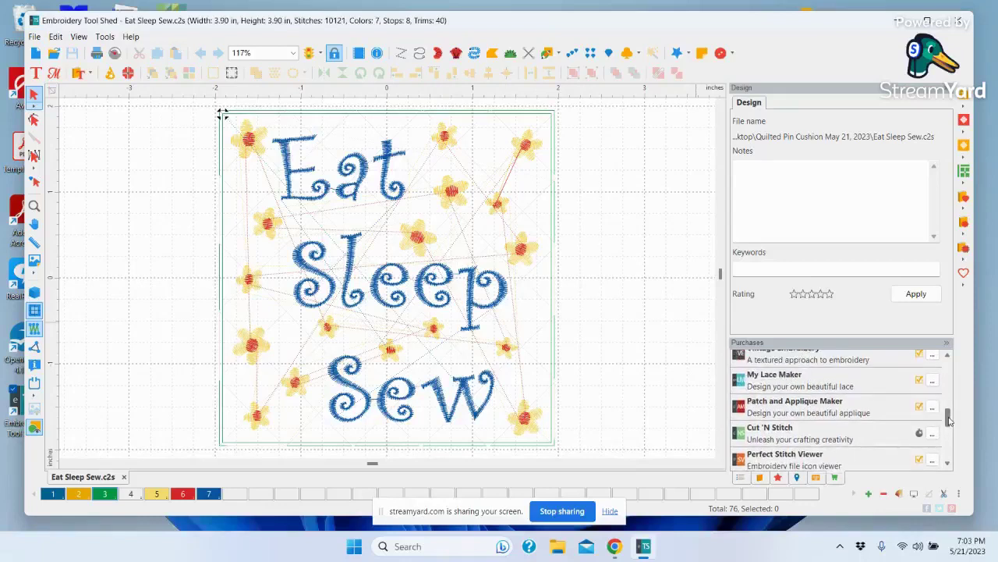
pyautogui.click(934, 434)
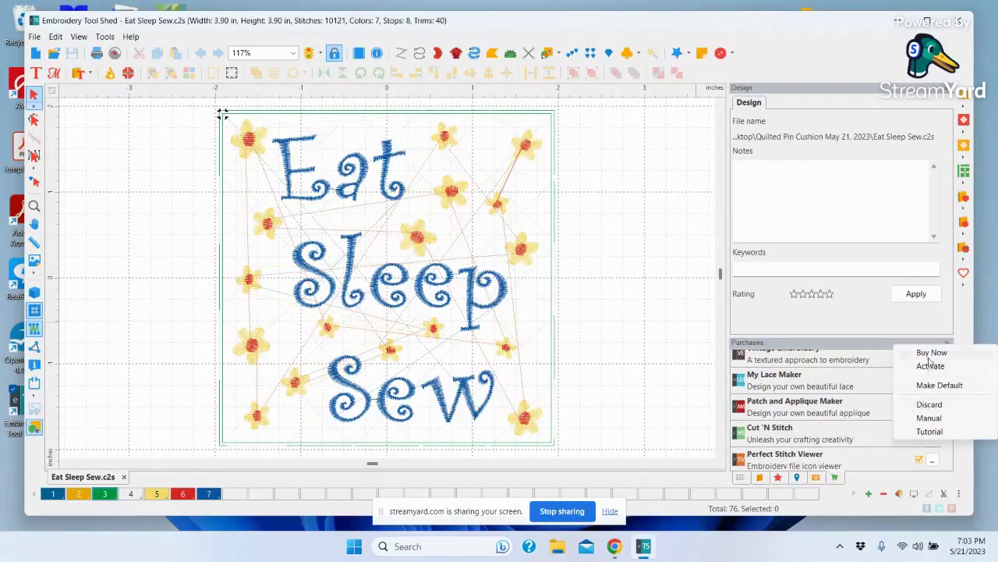
pyautogui.click(930, 405)
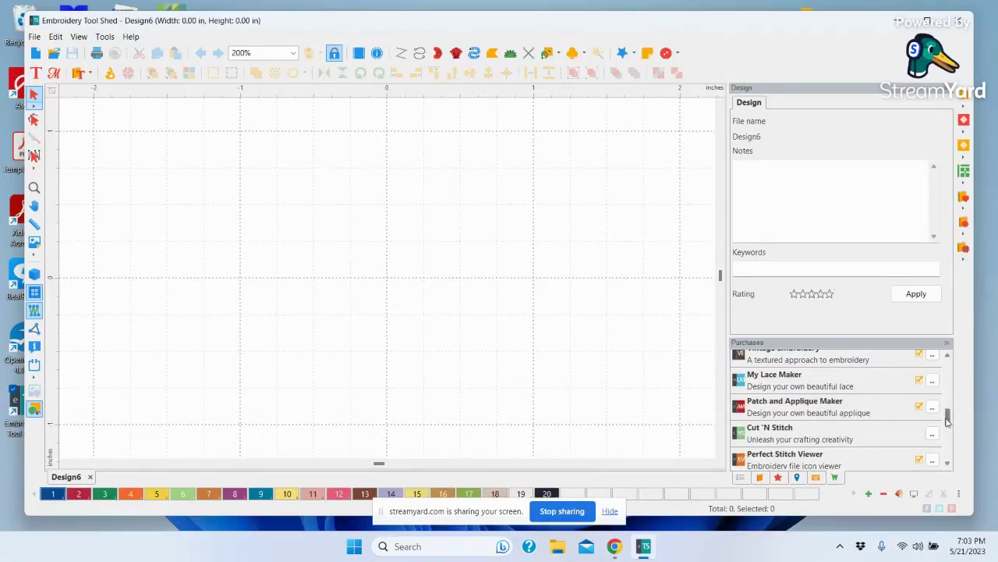
pyautogui.moveTo(949, 419); pyautogui.dragTo(949, 357)
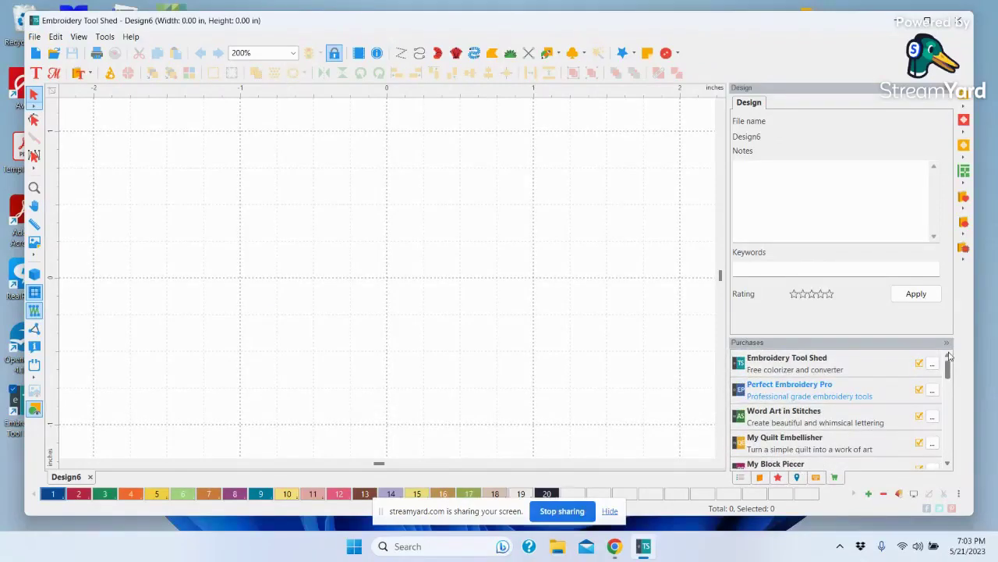
pyautogui.click(932, 389)
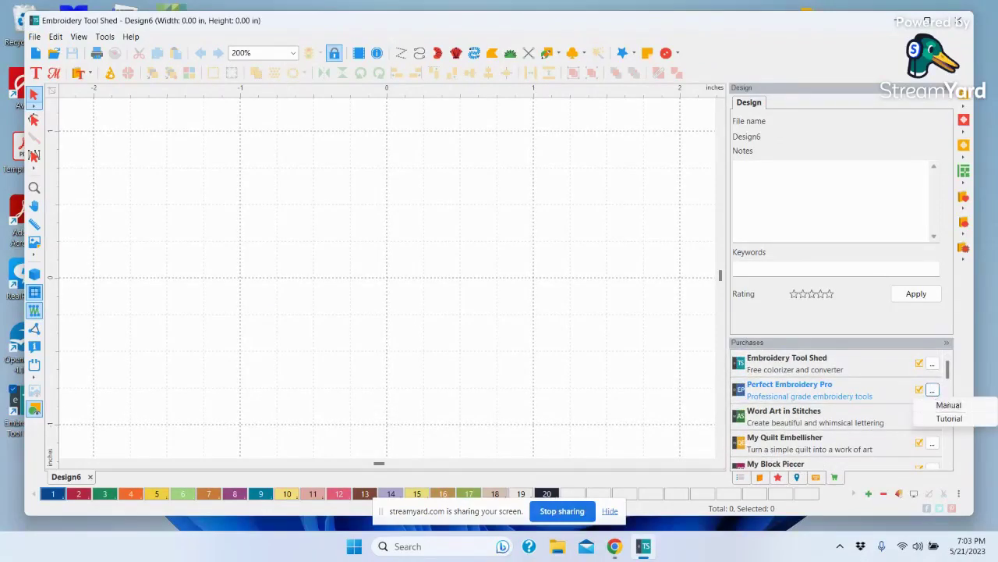
# Restart Embroidery Tool Shed and create a new design from the start window
pyautogui.click(962, 20)
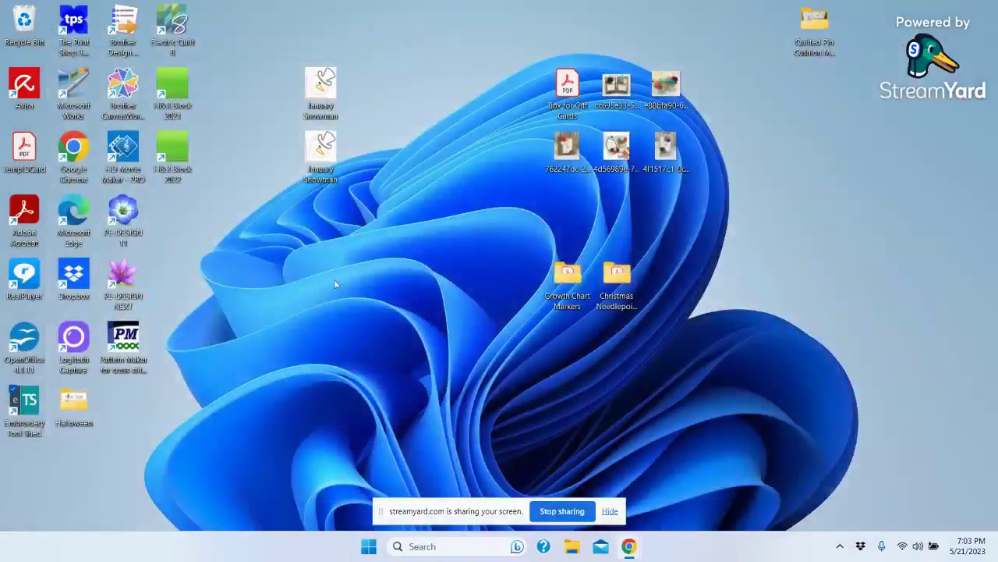
pyautogui.doubleClick(26, 406)
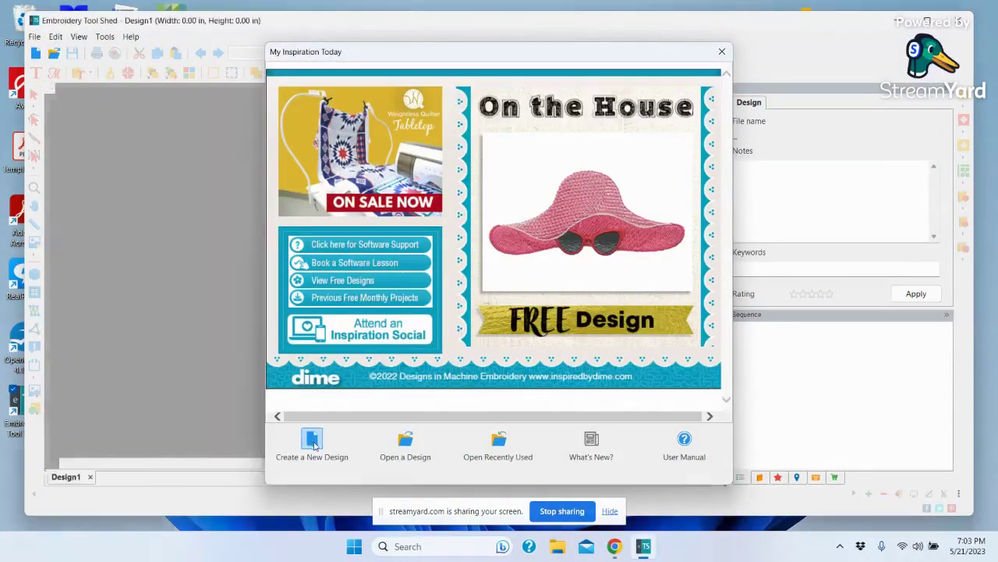
pyautogui.click(312, 443)
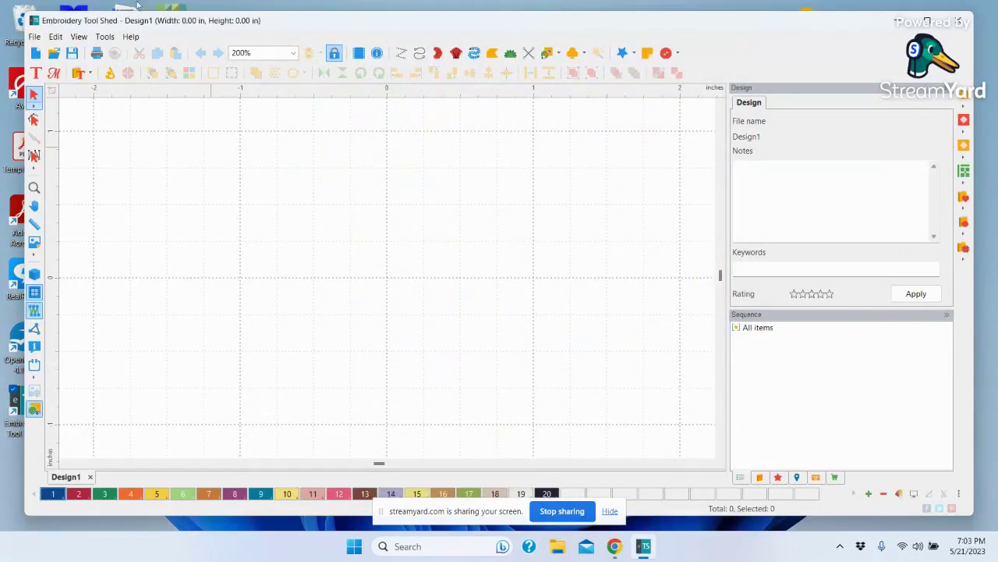
# Open the first Eat Sleep Sew design from the Quilted Pin Cushion May 21, 2023 folder
pyautogui.click(53, 53)
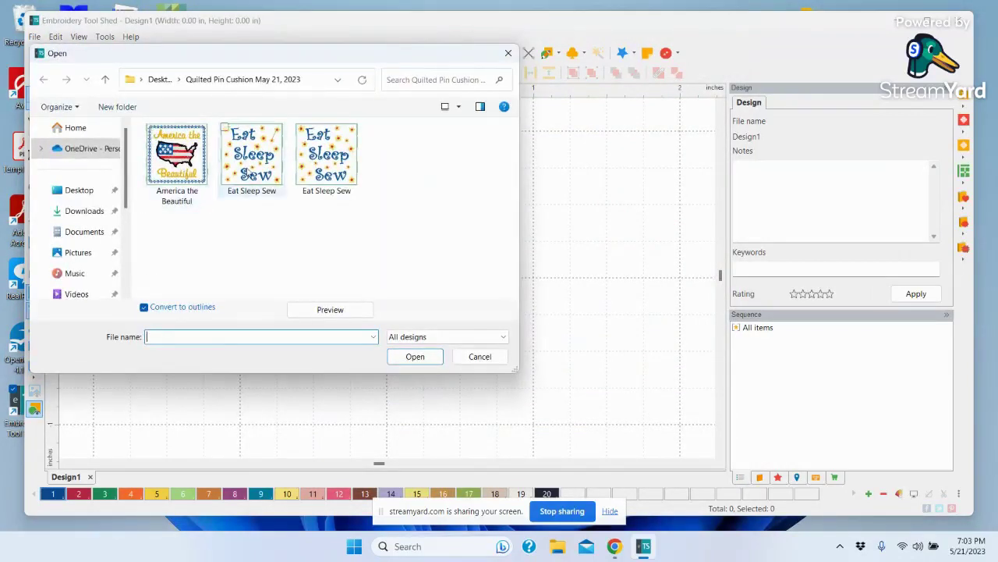
pyautogui.click(248, 175)
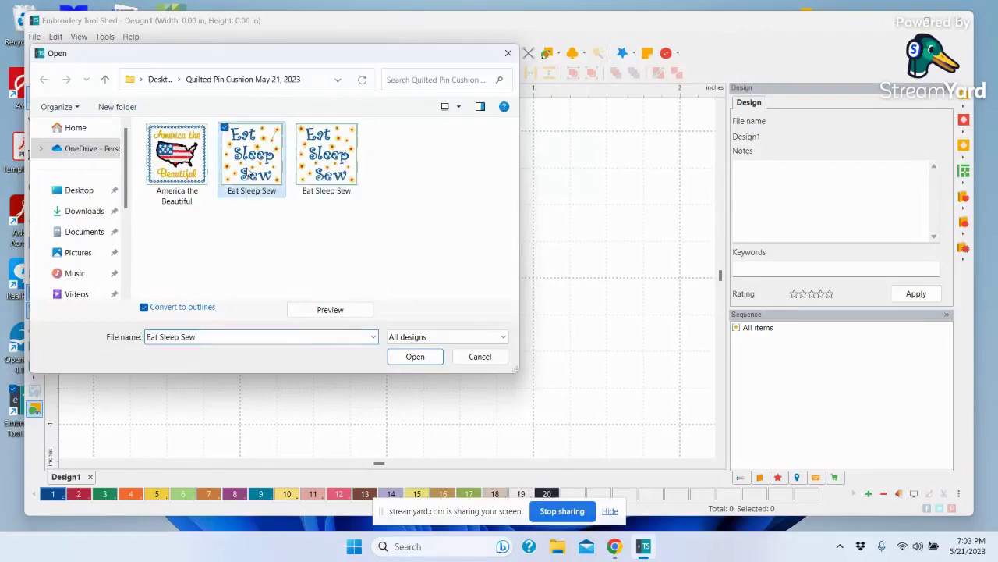
pyautogui.click(417, 358)
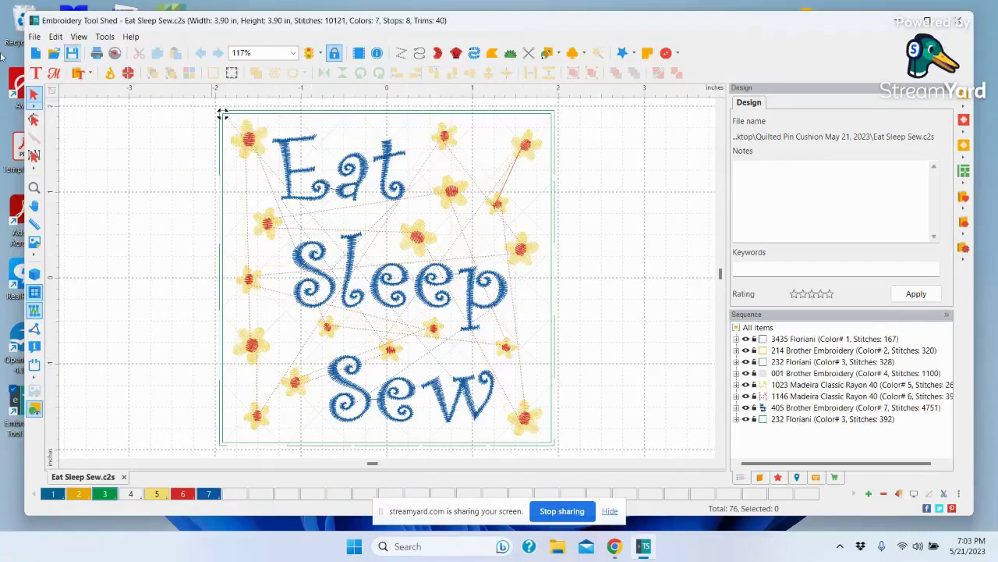
# Check the save commands for Eat Sleep Sew and view the Save As settings without saving
pyautogui.click(34, 37)
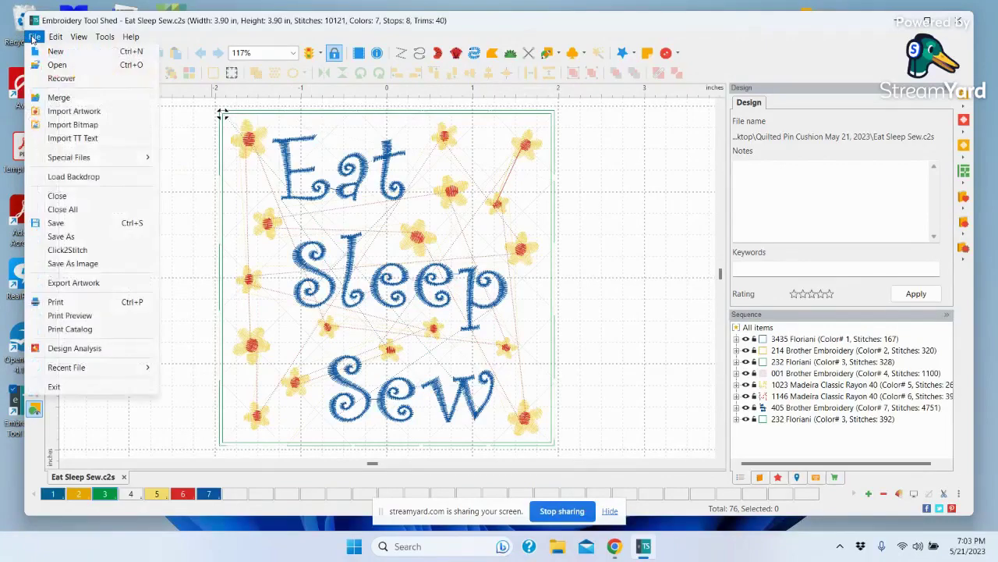
pyautogui.click(63, 236)
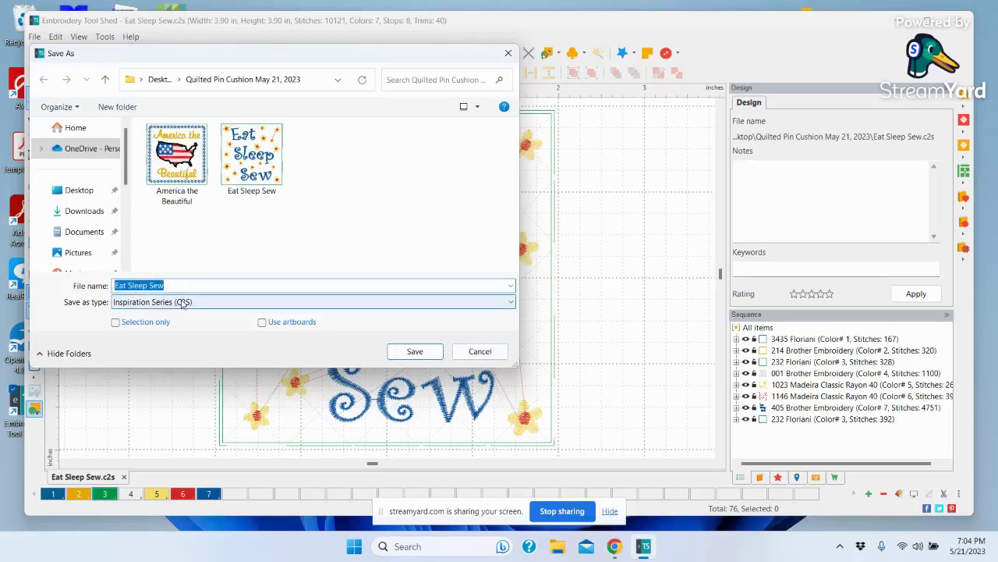
pyautogui.click(480, 352)
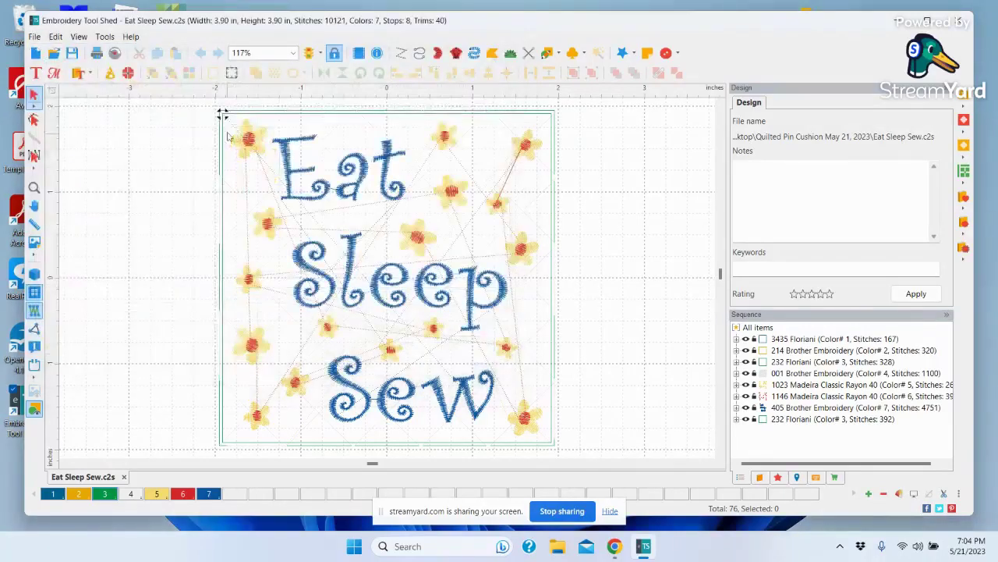
# Review the file formats for saving Eat Sleep Sew under another type, choose Baby Lock/Brother/Bernina (PES v9), and leave without saving
pyautogui.click(34, 37)
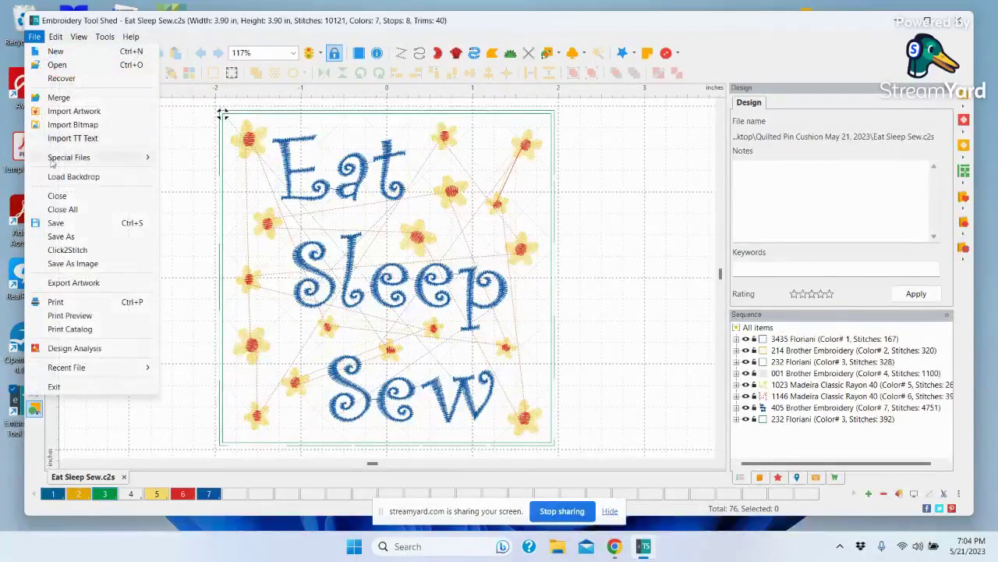
pyautogui.click(71, 238)
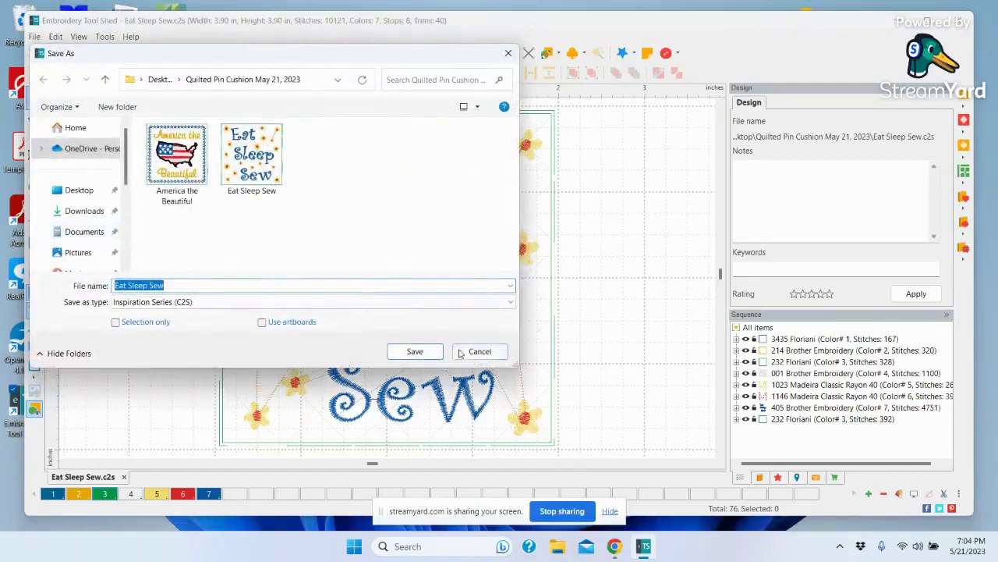
pyautogui.click(509, 303)
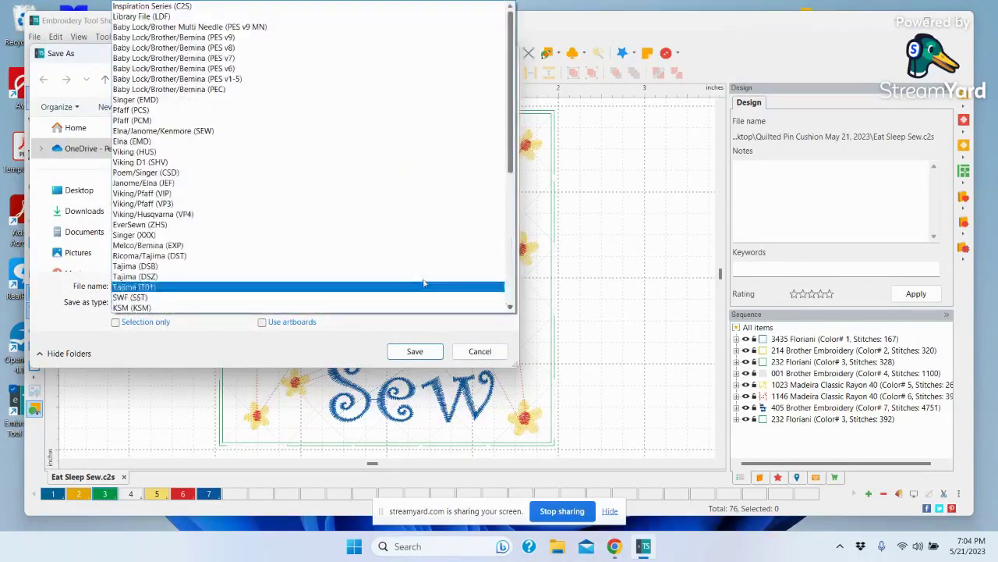
pyautogui.click(213, 39)
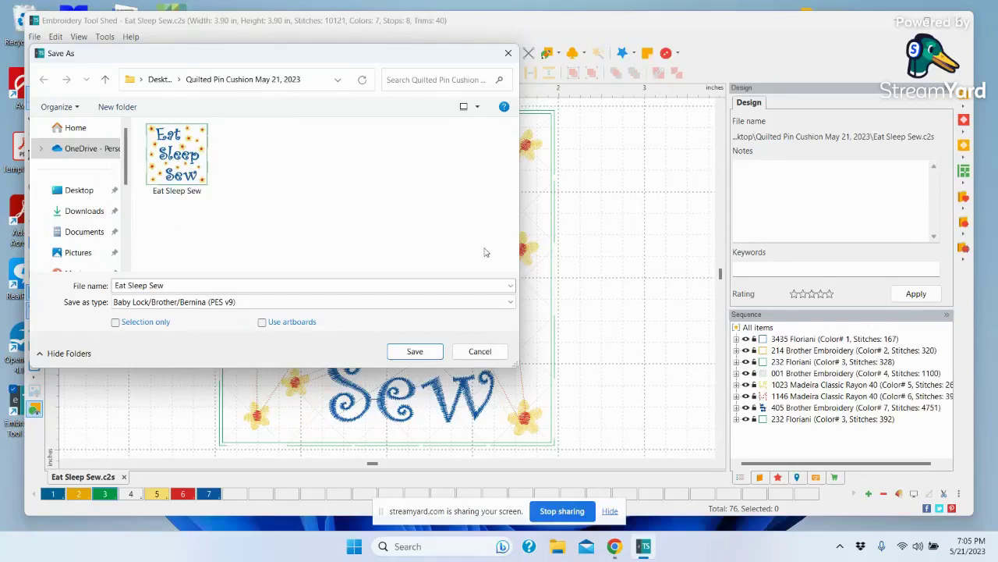
pyautogui.click(488, 355)
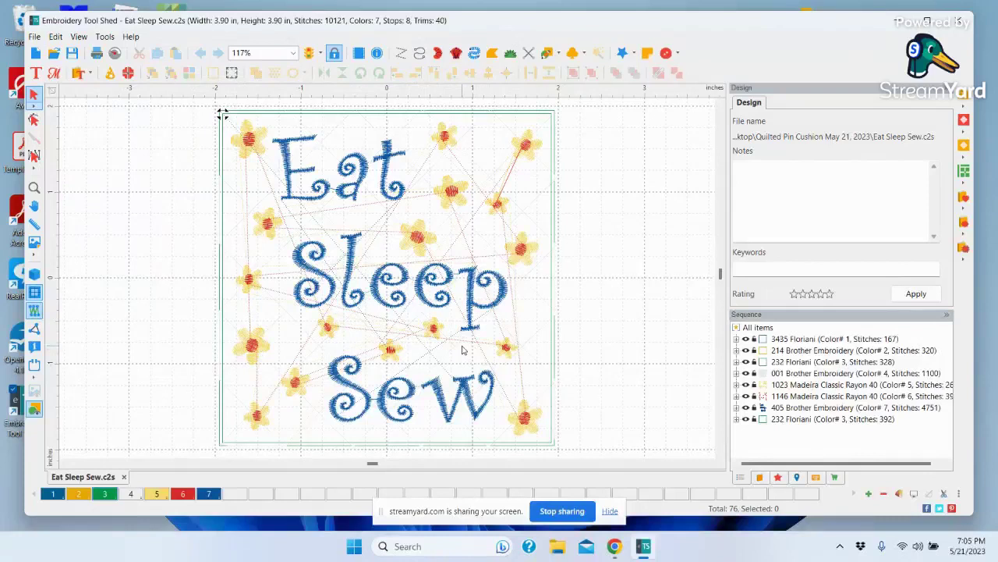